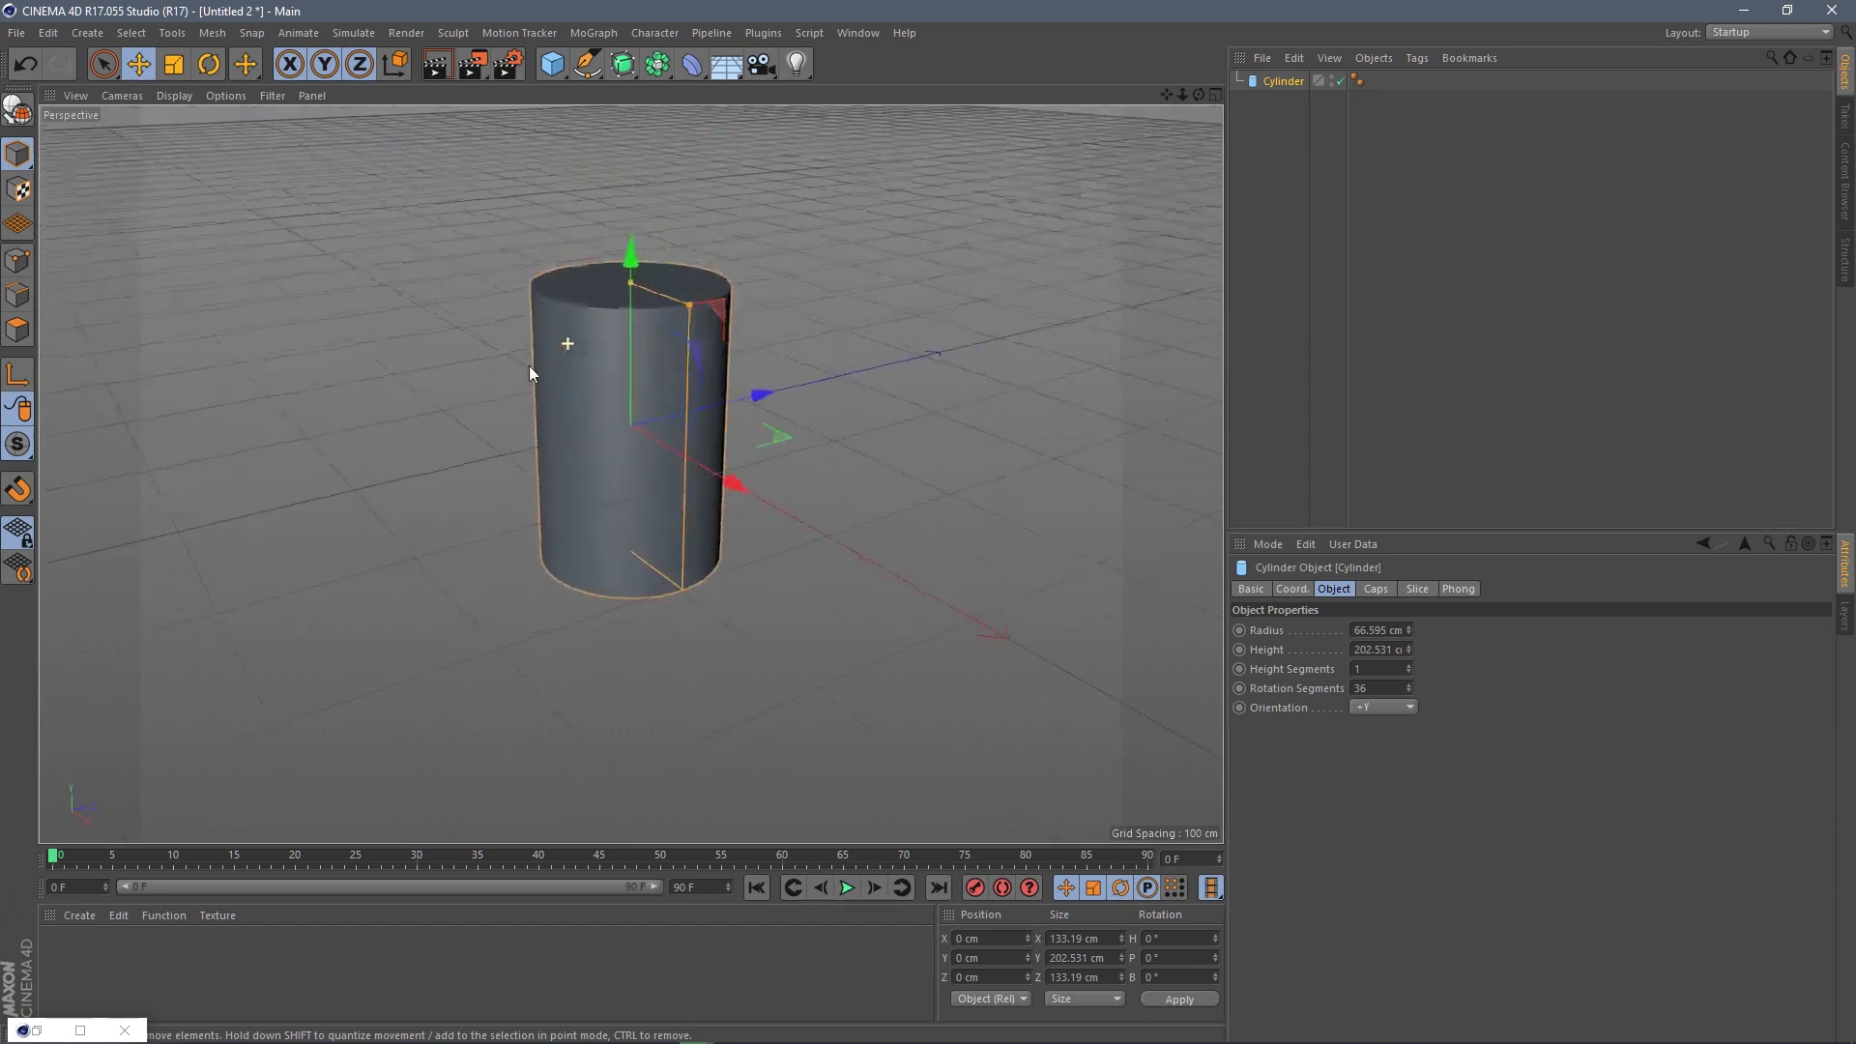
- Display the model shaded with lines and convert the cylinder into an editable polygon object for polygon editing
{"action": "left_click", "coordinate": [172, 96]}
{"action": "left_click", "coordinate": [181, 144]}
{"action": "scroll", "coordinate": [333, 331], "scroll_direction": "up", "scroll_amount": 1}
{"action": "left_click_drag", "start_coordinate": [333, 329], "coordinate": [359, 381], "text": "alt"}
{"action": "left_click", "coordinate": [18, 330]}
{"action": "key", "text": "space"}
{"action": "left_click", "coordinate": [17, 111]}
- Select and delete the polygons of the cylinder's top cap and bottom cap
{"action": "left_click_drag", "start_coordinate": [580, 253], "coordinate": [656, 269]}
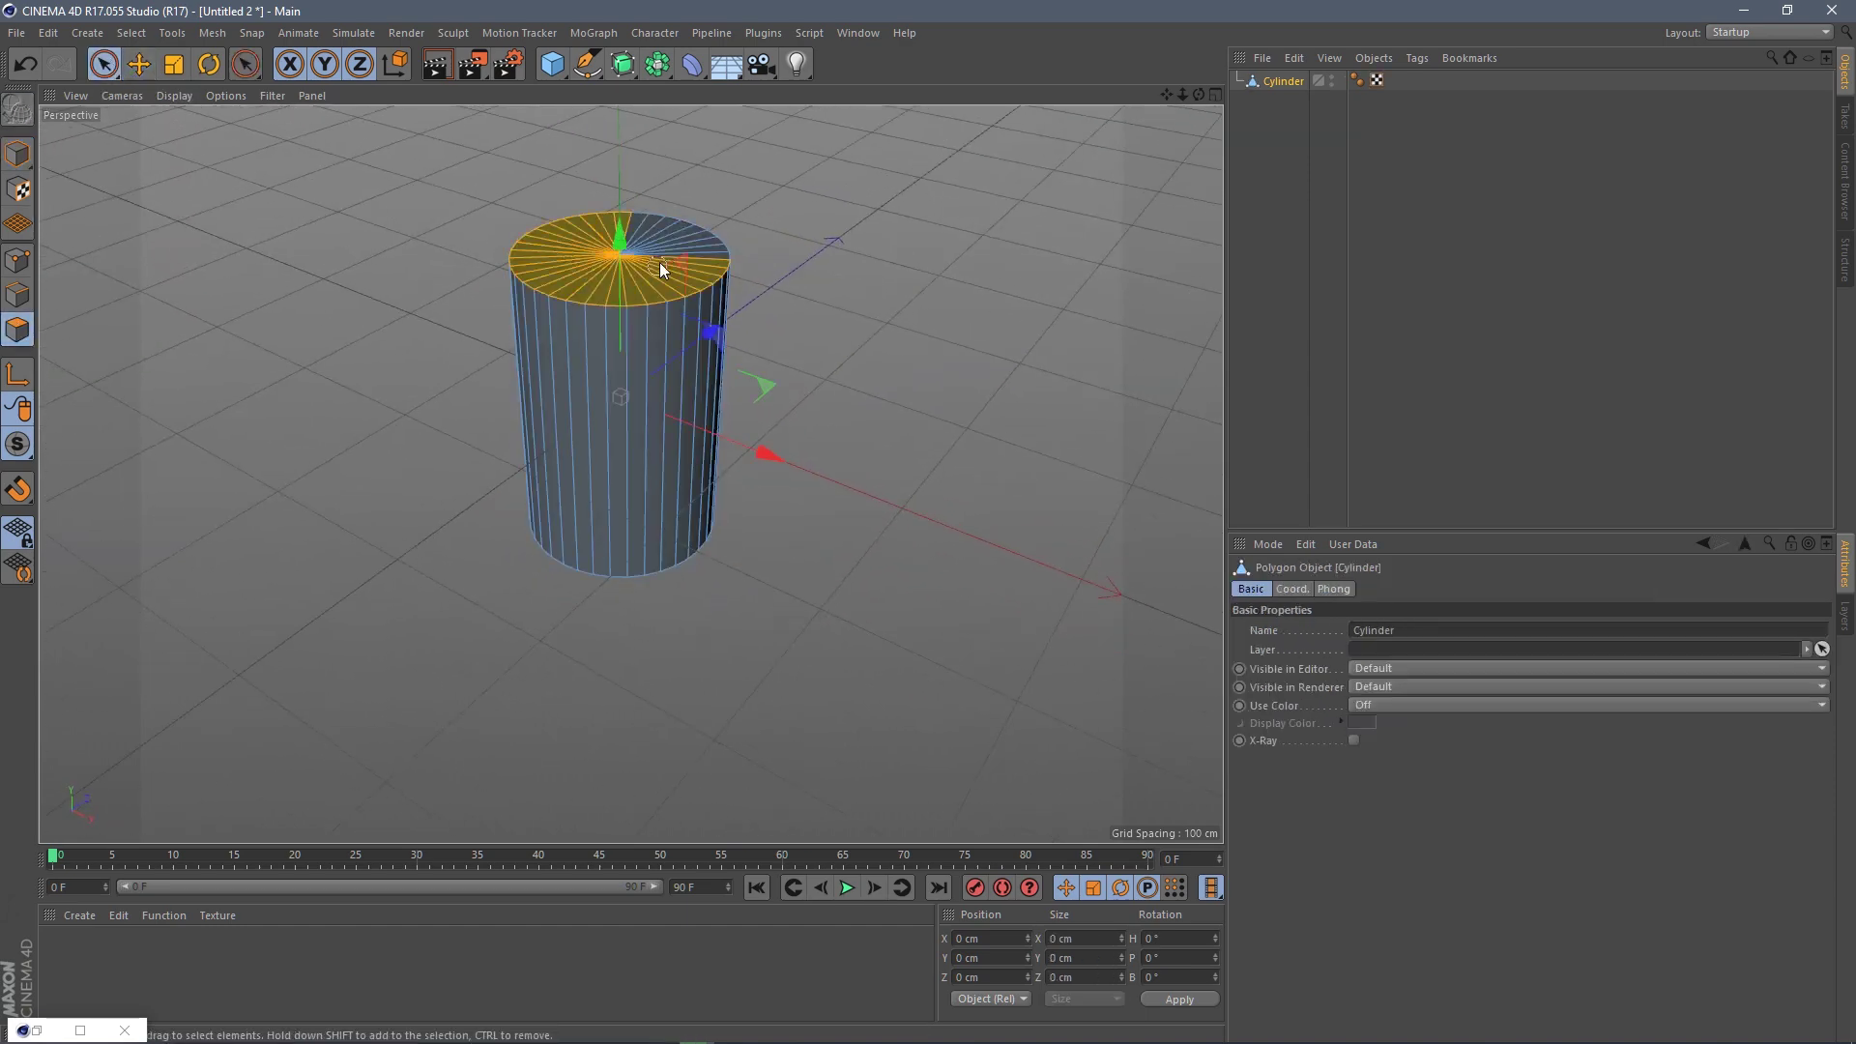
{"action": "key", "text": "Delete"}
{"action": "left_click_drag", "start_coordinate": [632, 412], "coordinate": [605, 183], "text": "alt"}
{"action": "left_click_drag", "start_coordinate": [590, 553], "coordinate": [636, 560]}
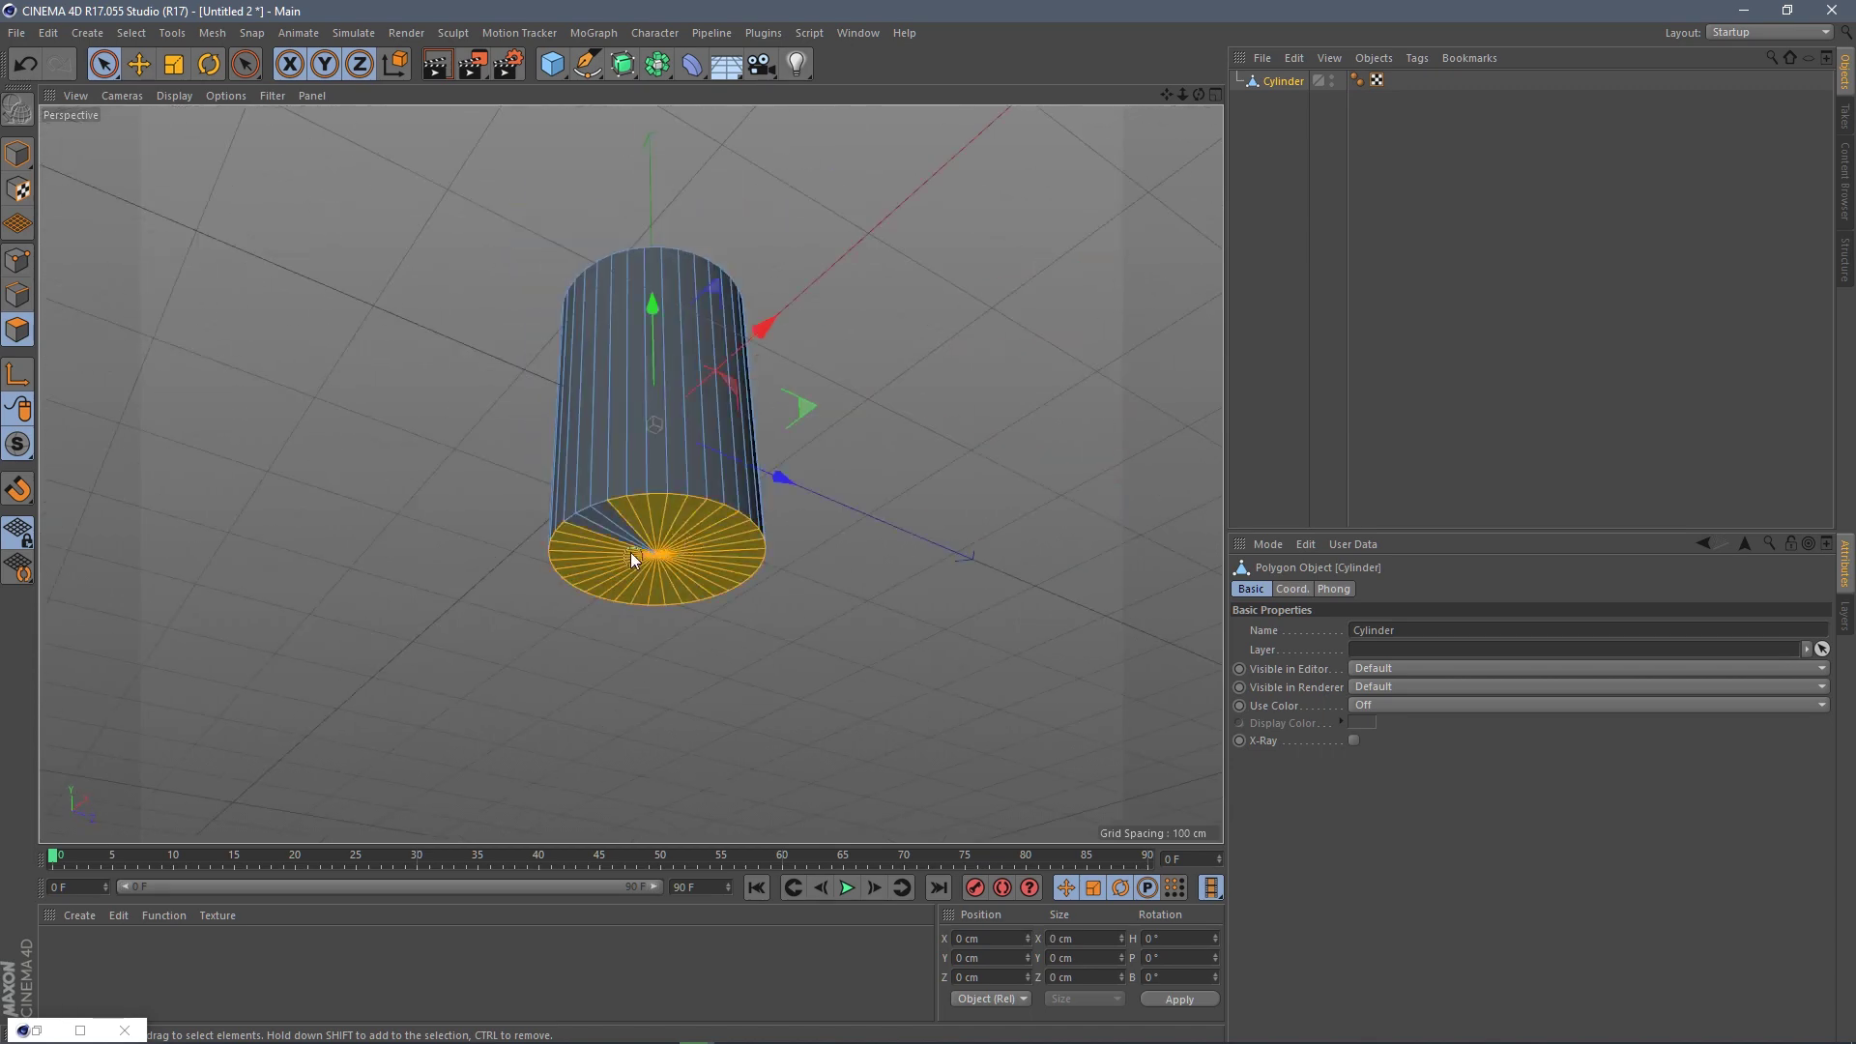
{"action": "key", "text": "Delete"}
- Select the cylinder's bottom ring of points and scale it inward to taper the base
{"action": "left_click_drag", "start_coordinate": [640, 416], "coordinate": [694, 619], "text": "alt"}
{"action": "scroll", "coordinate": [630, 473], "scroll_direction": "up", "scroll_amount": 4}
{"action": "left_click_drag", "start_coordinate": [103, 63], "coordinate": [161, 127]}
{"action": "left_click", "coordinate": [19, 261]}
{"action": "left_click_drag", "start_coordinate": [986, 619], "coordinate": [368, 436]}
{"action": "left_click", "coordinate": [1397, 647]}
{"action": "left_click_drag", "start_coordinate": [667, 377], "coordinate": [375, 232], "text": "alt"}
{"action": "key", "text": "t"}
{"action": "mouse_move", "coordinate": [1012, 455]}
{"action": "left_mouse_down"}
{"action": "mouse_move", "coordinate": [683, 444]}
{"action": "mouse_move", "coordinate": [1009, 473]}
{"action": "left_mouse_up"}
- Select the top ring of points and scale it outward to about 150 cm wide
{"action": "mouse_move", "coordinate": [822, 430]}
{"action": "left_mouse_down", "text": "alt"}
{"action": "mouse_move", "coordinate": [622, 292]}
{"action": "mouse_move", "coordinate": [787, 417]}
{"action": "left_mouse_up", "text": "alt"}
{"action": "left_click_drag", "start_coordinate": [103, 64], "coordinate": [158, 126]}
{"action": "left_click_drag", "start_coordinate": [435, 338], "coordinate": [729, 259]}
{"action": "key", "text": "t"}
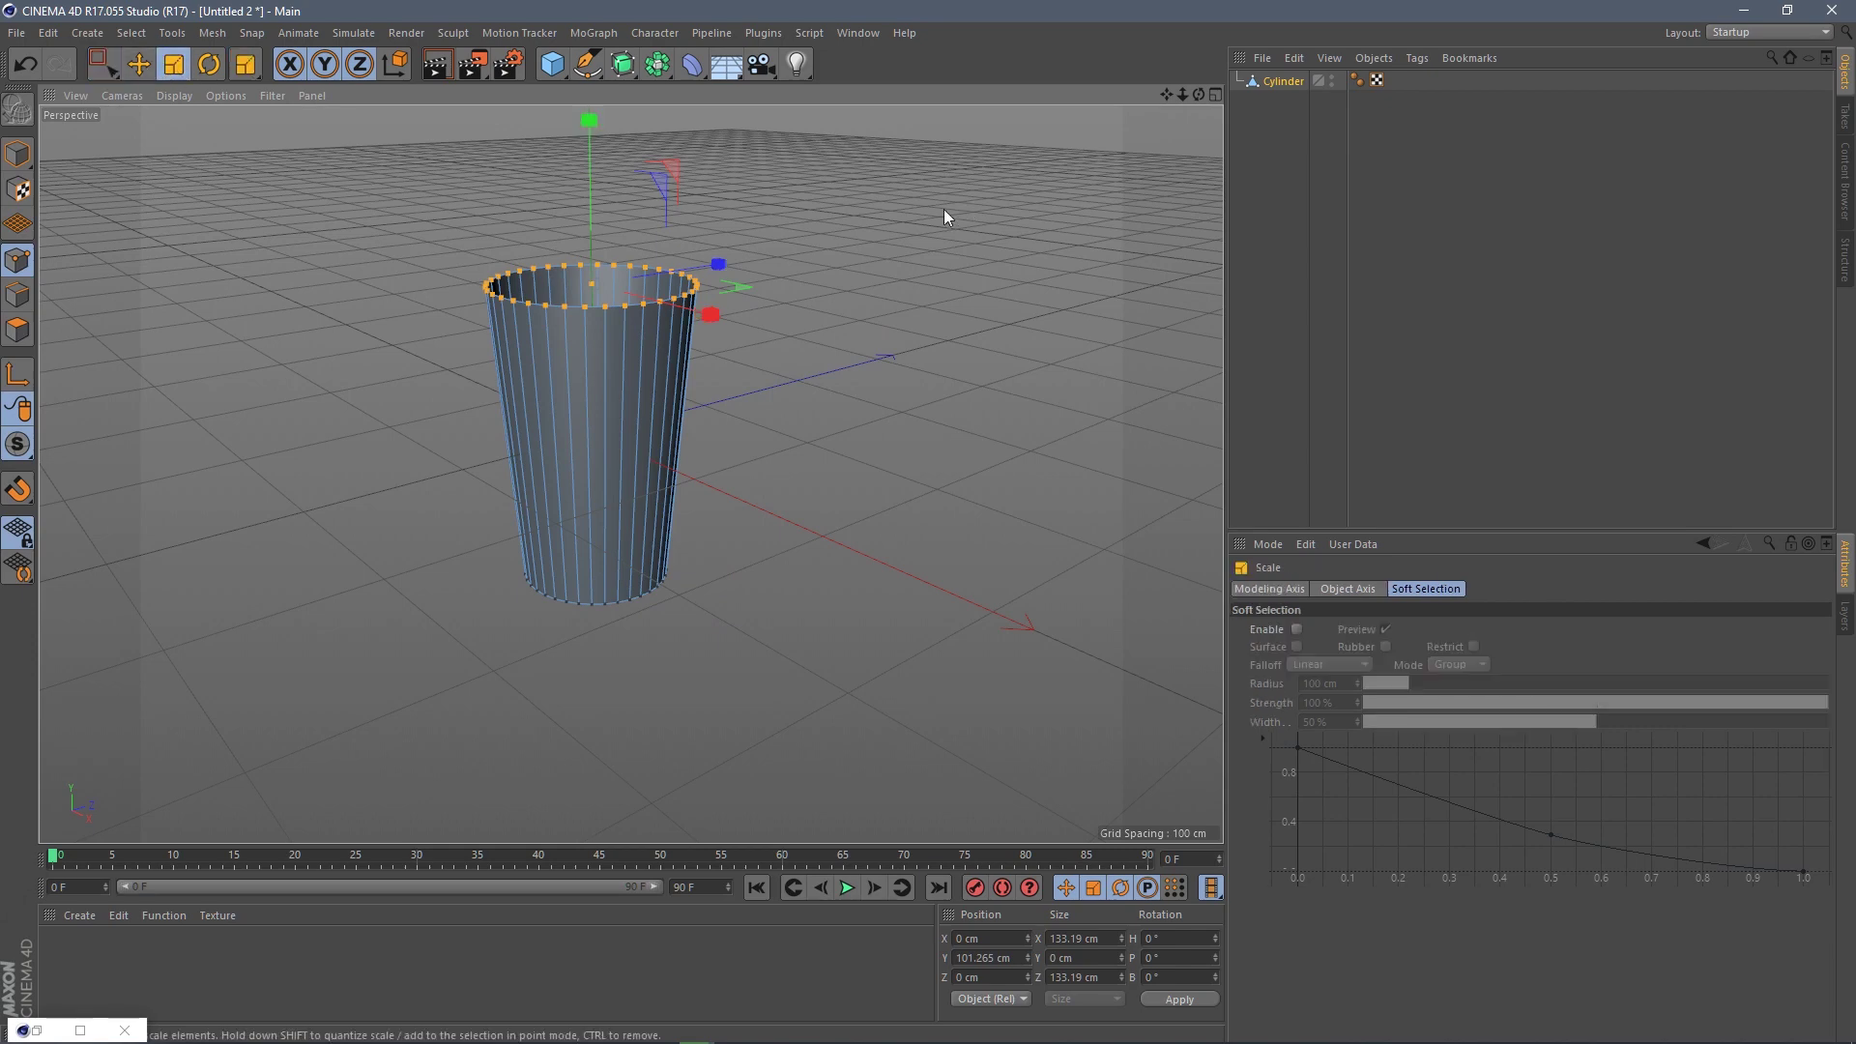
{"action": "left_click_drag", "start_coordinate": [943, 209], "coordinate": [983, 190]}
- Use Loop Selection to select the complete edge loop around the cup's top opening
{"action": "left_click", "coordinate": [17, 295]}
{"action": "left_click", "coordinate": [513, 304]}
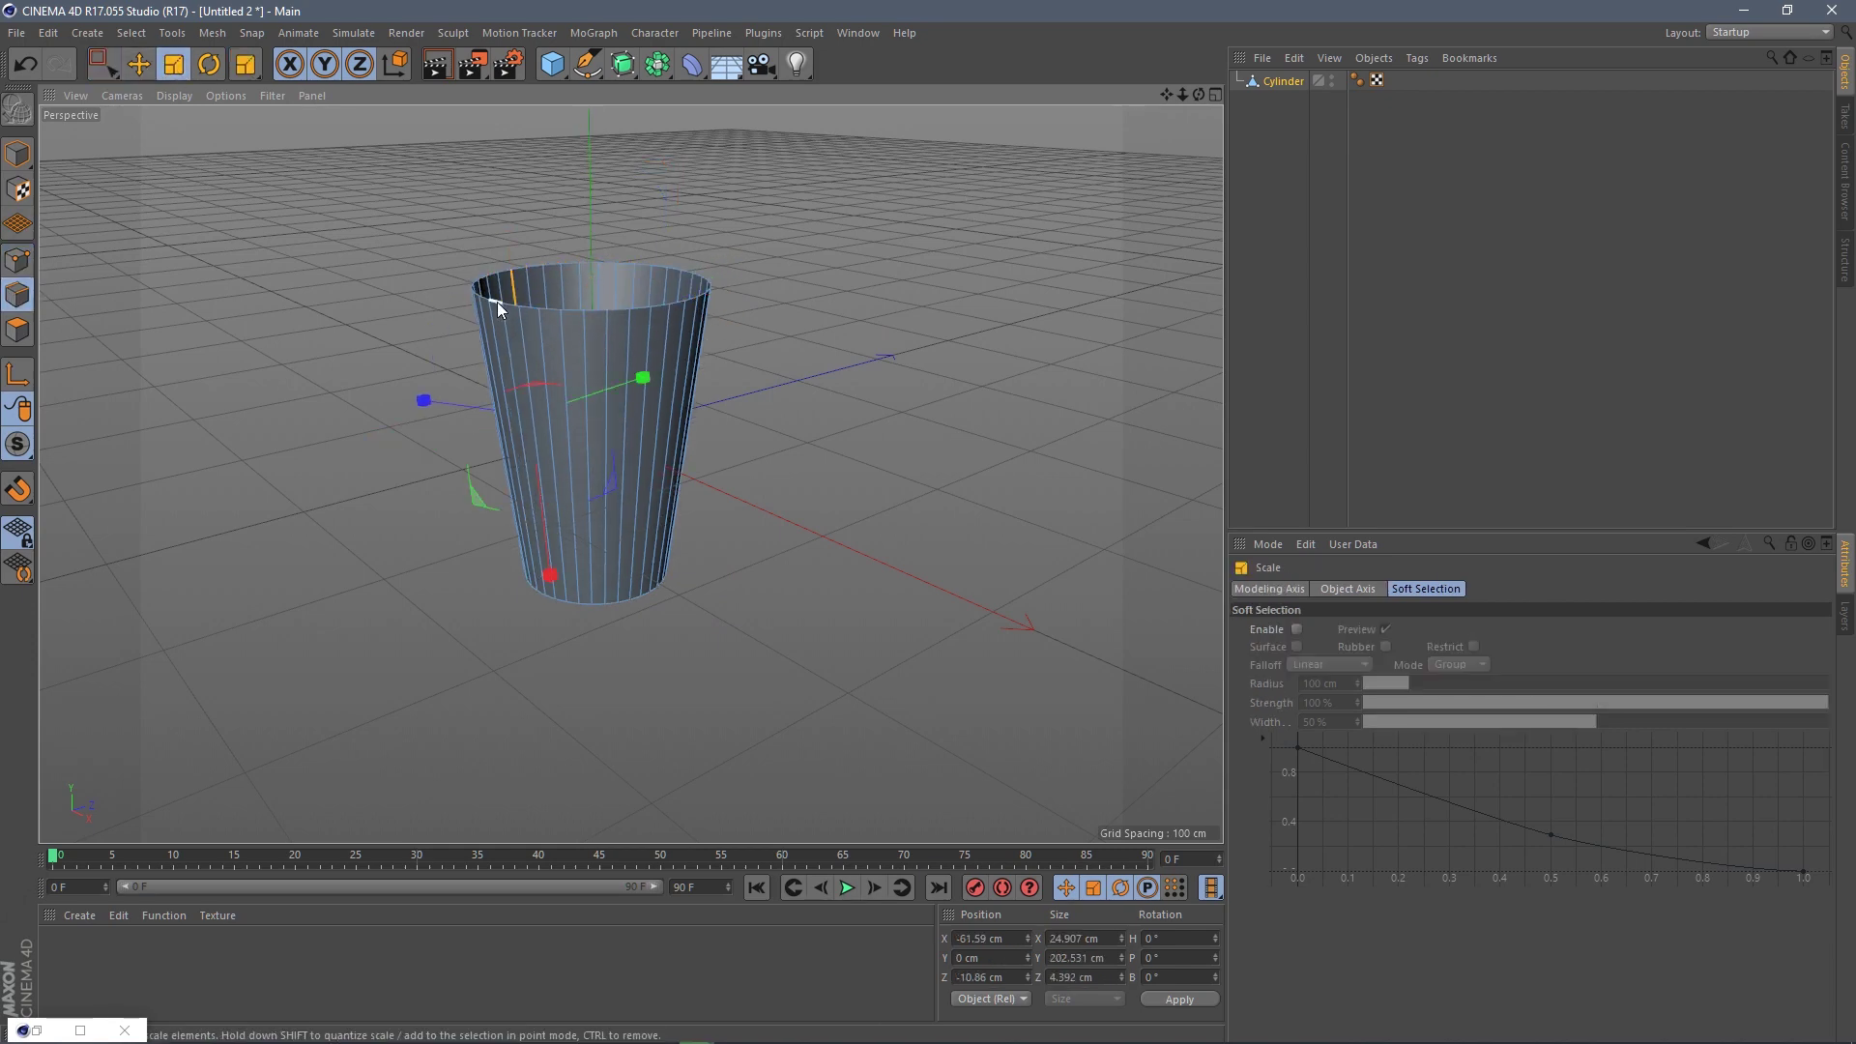
{"action": "left_click", "coordinate": [498, 302]}
{"action": "scroll", "coordinate": [508, 323], "scroll_direction": "up", "scroll_amount": 5}
{"action": "left_click_drag", "start_coordinate": [509, 323], "coordinate": [543, 359], "text": "alt"}
{"action": "scroll", "coordinate": [542, 360], "scroll_direction": "down", "scroll_amount": 2}
{"action": "left_click_drag", "start_coordinate": [103, 66], "coordinate": [157, 124]}
{"action": "left_click_drag", "start_coordinate": [302, 152], "coordinate": [993, 389]}
{"action": "scroll", "coordinate": [774, 368], "scroll_direction": "down", "scroll_amount": 2}
{"action": "left_click", "coordinate": [139, 65]}
{"action": "left_click", "coordinate": [471, 351]}
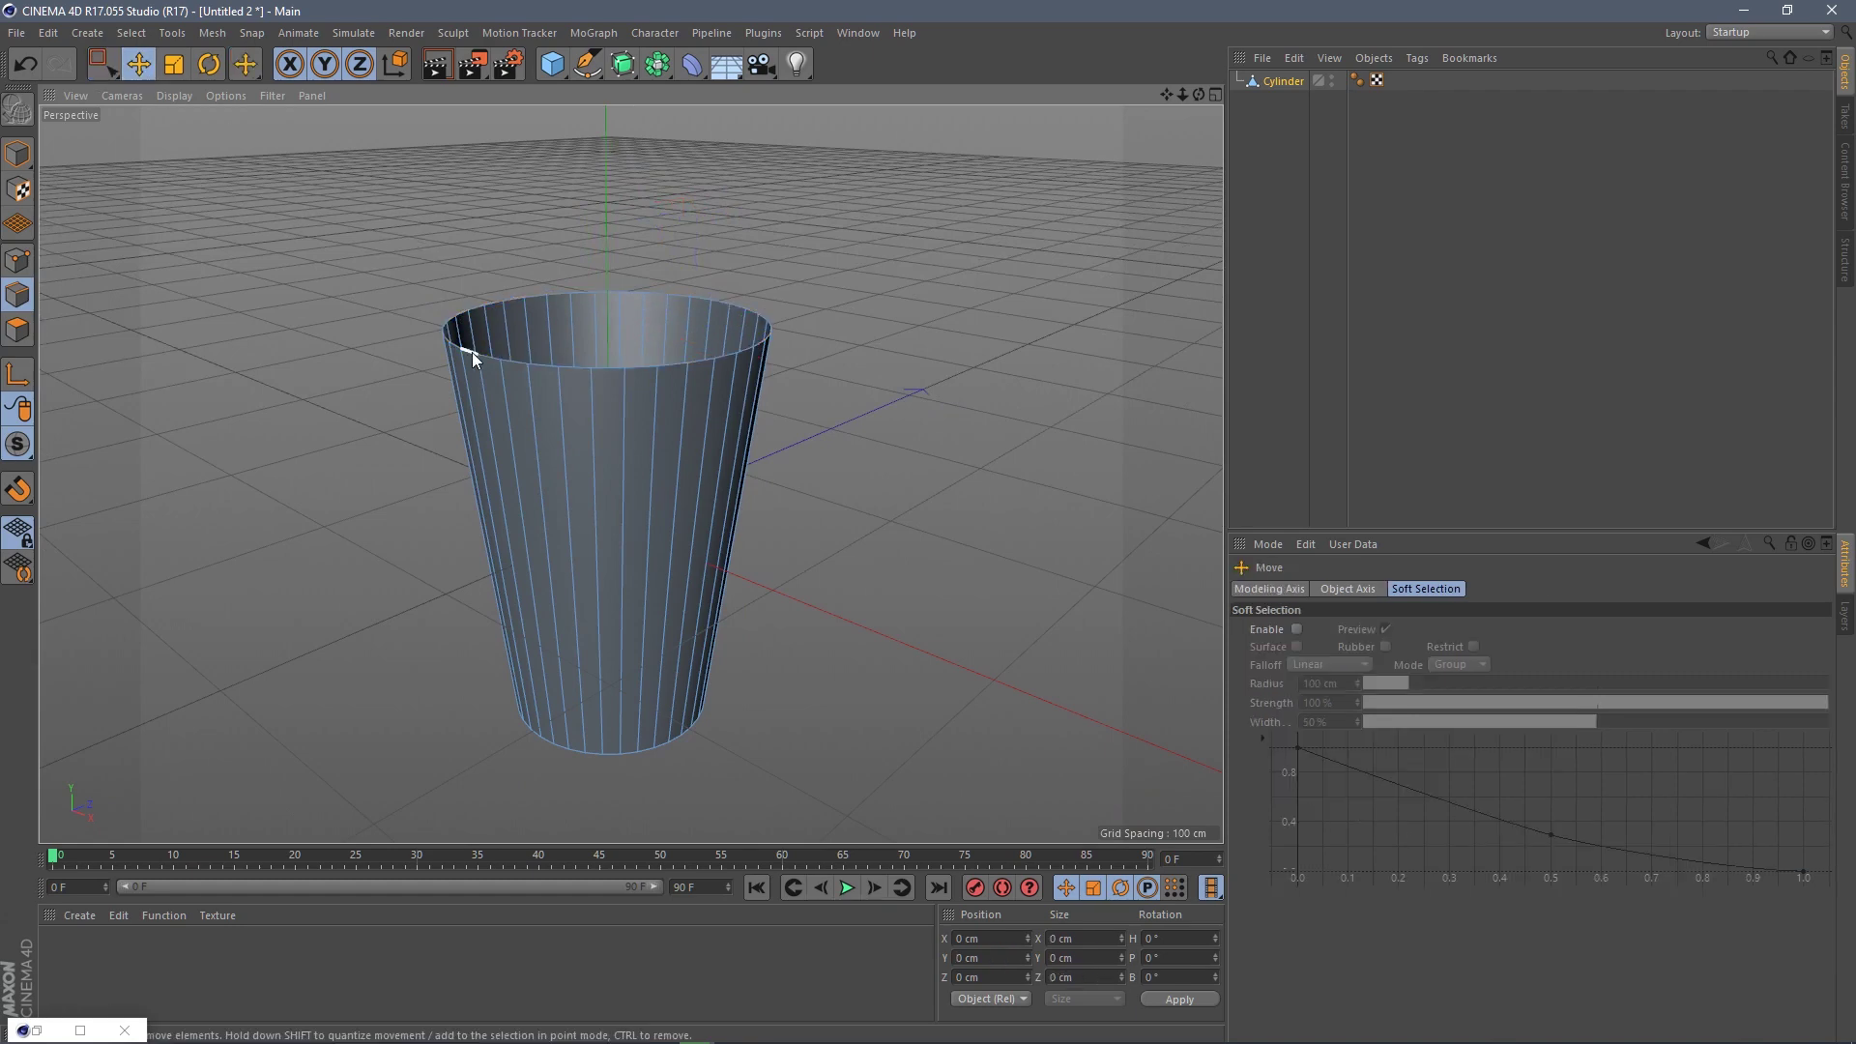
{"action": "left_click", "coordinate": [130, 33]}
{"action": "left_click", "coordinate": [174, 163]}
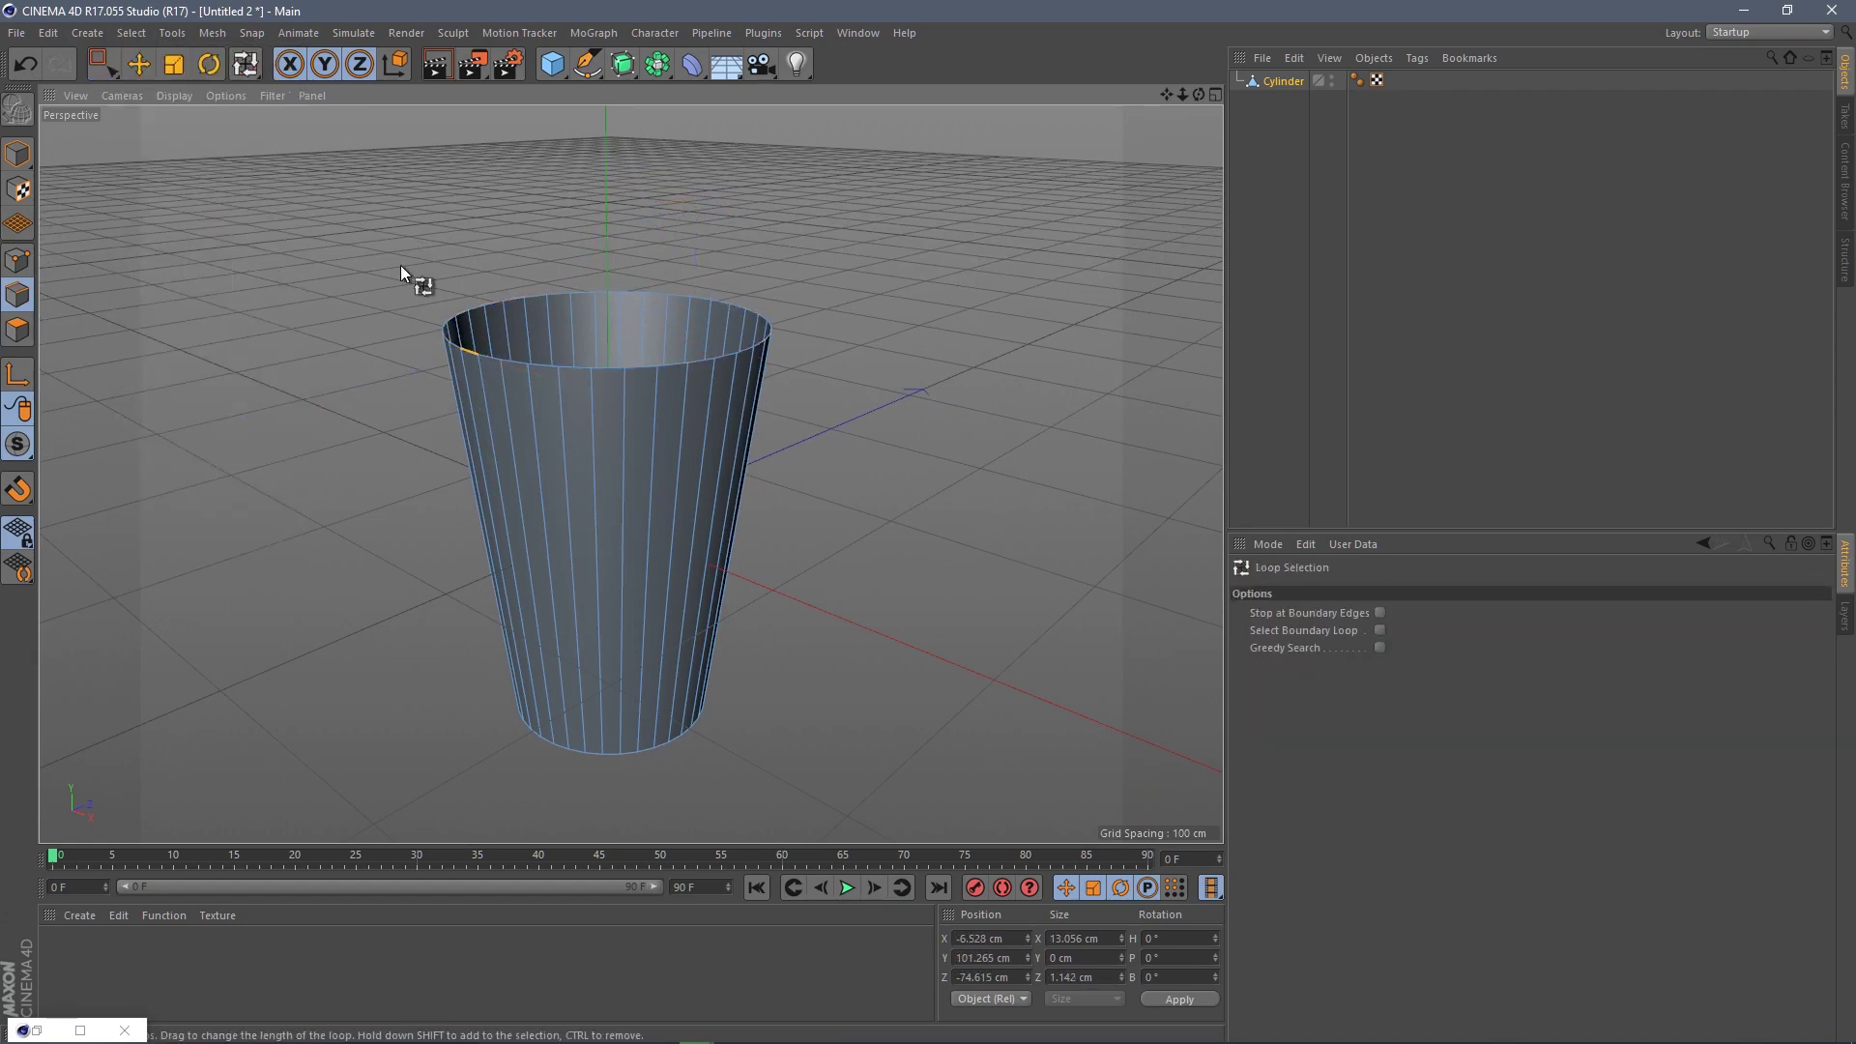
{"action": "left_click", "coordinate": [468, 352]}
- Extrude the selected top edge loop outward to about 156 cm wide and nudge its height
{"action": "scroll", "coordinate": [532, 344], "scroll_direction": "down", "scroll_amount": 2}
{"action": "mouse_move", "coordinate": [532, 344]}
{"action": "left_mouse_down", "text": "alt"}
{"action": "mouse_move", "coordinate": [464, 337]}
{"action": "mouse_move", "coordinate": [537, 333]}
{"action": "left_mouse_up", "text": "alt"}
{"action": "scroll", "coordinate": [464, 337], "scroll_direction": "up", "scroll_amount": 4}
{"action": "key", "text": "t"}
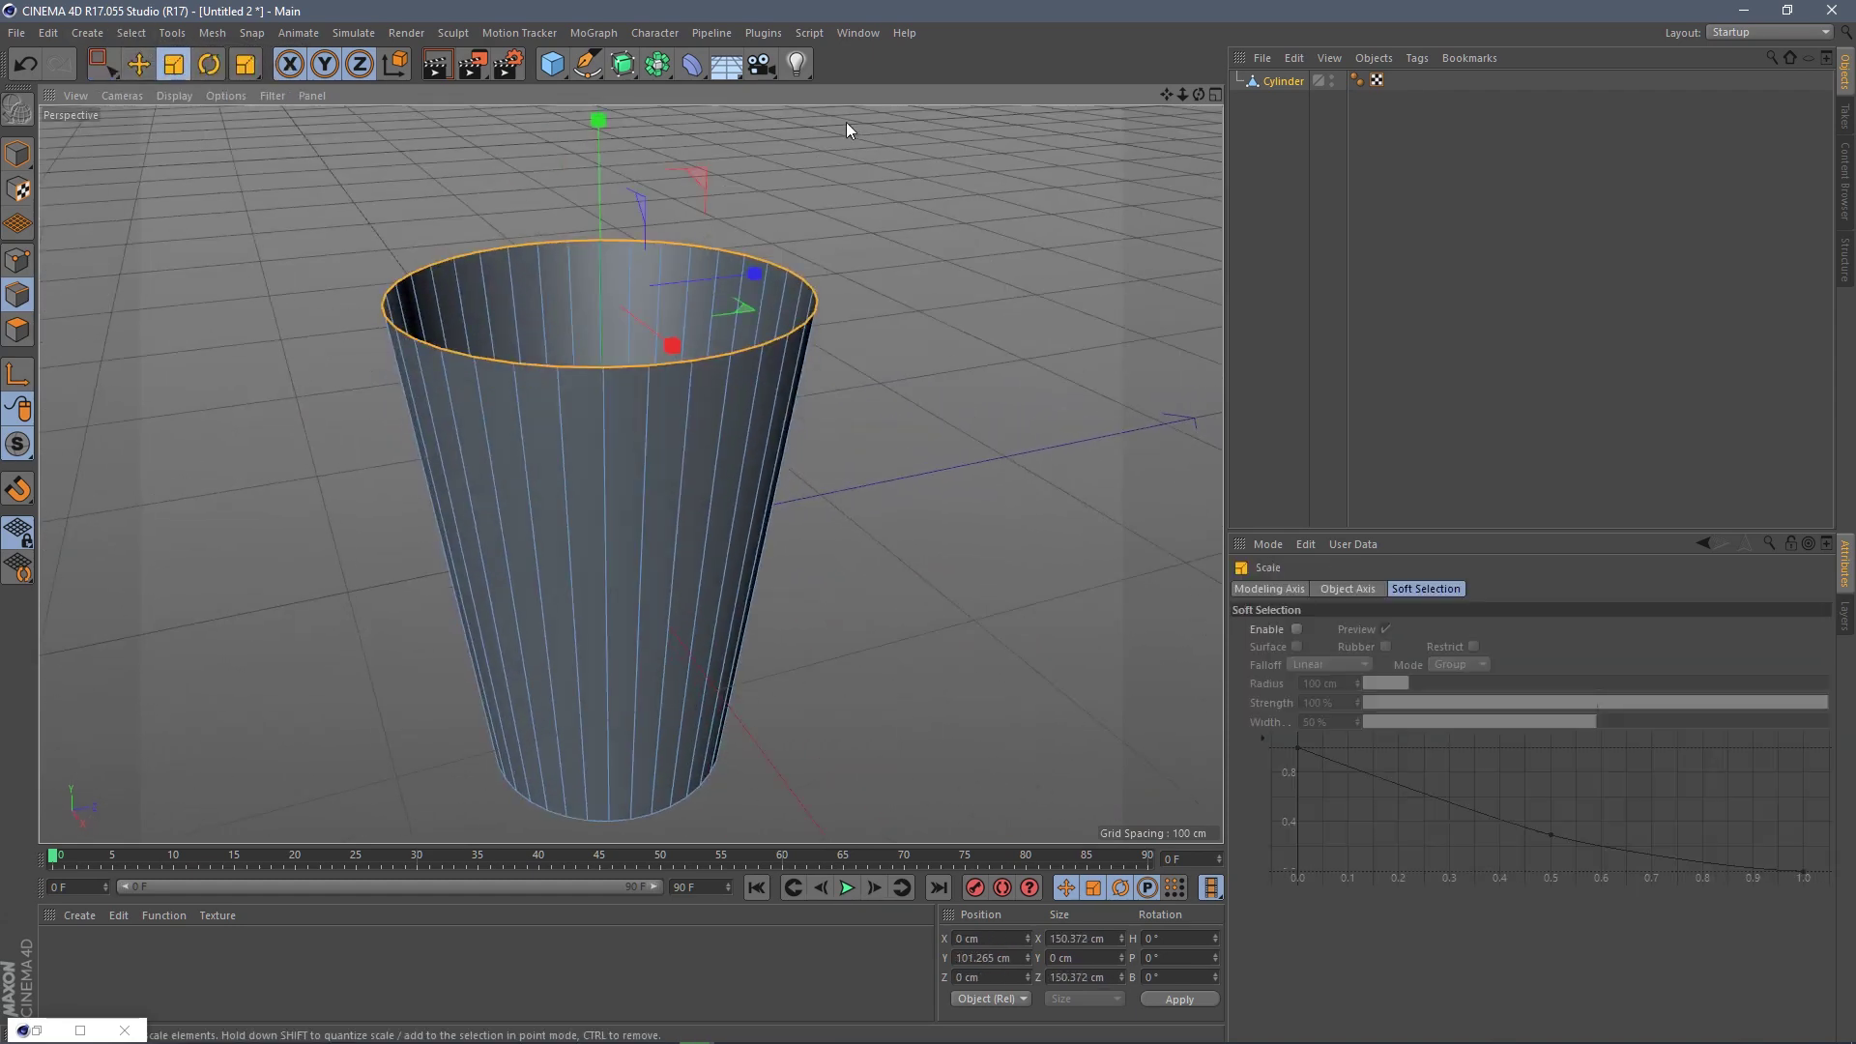
{"action": "left_click_drag", "start_coordinate": [821, 207], "coordinate": [856, 206]}
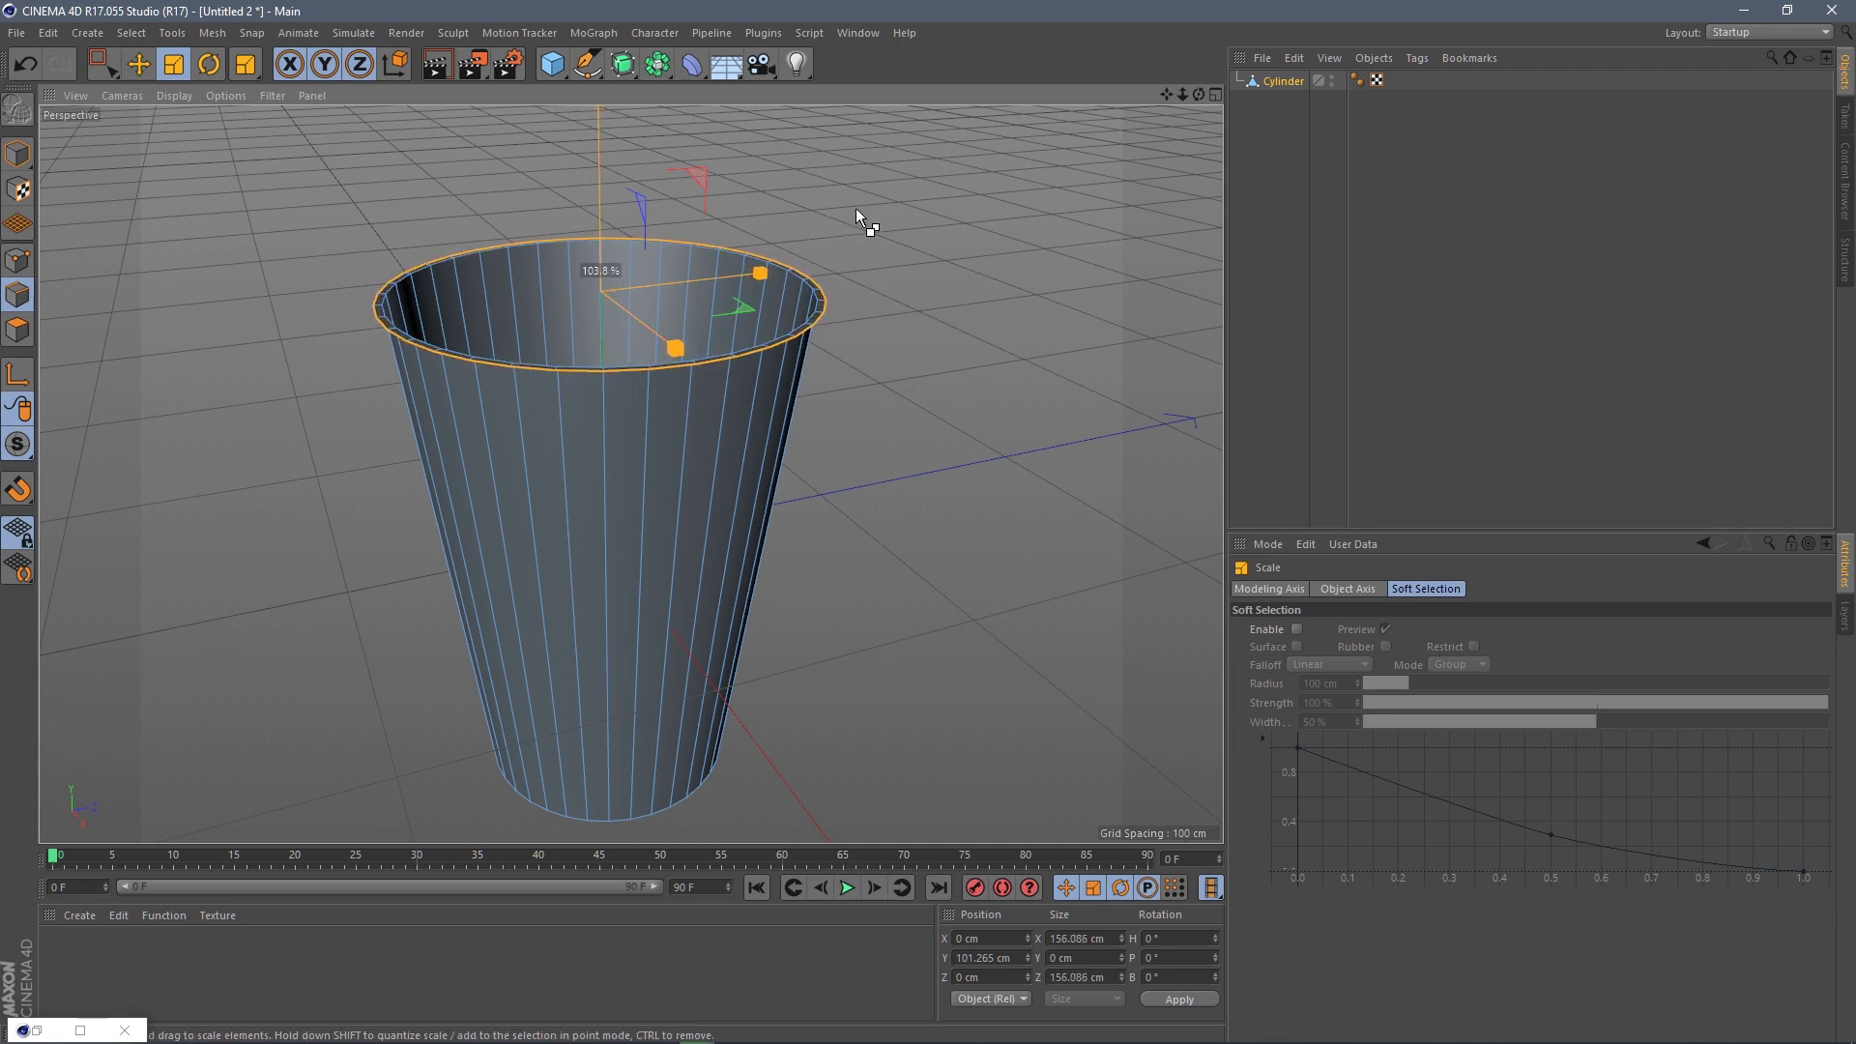
{"action": "key", "text": "e"}
{"action": "left_click_drag", "start_coordinate": [599, 129], "coordinate": [596, 126]}
- Extrude the rim's edge loop outward once more and adjust its height slightly
{"action": "key", "text": "t"}
{"action": "left_click_drag", "start_coordinate": [803, 184], "coordinate": [839, 182], "text": "ctrl"}
{"action": "key", "text": "e"}
{"action": "left_click_drag", "start_coordinate": [593, 125], "coordinate": [596, 130]}
- Extrude the rim's edge loop back inward in stages, adjusting its height, to form a rolled lip
{"action": "key", "text": "t"}
{"action": "left_click_drag", "start_coordinate": [277, 155], "coordinate": [253, 152]}
{"action": "scroll", "coordinate": [548, 345], "scroll_direction": "up", "scroll_amount": 5}
{"action": "left_click_drag", "start_coordinate": [549, 345], "coordinate": [560, 310], "text": "alt"}
{"action": "left_click", "coordinate": [137, 60]}
{"action": "left_click_drag", "start_coordinate": [579, 128], "coordinate": [582, 136]}
{"action": "left_click", "coordinate": [166, 63]}
{"action": "left_click_drag", "start_coordinate": [166, 169], "coordinate": [144, 171]}
{"action": "scroll", "coordinate": [472, 278], "scroll_direction": "down", "scroll_amount": 3}
{"action": "left_click_drag", "start_coordinate": [472, 278], "coordinate": [317, 241], "text": "alt"}
{"action": "left_click", "coordinate": [172, 64]}
{"action": "left_click_drag", "start_coordinate": [426, 185], "coordinate": [370, 187]}
- Switch to polygon editing and select all polygons of the cup
{"action": "left_click_drag", "start_coordinate": [630, 240], "coordinate": [599, 387], "text": "alt"}
{"action": "scroll", "coordinate": [667, 271], "scroll_direction": "down", "scroll_amount": 2}
{"action": "scroll", "coordinate": [464, 271], "scroll_direction": "down", "scroll_amount": 2}
{"action": "left_click", "coordinate": [104, 63]}
{"action": "left_click", "coordinate": [18, 329]}
{"action": "left_click", "coordinate": [1284, 82]}
{"action": "left_click", "coordinate": [141, 65]}
{"action": "double_click", "coordinate": [591, 404]}
- Cut two closely spaced loops around the cup near its base with the Knife in Loop mode
{"action": "scroll", "coordinate": [591, 404], "scroll_direction": "up", "scroll_amount": 2}
{"action": "left_click_drag", "start_coordinate": [619, 591], "coordinate": [665, 527], "text": "alt"}
{"action": "right_click", "coordinate": [666, 527]}
{"action": "left_click", "coordinate": [714, 470]}
{"action": "left_click", "coordinate": [1315, 613]}
{"action": "left_click", "coordinate": [1308, 685]}
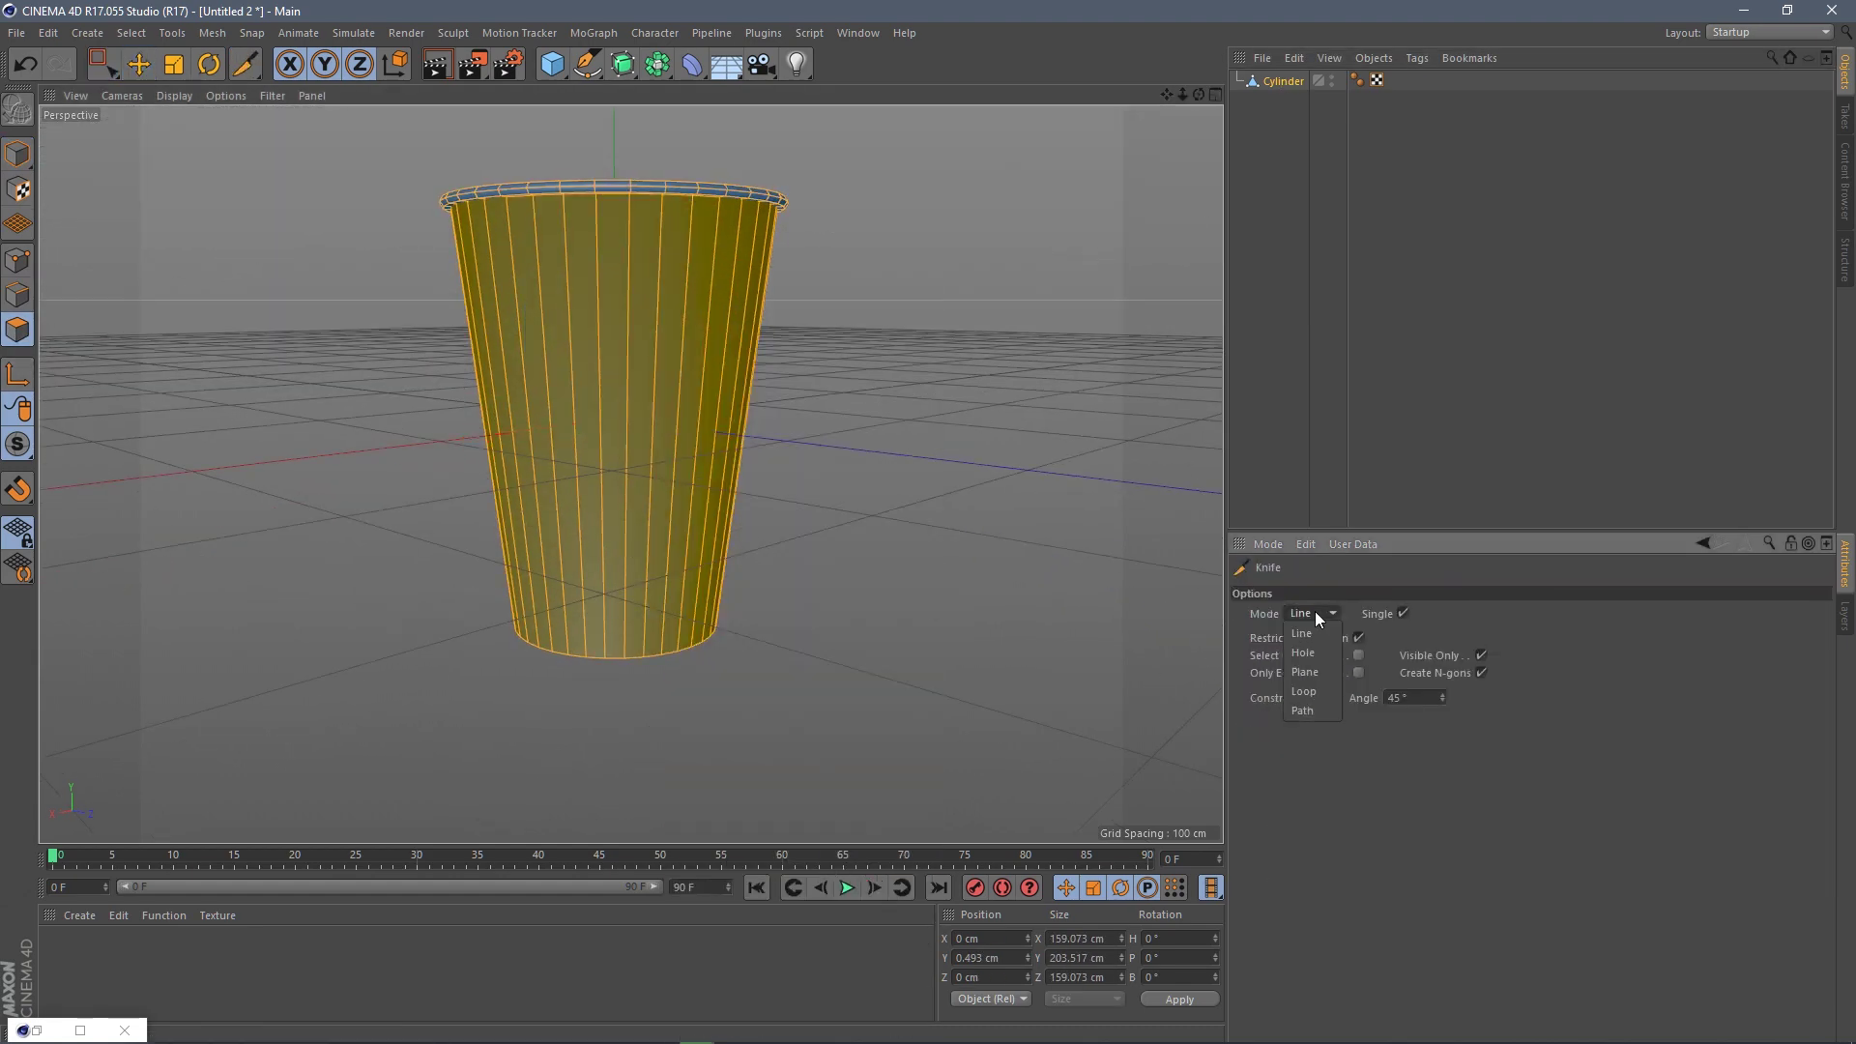
{"action": "left_click", "coordinate": [679, 643]}
{"action": "left_click", "coordinate": [680, 634]}
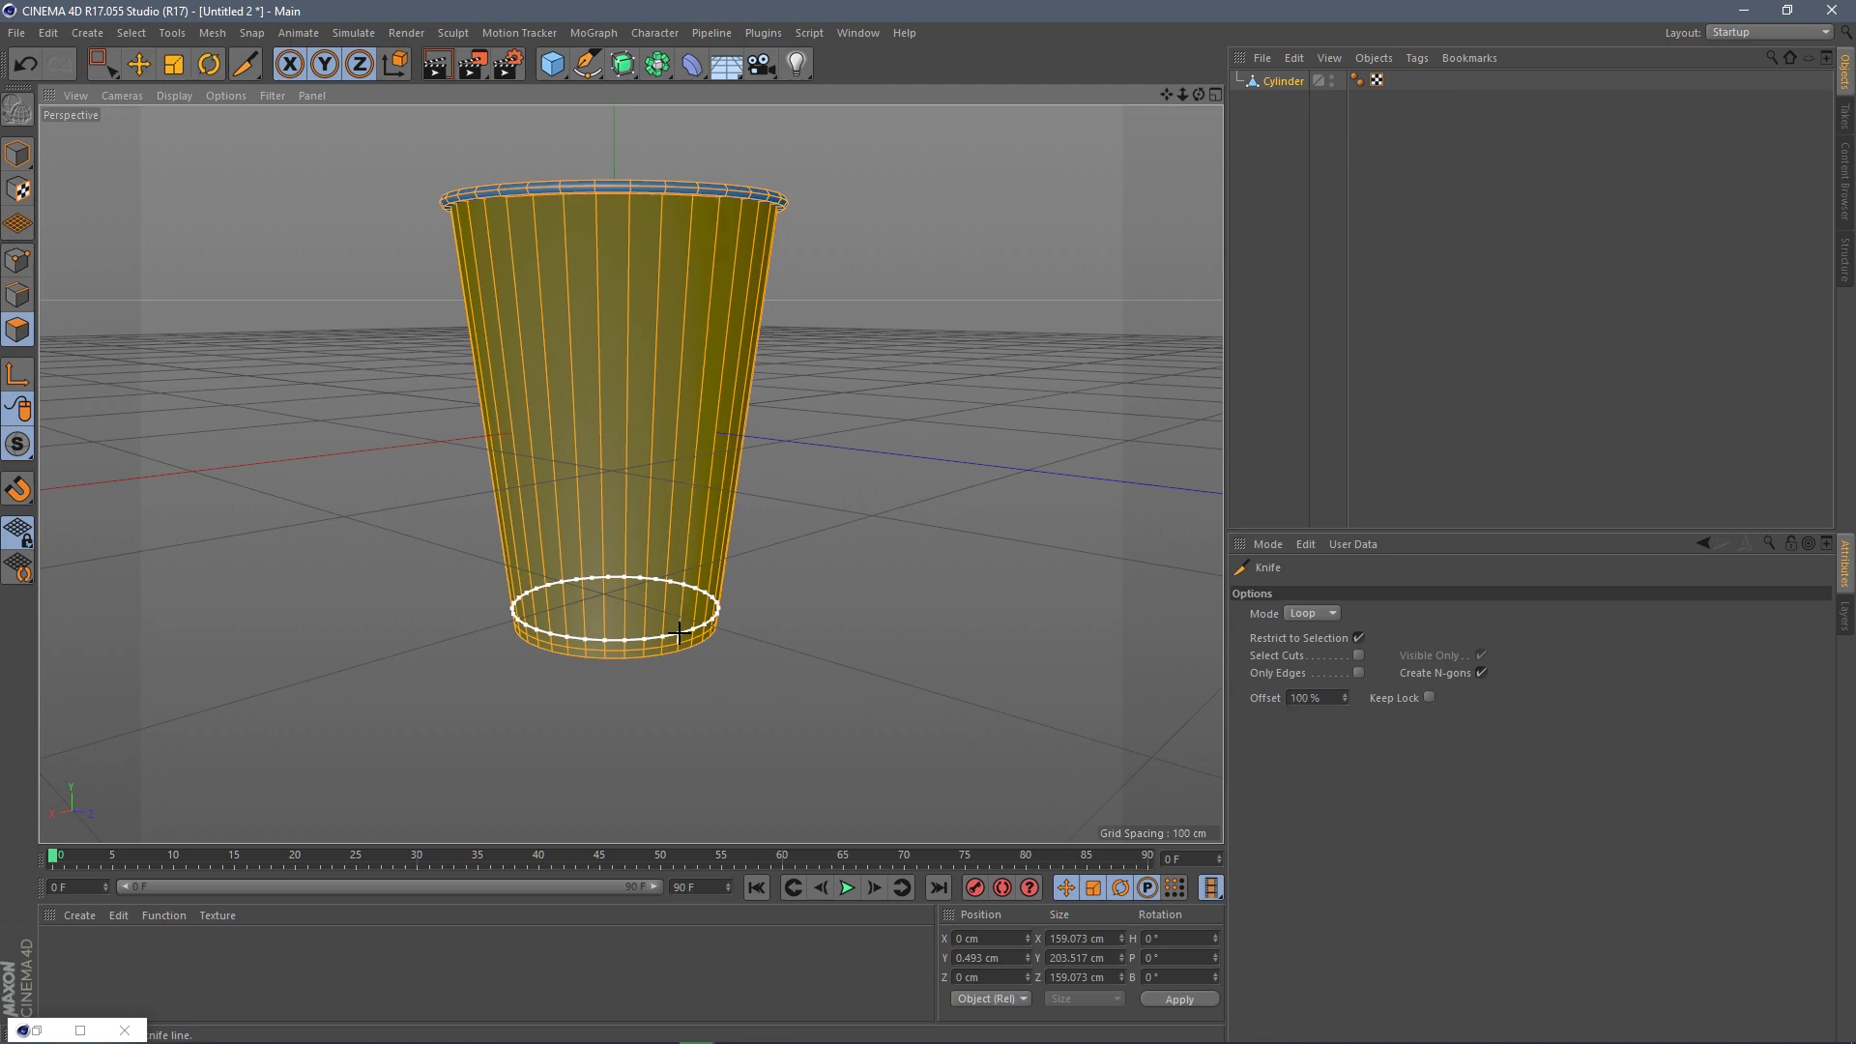
- Cut another loop around the cup wall just below the rim
{"action": "middle_click_drag", "start_coordinate": [657, 242], "coordinate": [653, 365], "text": "alt"}
{"action": "scroll", "coordinate": [652, 364], "scroll_direction": "up", "scroll_amount": 4}
{"action": "left_click_drag", "start_coordinate": [661, 349], "coordinate": [692, 472], "text": "alt"}
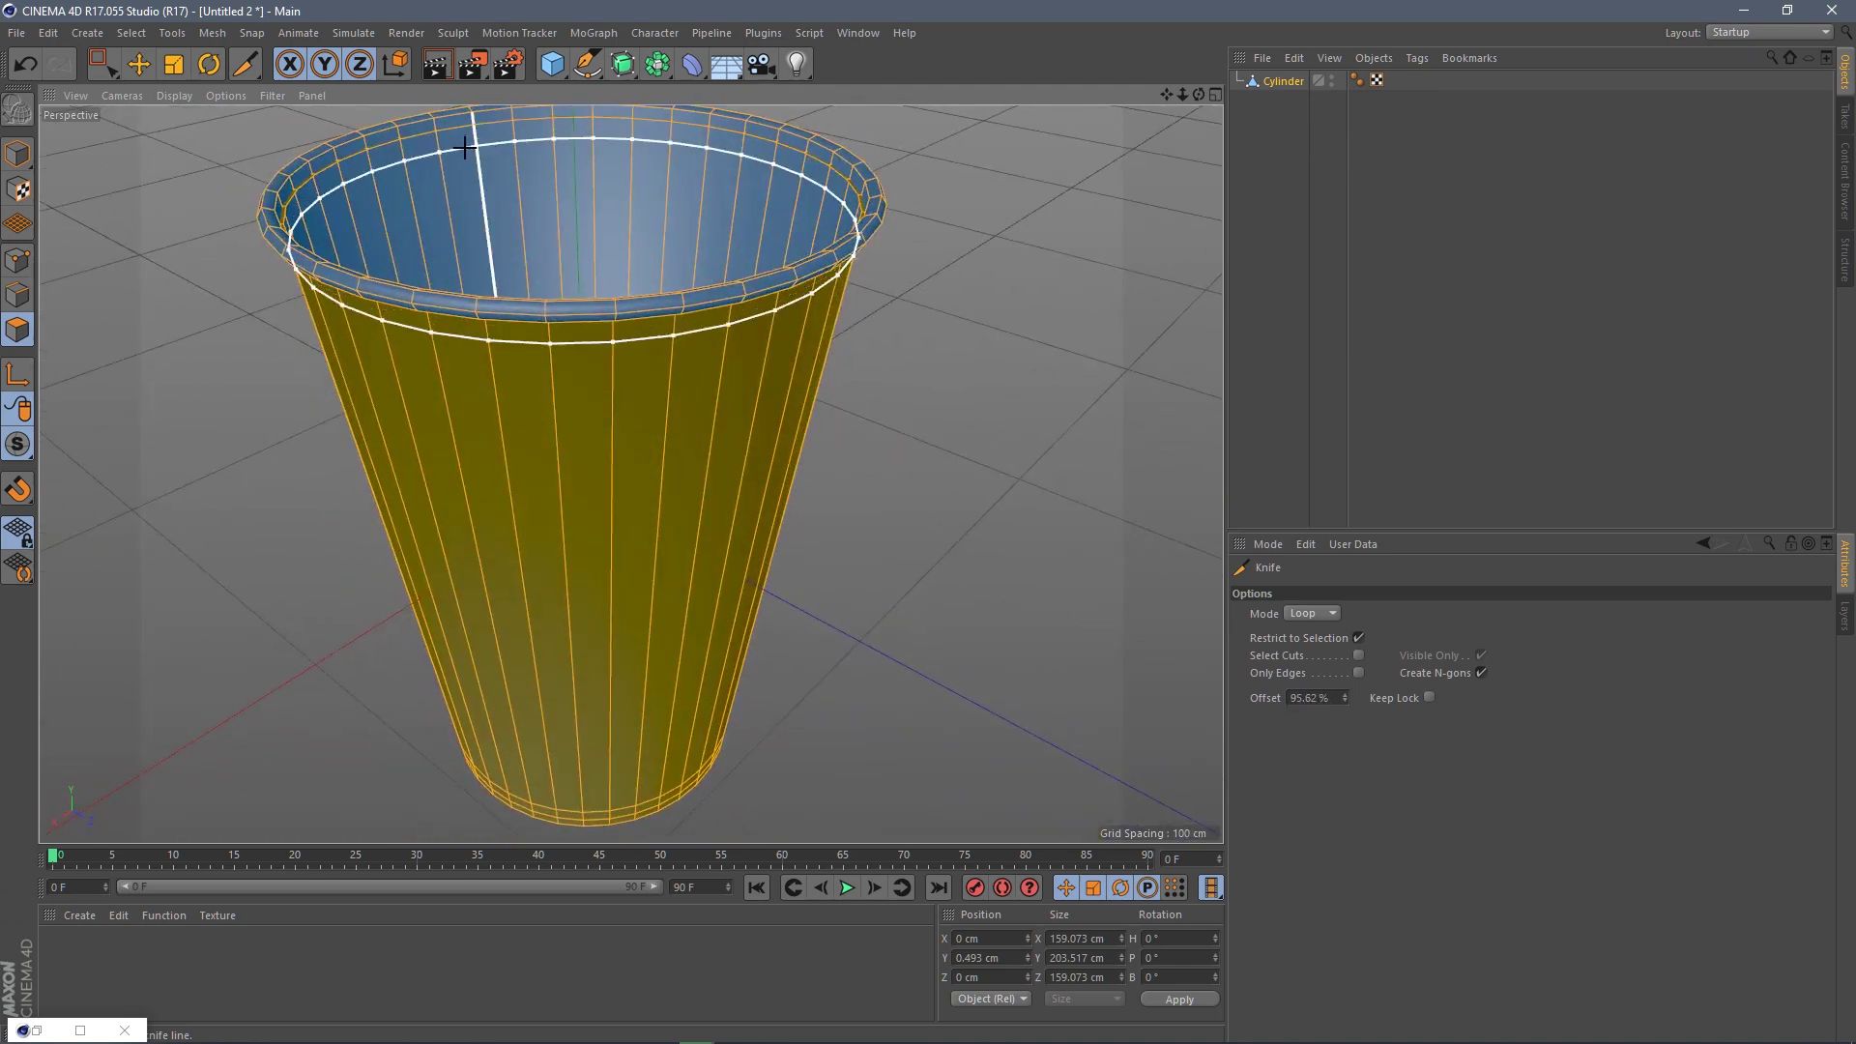
{"action": "left_click", "coordinate": [457, 117]}
- Add a Subdivision Surface and make the cylinder its child
{"action": "middle_click_drag", "start_coordinate": [457, 117], "coordinate": [527, 336], "text": "alt"}
{"action": "left_click_drag", "start_coordinate": [623, 66], "coordinate": [685, 83]}
{"action": "left_click", "coordinate": [18, 154]}
{"action": "left_click_drag", "start_coordinate": [1284, 100], "coordinate": [1287, 82]}
- Inspect the smoothed cup's rim and wall in shading without lines and in shading with lines
{"action": "scroll", "coordinate": [734, 373], "scroll_direction": "down", "scroll_amount": 4}
{"action": "mouse_move", "coordinate": [734, 373]}
{"action": "left_mouse_down", "text": "alt"}
{"action": "mouse_move", "coordinate": [618, 321]}
{"action": "mouse_move", "coordinate": [762, 273]}
{"action": "mouse_move", "coordinate": [842, 338]}
{"action": "mouse_move", "coordinate": [1044, 389]}
{"action": "mouse_move", "coordinate": [812, 396]}
{"action": "left_mouse_up", "text": "alt"}
{"action": "left_click", "coordinate": [175, 95]}
{"action": "left_click", "coordinate": [201, 125]}
{"action": "scroll", "coordinate": [711, 349], "scroll_direction": "up", "scroll_amount": 2}
{"action": "scroll", "coordinate": [763, 274], "scroll_direction": "up", "scroll_amount": 3}
{"action": "scroll", "coordinate": [842, 338], "scroll_direction": "up", "scroll_amount": 2}
{"action": "left_click", "coordinate": [172, 96]}
{"action": "left_click", "coordinate": [203, 144]}
{"action": "mouse_move", "coordinate": [709, 247]}
{"action": "left_mouse_down", "text": "alt"}
{"action": "mouse_move", "coordinate": [586, 246]}
{"action": "mouse_move", "coordinate": [810, 188]}
{"action": "mouse_move", "coordinate": [928, 183]}
{"action": "left_mouse_up", "text": "alt"}
{"action": "scroll", "coordinate": [663, 227], "scroll_direction": "down", "scroll_amount": 3}
- Turn off the Subdivision Surface and scale the rim's inner edge loop outward to about 153 cm wide
{"action": "left_click", "coordinate": [1397, 81]}
{"action": "left_click_drag", "start_coordinate": [657, 208], "coordinate": [371, 220], "text": "alt"}
{"action": "scroll", "coordinate": [397, 270], "scroll_direction": "up", "scroll_amount": 3}
{"action": "left_click", "coordinate": [142, 65]}
{"action": "left_click", "coordinate": [20, 295]}
{"action": "scroll", "coordinate": [329, 290], "scroll_direction": "down", "scroll_amount": 3}
{"action": "left_click_drag", "start_coordinate": [328, 290], "coordinate": [339, 384], "text": "alt"}
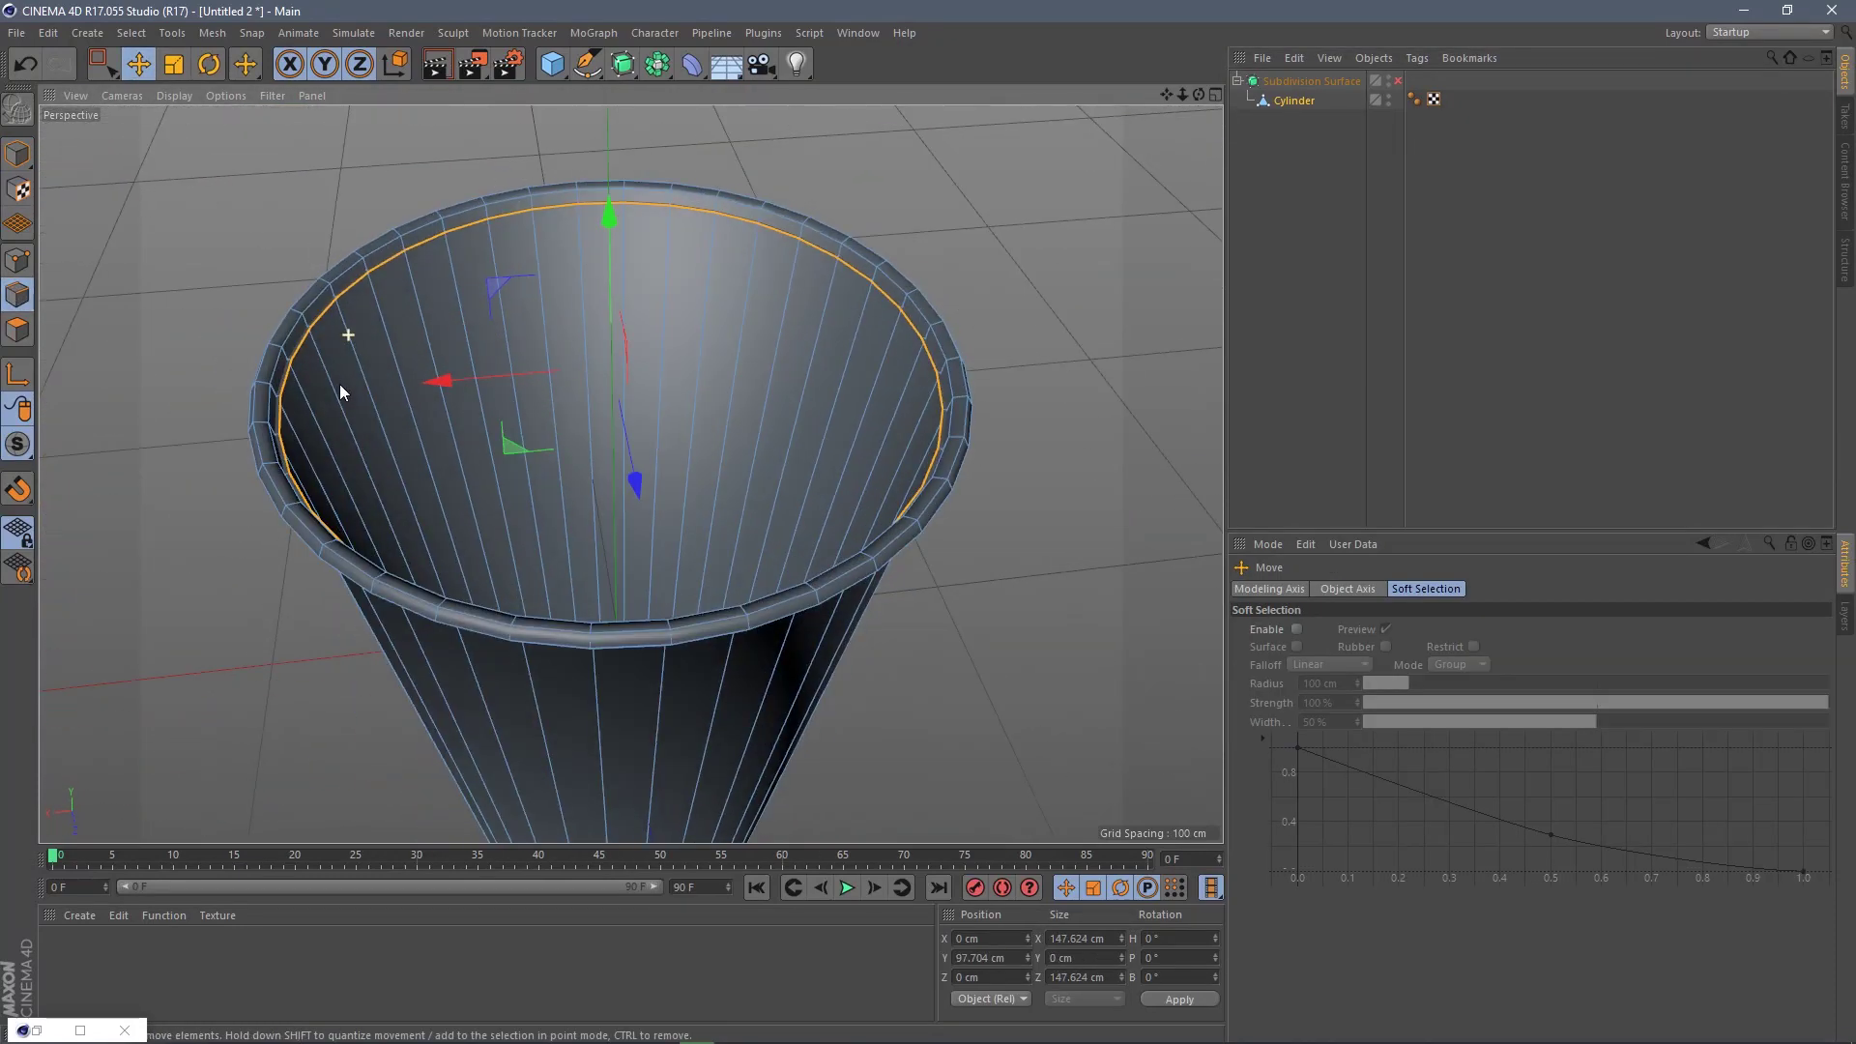
{"action": "left_click", "coordinate": [174, 65]}
{"action": "left_click_drag", "start_coordinate": [981, 204], "coordinate": [1025, 209]}
- Raise the rim's inner edge loop slightly to a Y position of about 98 cm
{"action": "left_click_drag", "start_coordinate": [512, 416], "coordinate": [565, 324], "text": "alt"}
{"action": "left_click_drag", "start_coordinate": [524, 293], "coordinate": [276, 200], "text": "alt"}
{"action": "mouse_move", "coordinate": [477, 238]}
{"action": "left_mouse_down", "text": "alt"}
{"action": "mouse_move", "coordinate": [491, 247]}
{"action": "mouse_move", "coordinate": [345, 207]}
{"action": "mouse_move", "coordinate": [465, 212]}
{"action": "left_mouse_up", "text": "alt"}
{"action": "key", "text": "e"}
{"action": "left_click_drag", "start_coordinate": [932, 131], "coordinate": [310, 227]}
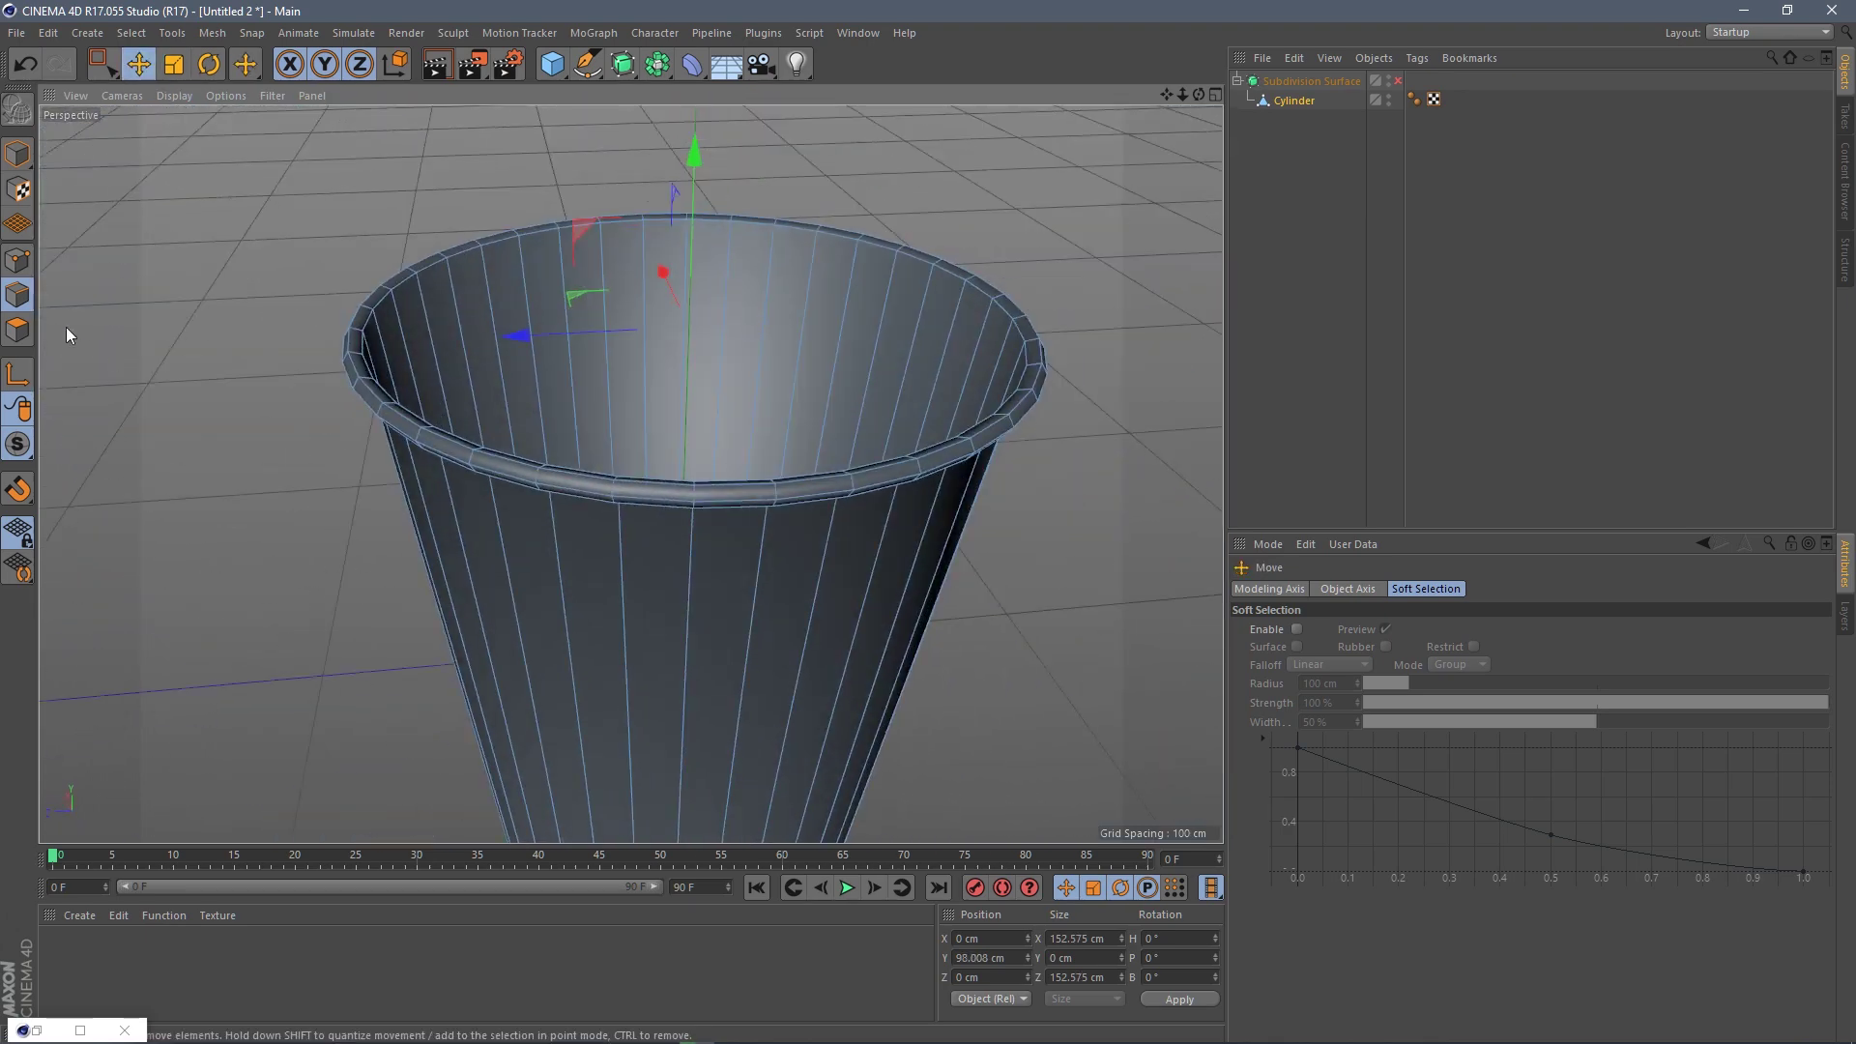
- Knife a new loop around the cup wall close to the inner side of the rim
{"action": "left_click", "coordinate": [17, 329]}
{"action": "right_click", "coordinate": [510, 278]}
{"action": "left_click", "coordinate": [561, 475]}
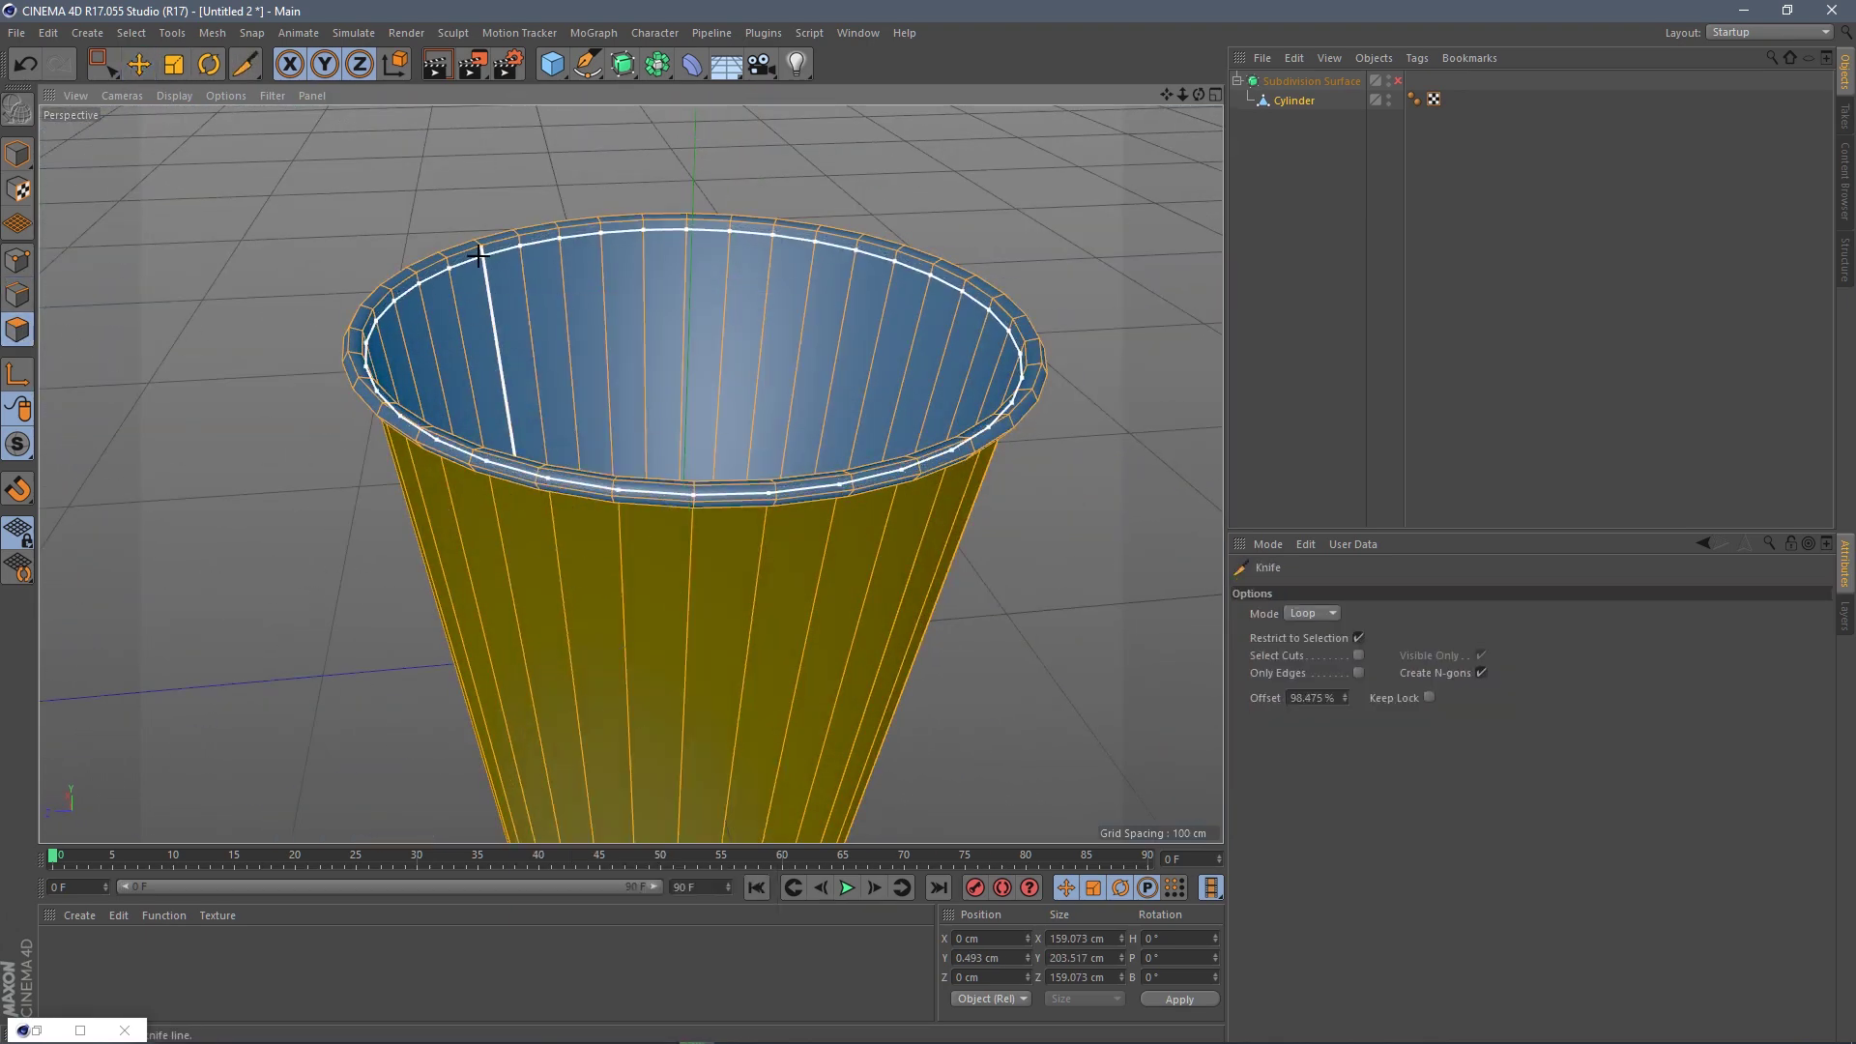
{"action": "left_click", "coordinate": [479, 258]}
- Turn the Subdivision Surface back on and display the whole cup in shading without lines
{"action": "left_click", "coordinate": [142, 64]}
{"action": "left_click", "coordinate": [18, 155]}
{"action": "left_click", "coordinate": [1397, 81]}
{"action": "left_click", "coordinate": [175, 96]}
{"action": "left_click", "coordinate": [184, 126]}
{"action": "left_click", "coordinate": [224, 244]}
{"action": "scroll", "coordinate": [615, 503], "scroll_direction": "down", "scroll_amount": 5}
{"action": "mouse_move", "coordinate": [619, 513]}
{"action": "left_mouse_down", "text": "alt"}
{"action": "mouse_move", "coordinate": [623, 448]}
{"action": "mouse_move", "coordinate": [738, 495]}
{"action": "mouse_move", "coordinate": [660, 290]}
{"action": "mouse_move", "coordinate": [560, 343]}
{"action": "mouse_move", "coordinate": [798, 332]}
{"action": "mouse_move", "coordinate": [849, 259]}
{"action": "mouse_move", "coordinate": [756, 350]}
{"action": "mouse_move", "coordinate": [802, 290]}
{"action": "left_mouse_up", "text": "alt"}
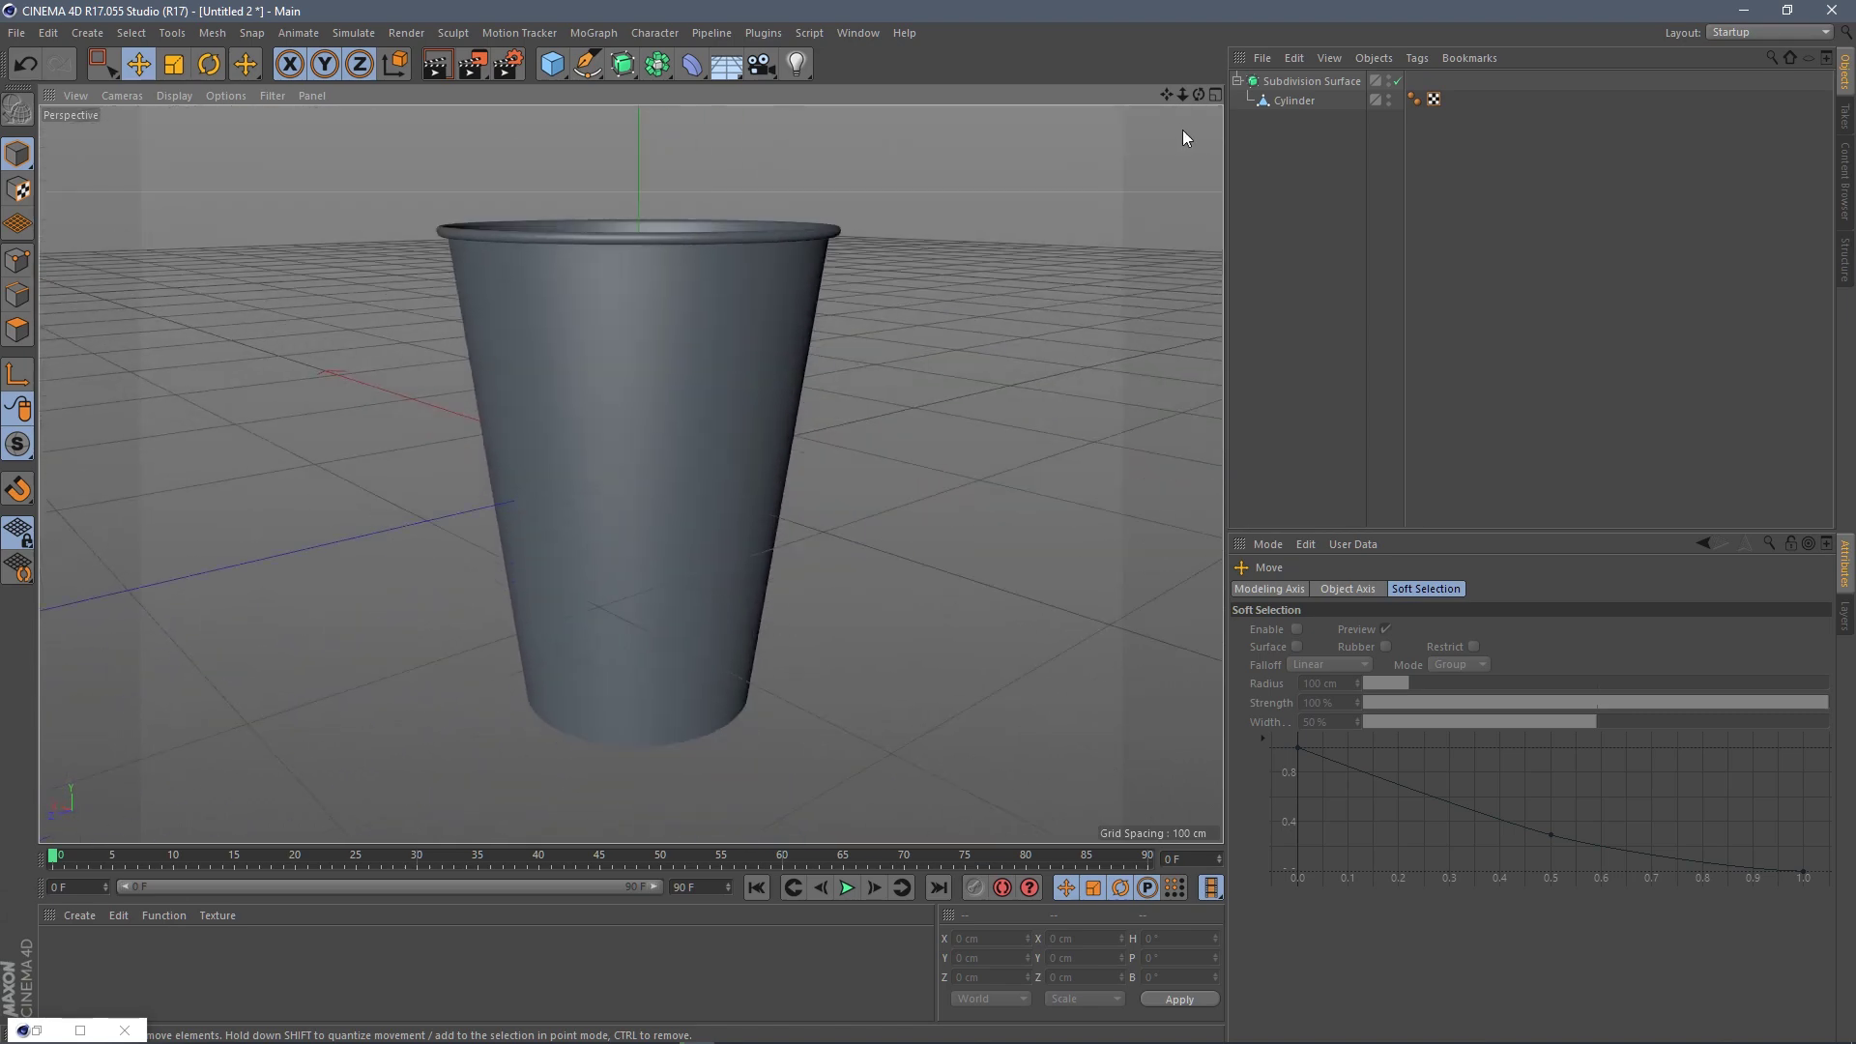
- Knife two loops around the cylinder's wall, about 89 cm apart, one above and one below the middle
{"action": "left_click", "coordinate": [17, 330]}
{"action": "left_click", "coordinate": [1294, 101]}
{"action": "left_click_drag", "start_coordinate": [266, 280], "coordinate": [253, 248], "text": "alt"}
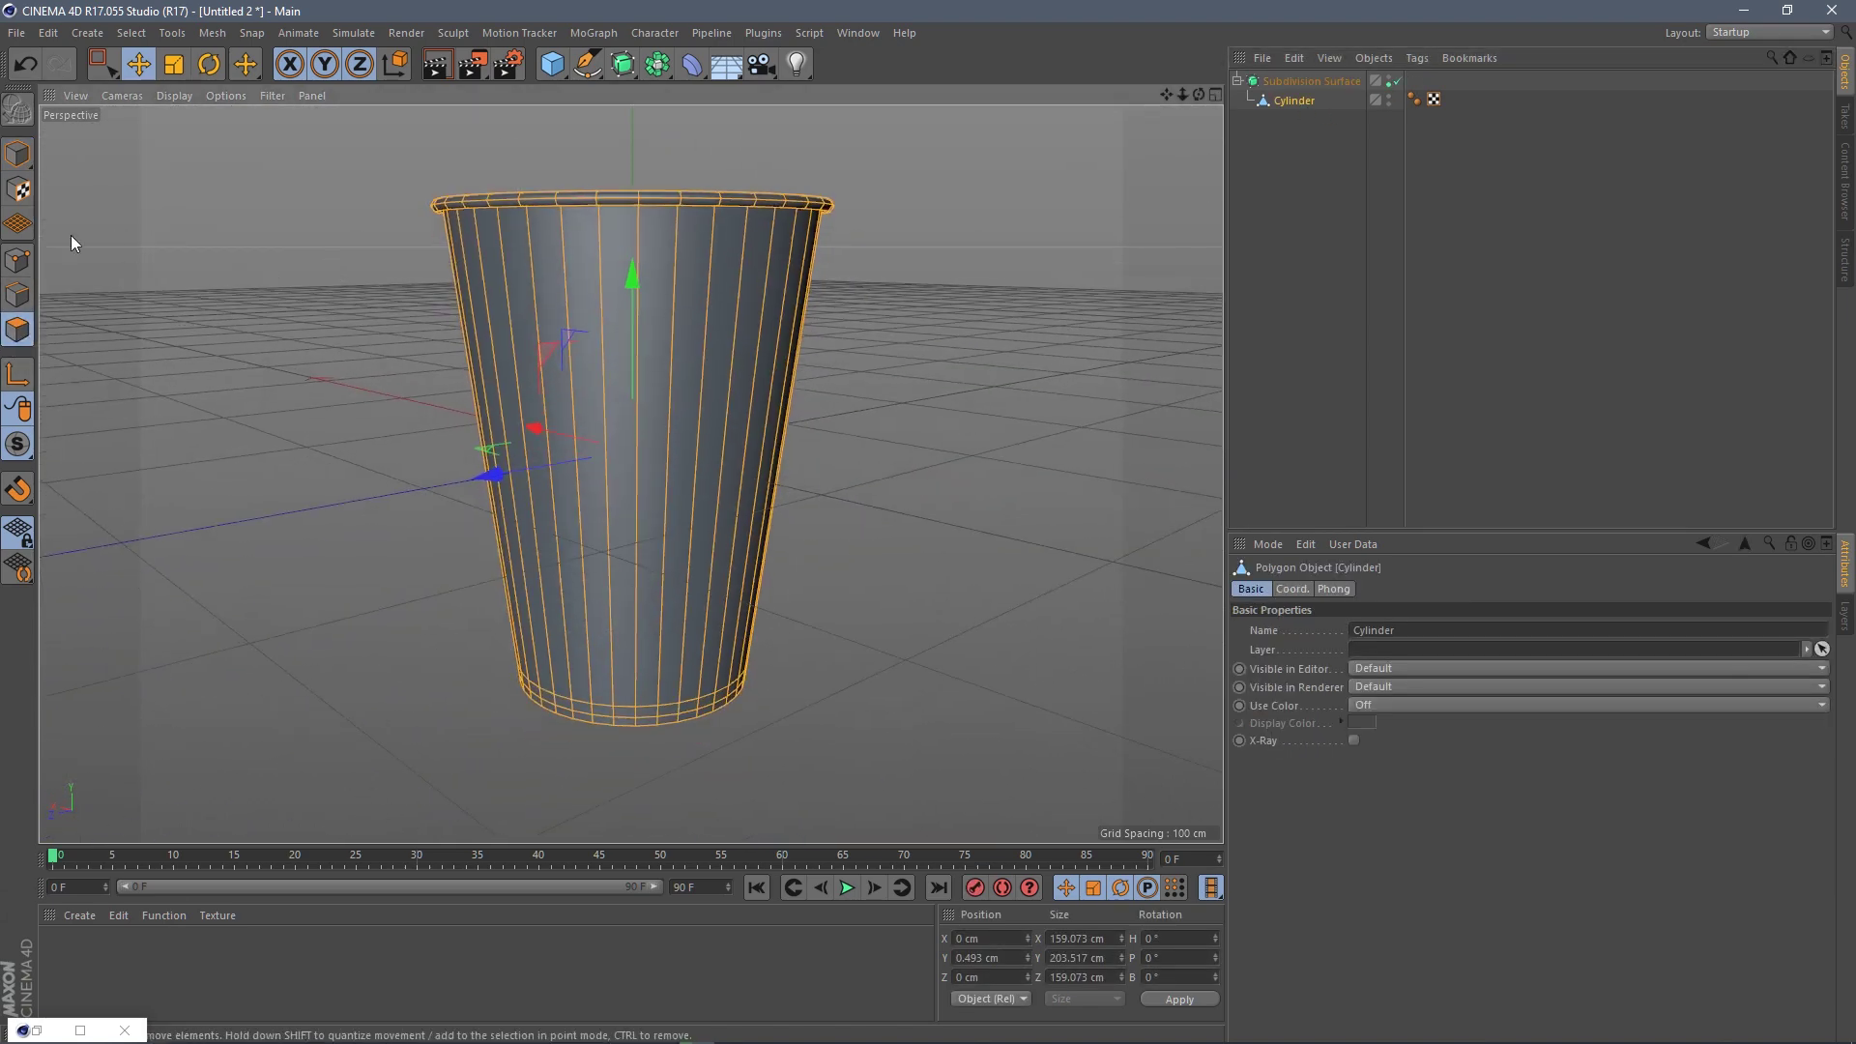
{"action": "right_click", "coordinate": [683, 417]}
{"action": "left_click", "coordinate": [723, 475]}
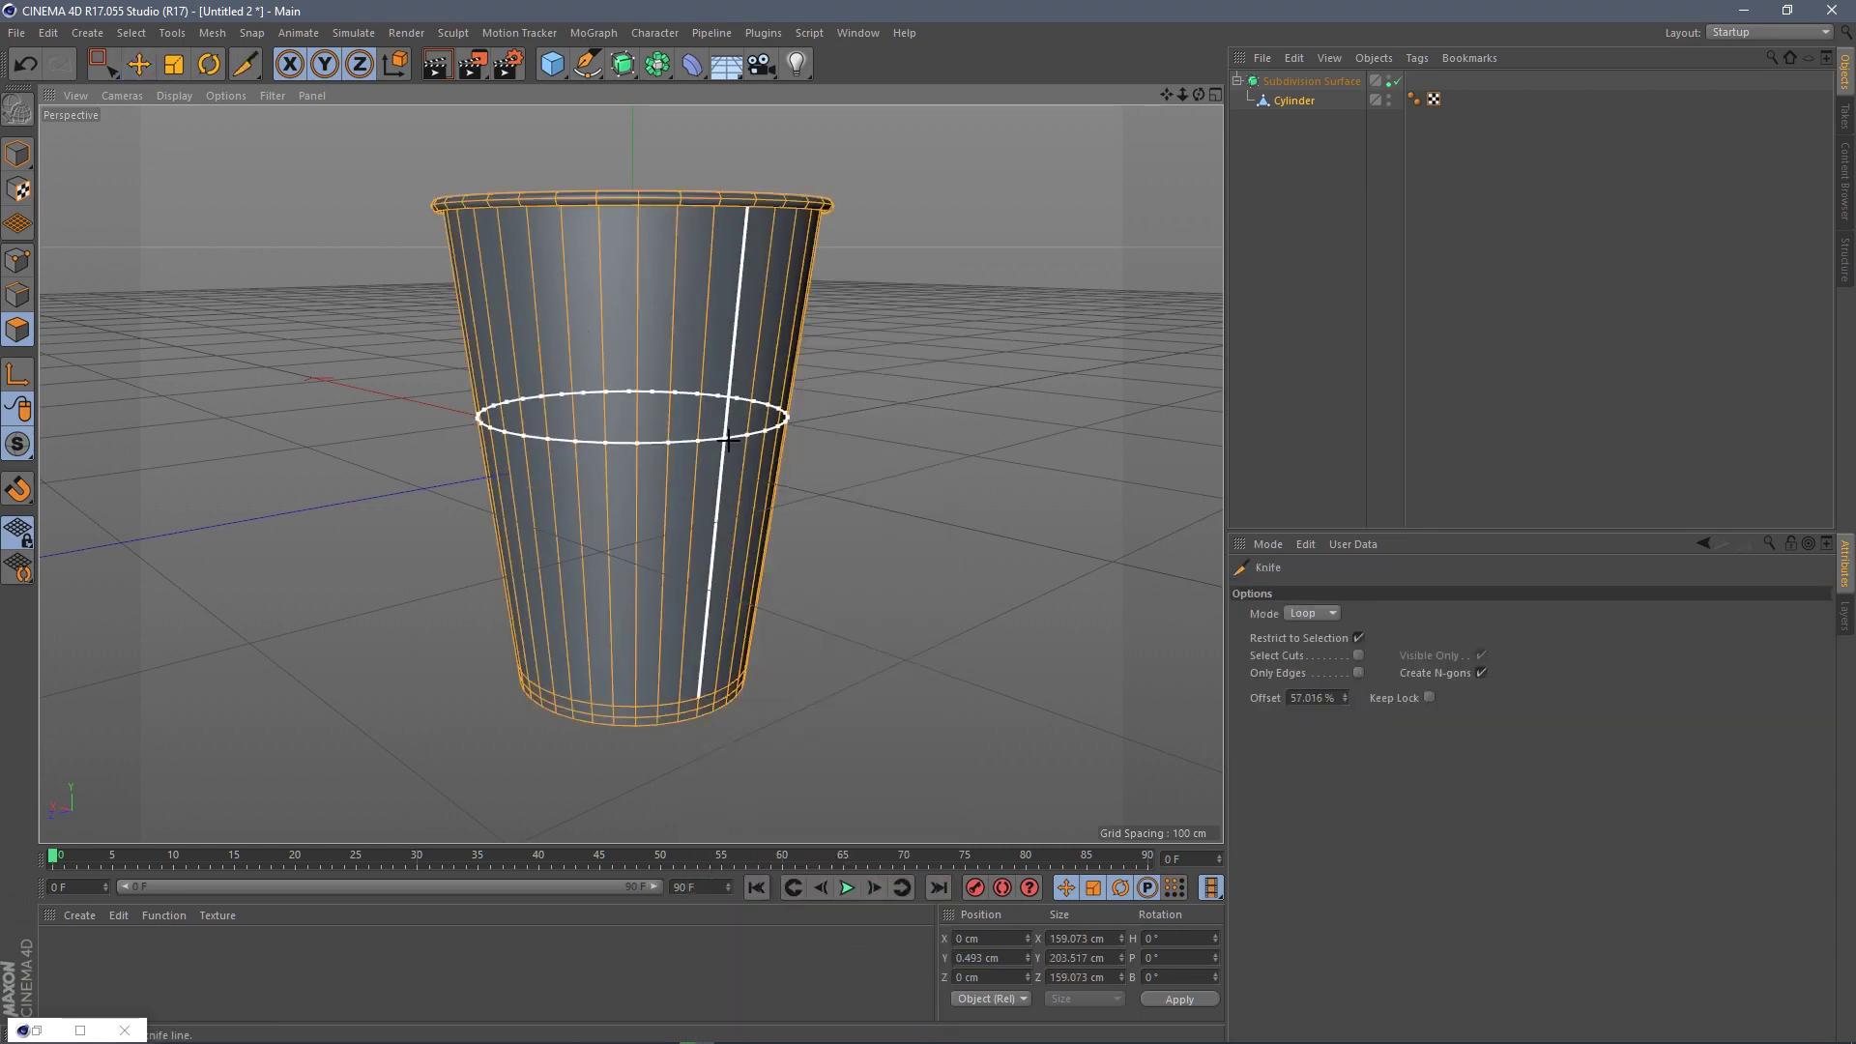
{"action": "left_click", "coordinate": [731, 348]}
{"action": "left_click", "coordinate": [723, 575]}
- Loop-select the band of polygons between the two middle cuts and split it off as a separate object
{"action": "left_click", "coordinate": [139, 64]}
{"action": "left_click", "coordinate": [566, 454]}
{"action": "left_click", "coordinate": [130, 33]}
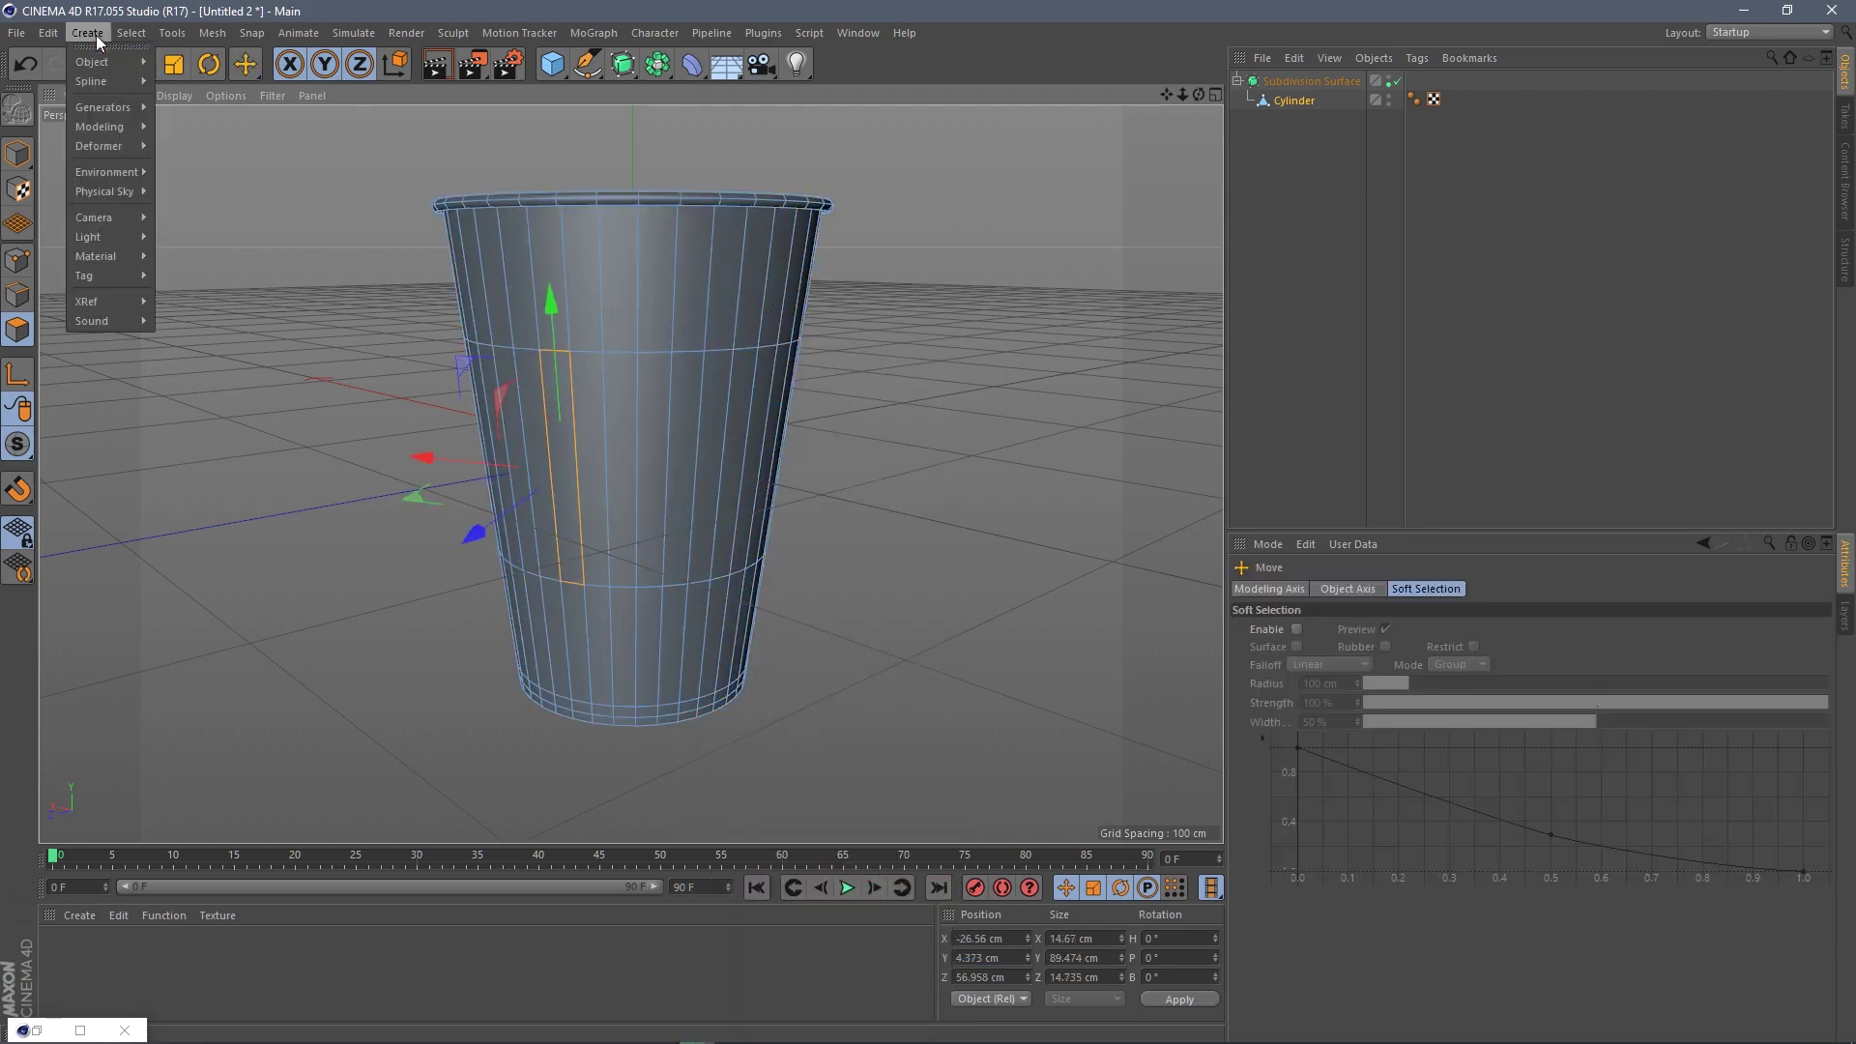
{"action": "left_click", "coordinate": [158, 288]}
{"action": "left_click", "coordinate": [727, 456]}
{"action": "scroll", "coordinate": [635, 393], "scroll_direction": "down", "scroll_amount": 2}
{"action": "right_click_drag", "start_coordinate": [635, 393], "coordinate": [692, 389], "text": "alt"}
{"action": "left_click_drag", "start_coordinate": [693, 390], "coordinate": [611, 426], "text": "alt"}
{"action": "right_click", "coordinate": [630, 411]}
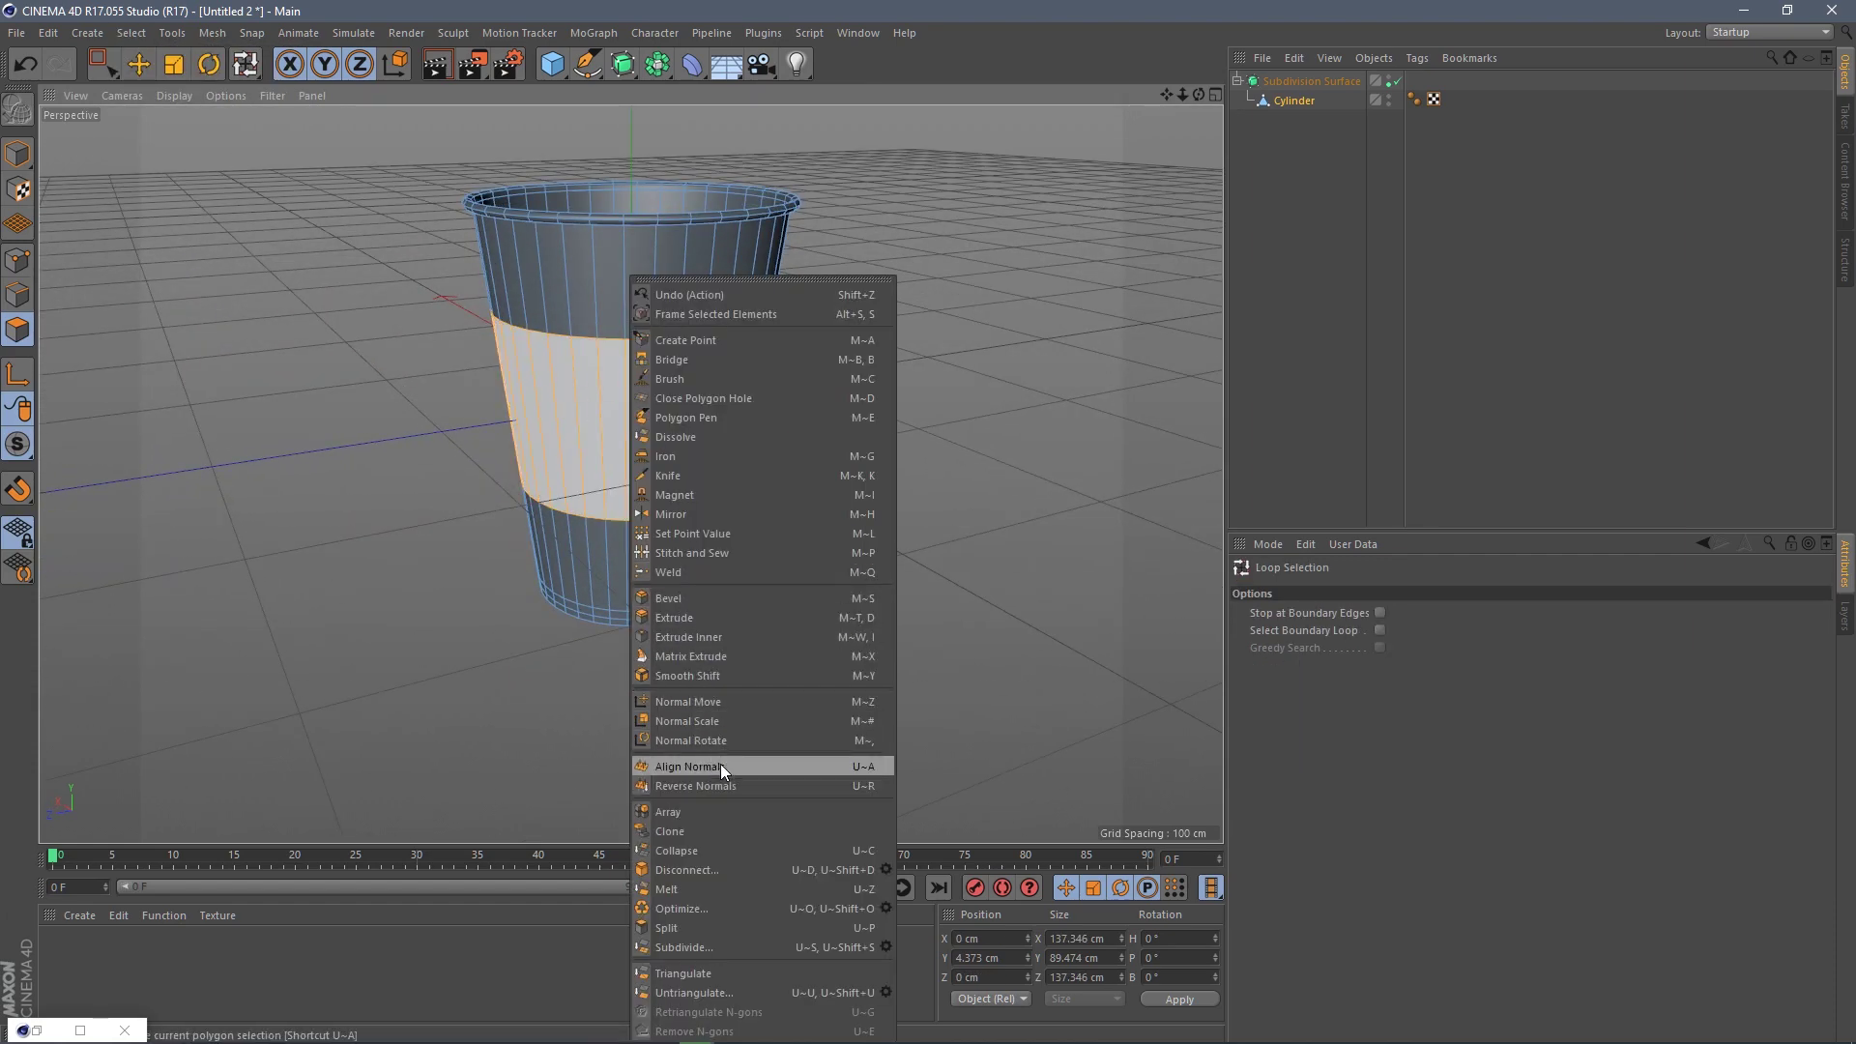
{"action": "left_click", "coordinate": [667, 929]}
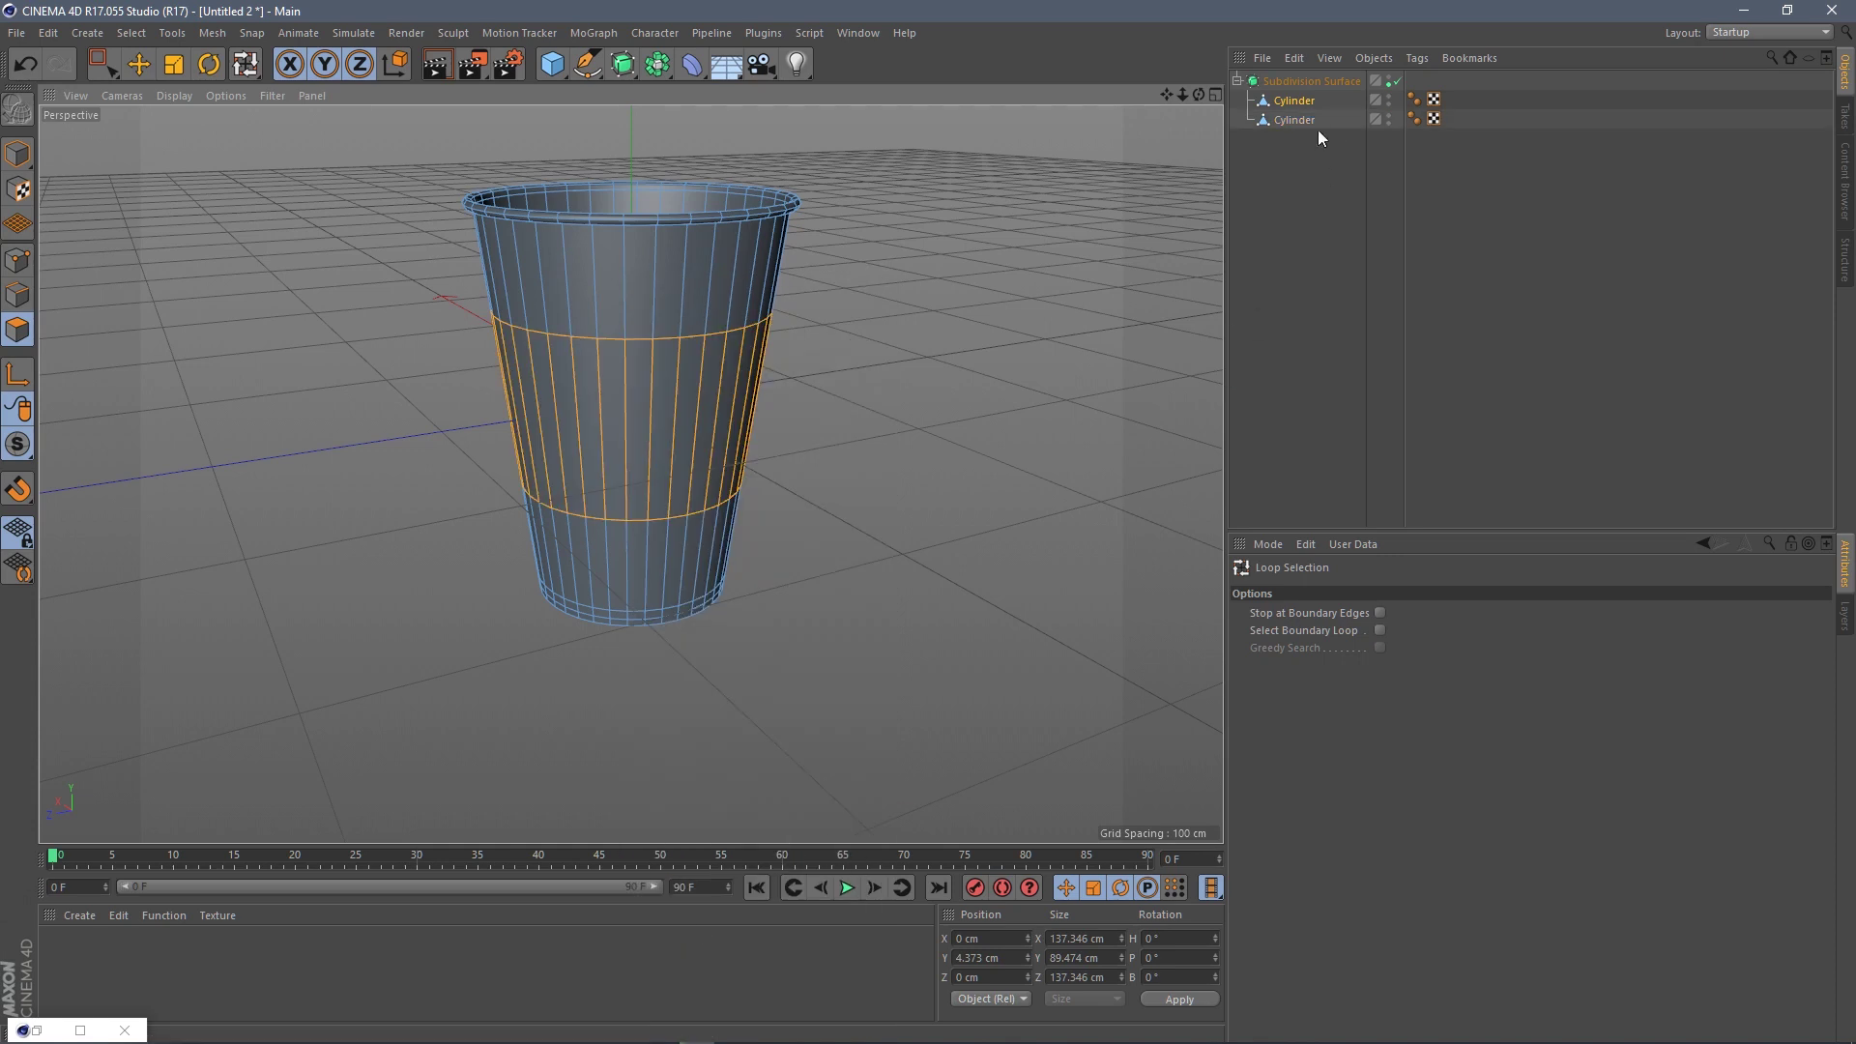
- Rename the split-off band object as Cylinder2
{"action": "double_click", "coordinate": [1298, 119]}
{"action": "left_click", "coordinate": [1329, 119]}
{"action": "type", "text": "2"}
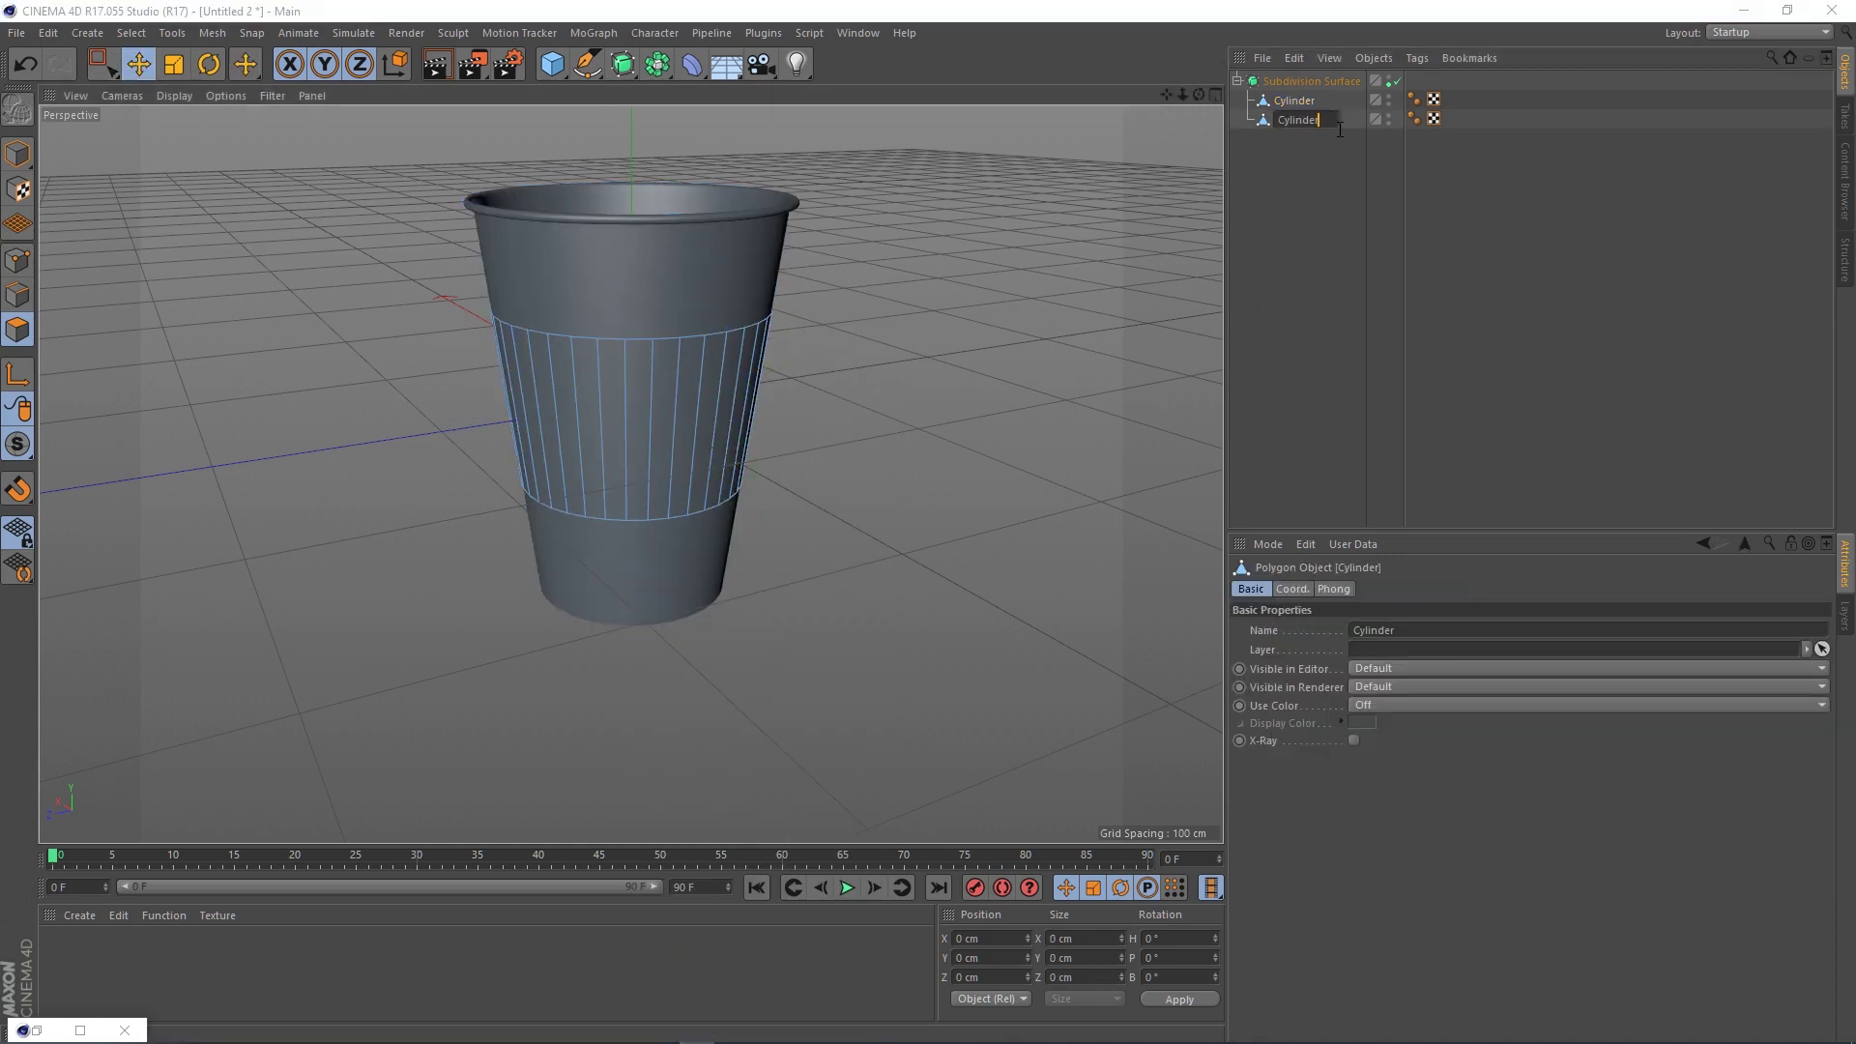
{"action": "key", "text": "Return"}
- Try sliding Cylinder2 away from the cup along its Z axis and undo the move
{"action": "left_click", "coordinate": [1389, 96]}
{"action": "left_click", "coordinate": [1389, 97]}
{"action": "left_click", "coordinate": [15, 156]}
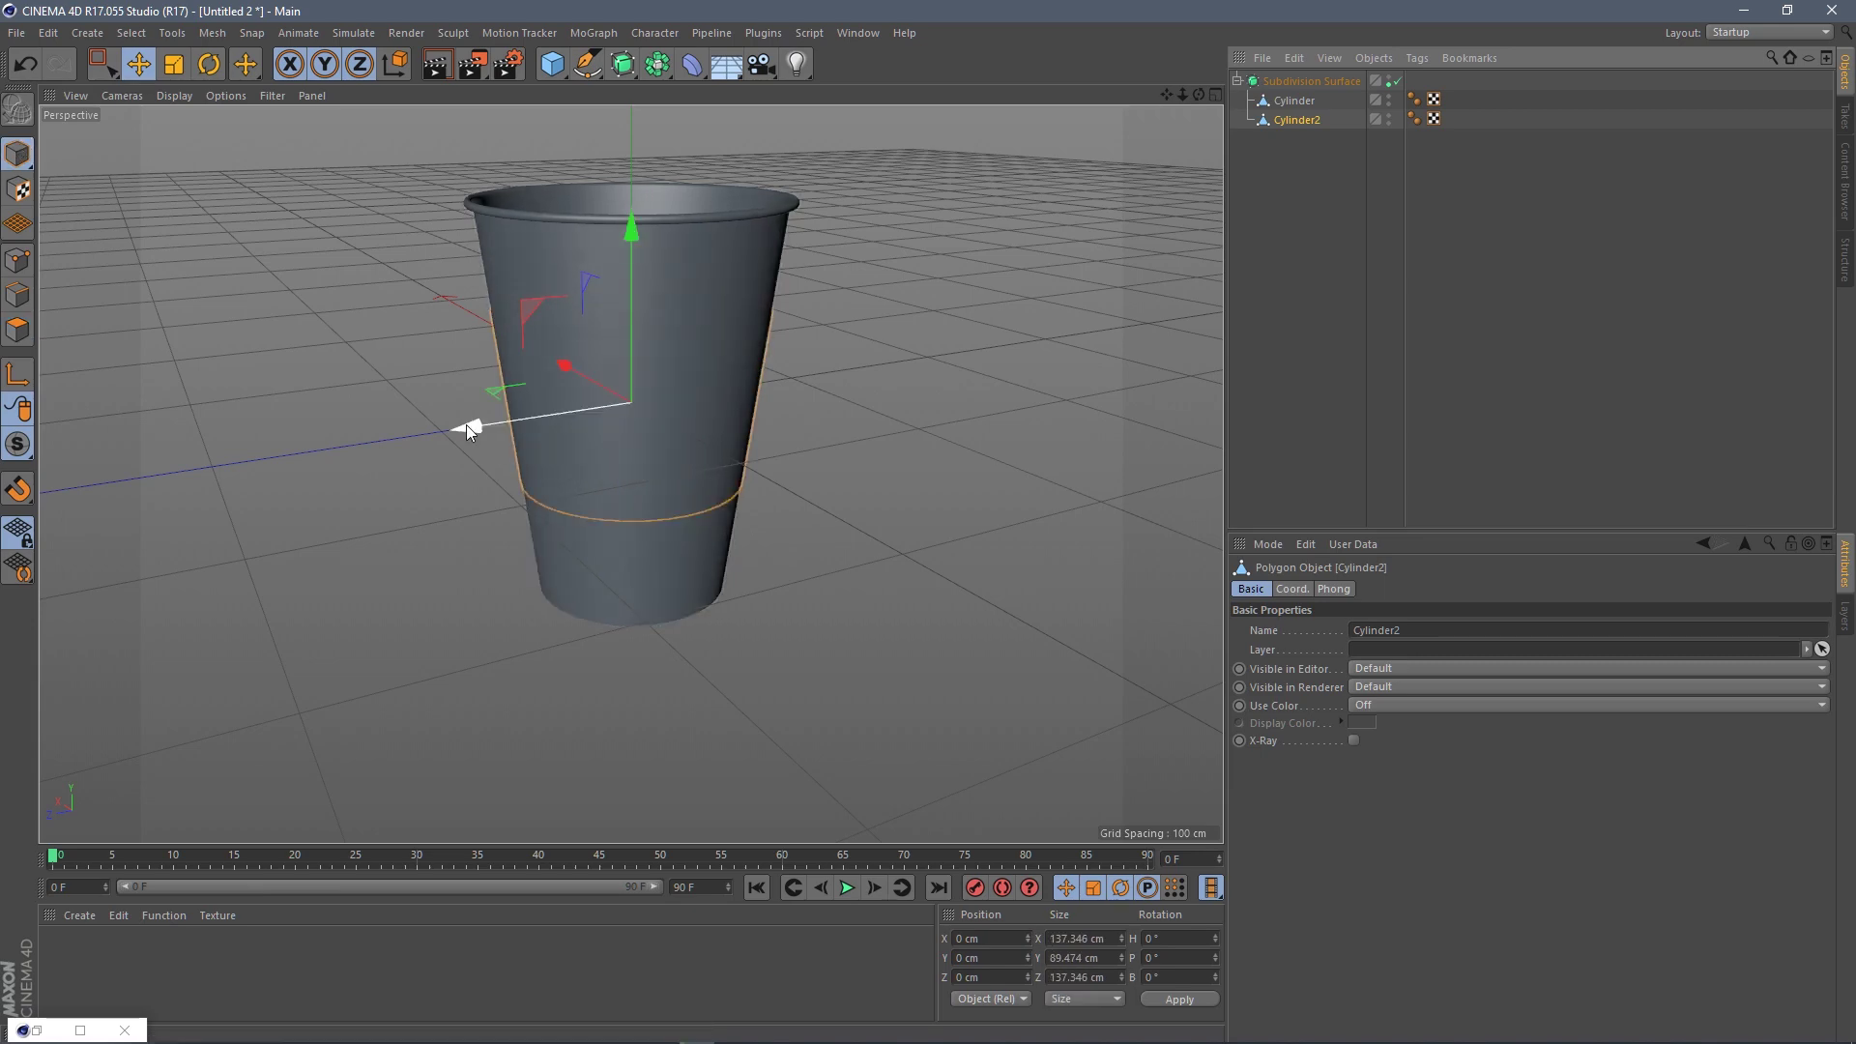
{"action": "left_click_drag", "start_coordinate": [468, 422], "coordinate": [217, 435]}
{"action": "key", "text": "ctrl+z"}
- Try extruding all polygons of the Cylinder2 band slightly outward from the cup
{"action": "left_click", "coordinate": [17, 330]}
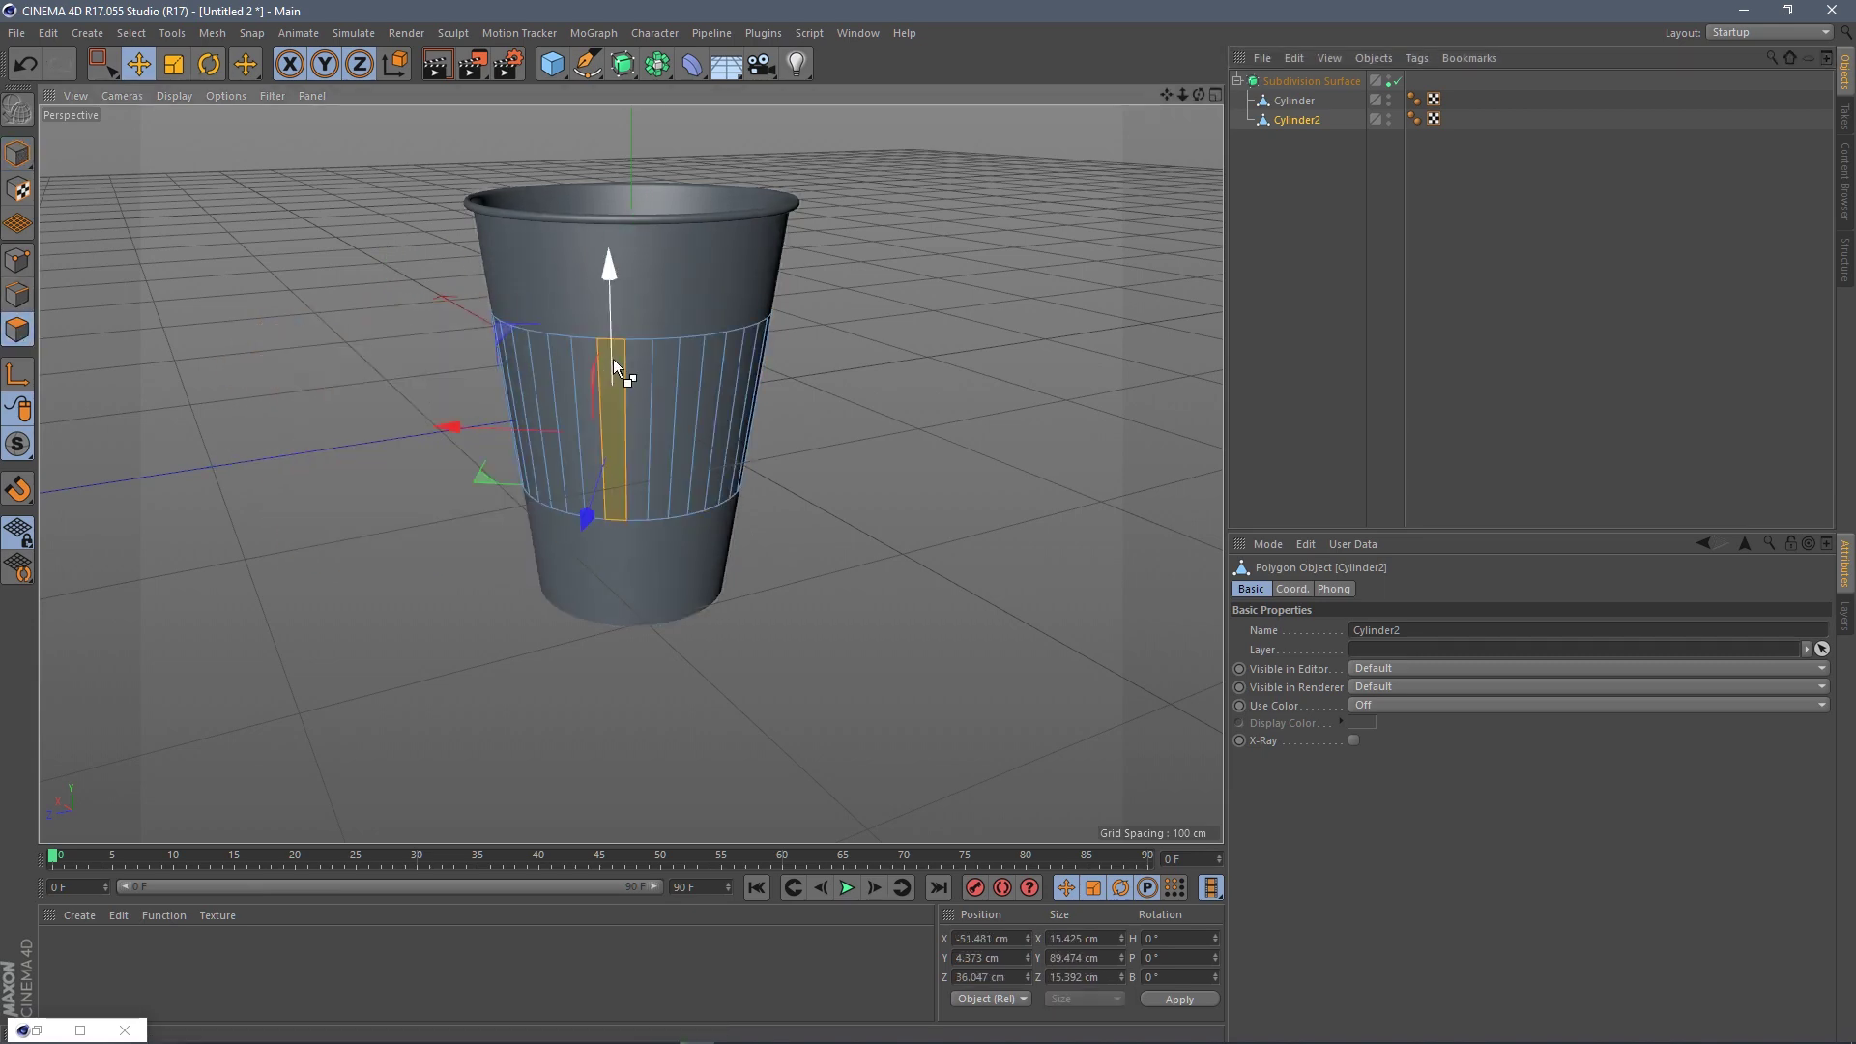
{"action": "right_click", "coordinate": [665, 406]}
{"action": "left_click", "coordinate": [744, 467]}
{"action": "scroll", "coordinate": [953, 294], "scroll_direction": "up", "scroll_amount": 3}
{"action": "scroll", "coordinate": [953, 287], "scroll_direction": "up", "scroll_amount": 3}
{"action": "left_click_drag", "start_coordinate": [896, 293], "coordinate": [928, 289]}
{"action": "left_click", "coordinate": [138, 64]}
{"action": "left_click", "coordinate": [18, 154]}
{"action": "left_click", "coordinate": [379, 323]}
{"action": "scroll", "coordinate": [379, 323], "scroll_direction": "down", "scroll_amount": 2}
{"action": "scroll", "coordinate": [379, 323], "scroll_direction": "down", "scroll_amount": 1}
{"action": "left_click", "coordinate": [528, 317]}
{"action": "scroll", "coordinate": [513, 315], "scroll_direction": "up", "scroll_amount": 4}
- Try repositioning Cylinder2 in the object hierarchy and undo the change
{"action": "left_click_drag", "start_coordinate": [1307, 124], "coordinate": [1293, 103]}
{"action": "left_click", "coordinate": [176, 97]}
{"action": "left_click", "coordinate": [199, 125]}
{"action": "left_click", "coordinate": [249, 233]}
{"action": "scroll", "coordinate": [570, 385], "scroll_direction": "down", "scroll_amount": 3}
{"action": "mouse_move", "coordinate": [570, 385]}
{"action": "left_mouse_down", "text": "alt"}
{"action": "mouse_move", "coordinate": [367, 311]}
{"action": "mouse_move", "coordinate": [480, 389]}
{"action": "mouse_move", "coordinate": [561, 363]}
{"action": "left_mouse_up", "text": "alt"}
{"action": "key", "text": "ctrl+z"}
{"action": "key", "text": "ctrl+z"}
- Display the shading lines and undo the band's first extrusion
{"action": "left_click", "coordinate": [1284, 123]}
{"action": "left_click", "coordinate": [175, 95]}
{"action": "left_click", "coordinate": [200, 142]}
{"action": "scroll", "coordinate": [570, 394], "scroll_direction": "up", "scroll_amount": 5}
{"action": "left_click", "coordinate": [17, 330]}
{"action": "scroll", "coordinate": [625, 419], "scroll_direction": "up", "scroll_amount": 4}
{"action": "left_click_drag", "start_coordinate": [625, 419], "coordinate": [700, 349], "text": "alt"}
{"action": "right_click", "coordinate": [547, 398]}
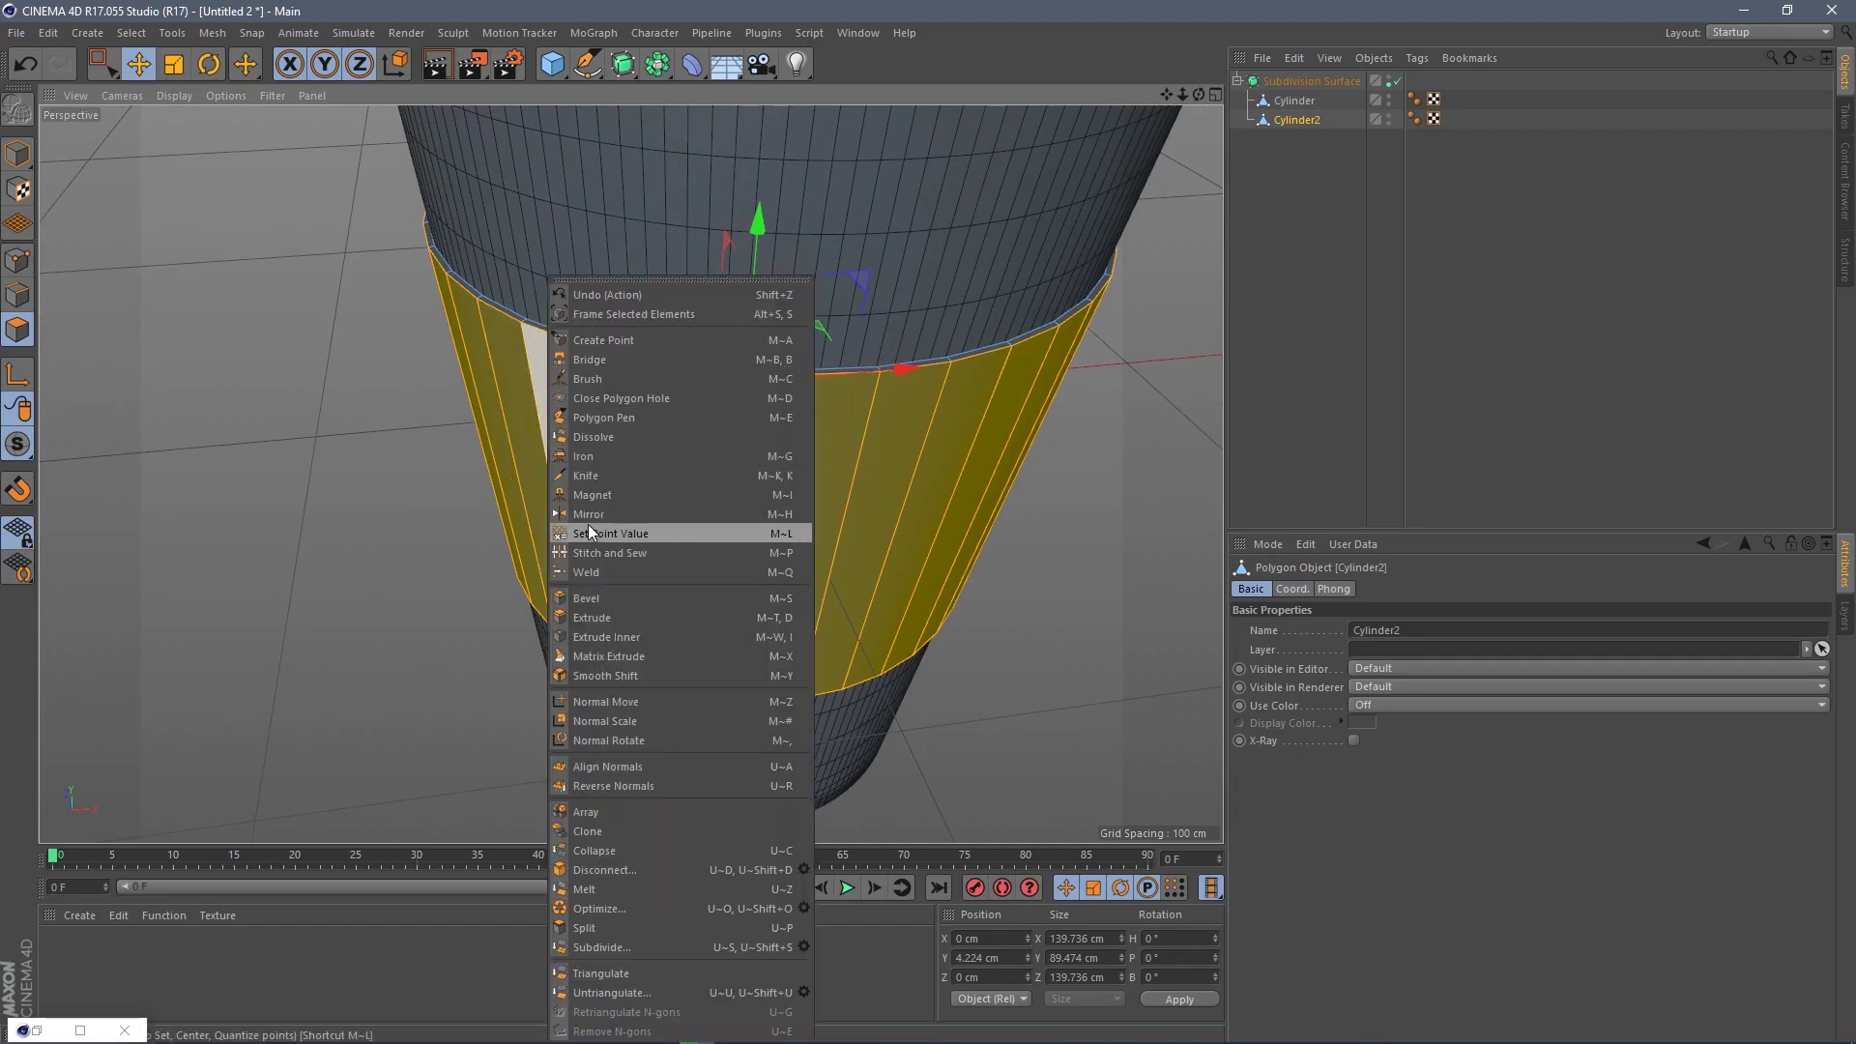
{"action": "left_click", "coordinate": [588, 7]}
{"action": "key", "text": "ctrl+z"}
- Extrude all polygons of the Cylinder2 band outward by about 1 cm and return to model mode
{"action": "right_click", "coordinate": [568, 406]}
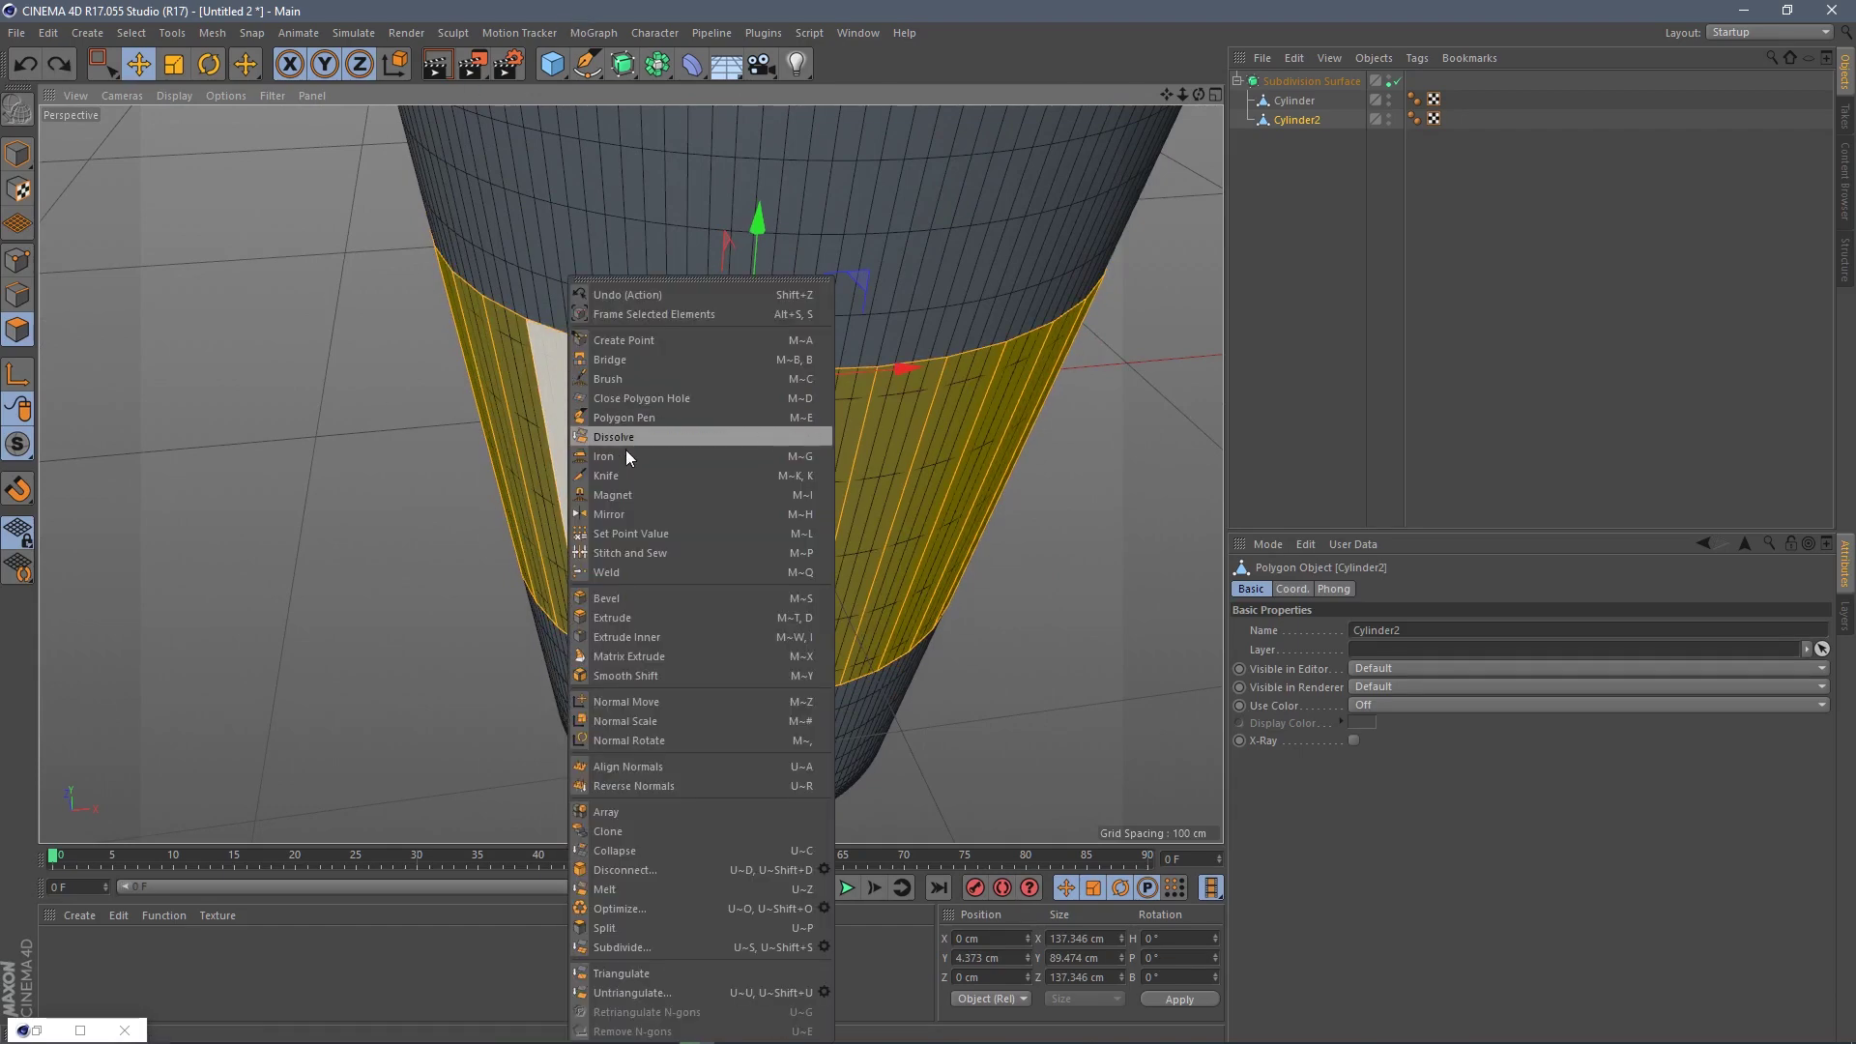
{"action": "left_click", "coordinate": [619, 617]}
{"action": "left_click_drag", "start_coordinate": [635, 374], "coordinate": [607, 366]}
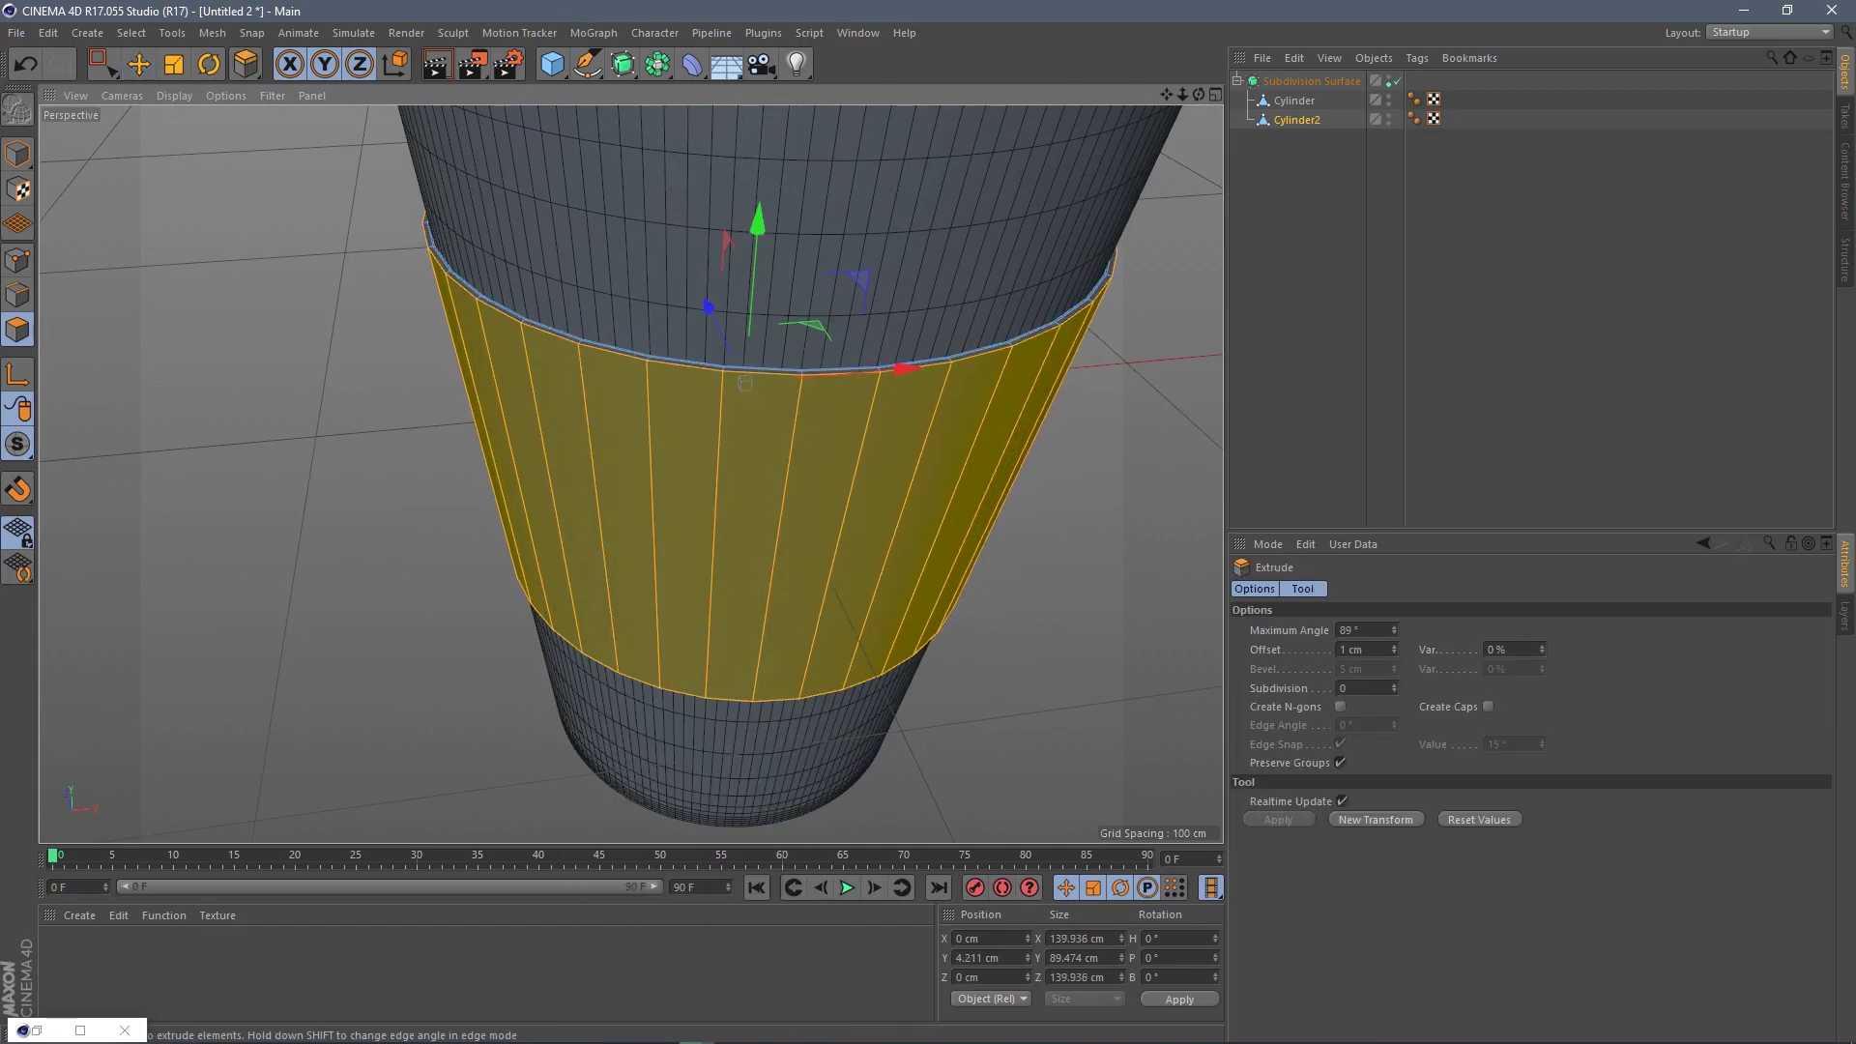
{"action": "left_click", "coordinate": [139, 67]}
{"action": "left_click", "coordinate": [17, 155]}
- Move Cylinder2 out of the cup's Subdivision Surface and place it under a new Subdivision Surface of its own
{"action": "scroll", "coordinate": [629, 471], "scroll_direction": "down", "scroll_amount": 5}
{"action": "left_click_drag", "start_coordinate": [630, 471], "coordinate": [715, 347], "text": "alt"}
{"action": "scroll", "coordinate": [706, 359], "scroll_direction": "down", "scroll_amount": 2}
{"action": "middle_click_drag", "start_coordinate": [700, 361], "coordinate": [664, 344], "text": "alt"}
{"action": "left_click_drag", "start_coordinate": [1306, 122], "coordinate": [1289, 83]}
{"action": "left_click", "coordinate": [623, 65]}
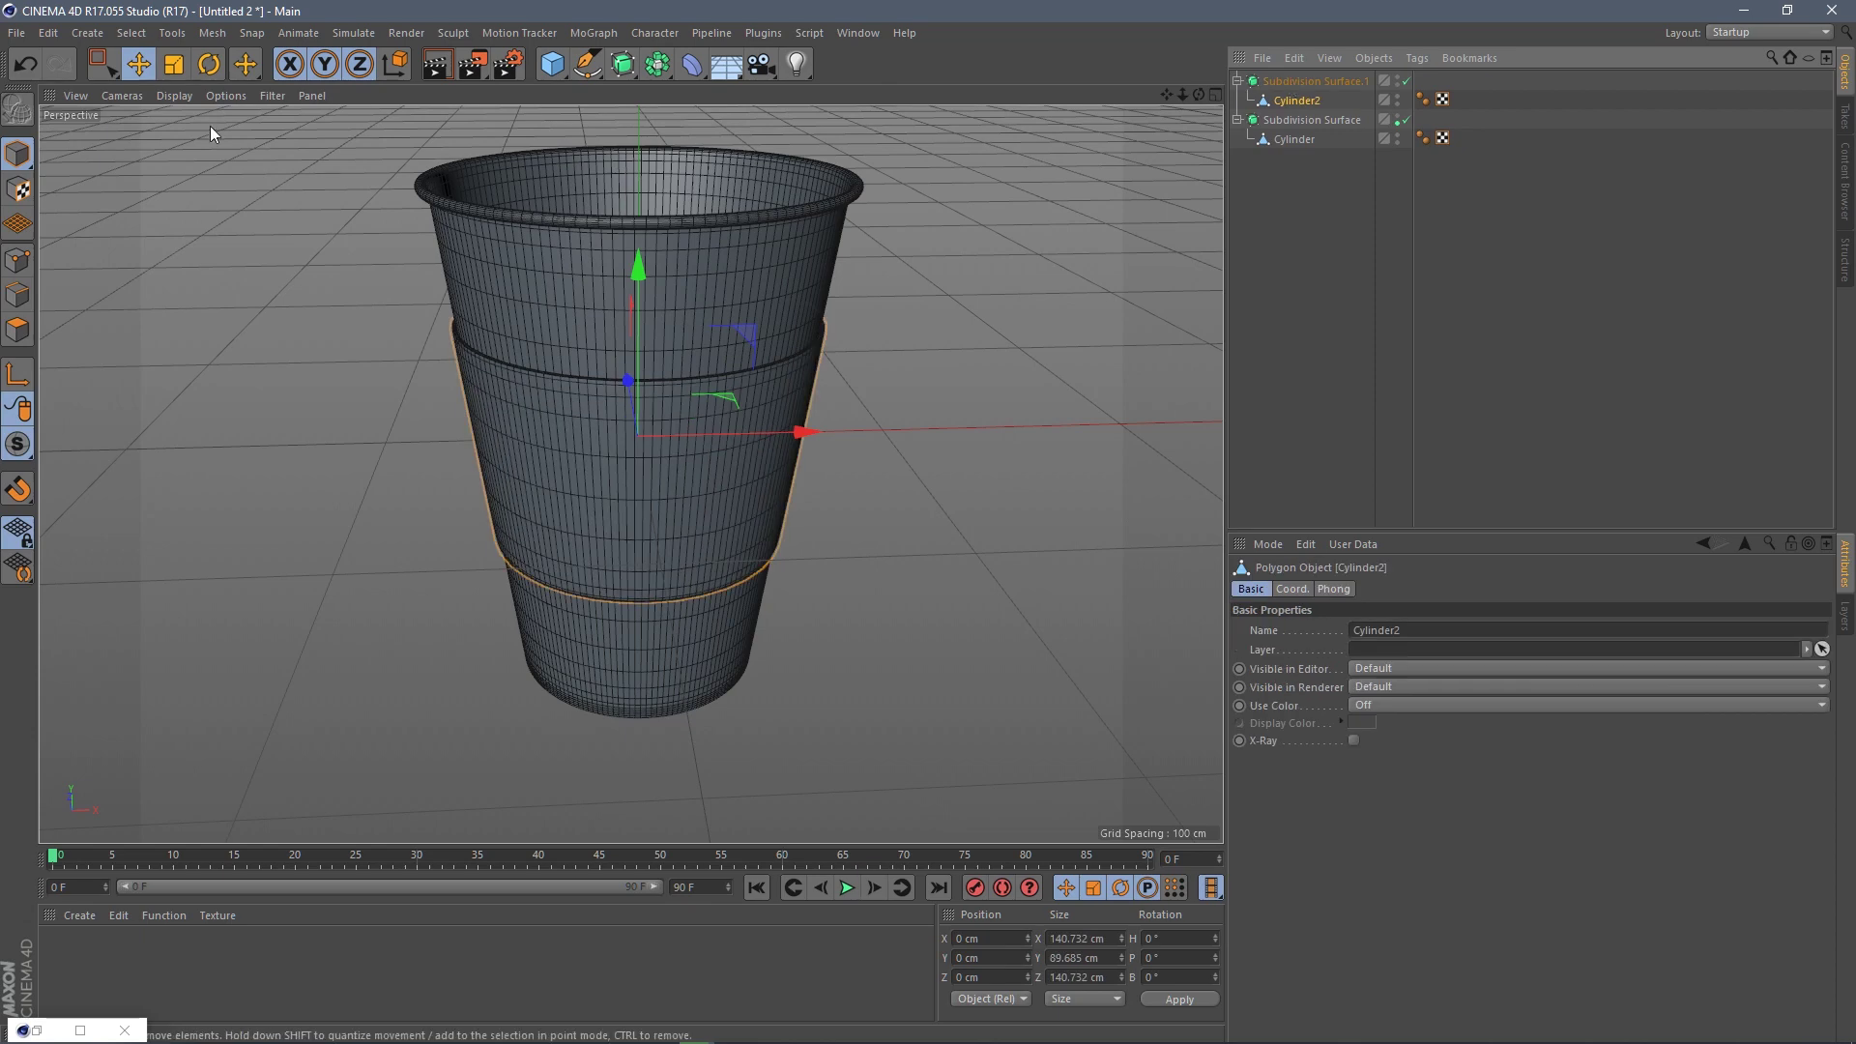
- Switch the viewport display to Gouraud shading without lines
{"action": "left_click", "coordinate": [178, 97]}
{"action": "left_click", "coordinate": [208, 124]}
{"action": "left_click", "coordinate": [224, 189]}
{"action": "scroll", "coordinate": [767, 394], "scroll_direction": "down", "scroll_amount": 4}
{"action": "left_click_drag", "start_coordinate": [761, 430], "coordinate": [671, 440], "text": "alt"}
- Loop-select the lowest ring of polygons around the cup's base and return to model mode without editing it
{"action": "left_click", "coordinate": [670, 440]}
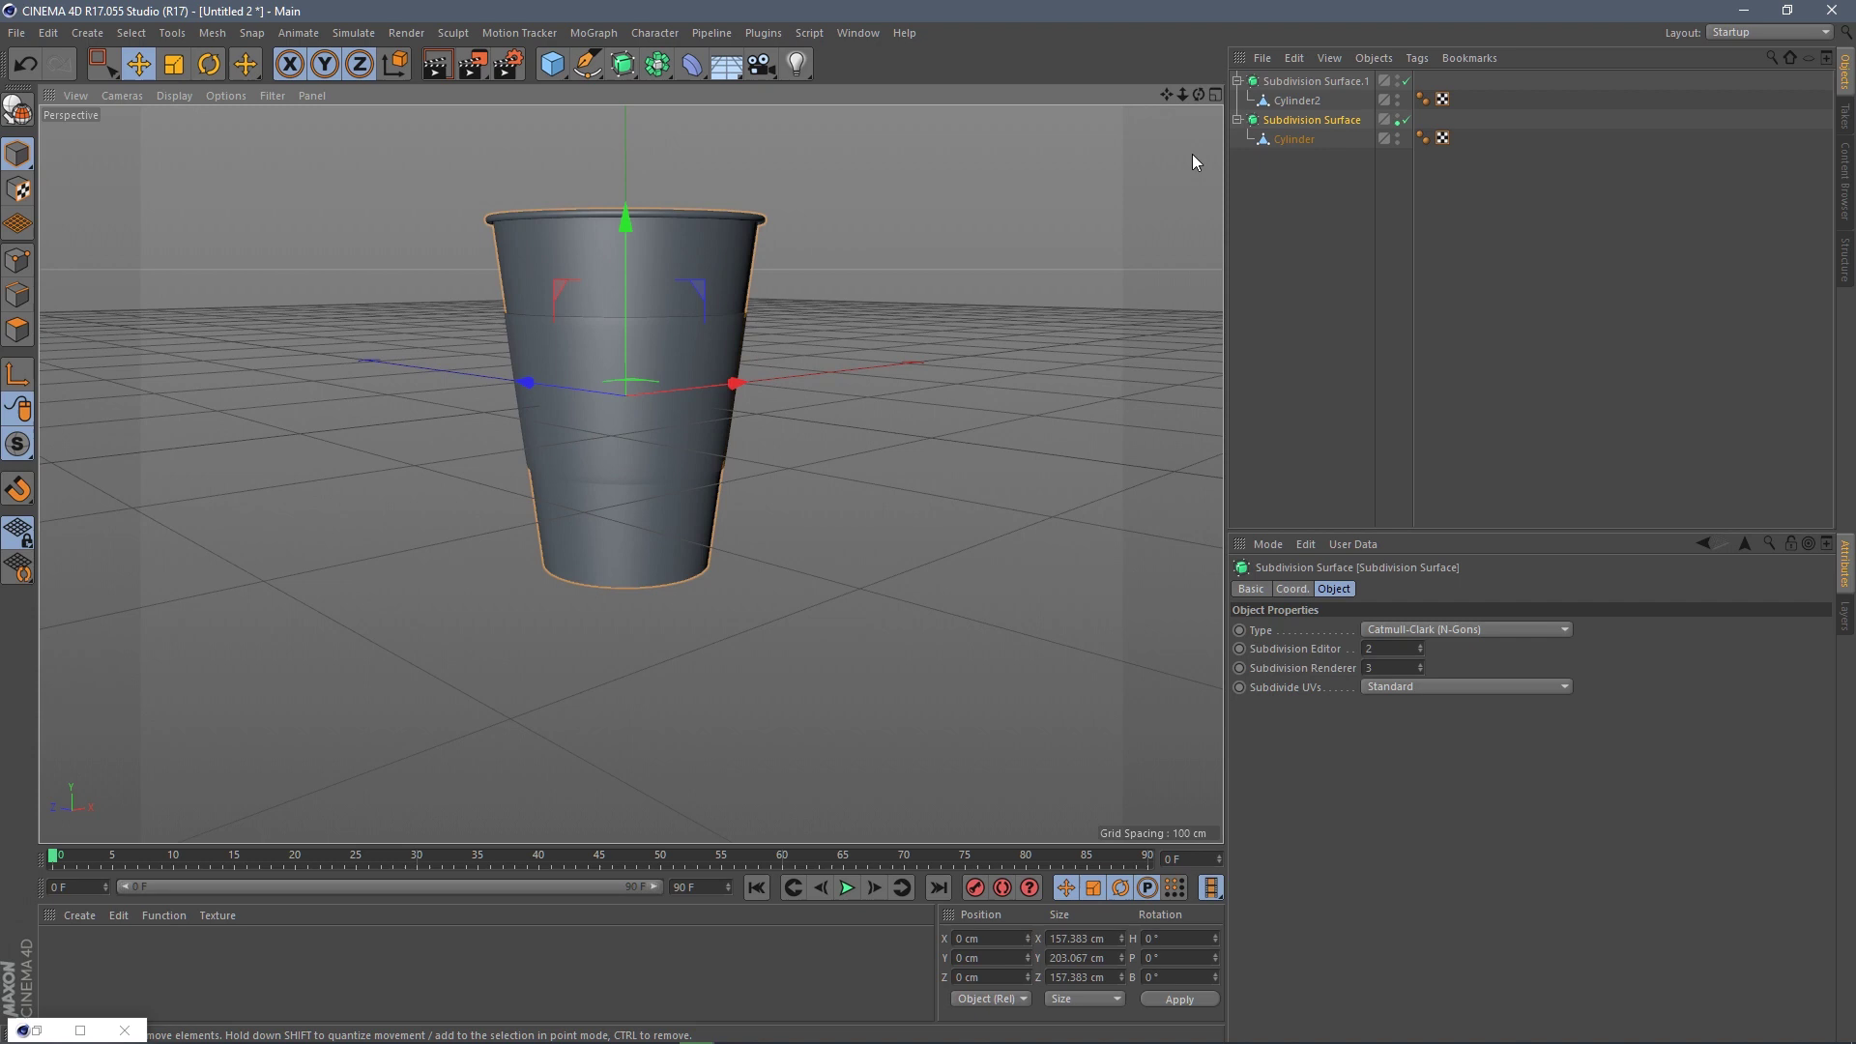
{"action": "left_click", "coordinate": [18, 329]}
{"action": "scroll", "coordinate": [640, 570], "scroll_direction": "up", "scroll_amount": 5}
{"action": "left_click", "coordinate": [592, 588]}
{"action": "left_click", "coordinate": [131, 32]}
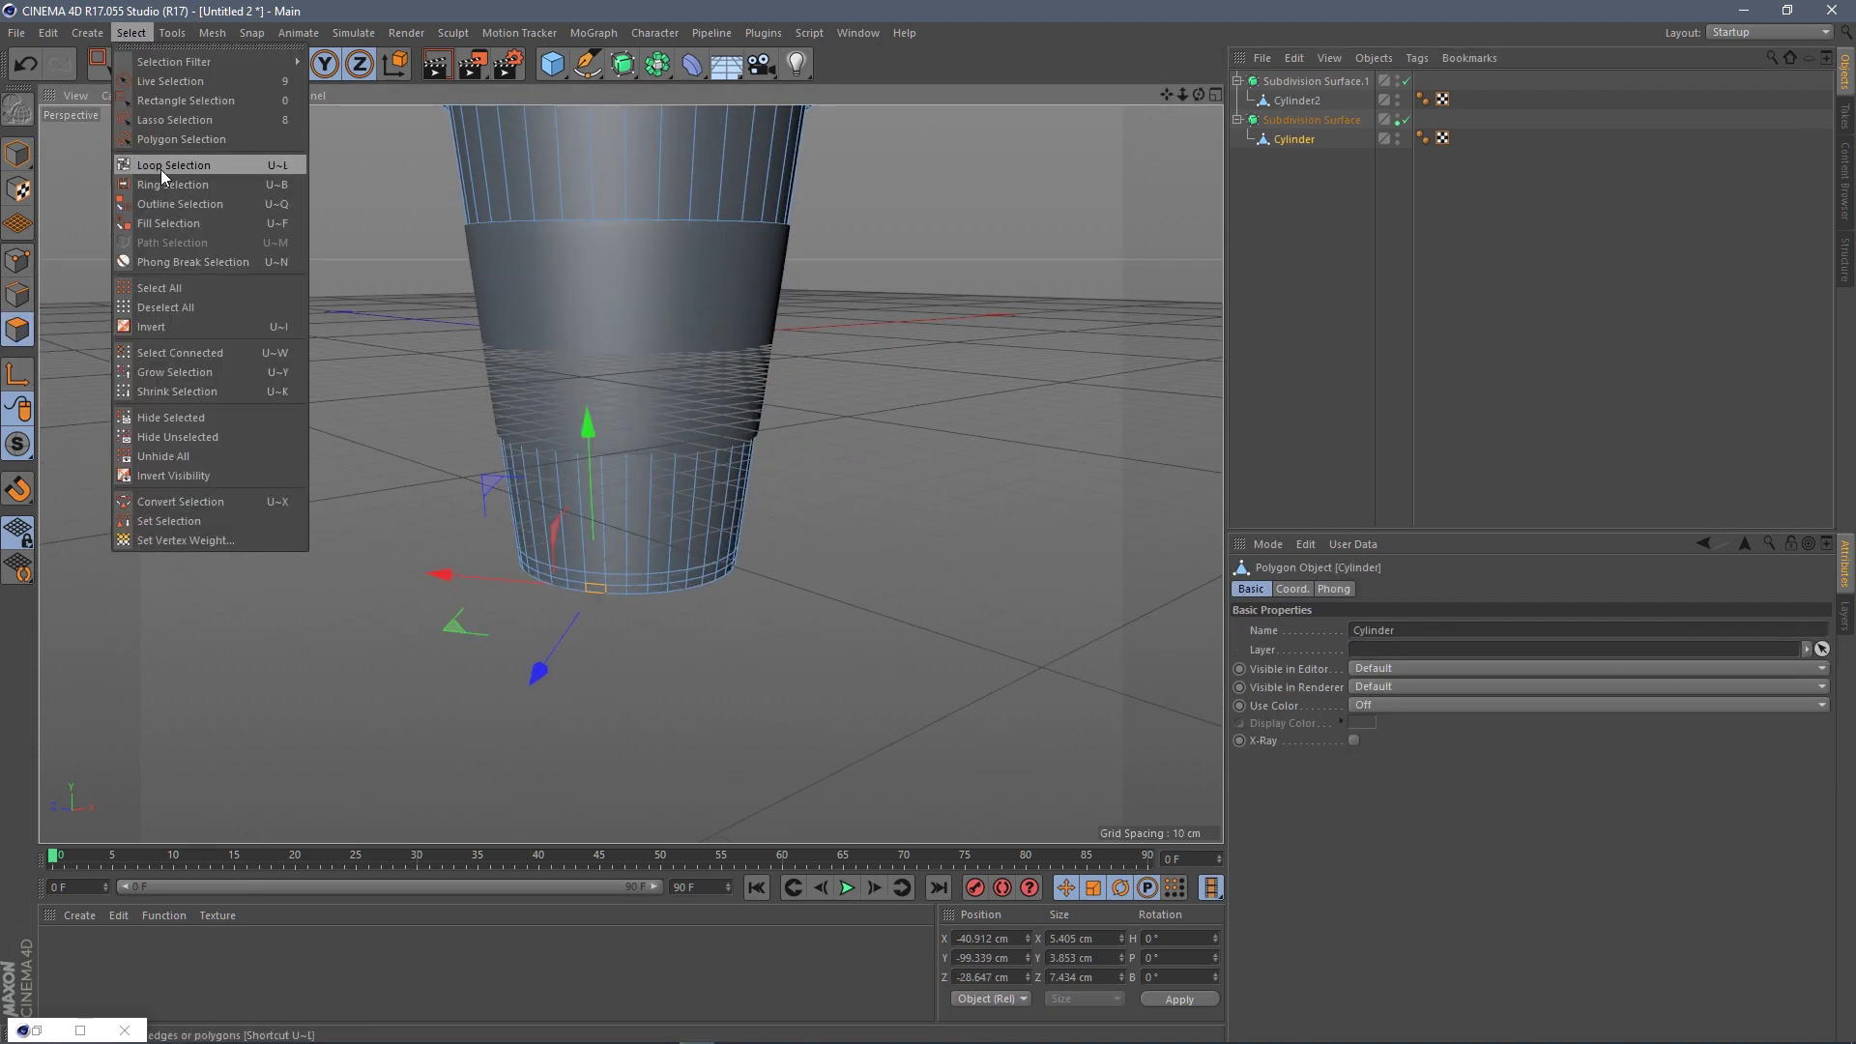
{"action": "left_click", "coordinate": [160, 179]}
{"action": "left_click", "coordinate": [667, 587]}
{"action": "right_click", "coordinate": [829, 539]}
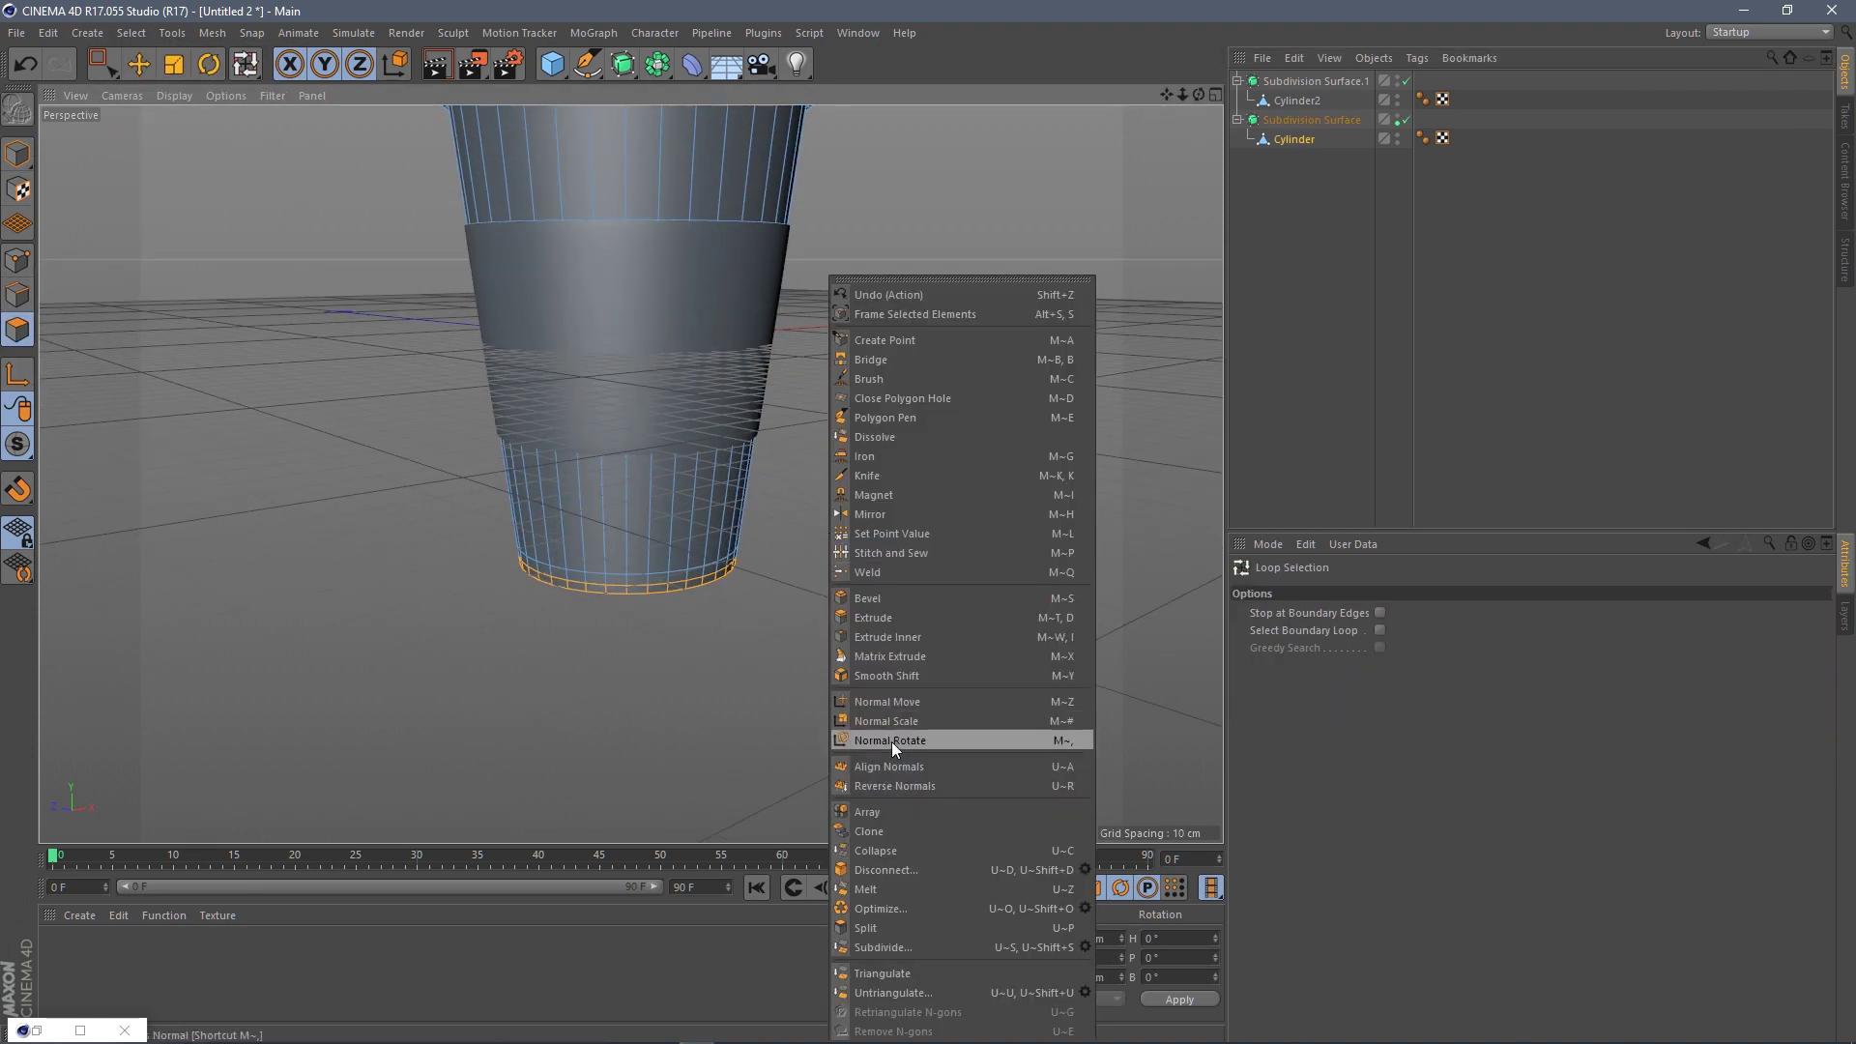
{"action": "left_click", "coordinate": [18, 152]}
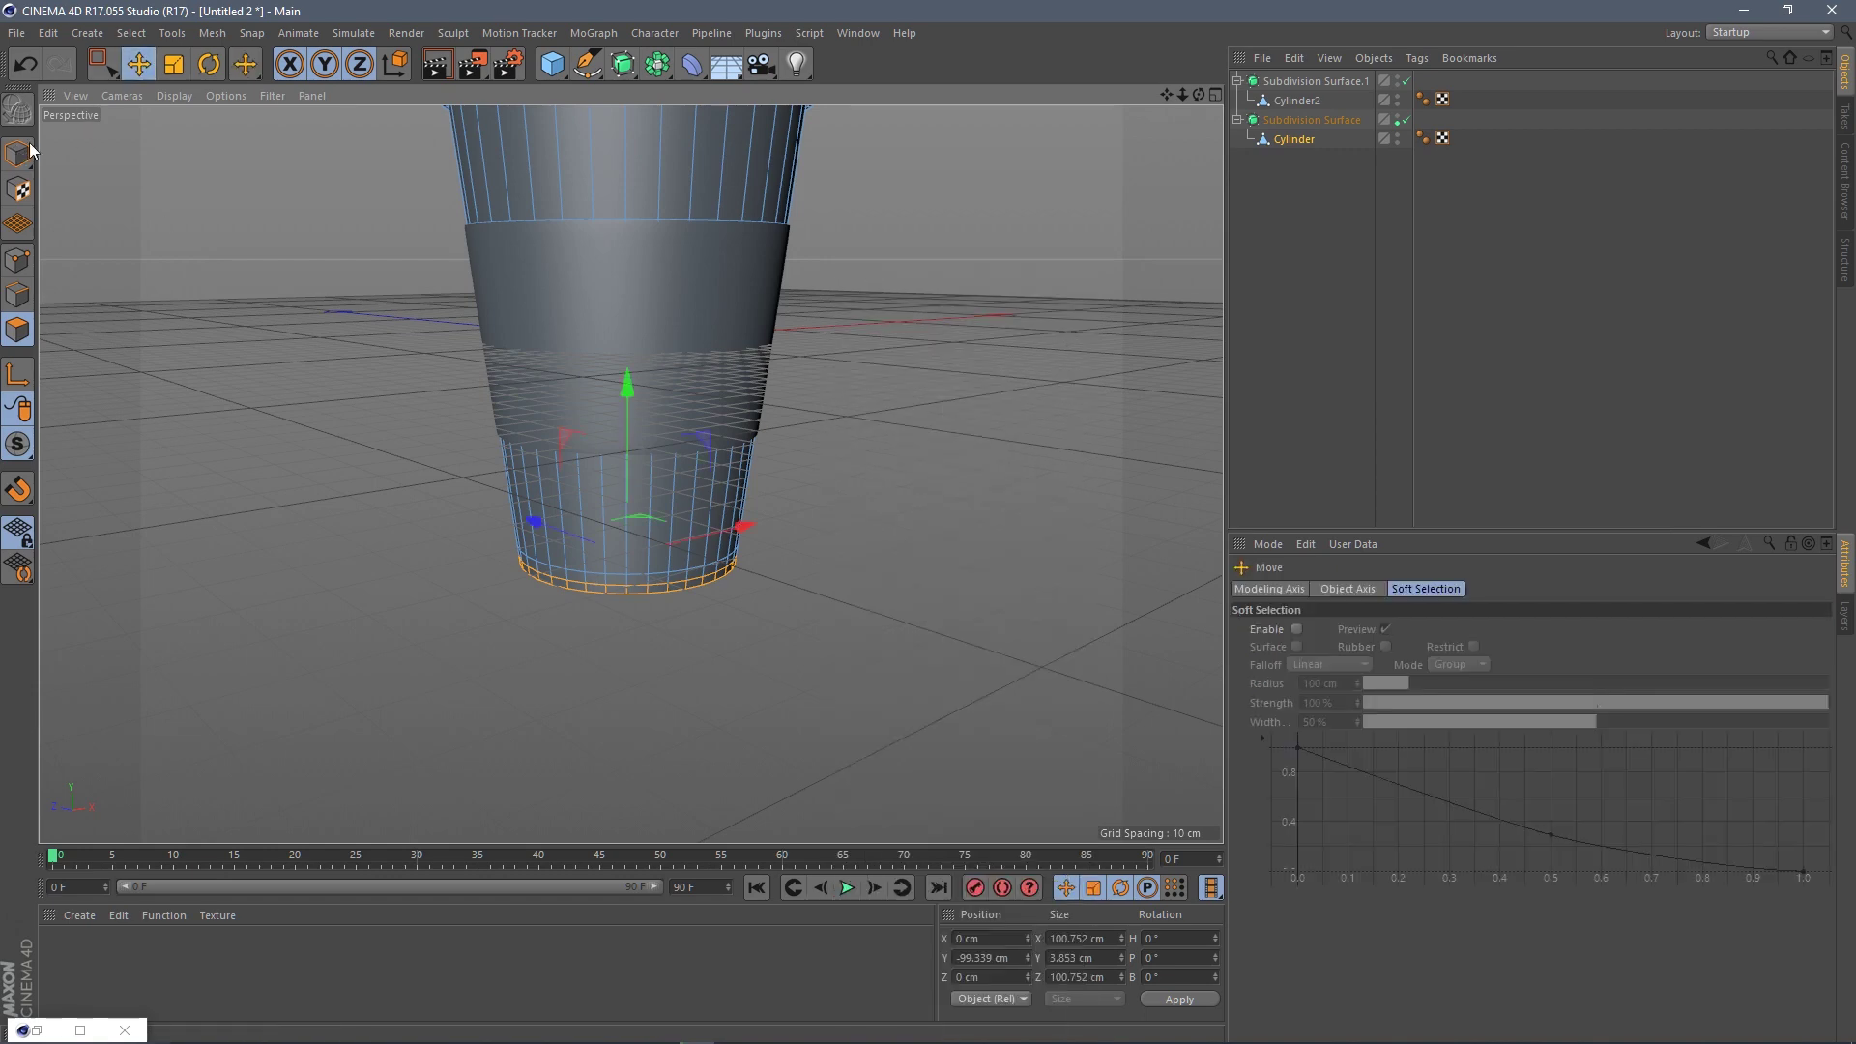
- Create a golden-yellow material with color H 42°, S 67 %, V 83 % and apply it to the cup
{"action": "scroll", "coordinate": [513, 339], "scroll_direction": "down", "scroll_amount": 5}
{"action": "left_click_drag", "start_coordinate": [514, 339], "coordinate": [577, 362], "text": "alt"}
{"action": "double_click", "coordinate": [73, 952]}
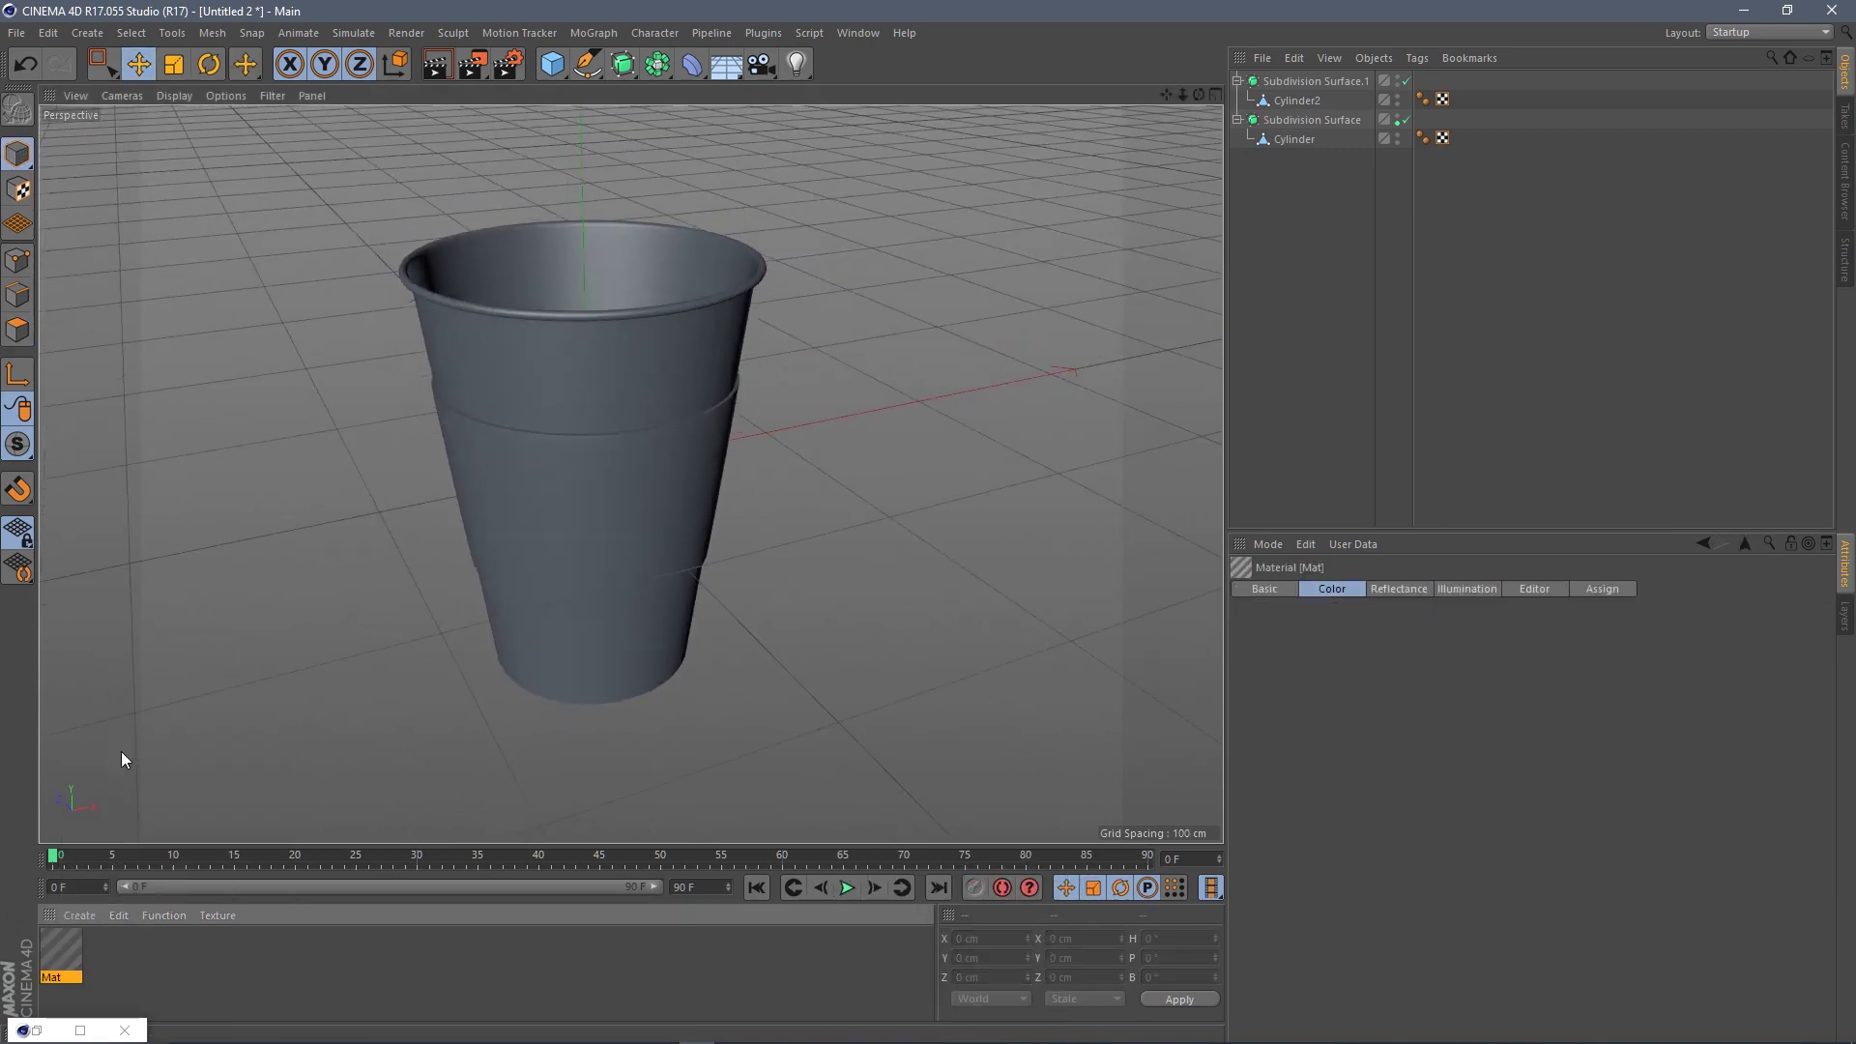
{"action": "double_click", "coordinate": [66, 942]}
{"action": "left_click_drag", "start_coordinate": [673, 171], "coordinate": [993, 158]}
{"action": "left_click", "coordinate": [643, 360]}
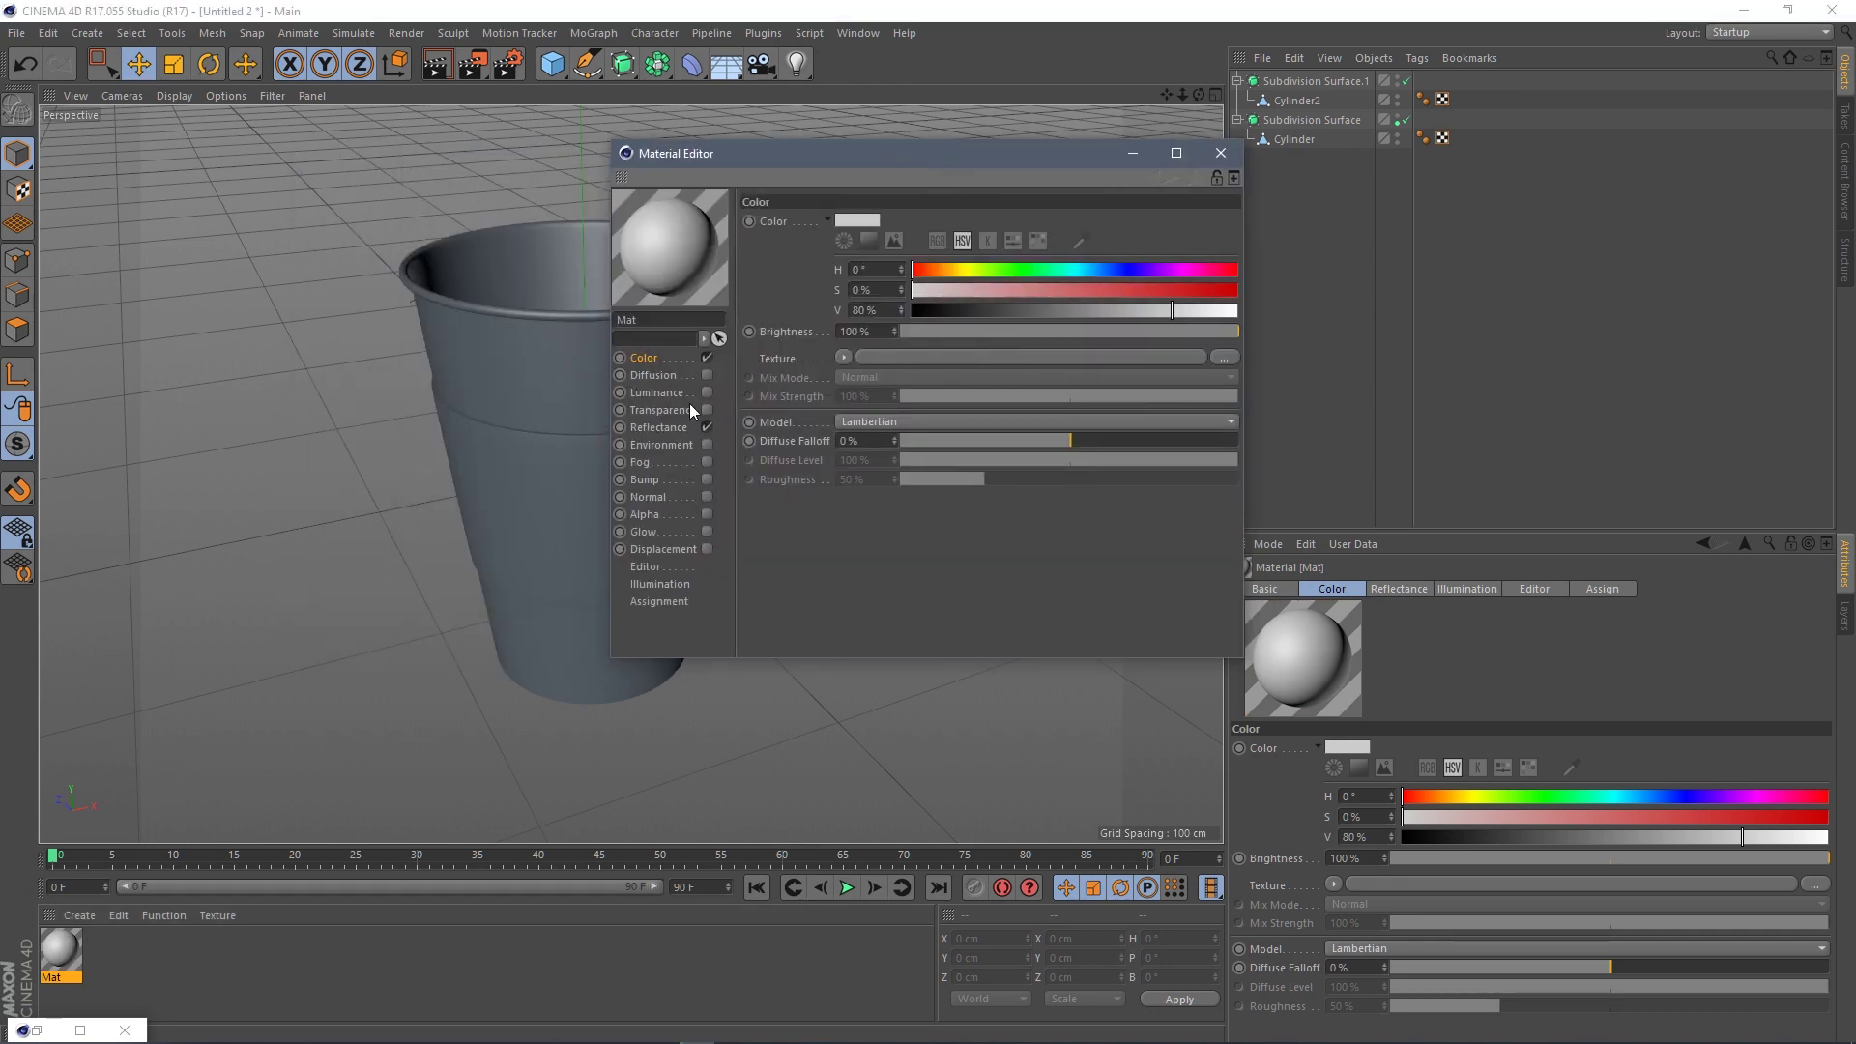
{"action": "mouse_move", "coordinate": [1023, 276]}
{"action": "left_mouse_down"}
{"action": "mouse_move", "coordinate": [1112, 272]}
{"action": "mouse_move", "coordinate": [937, 272]}
{"action": "mouse_move", "coordinate": [1182, 310]}
{"action": "left_mouse_up"}
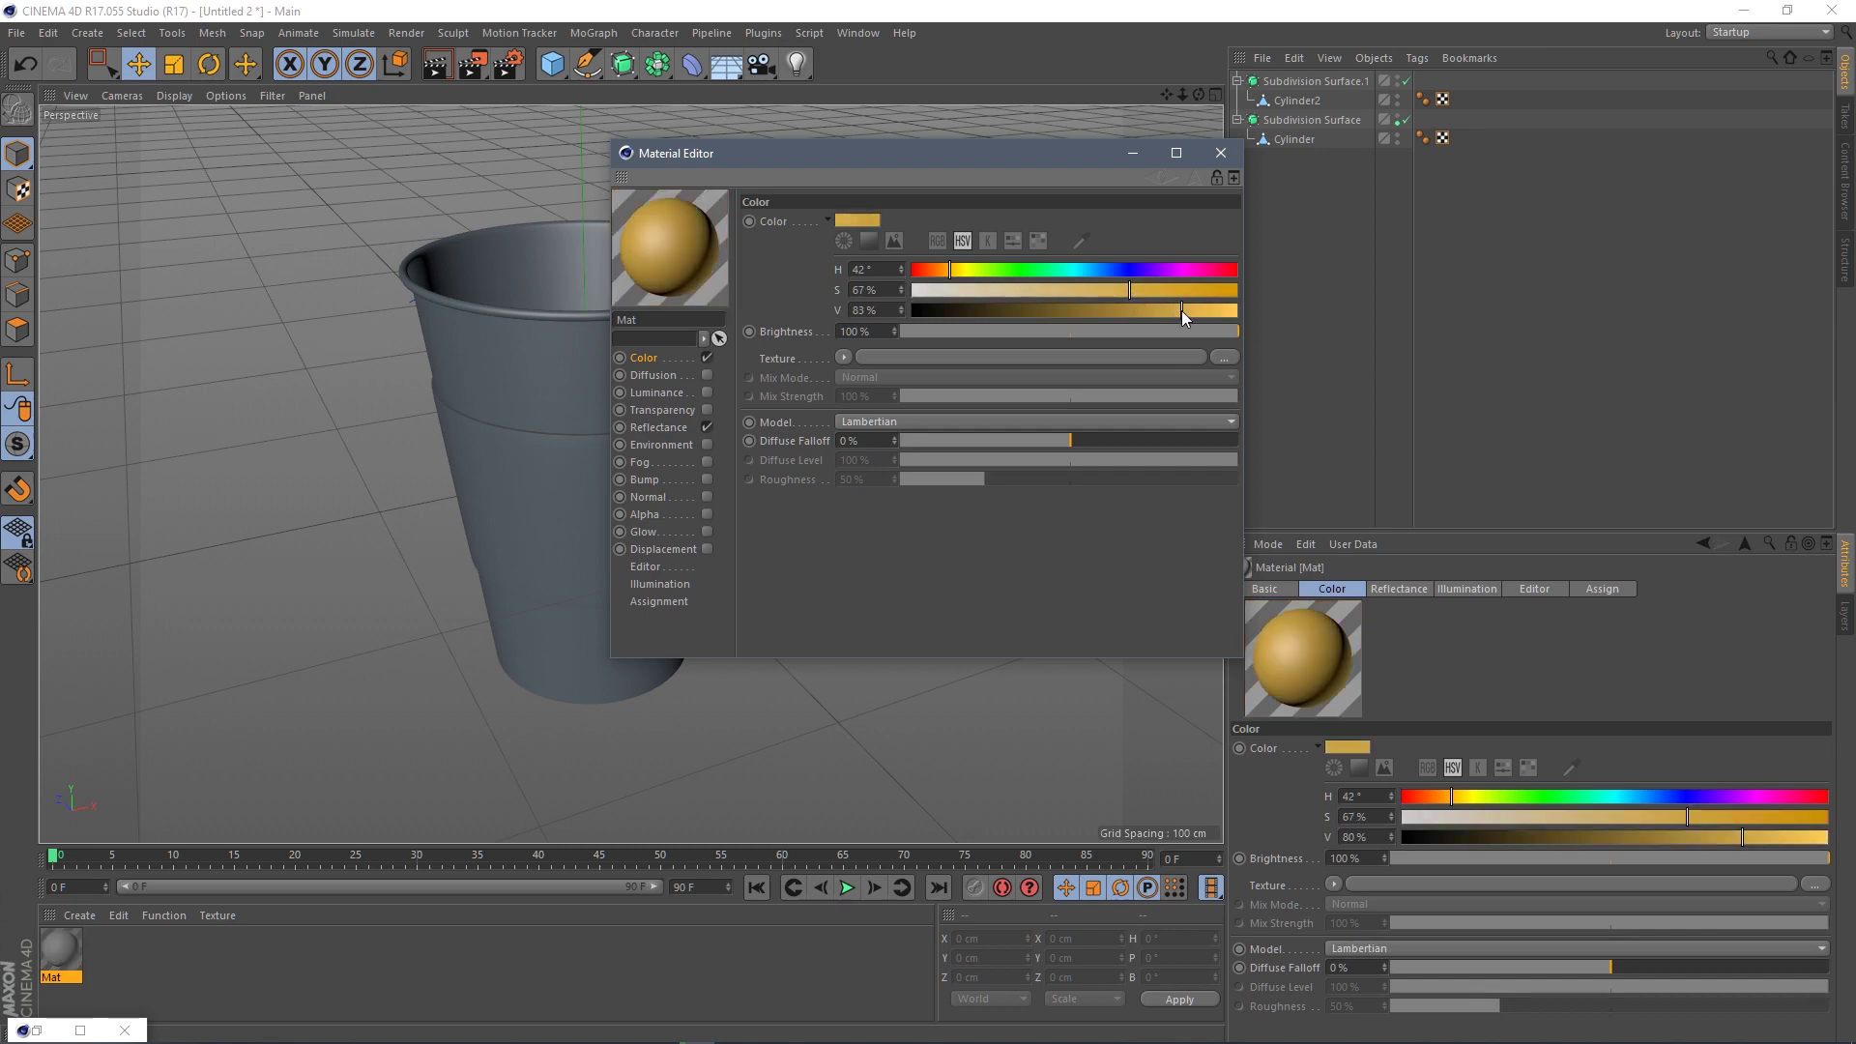
{"action": "left_click", "coordinate": [1221, 152]}
{"action": "left_click_drag", "start_coordinate": [60, 953], "coordinate": [602, 652]}
- Create a dark brown material with color H 20°, S 92 %, V 41 % and apply it to the middle band
{"action": "scroll", "coordinate": [600, 462], "scroll_direction": "down", "scroll_amount": 2}
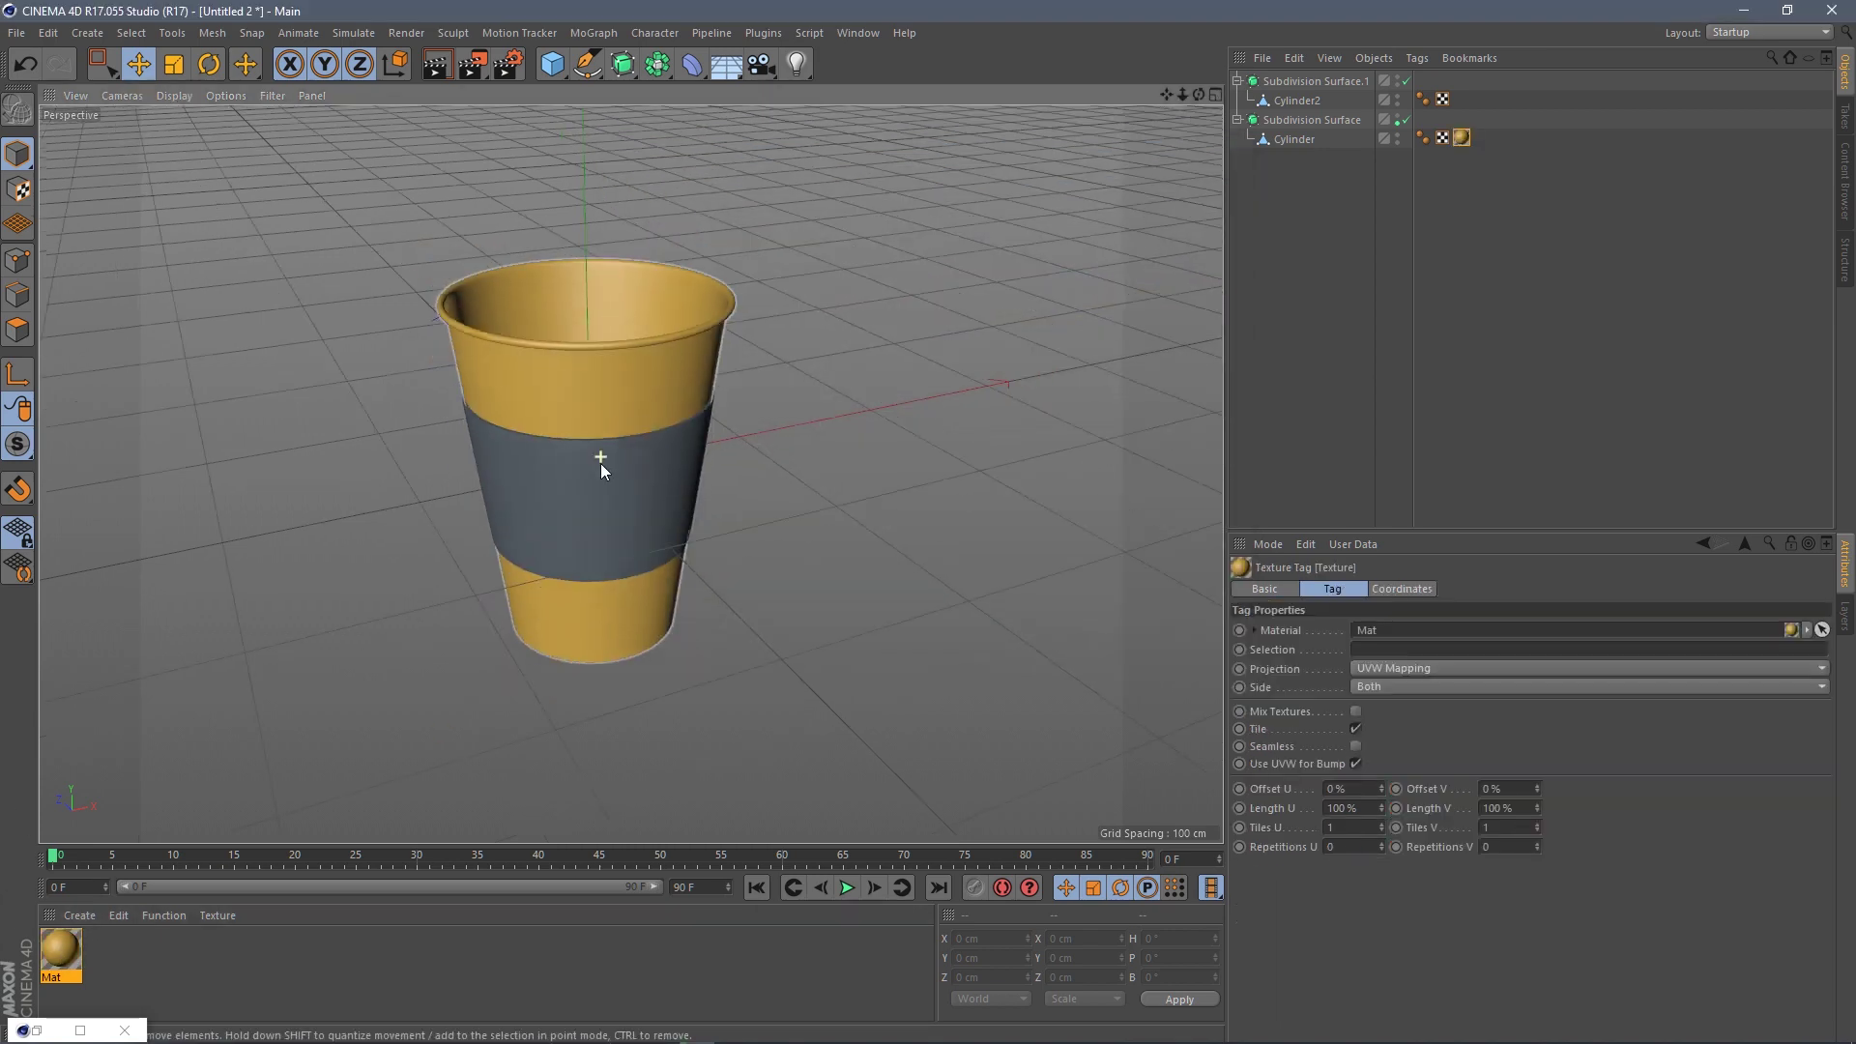
{"action": "middle_click_drag", "start_coordinate": [600, 463], "coordinate": [584, 433], "text": "alt"}
{"action": "key", "text": "ctrl+n"}
{"action": "double_click", "coordinate": [75, 944]}
{"action": "left_click_drag", "start_coordinate": [623, 246], "coordinate": [609, 247]}
{"action": "left_click_drag", "start_coordinate": [633, 268], "coordinate": [891, 269]}
{"action": "left_click_drag", "start_coordinate": [841, 287], "coordinate": [710, 292]}
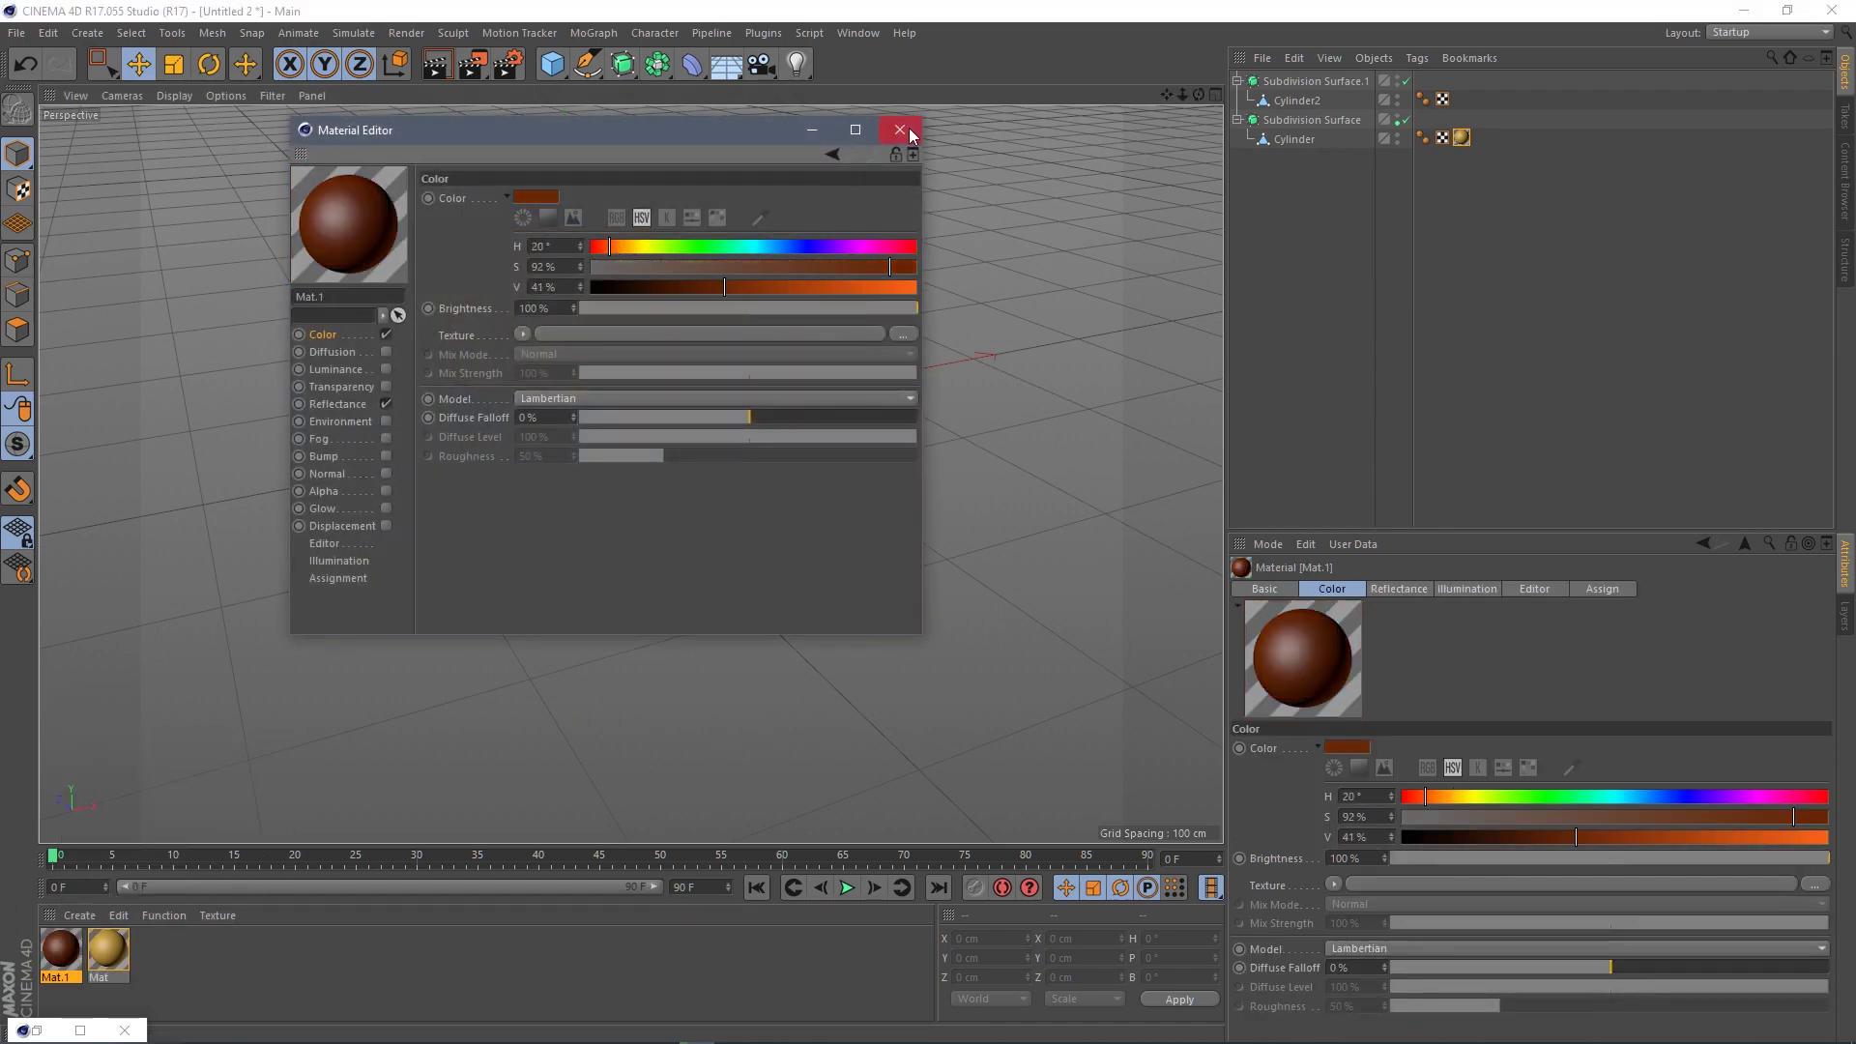
{"action": "left_click", "coordinate": [900, 129]}
{"action": "left_click_drag", "start_coordinate": [60, 953], "coordinate": [586, 443]}
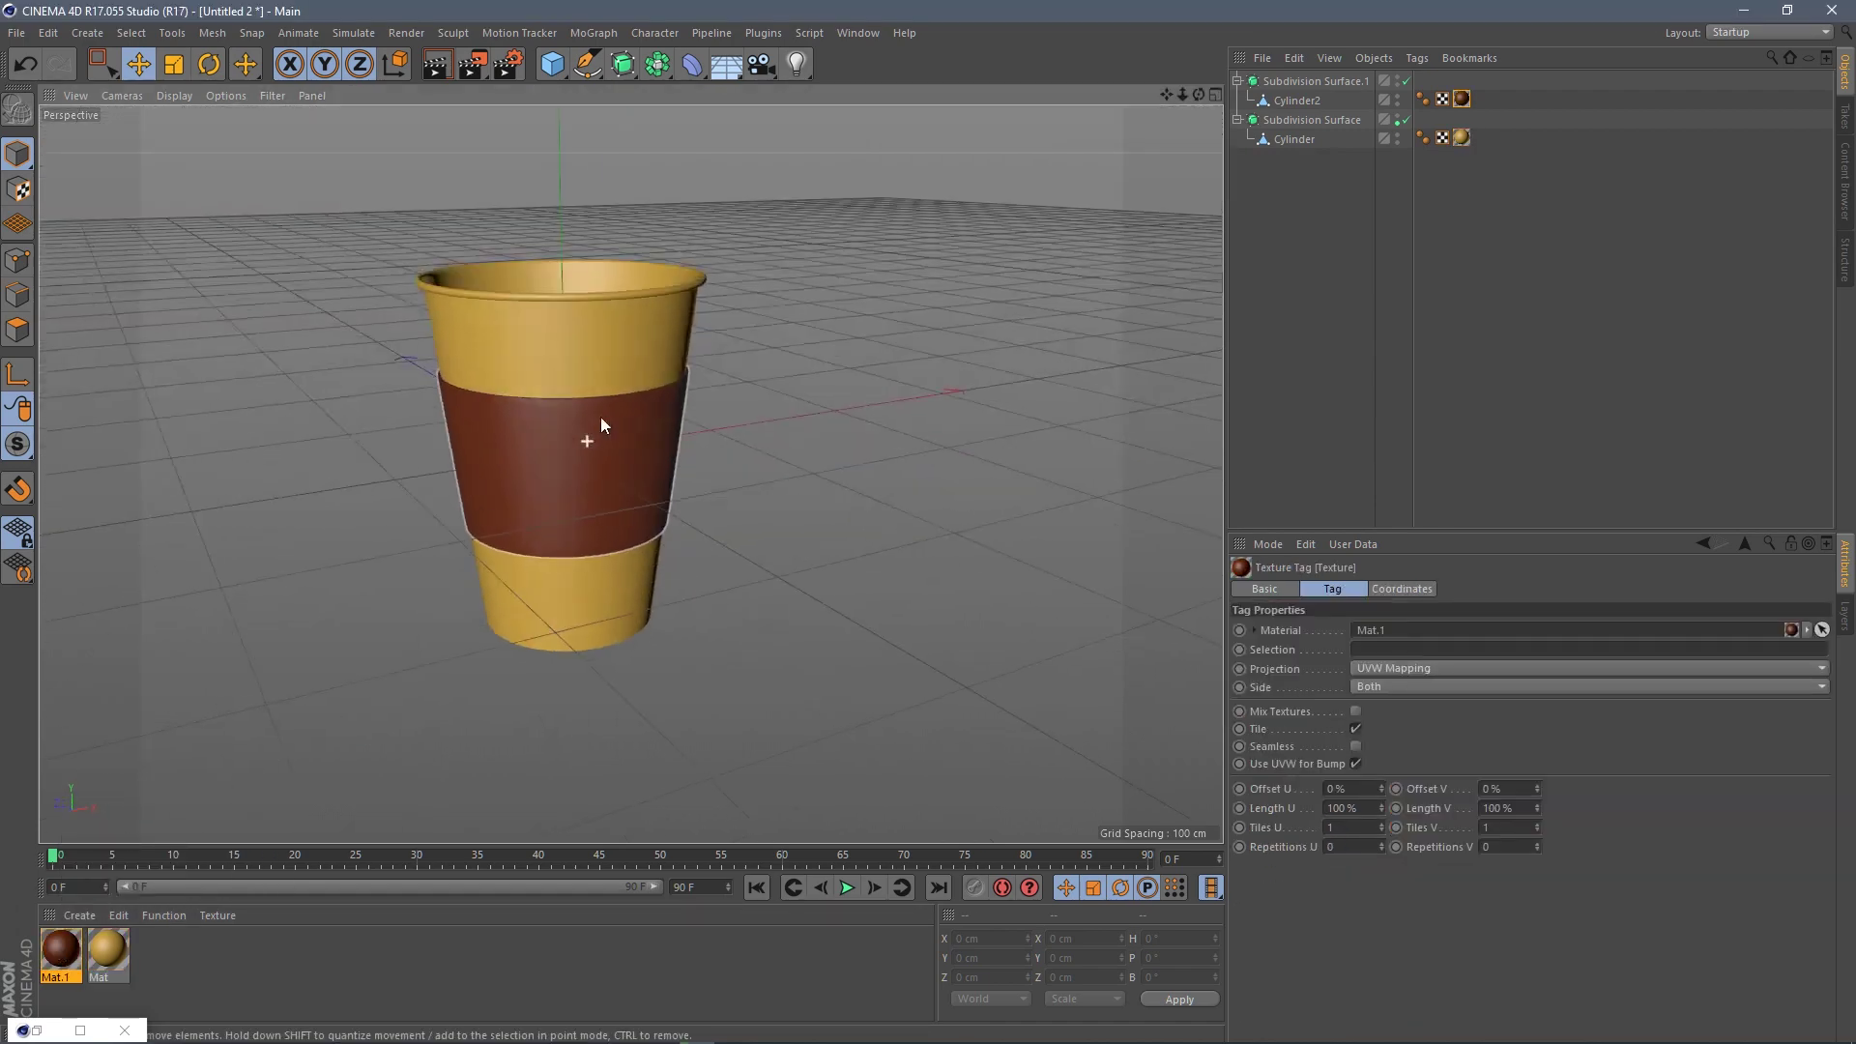
- Examine the cup and band meshes with the shading lines displayed
{"action": "left_click", "coordinate": [177, 95]}
{"action": "left_click", "coordinate": [200, 138]}
{"action": "scroll", "coordinate": [580, 340], "scroll_direction": "up", "scroll_amount": 3}
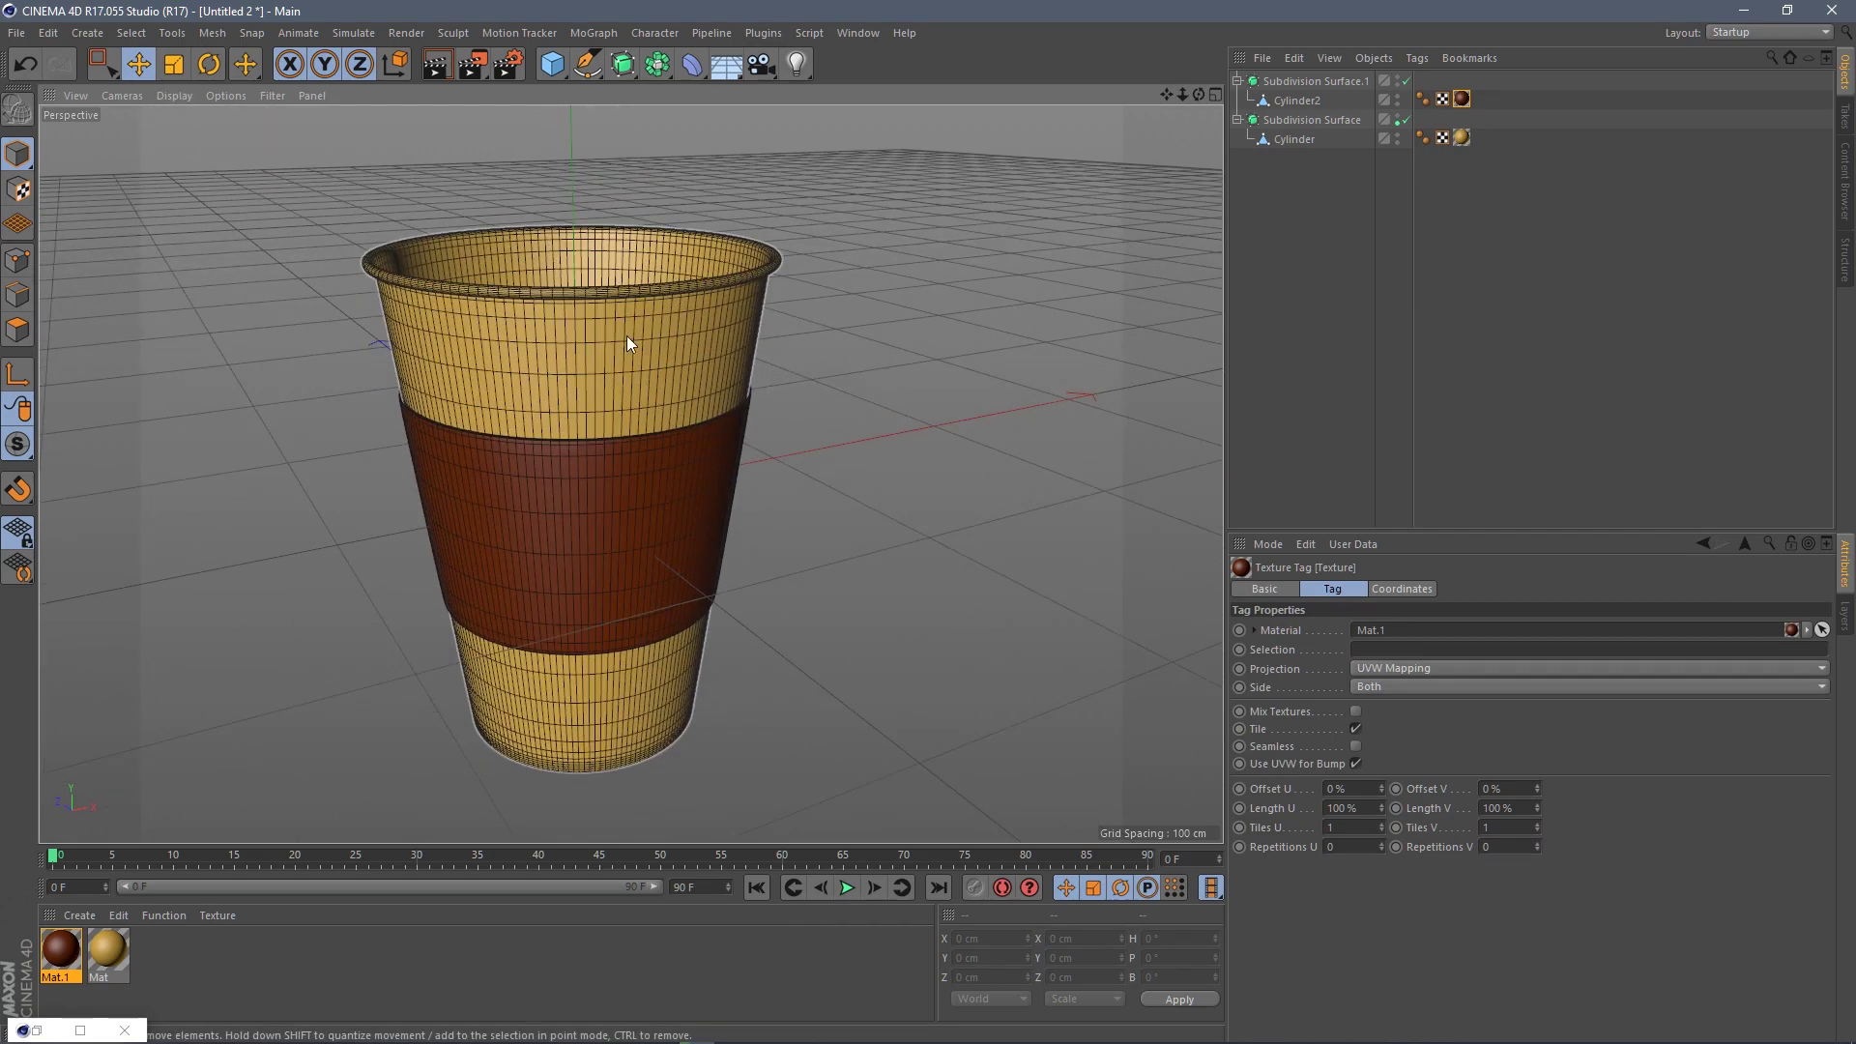
{"action": "left_click", "coordinate": [211, 263]}
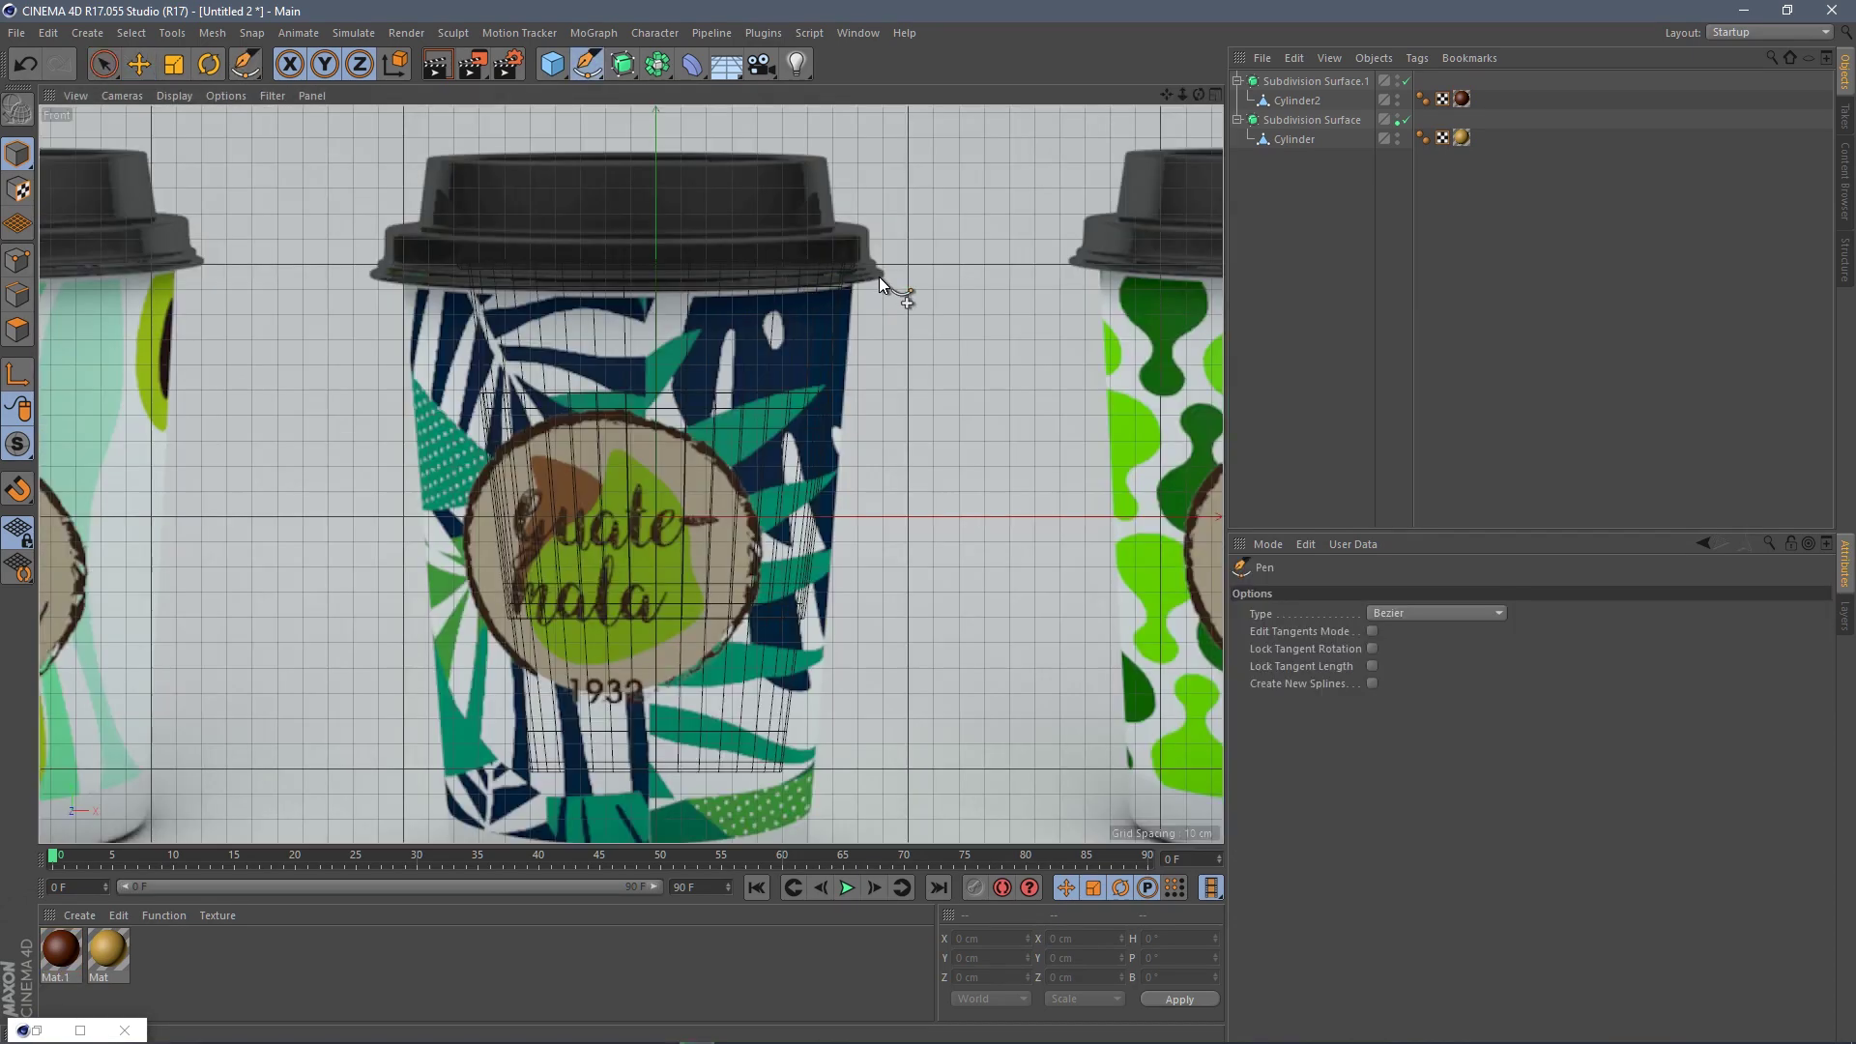
- Trace half of the lid's profile in the Front view with a Bezier spline, from the lower rim to the center axis
{"action": "left_click", "coordinate": [879, 277]}
{"action": "scroll", "coordinate": [879, 276], "scroll_direction": "up", "scroll_amount": 5}
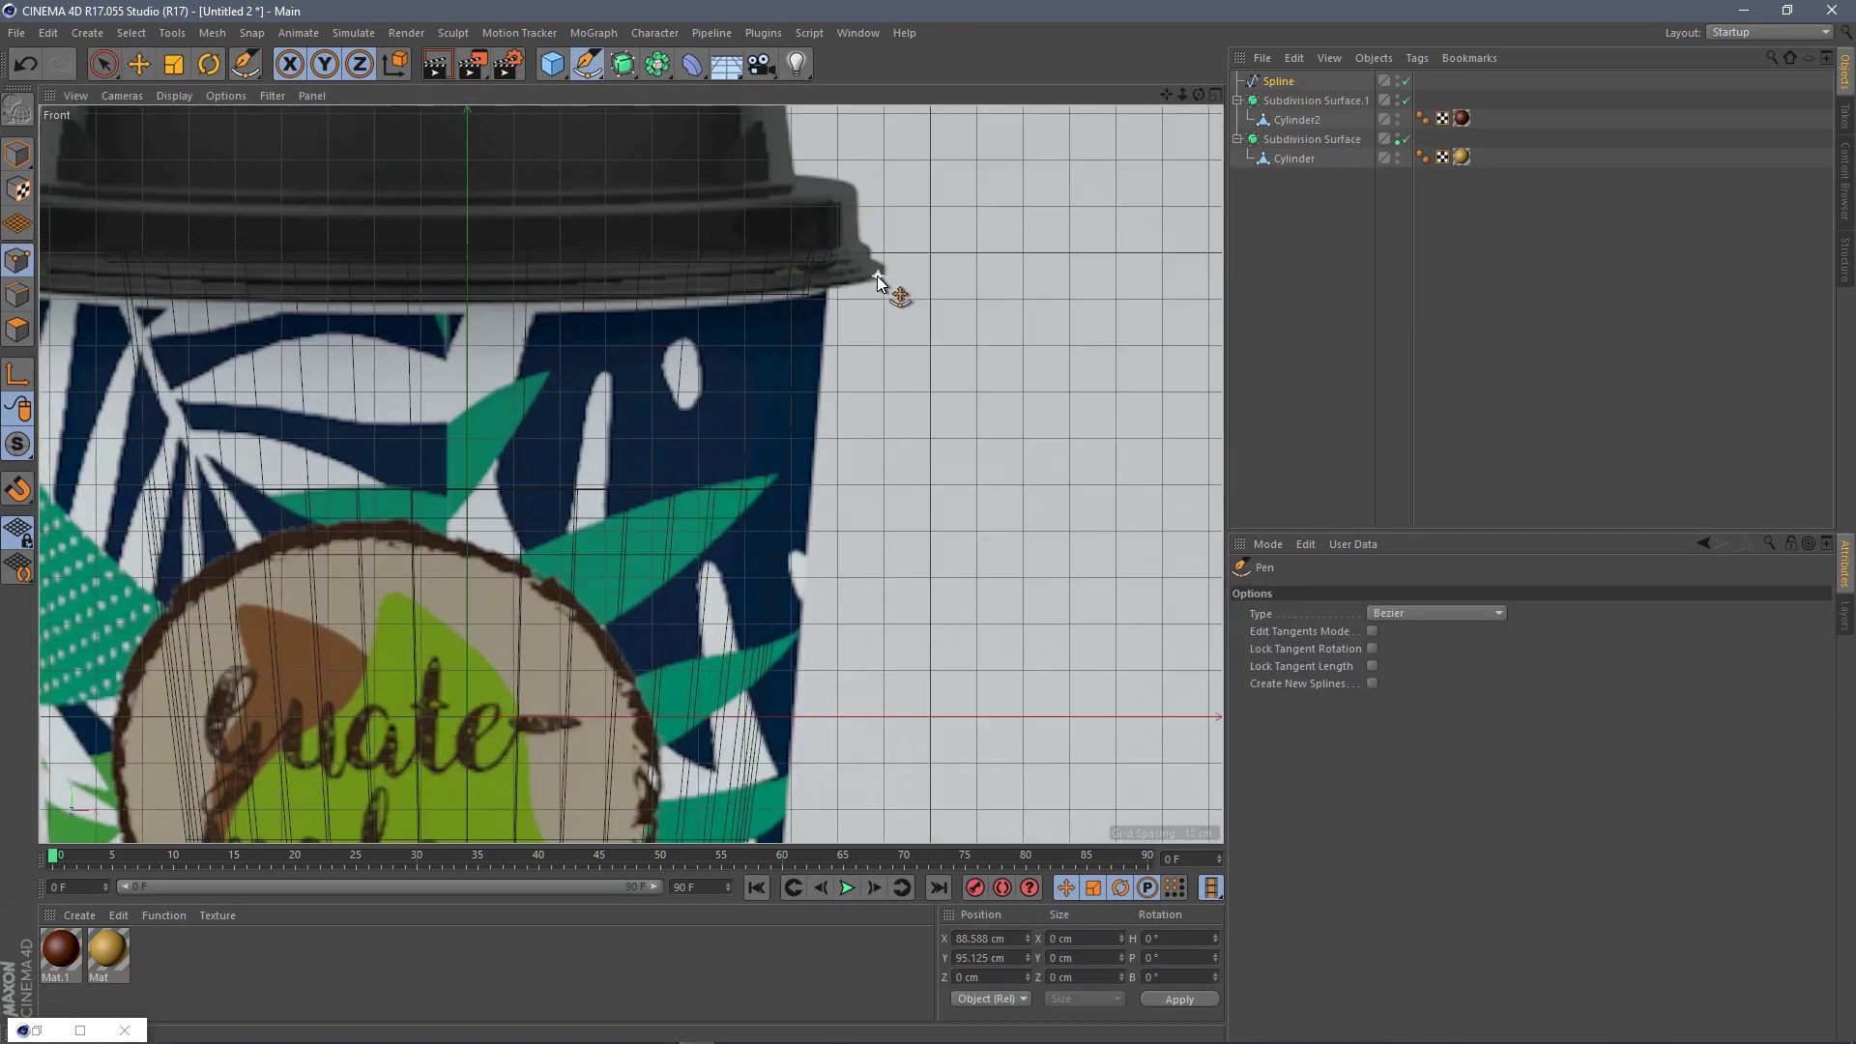
{"action": "left_click", "coordinate": [851, 230]}
{"action": "left_click_drag", "start_coordinate": [835, 137], "coordinate": [835, 134]}
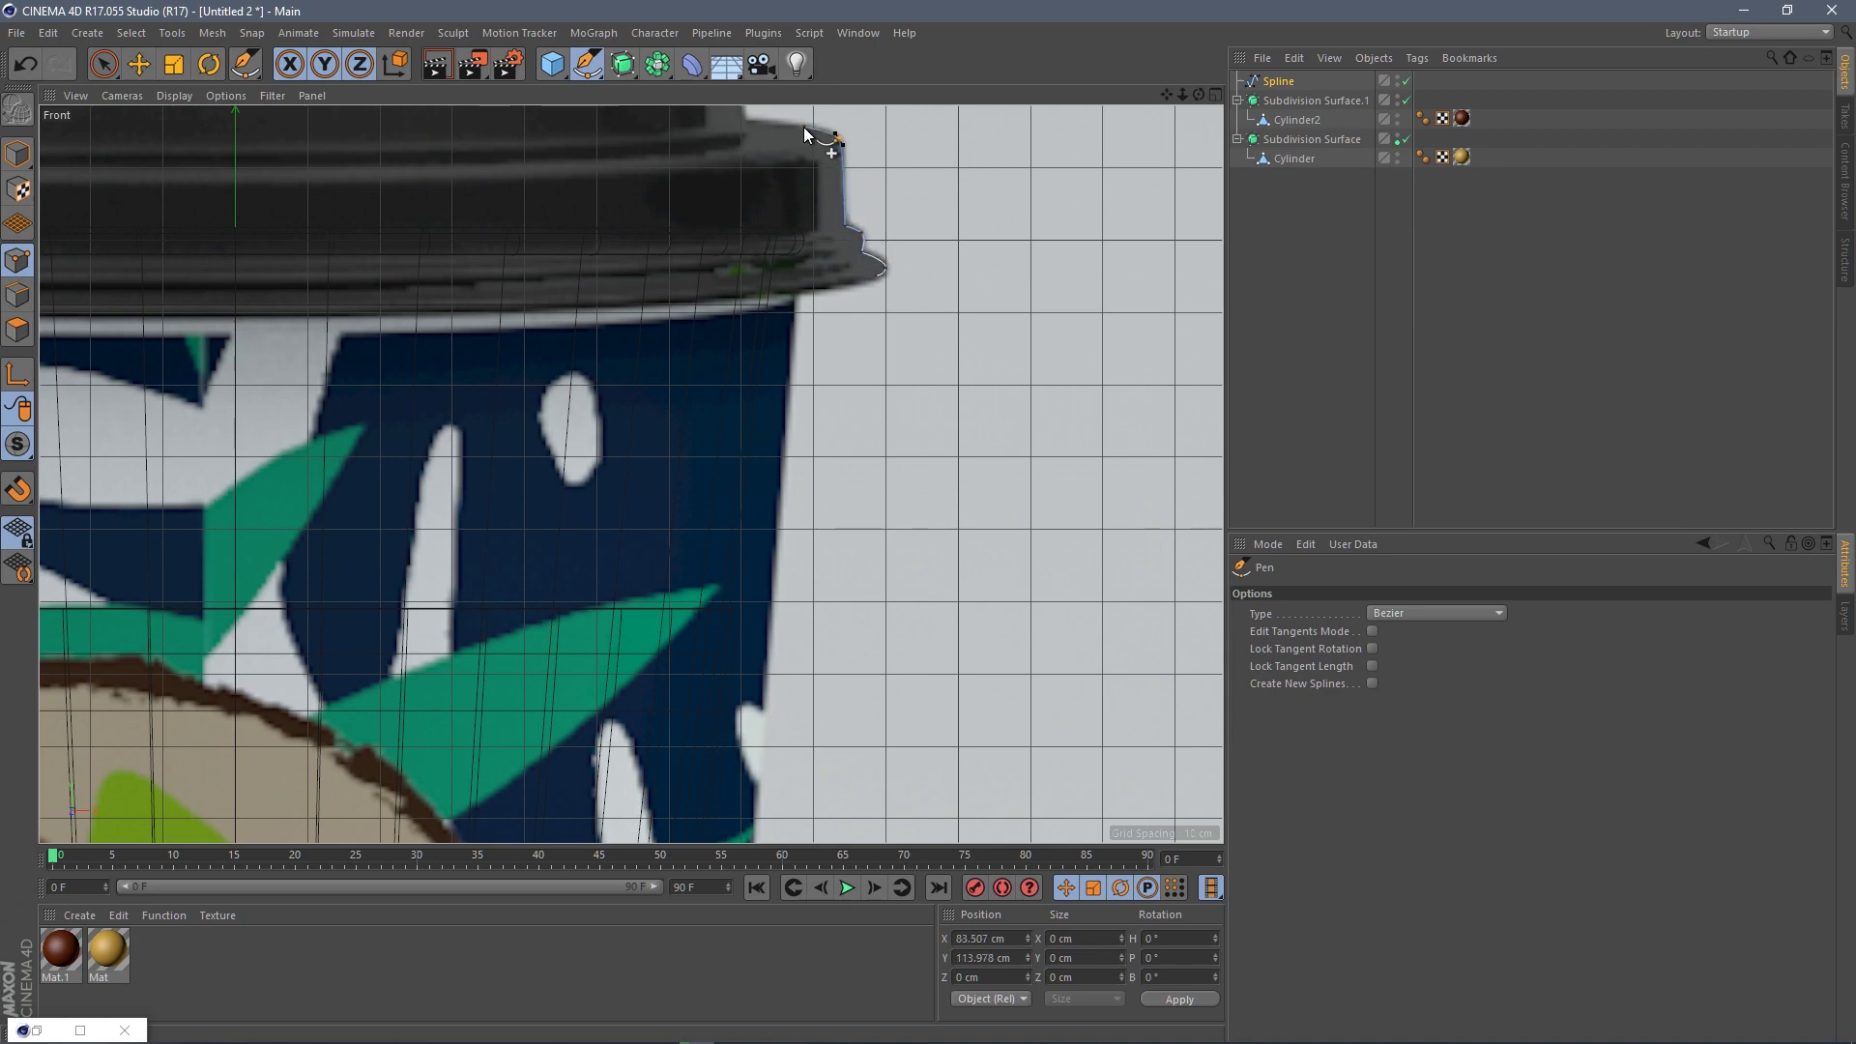
{"action": "left_click", "coordinate": [746, 124]}
{"action": "middle_click_drag", "start_coordinate": [746, 124], "coordinate": [747, 368], "text": "alt"}
{"action": "scroll", "coordinate": [747, 368], "scroll_direction": "down", "scroll_amount": 1}
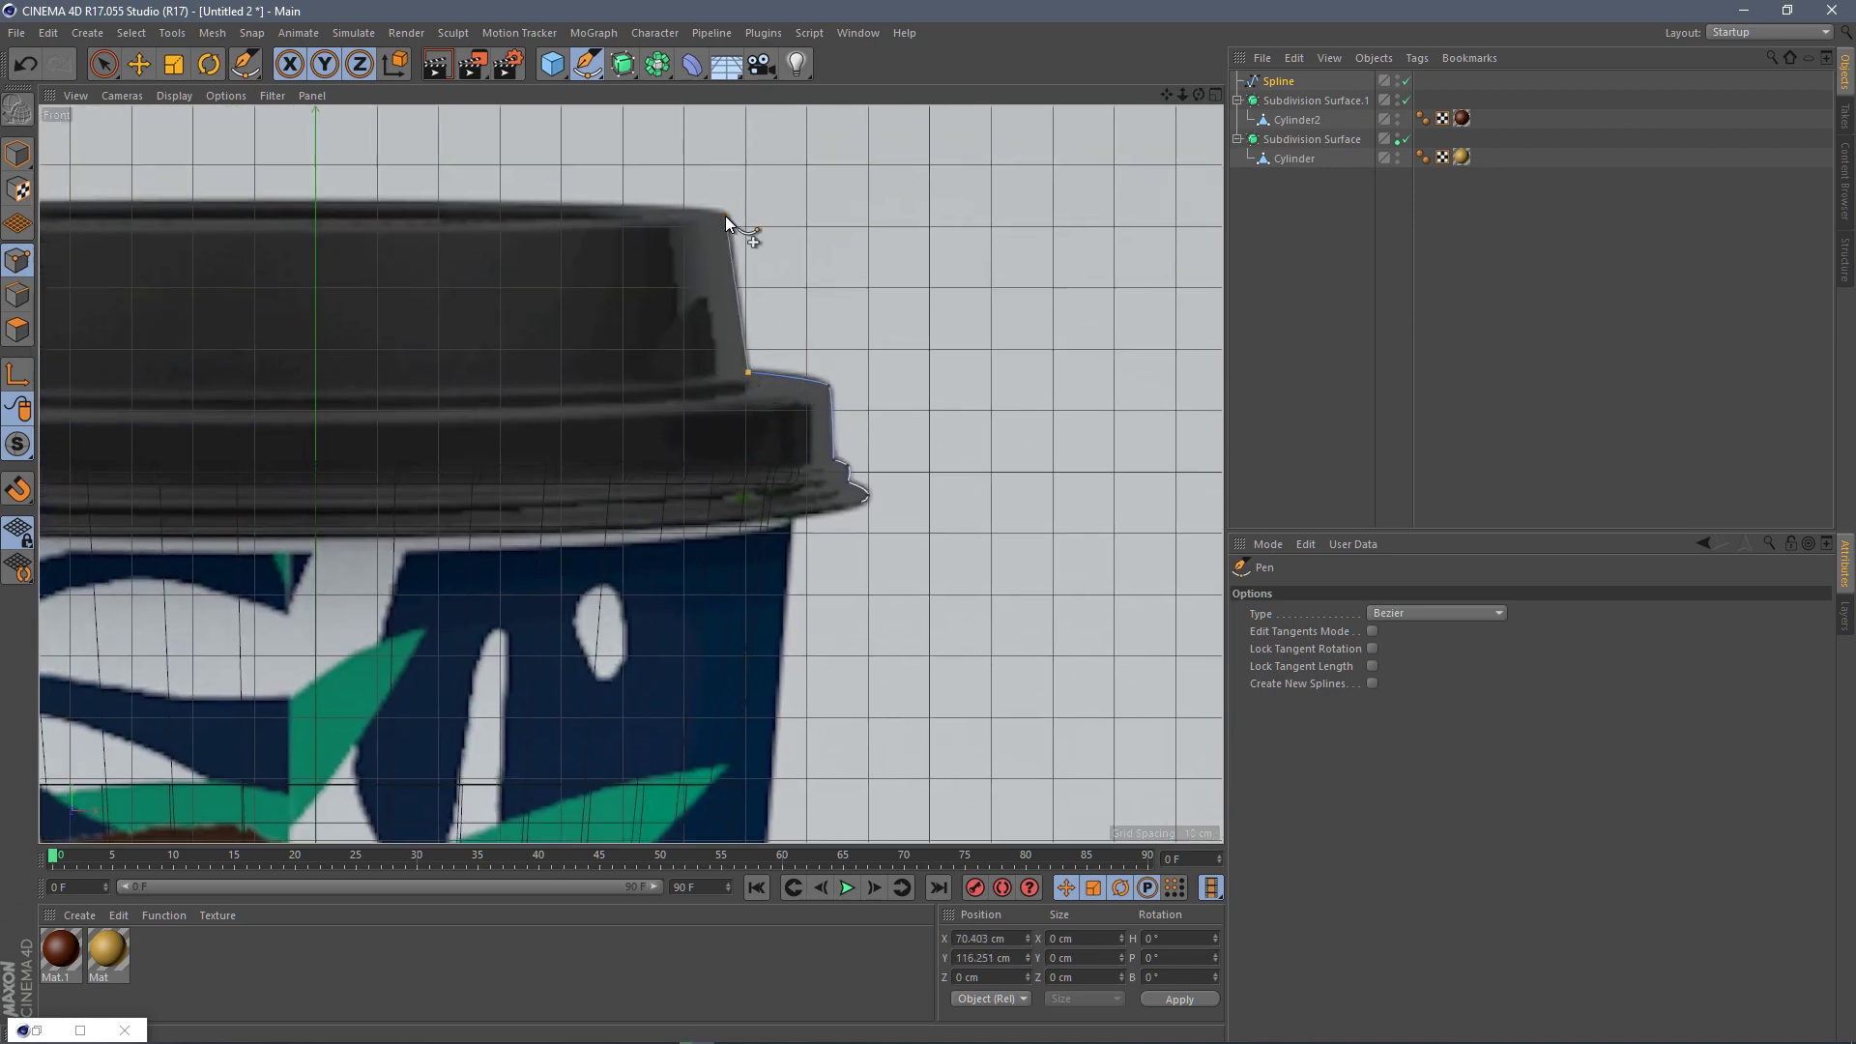
{"action": "left_click", "coordinate": [315, 203]}
{"action": "key", "text": "e"}
{"action": "scroll", "coordinate": [570, 241], "scroll_direction": "down", "scroll_amount": 5}
{"action": "key", "text": "F1"}
- Add a Lathe generator and place the lid profile spline under it
{"action": "left_click_drag", "start_coordinate": [510, 215], "coordinate": [806, 197], "text": "alt"}
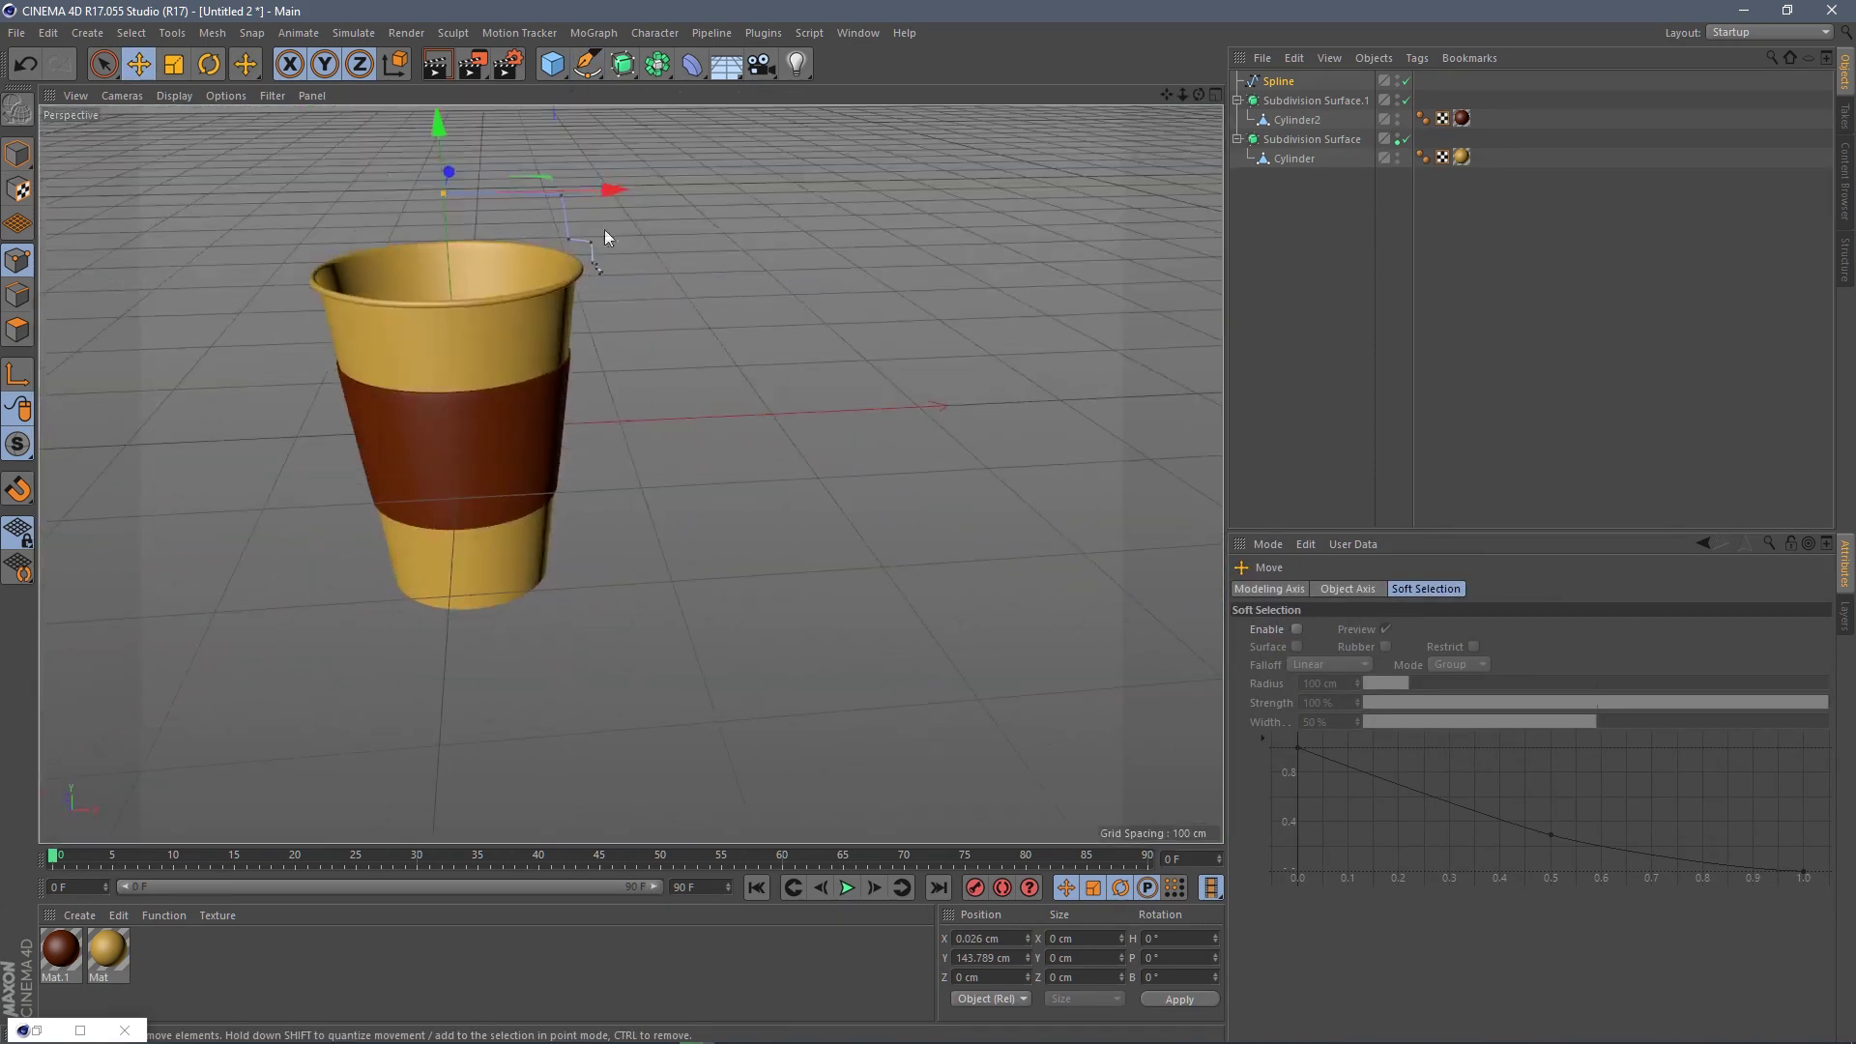
{"action": "scroll", "coordinate": [671, 317], "scroll_direction": "up", "scroll_amount": 3}
{"action": "left_click_drag", "start_coordinate": [671, 317], "coordinate": [654, 315], "text": "alt"}
{"action": "left_click_drag", "start_coordinate": [630, 64], "coordinate": [772, 132]}
{"action": "left_click_drag", "start_coordinate": [1278, 100], "coordinate": [1272, 82]}
{"action": "left_click", "coordinate": [1273, 81]}
- Scale the lid down to about 170 cm in diameter to fit the cup
{"action": "right_click_drag", "start_coordinate": [490, 429], "coordinate": [464, 387], "text": "alt"}
{"action": "left_click_drag", "start_coordinate": [464, 348], "coordinate": [425, 435], "text": "alt"}
{"action": "key", "text": "t"}
{"action": "left_click_drag", "start_coordinate": [924, 226], "coordinate": [858, 224]}
- Inspect the lid's fit and mesh with the shading lines displayed, and return to plain shading in model mode
{"action": "left_click_drag", "start_coordinate": [613, 303], "coordinate": [525, 308], "text": "alt"}
{"action": "right_click_drag", "start_coordinate": [525, 308], "coordinate": [474, 311], "text": "alt"}
{"action": "left_click_drag", "start_coordinate": [616, 322], "coordinate": [630, 377], "text": "alt"}
{"action": "right_click_drag", "start_coordinate": [630, 377], "coordinate": [689, 336], "text": "alt"}
{"action": "left_click", "coordinate": [174, 95]}
{"action": "left_click", "coordinate": [210, 134]}
{"action": "left_click_drag", "start_coordinate": [502, 319], "coordinate": [499, 276], "text": "alt"}
{"action": "right_click_drag", "start_coordinate": [445, 261], "coordinate": [483, 242], "text": "alt"}
{"action": "left_click", "coordinate": [174, 96]}
{"action": "left_click", "coordinate": [194, 116]}
{"action": "left_click", "coordinate": [18, 153]}
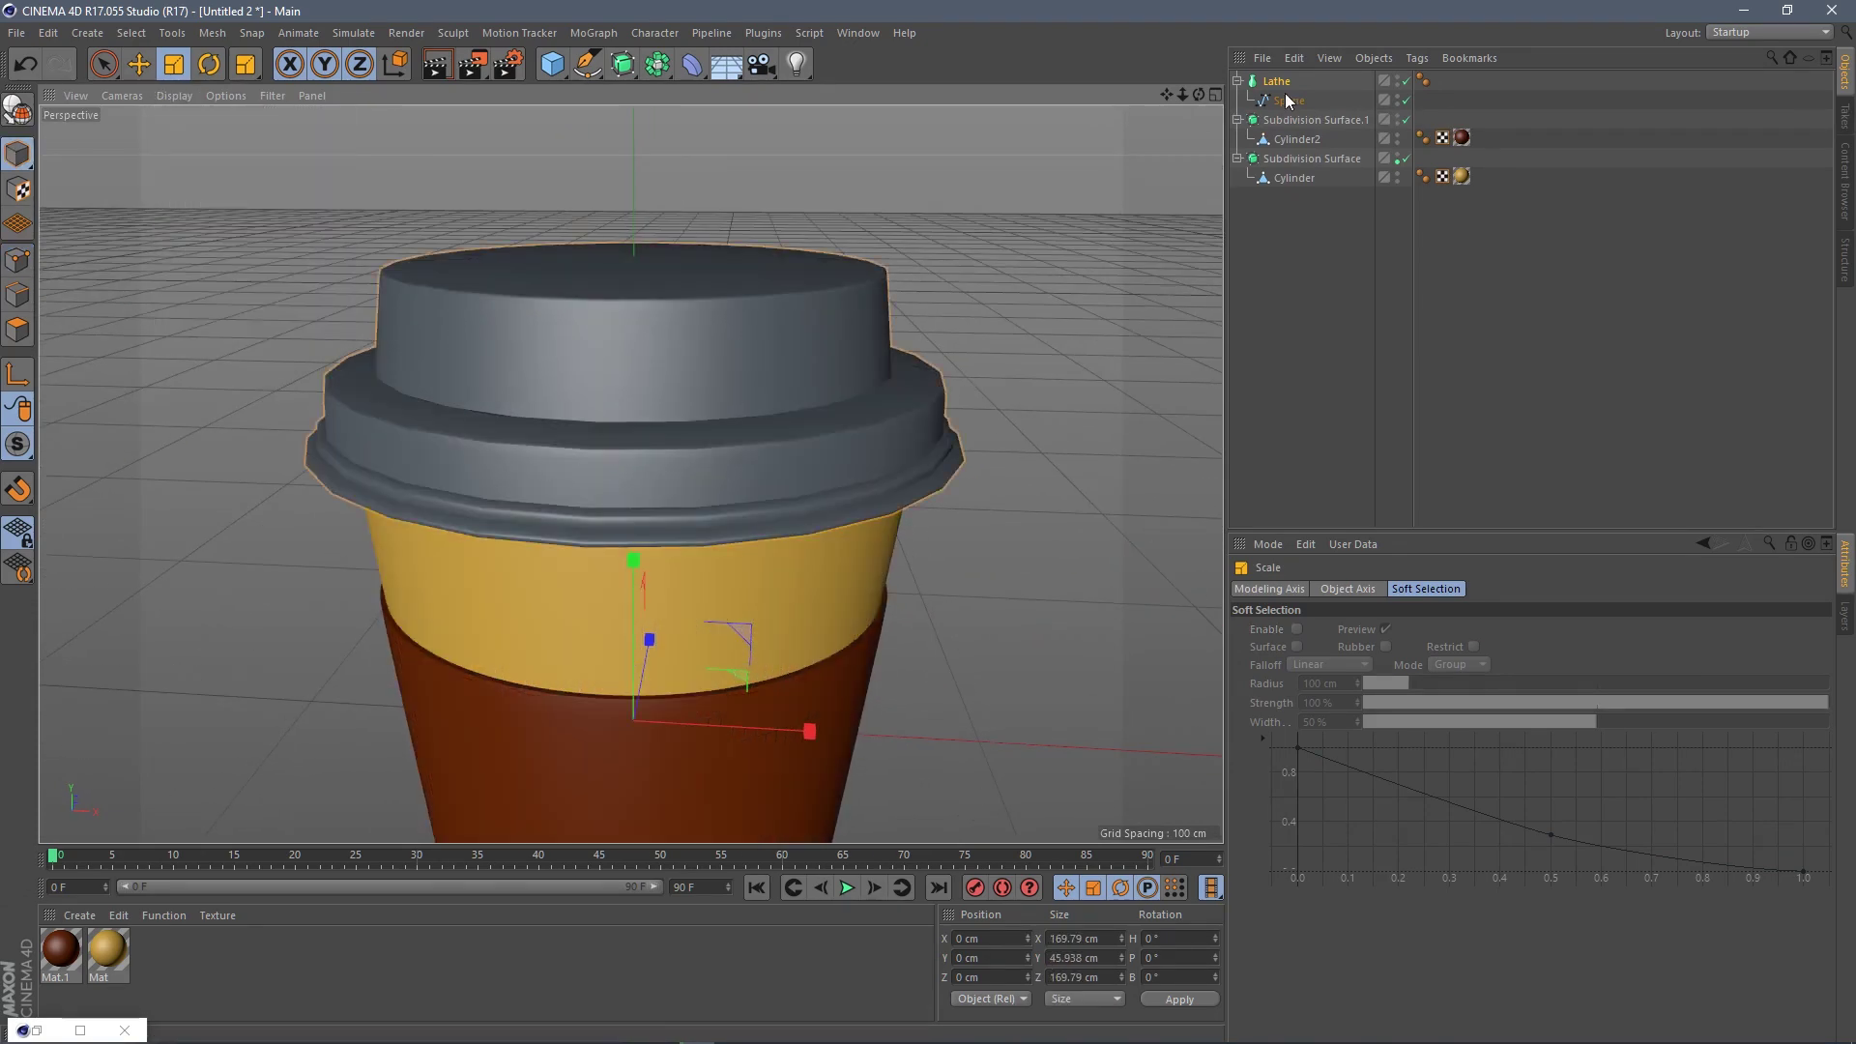
- Set the Lathe's subdivision to 33
{"action": "left_click", "coordinate": [1277, 82]}
{"action": "left_click", "coordinate": [1335, 588]}
{"action": "left_click_drag", "start_coordinate": [1414, 650], "coordinate": [1415, 643]}
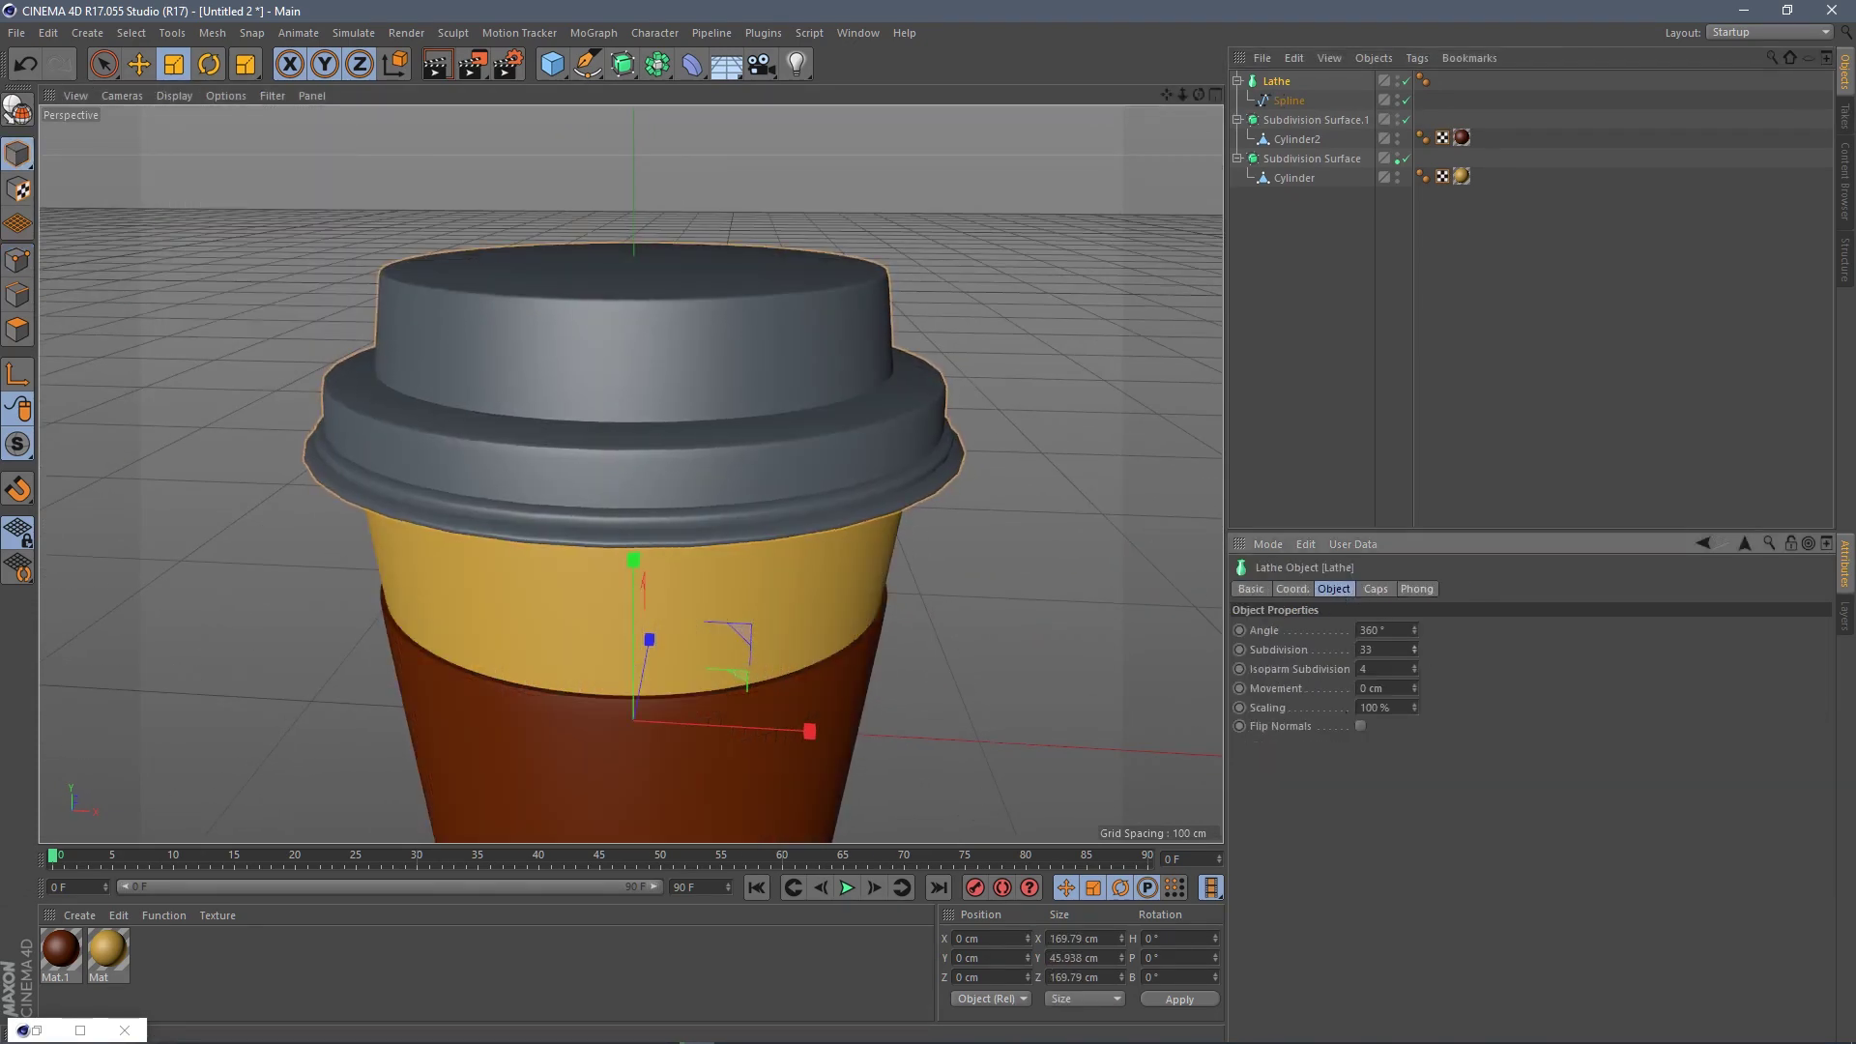
- Add a Subdivision Surface, place the Lathe under it and check the smoothed lid from several angles
{"action": "middle_click_drag", "start_coordinate": [638, 387], "coordinate": [626, 363], "text": "alt"}
{"action": "left_click", "coordinate": [623, 63]}
{"action": "left_click_drag", "start_coordinate": [1278, 101], "coordinate": [1291, 81]}
{"action": "right_click_drag", "start_coordinate": [734, 358], "coordinate": [667, 372], "text": "alt"}
{"action": "mouse_move", "coordinate": [666, 375]}
{"action": "left_mouse_down", "text": "alt"}
{"action": "mouse_move", "coordinate": [586, 327]}
{"action": "mouse_move", "coordinate": [708, 209]}
{"action": "mouse_move", "coordinate": [692, 373]}
{"action": "left_mouse_up", "text": "alt"}
{"action": "left_click", "coordinate": [929, 309]}
{"action": "right_click_drag", "start_coordinate": [692, 373], "coordinate": [669, 364], "text": "alt"}
{"action": "left_click_drag", "start_coordinate": [669, 365], "coordinate": [629, 470], "text": "alt"}
{"action": "right_click_drag", "start_coordinate": [629, 471], "coordinate": [810, 330], "text": "alt"}
{"action": "mouse_move", "coordinate": [810, 331]}
{"action": "left_mouse_down", "text": "alt"}
{"action": "mouse_move", "coordinate": [762, 344]}
{"action": "mouse_move", "coordinate": [833, 327]}
{"action": "left_mouse_up", "text": "alt"}
- Turn off the lid's Subdivision Surface and Lathe and show the profile spline in the Front view
{"action": "left_click_drag", "start_coordinate": [1406, 82], "coordinate": [1407, 100]}
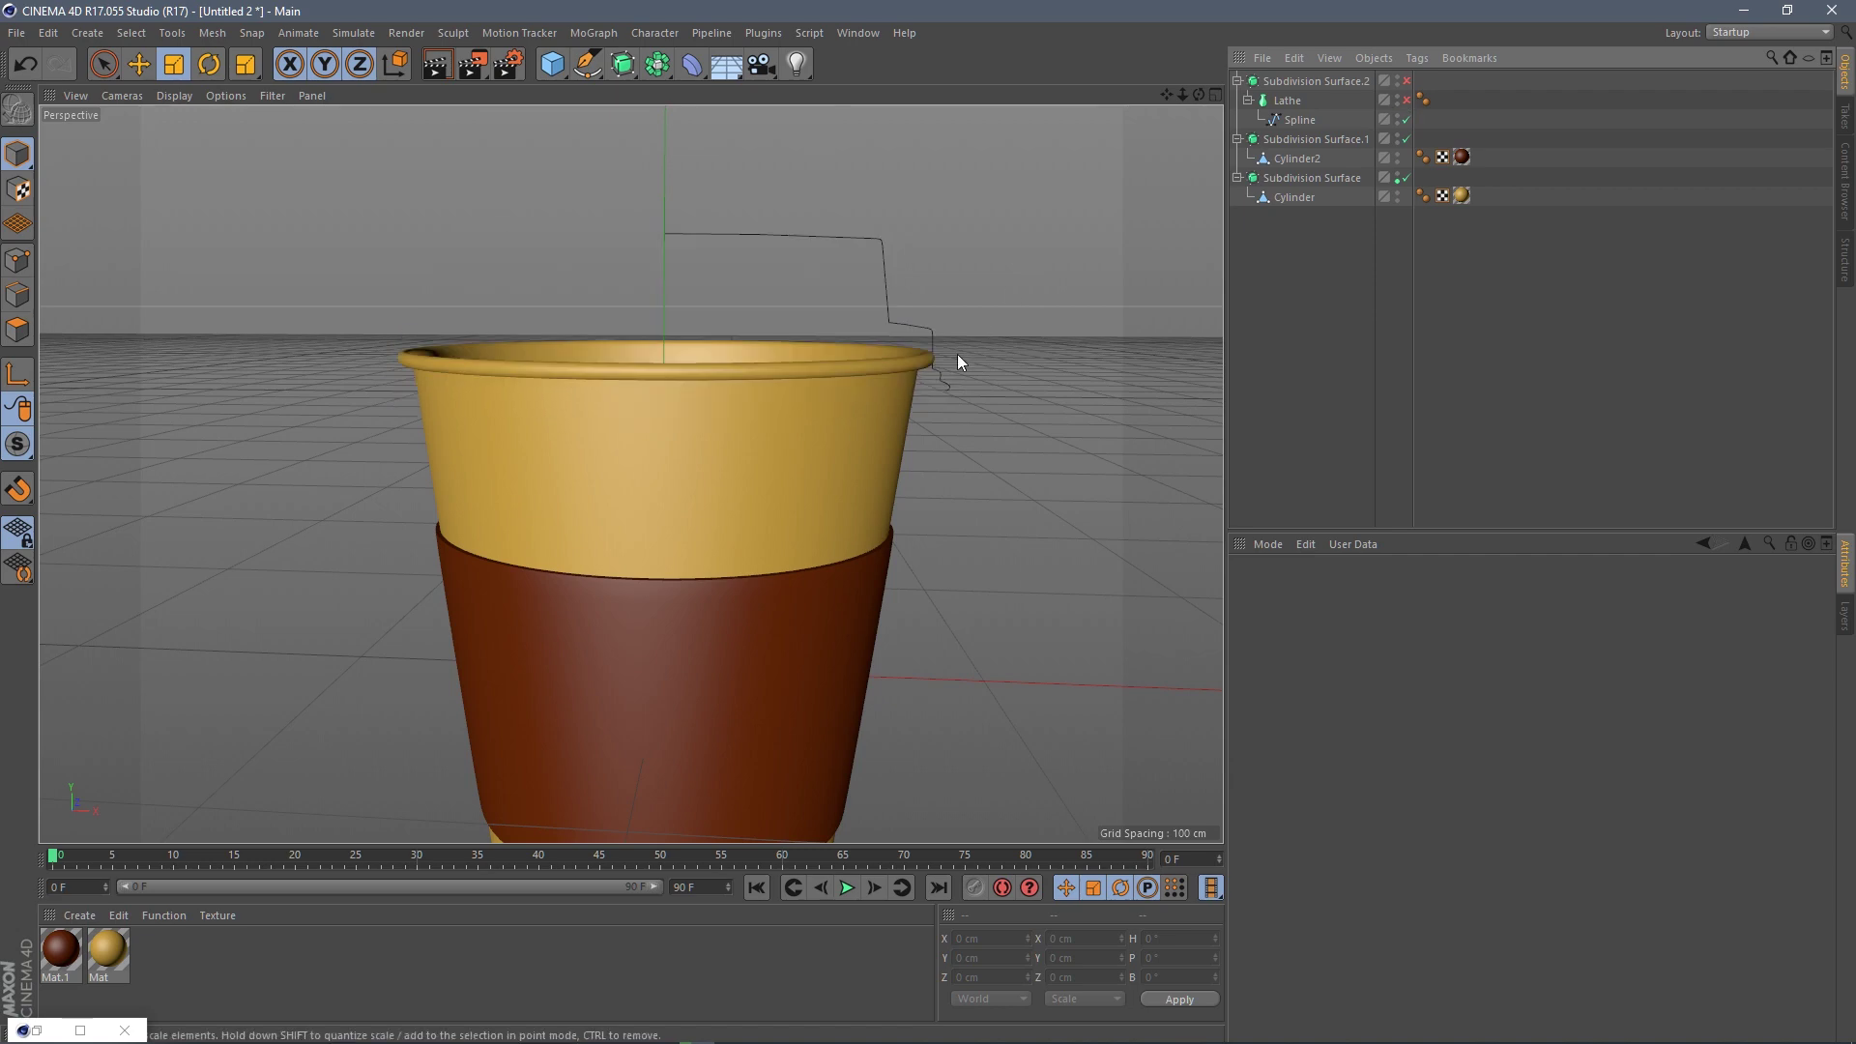
{"action": "middle_click", "coordinate": [948, 358]}
{"action": "middle_click", "coordinate": [488, 516]}
{"action": "right_click_drag", "start_coordinate": [754, 416], "coordinate": [665, 440], "text": "alt"}
{"action": "middle_click", "coordinate": [665, 441]}
{"action": "middle_click", "coordinate": [676, 526]}
{"action": "scroll", "coordinate": [623, 362], "scroll_direction": "up", "scroll_amount": 3}
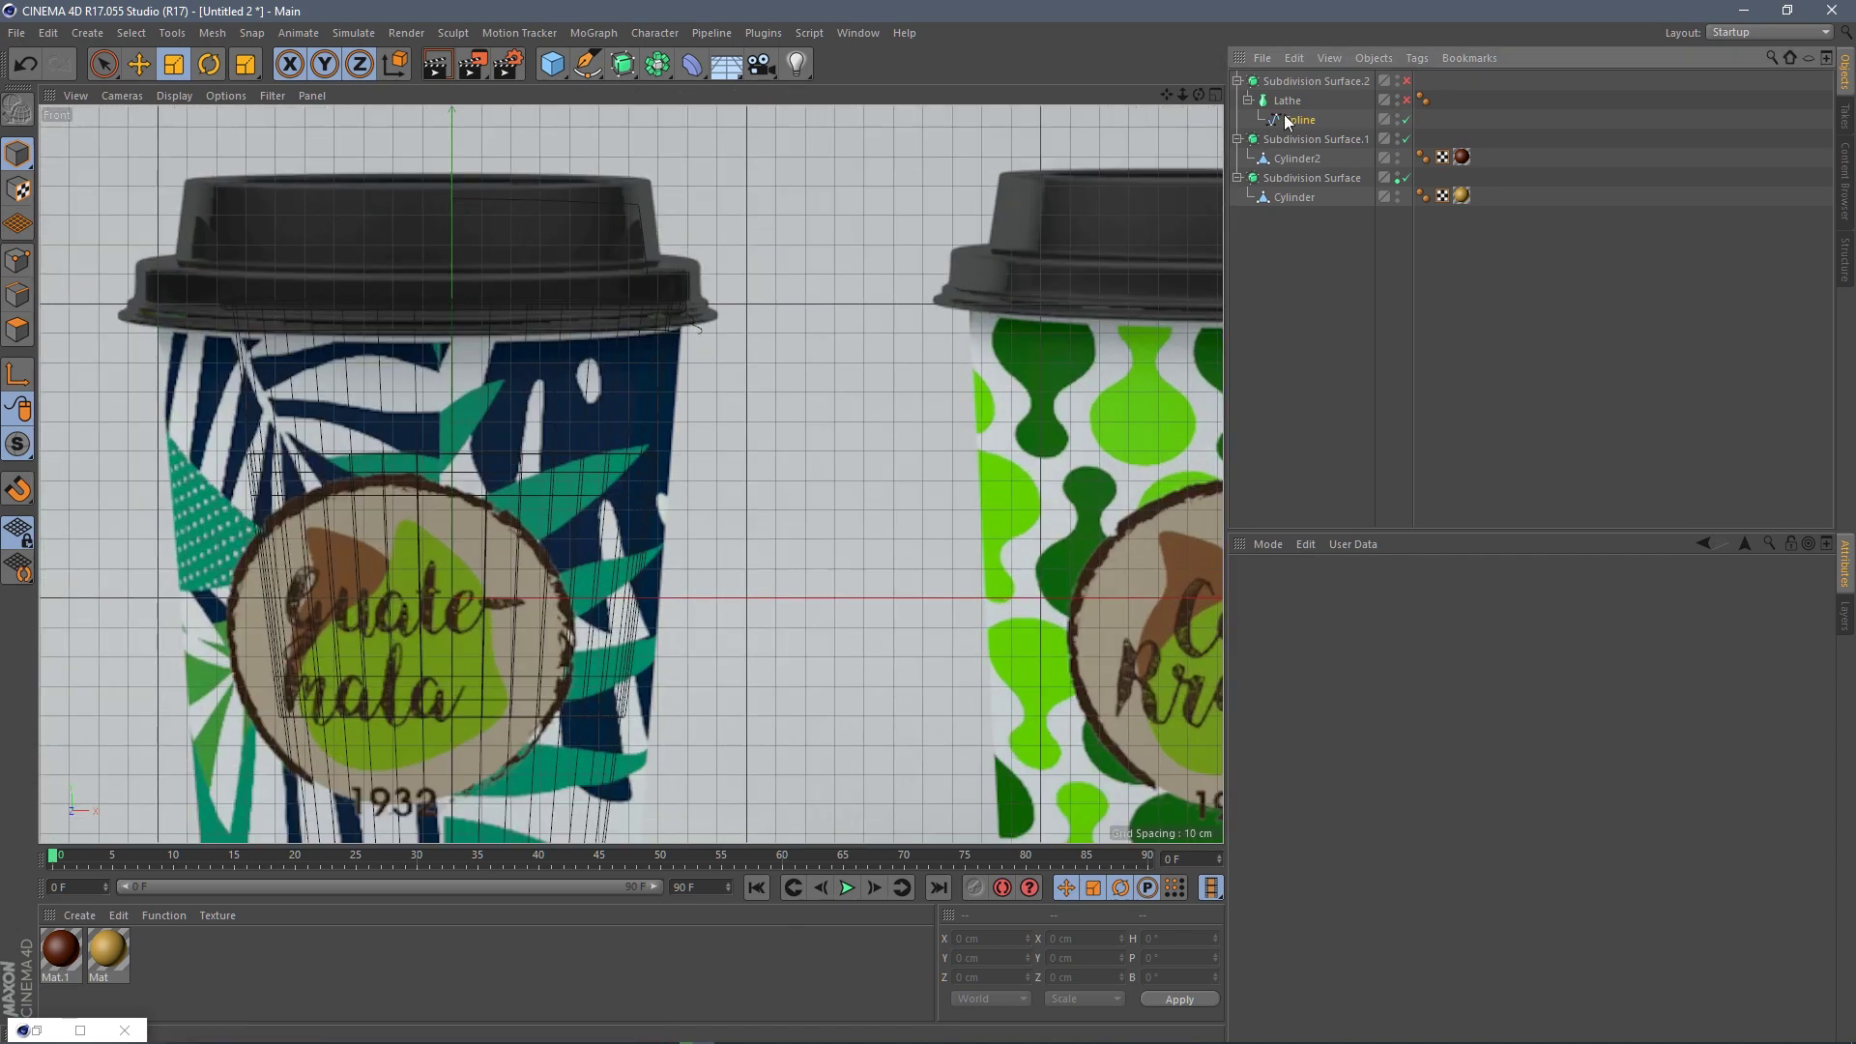
- Reshape the lower lip of the lid spline, placing its outer end point at about X 84.2 cm, Y 90 cm
{"action": "left_click", "coordinate": [1300, 118]}
{"action": "scroll", "coordinate": [745, 350], "scroll_direction": "up", "scroll_amount": 5}
{"action": "scroll", "coordinate": [827, 381], "scroll_direction": "up", "scroll_amount": 3}
{"action": "left_click", "coordinate": [815, 377]}
{"action": "right_click", "coordinate": [869, 360]}
{"action": "left_click", "coordinate": [911, 437]}
{"action": "left_click", "coordinate": [137, 63]}
{"action": "left_click_drag", "start_coordinate": [813, 380], "coordinate": [836, 413]}
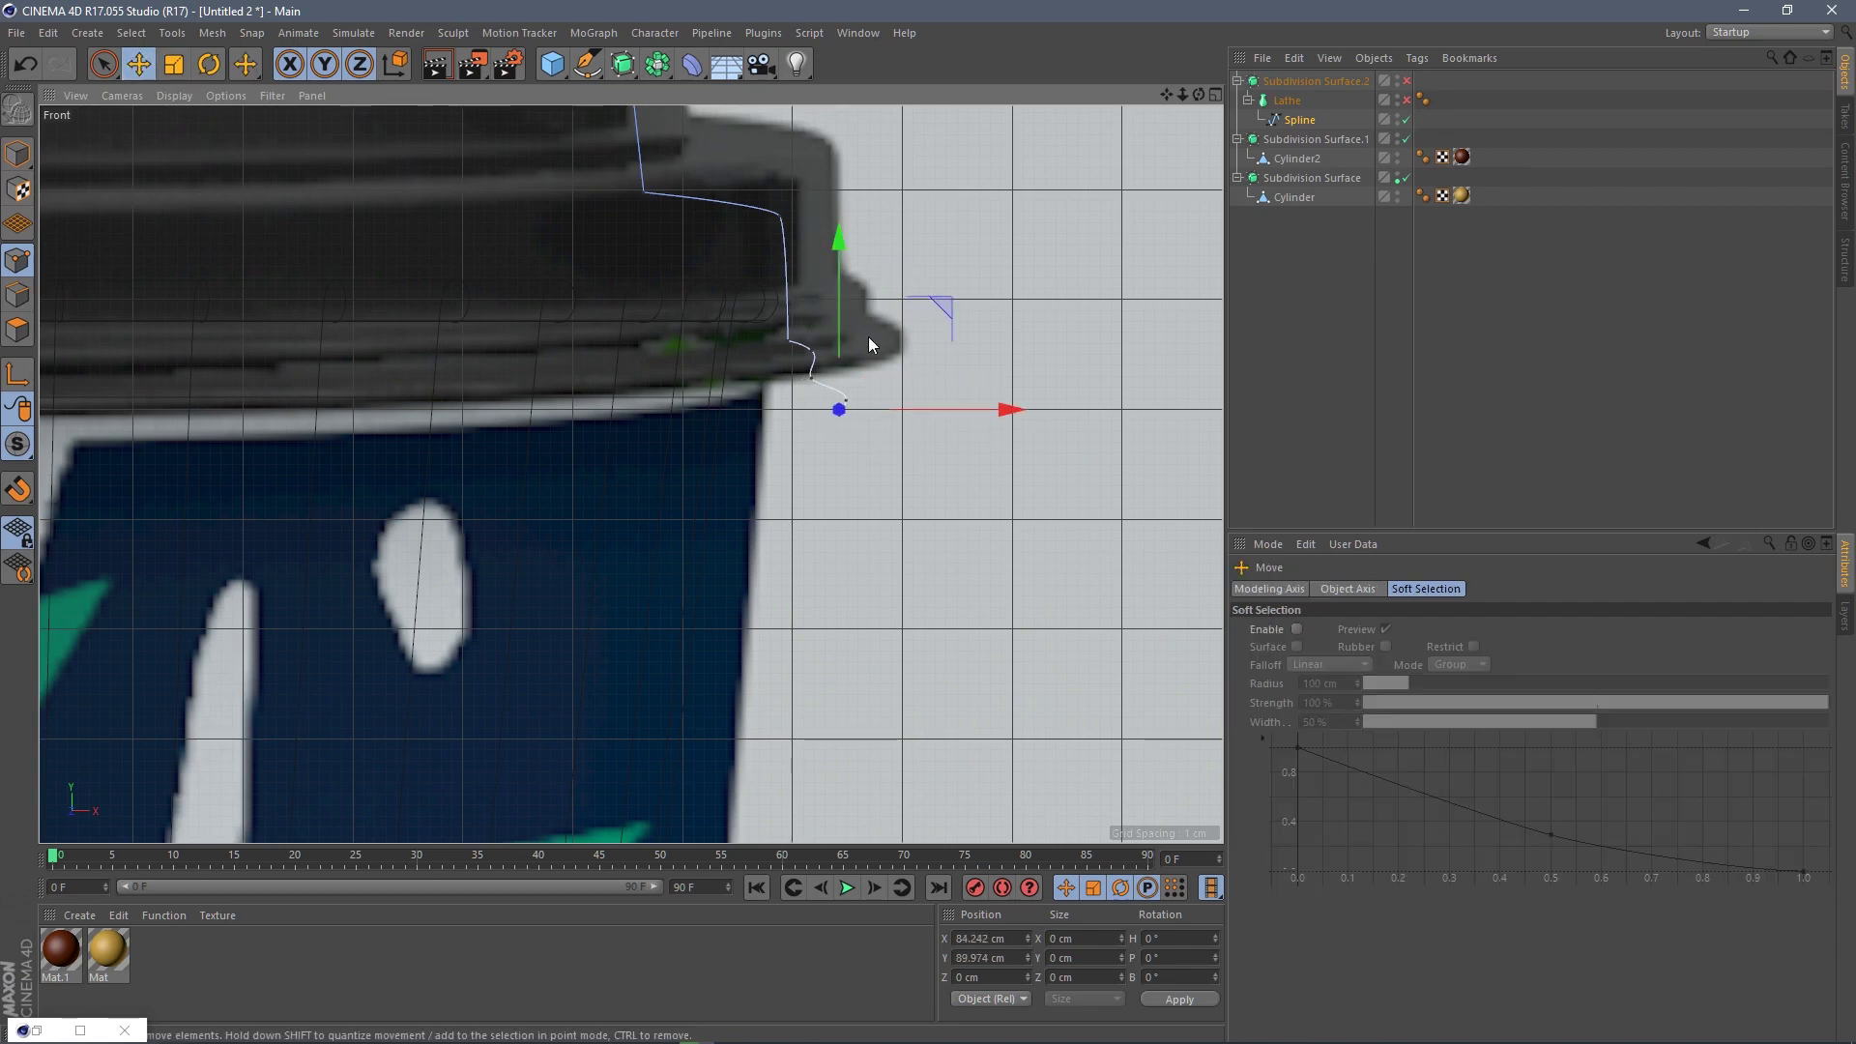
- Adjust the tangent of the spline point above the lip, at about X 81.7 cm, Y 95.4 cm
{"action": "scroll", "coordinate": [835, 404], "scroll_direction": "up", "scroll_amount": 3}
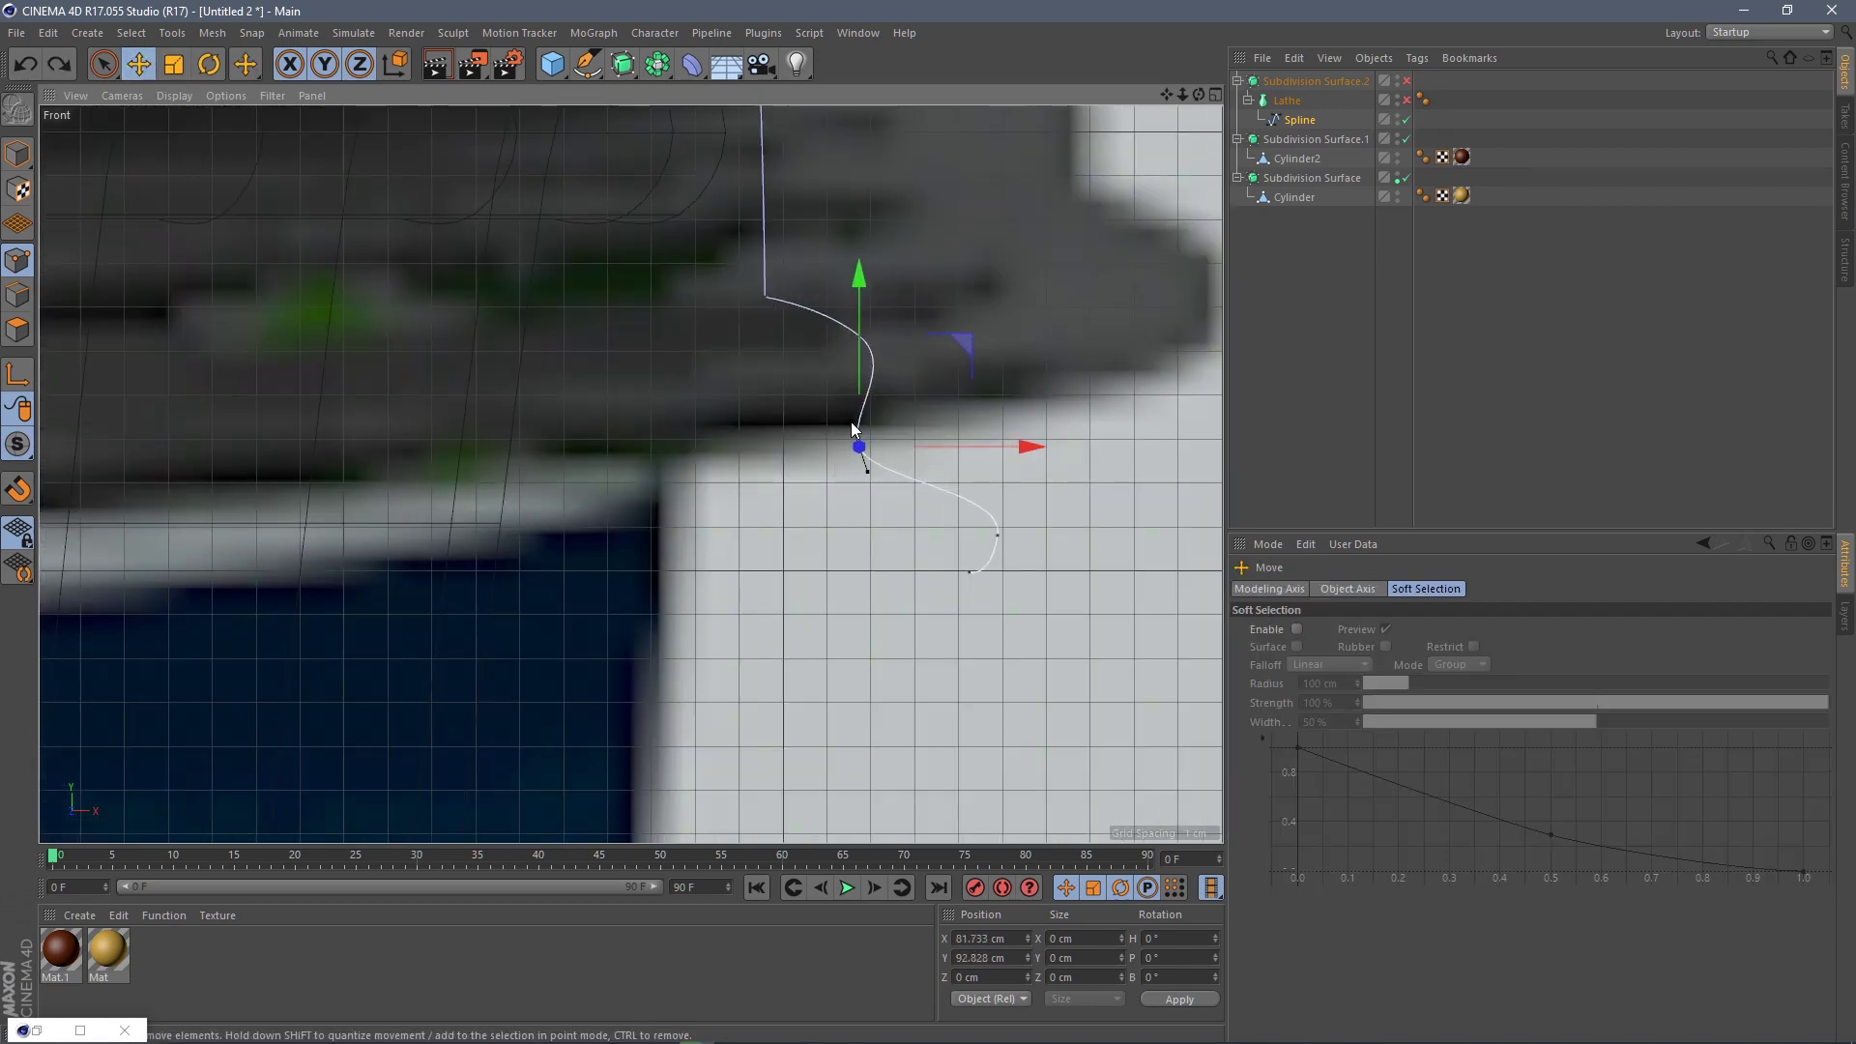
{"action": "left_click", "coordinate": [856, 331]}
{"action": "left_click_drag", "start_coordinate": [907, 363], "coordinate": [877, 348]}
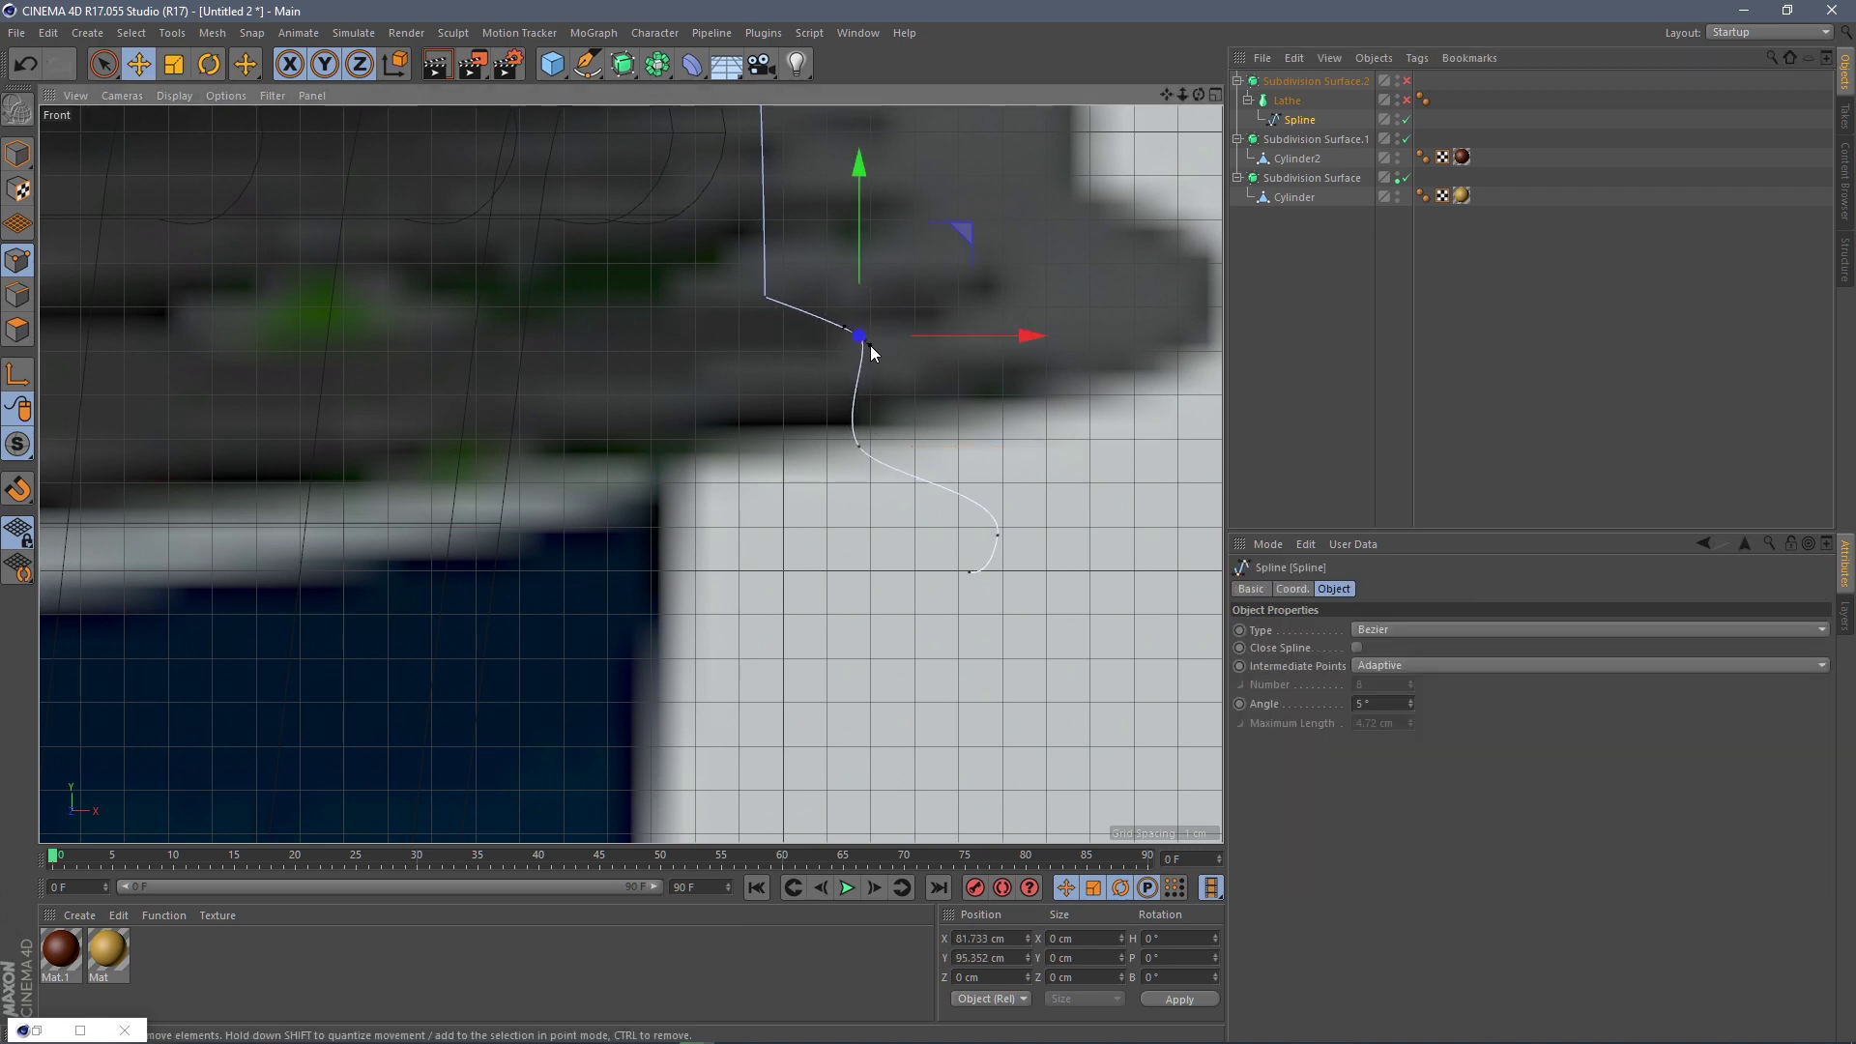
{"action": "scroll", "coordinate": [819, 449], "scroll_direction": "down", "scroll_amount": 4}
- Turn the Lathe back on and display the lid in the Perspective view with shading lines
{"action": "left_click", "coordinate": [1408, 101]}
{"action": "key", "text": "F1"}
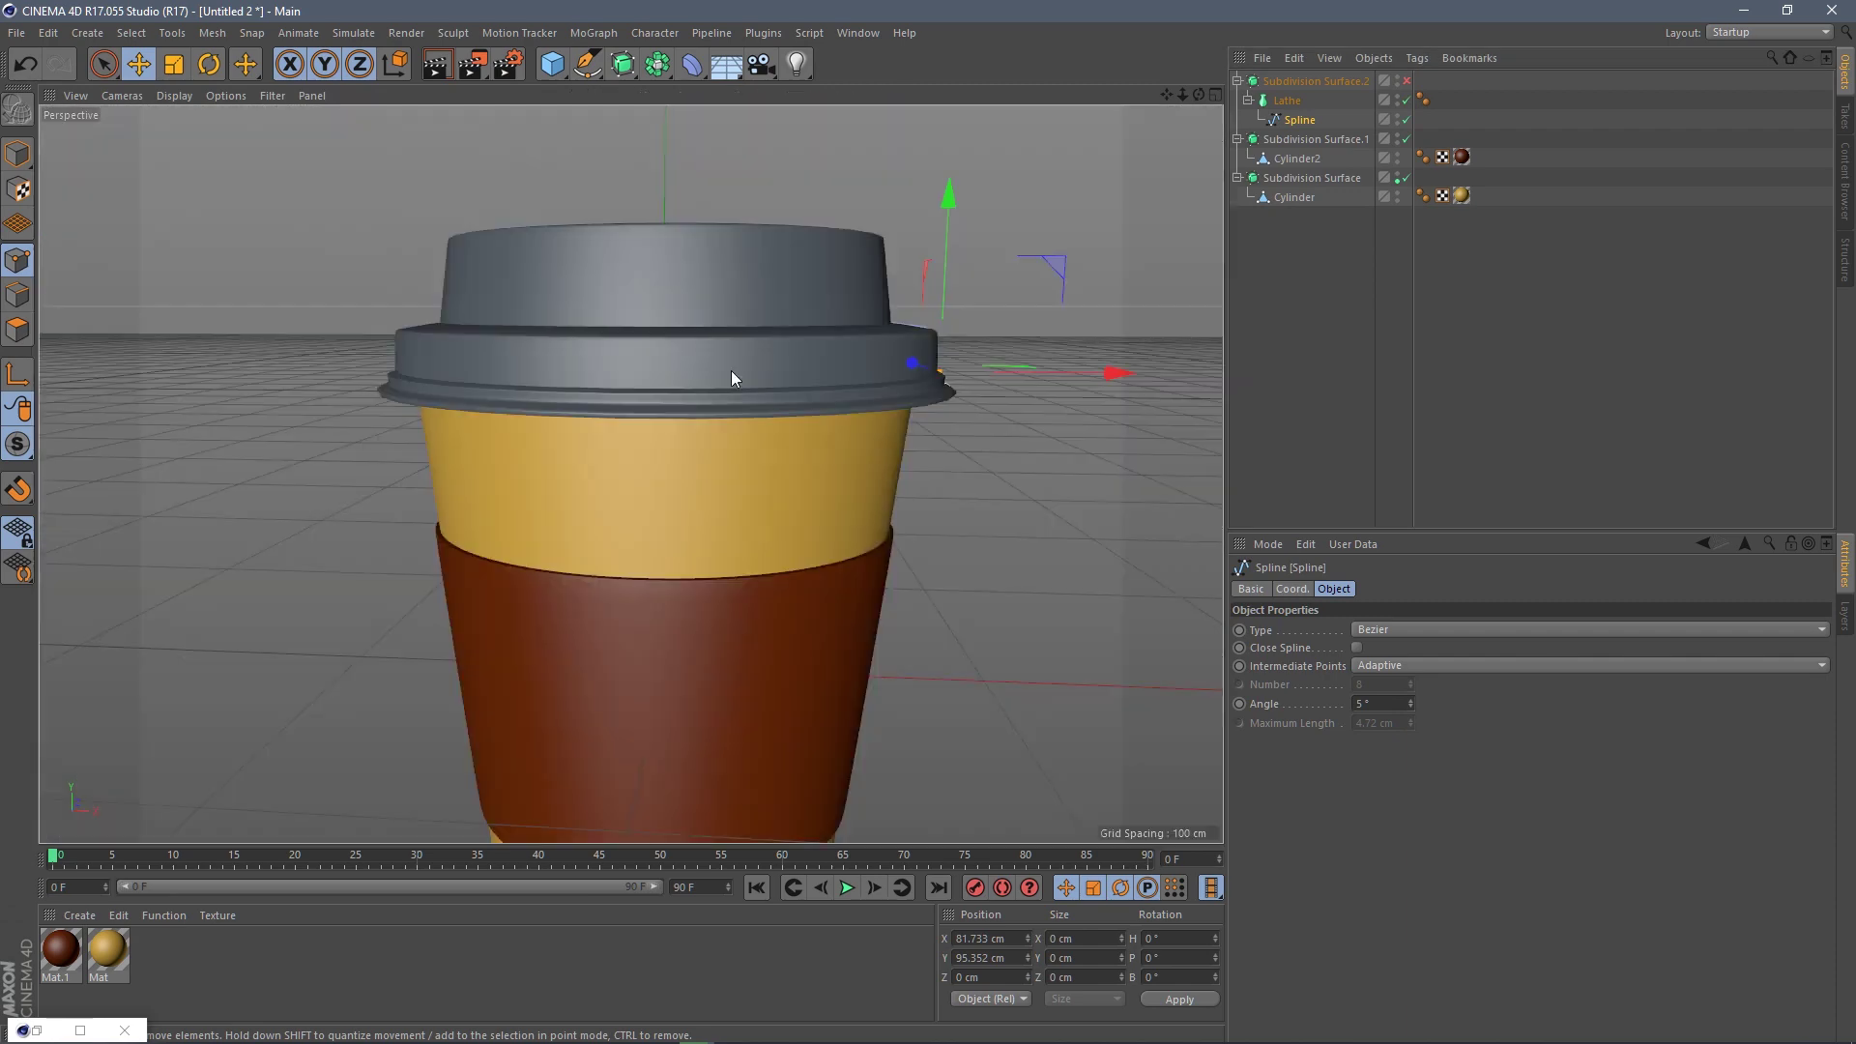
{"action": "scroll", "coordinate": [667, 321], "scroll_direction": "down", "scroll_amount": 5}
{"action": "left_click_drag", "start_coordinate": [683, 379], "coordinate": [661, 425], "text": "alt"}
{"action": "left_click", "coordinate": [164, 96]}
{"action": "left_click", "coordinate": [237, 144]}
{"action": "scroll", "coordinate": [657, 435], "scroll_direction": "up", "scroll_amount": 2}
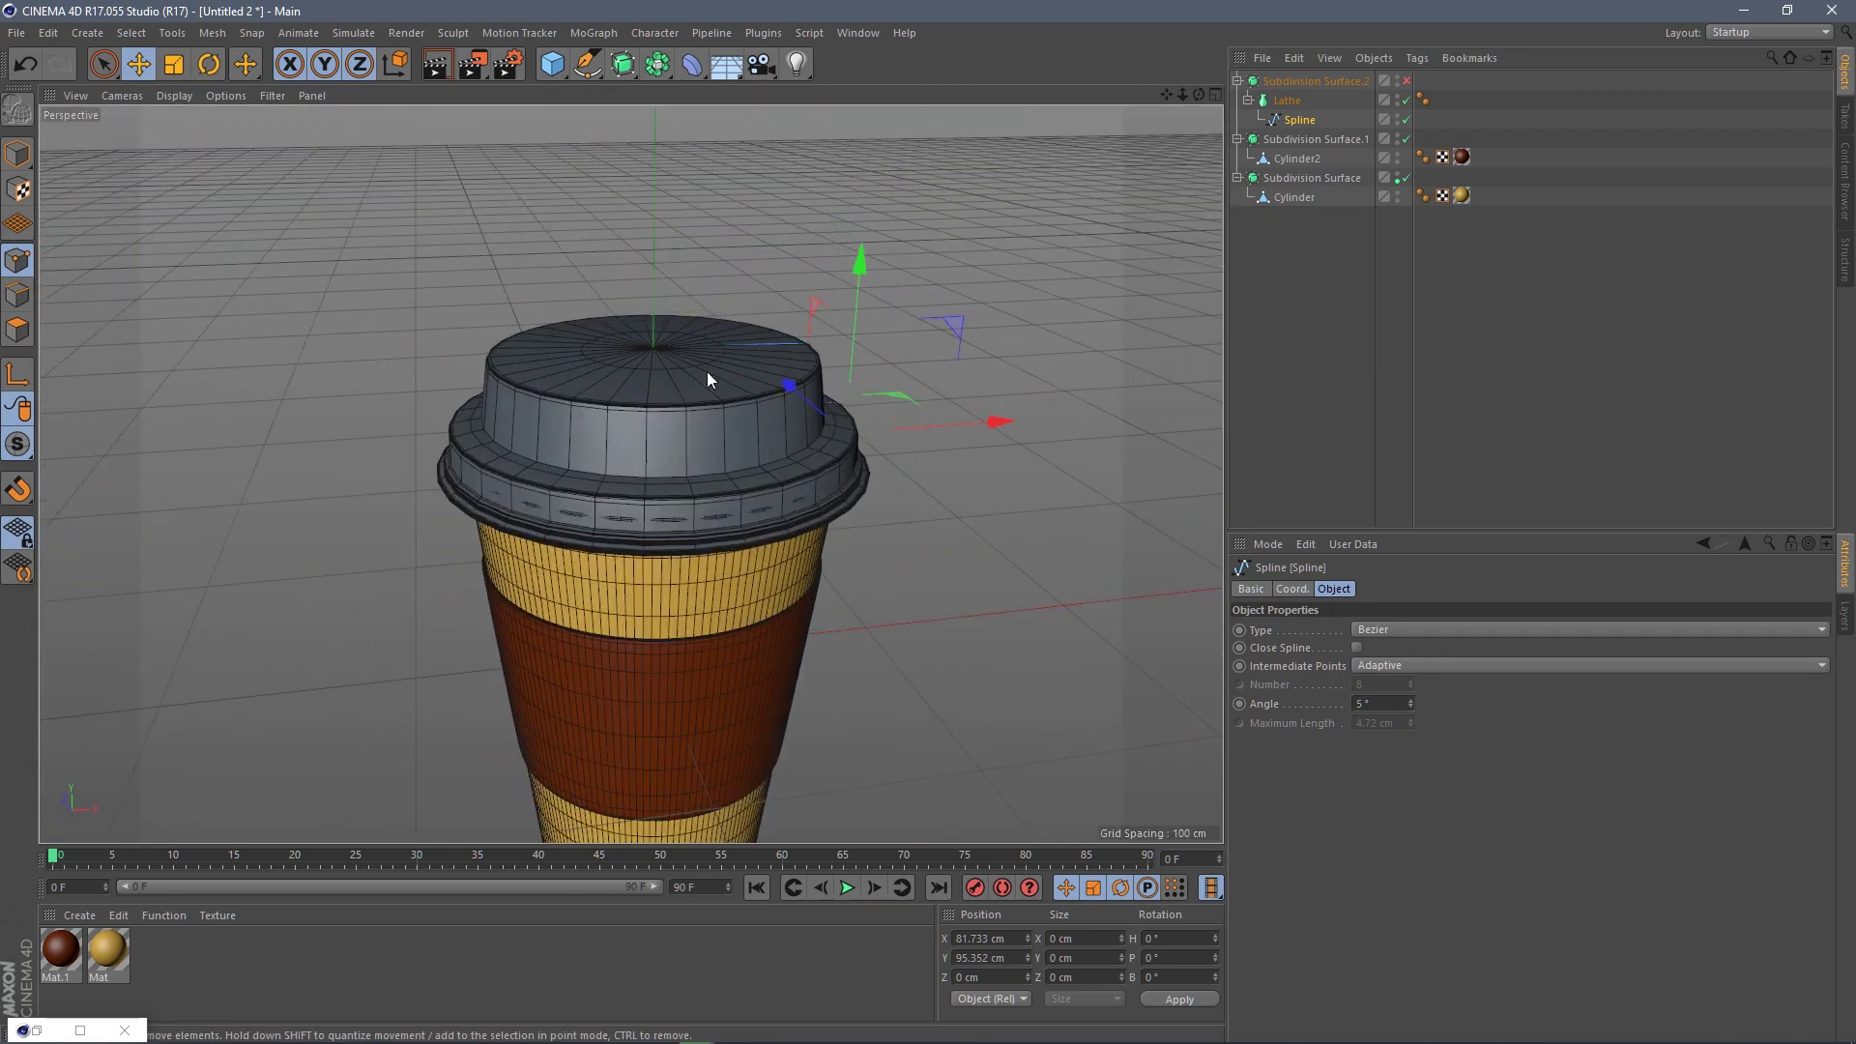
- Turn on the lid's Subdivision Surface and set its editor subdivision to 1
{"action": "left_click", "coordinate": [1407, 81]}
{"action": "left_click", "coordinate": [1316, 81]}
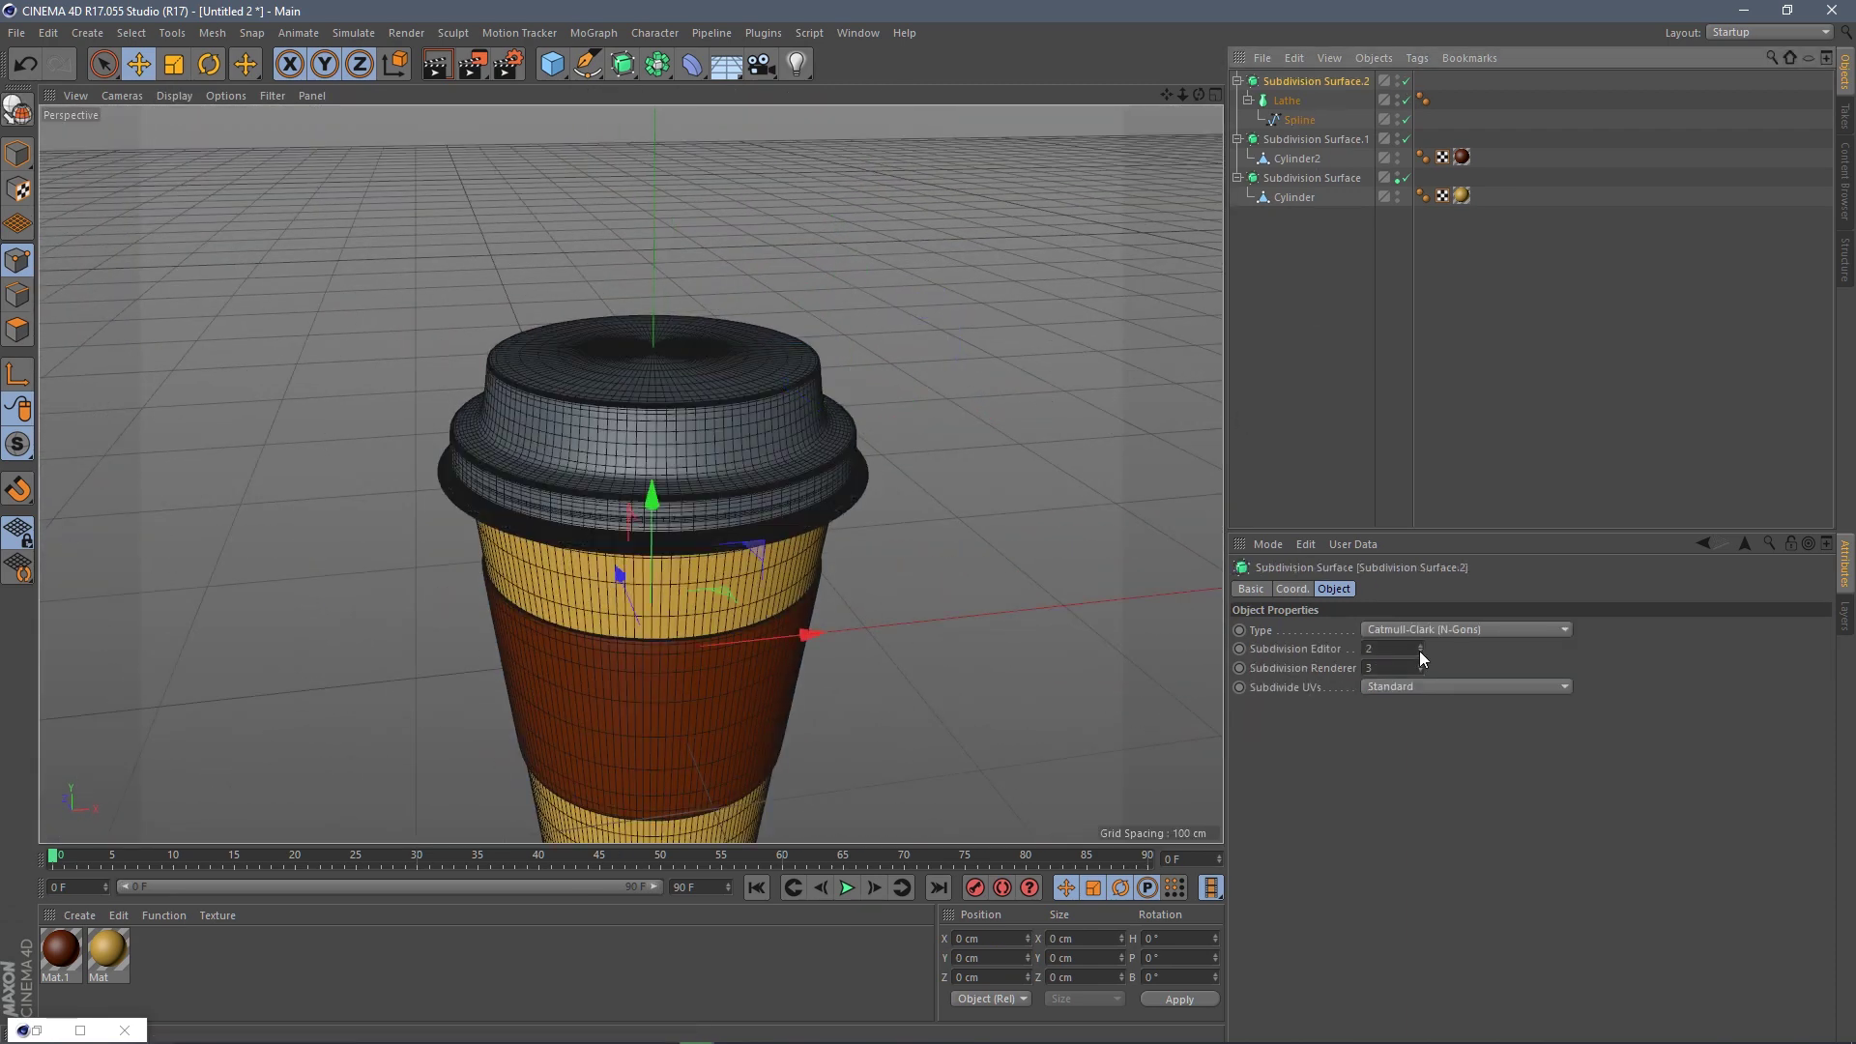
{"action": "left_click", "coordinate": [1421, 652]}
- Display the model without shading lines and turn off the lid's Subdivision Surface
{"action": "left_click", "coordinate": [171, 96]}
{"action": "left_click", "coordinate": [218, 125]}
{"action": "scroll", "coordinate": [672, 411], "scroll_direction": "up", "scroll_amount": 3}
{"action": "mouse_move", "coordinate": [673, 412]}
{"action": "left_mouse_down", "text": "alt"}
{"action": "mouse_move", "coordinate": [656, 333]}
{"action": "mouse_move", "coordinate": [822, 438]}
{"action": "left_mouse_up", "text": "alt"}
{"action": "right_click_drag", "start_coordinate": [567, 497], "coordinate": [628, 435], "text": "alt"}
{"action": "left_click", "coordinate": [1407, 82]}
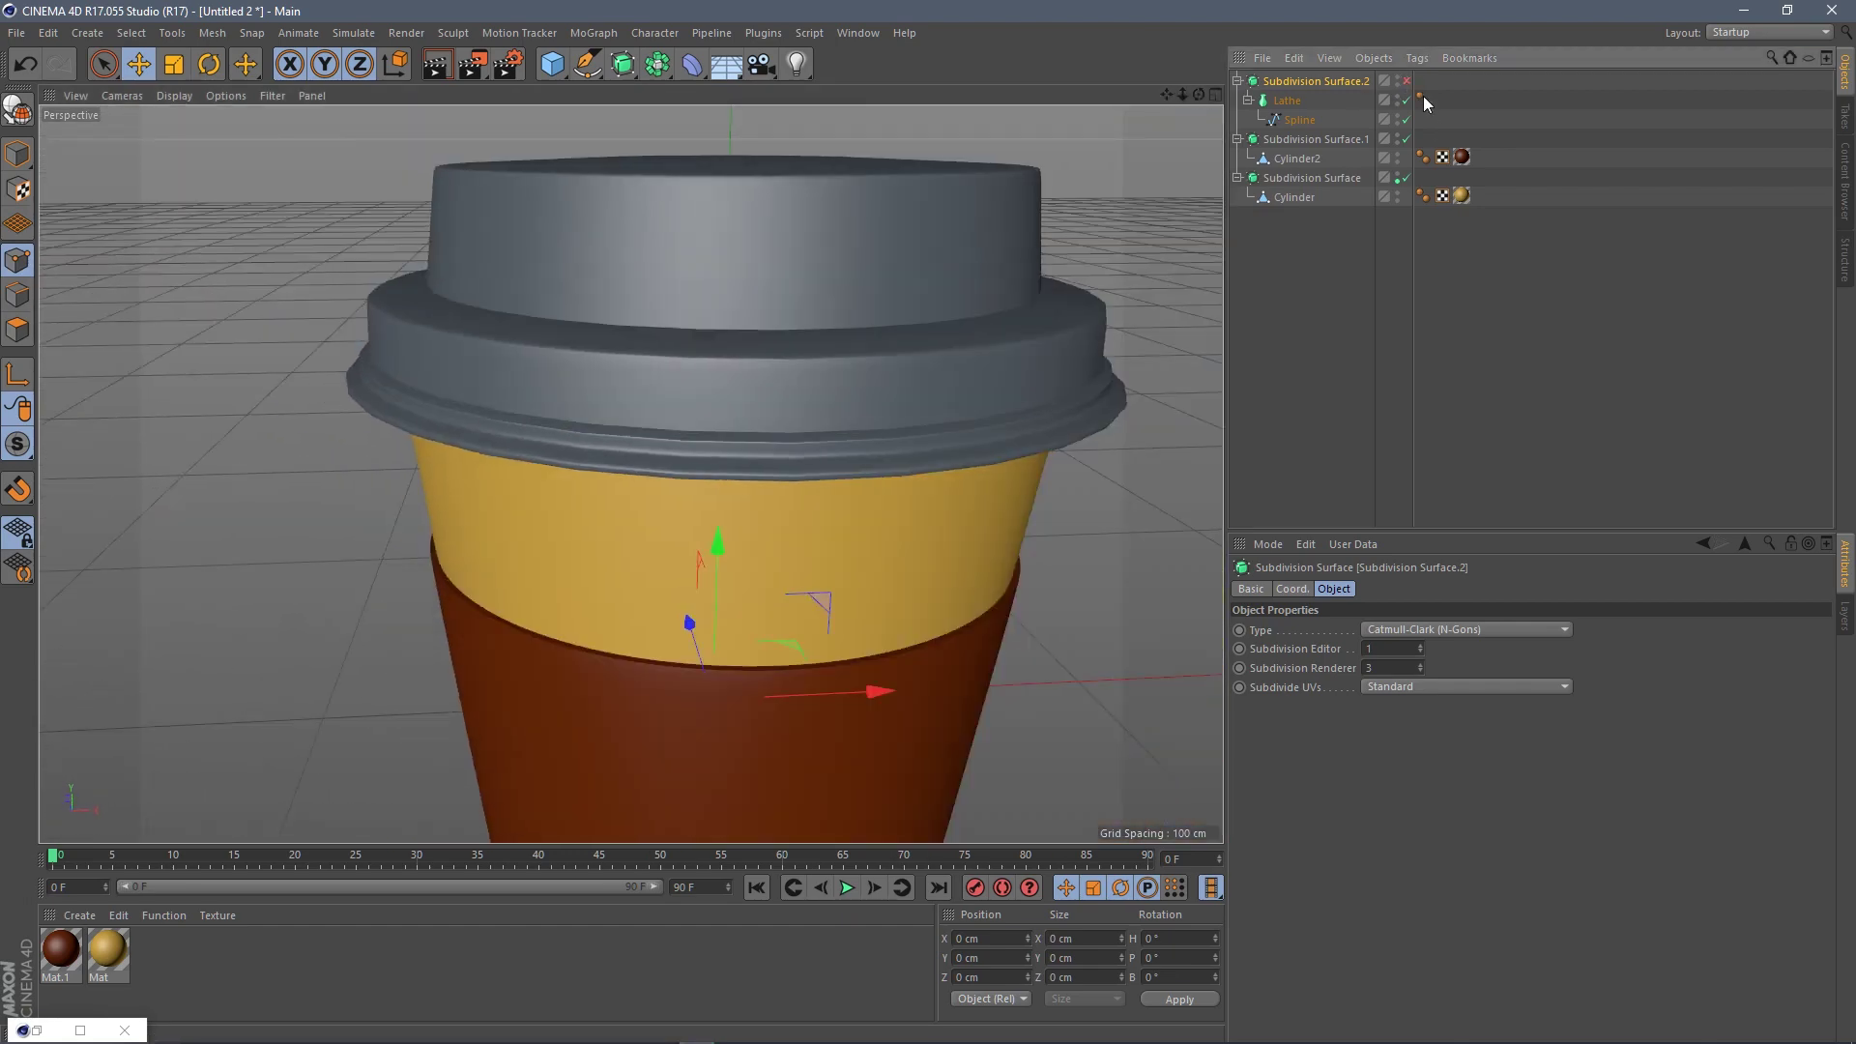
- Turn off the Lathe and adjust the lid profile's spline point at about X 79.6 cm, Y 96.2 cm in the Front view
{"action": "left_click", "coordinate": [1301, 120]}
{"action": "left_click", "coordinate": [1407, 101]}
{"action": "key", "text": "F4"}
{"action": "middle_click_drag", "start_coordinate": [820, 442], "coordinate": [833, 470], "text": "alt"}
{"action": "scroll", "coordinate": [834, 470], "scroll_direction": "up", "scroll_amount": 4}
{"action": "left_click", "coordinate": [785, 482]}
{"action": "scroll", "coordinate": [781, 480], "scroll_direction": "up", "scroll_amount": 5}
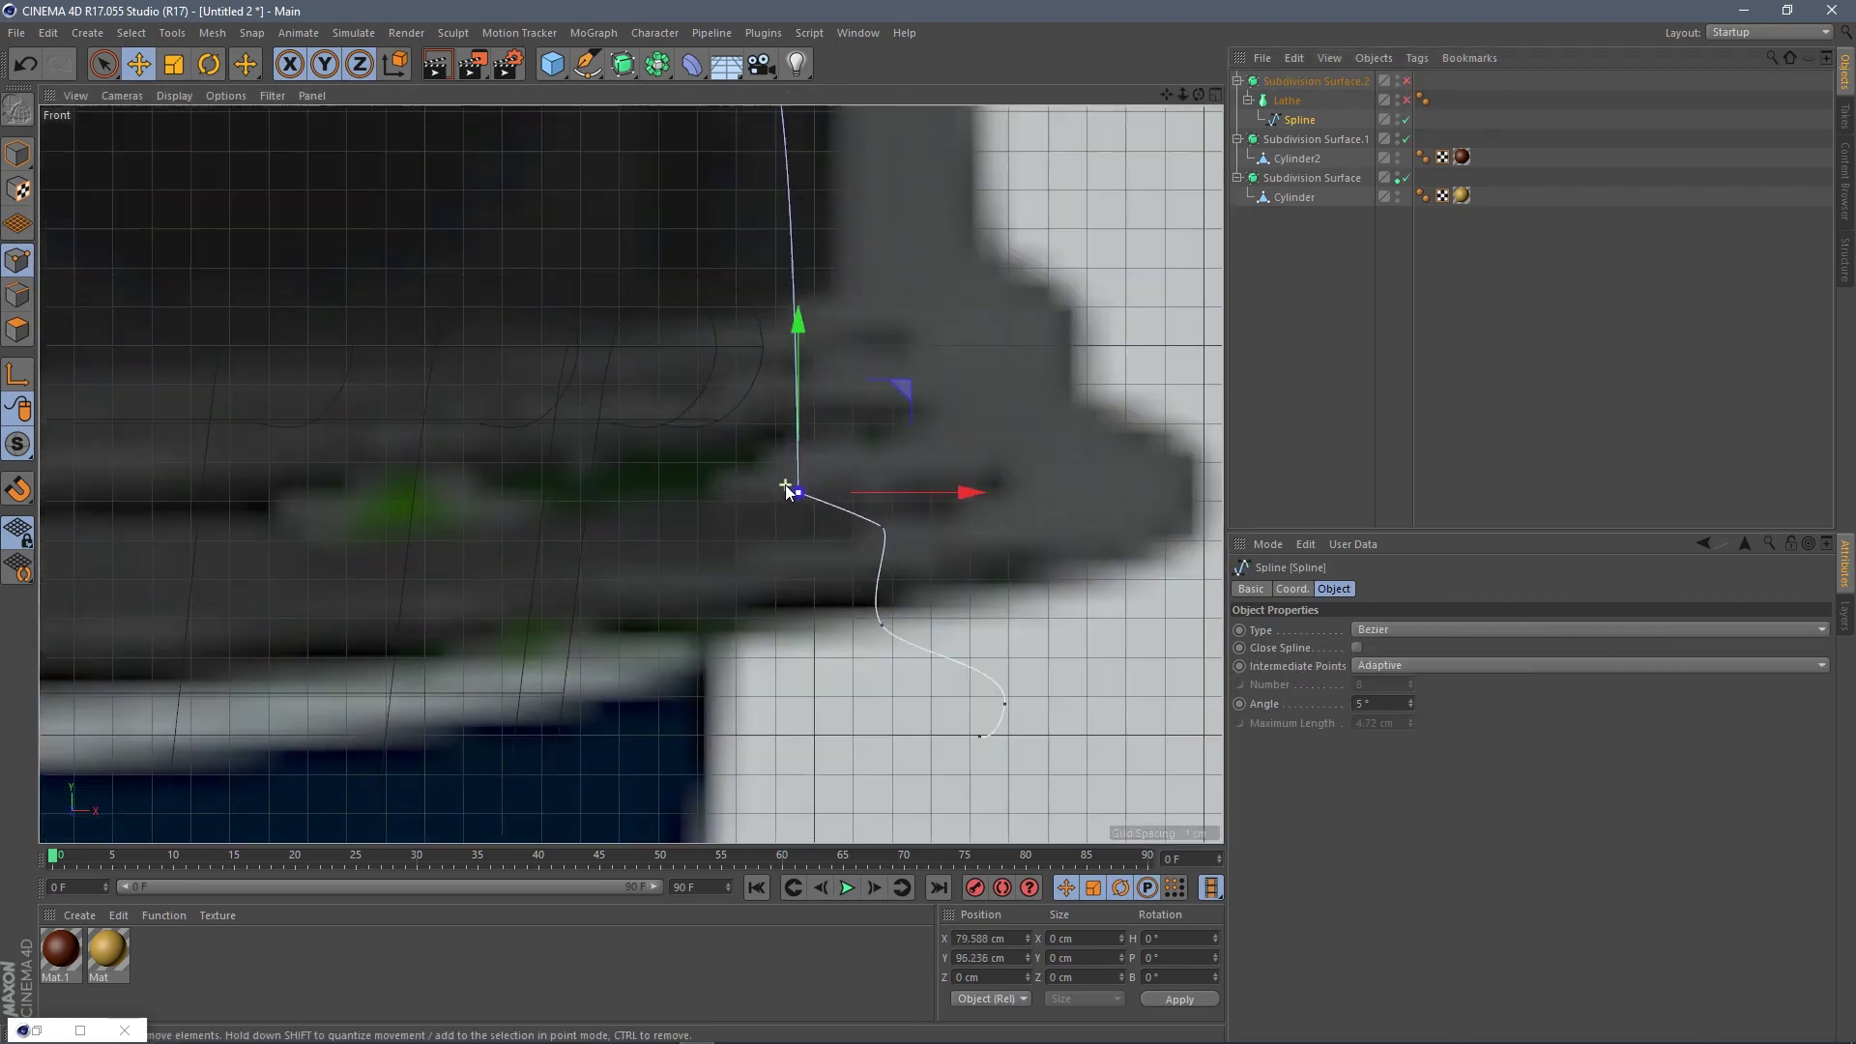
{"action": "right_click", "coordinate": [825, 510]}
{"action": "left_click", "coordinate": [866, 554]}
{"action": "left_click_drag", "start_coordinate": [804, 509], "coordinate": [907, 544]}
- Turn the Lathe and the lid's Subdivision Surface back on and view the whole cup in the Perspective view
{"action": "middle_click", "coordinate": [807, 496]}
{"action": "middle_click", "coordinate": [802, 425]}
{"action": "left_click", "coordinate": [1407, 101]}
{"action": "left_click", "coordinate": [1407, 82]}
{"action": "middle_click", "coordinate": [841, 295]}
{"action": "middle_click", "coordinate": [580, 319]}
{"action": "left_click_drag", "start_coordinate": [906, 377], "coordinate": [746, 395], "text": "alt"}
{"action": "scroll", "coordinate": [745, 331], "scroll_direction": "down", "scroll_amount": 5}
{"action": "scroll", "coordinate": [712, 337], "scroll_direction": "up", "scroll_amount": 3}
- Duplicate the lid's Lathe outside the Subdivision Surface, turn off the original, and select the copy together with its spline
{"action": "left_click", "coordinate": [1282, 102]}
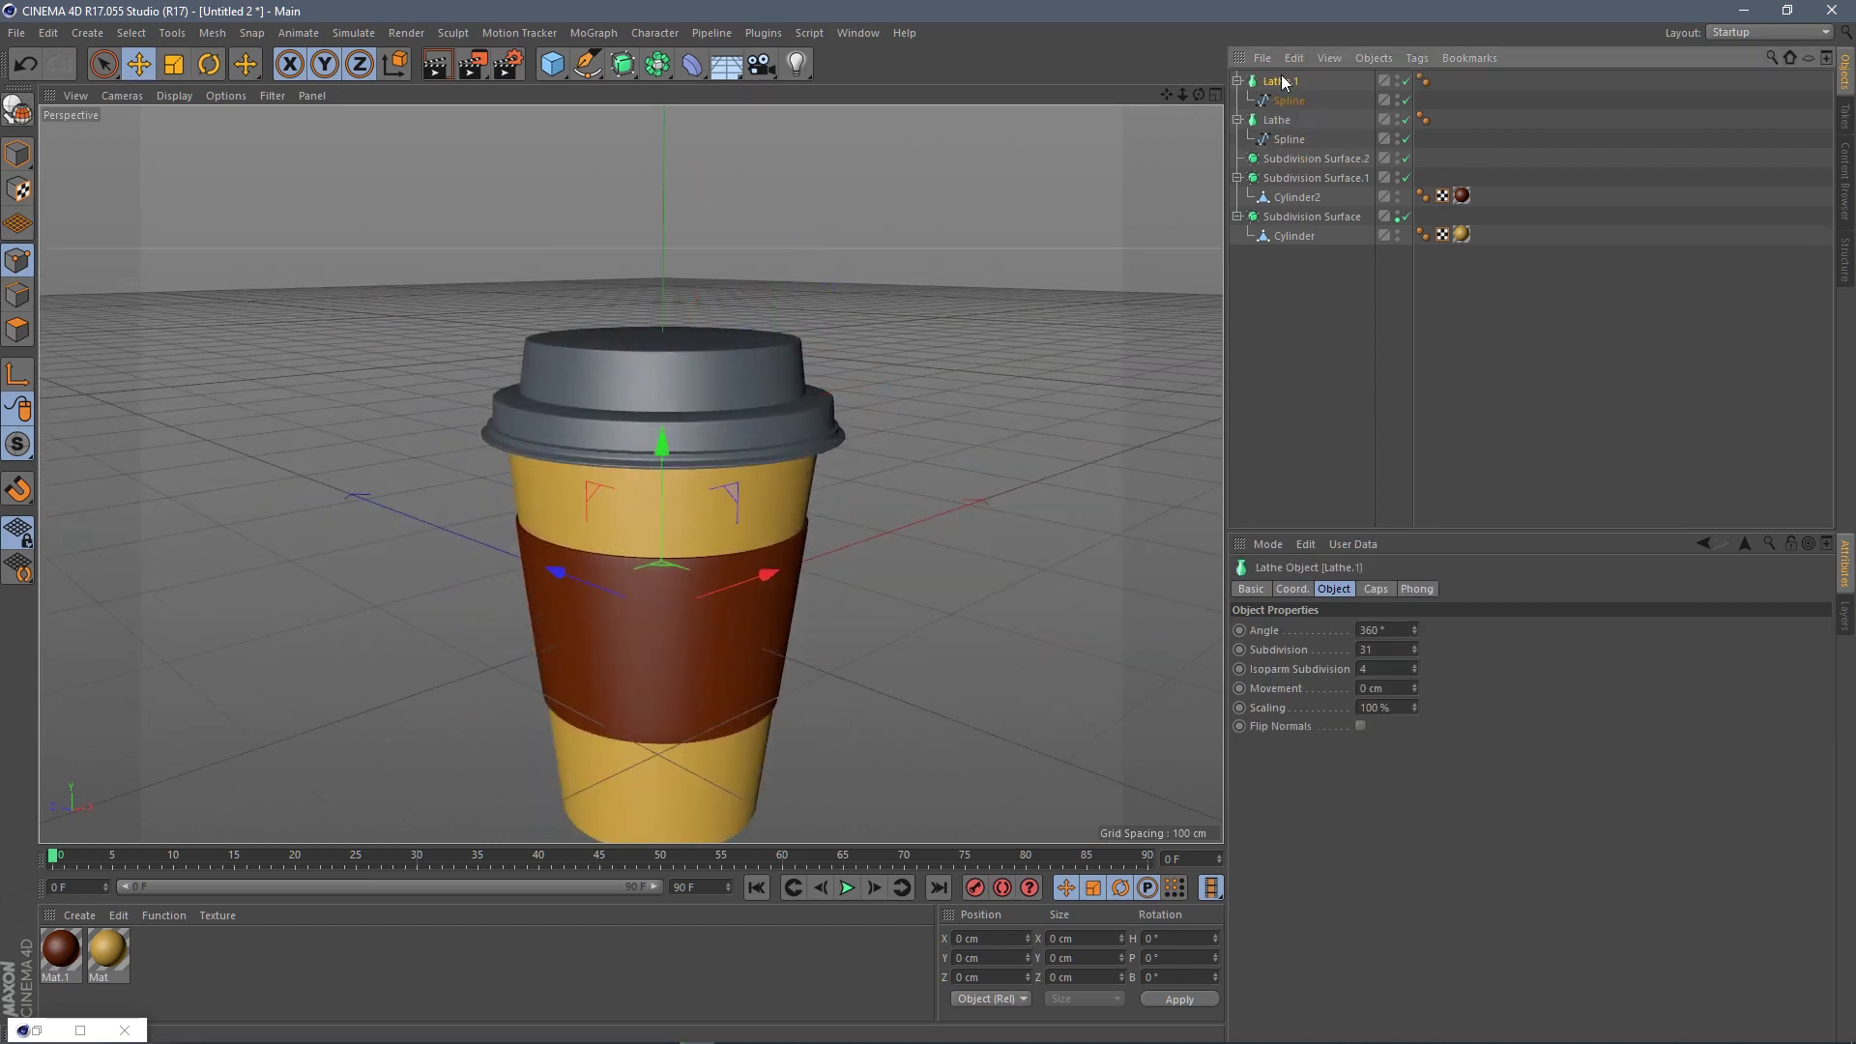
{"action": "left_click", "coordinate": [1282, 102]}
{"action": "left_click", "coordinate": [1281, 83]}
{"action": "left_click", "coordinate": [1285, 103], "text": "ctrl"}
- Display Gouraud Shading (Lines) and merge the copied Lathe and its spline into one polygon object with Connect Objects + Delete
{"action": "left_click", "coordinate": [174, 96]}
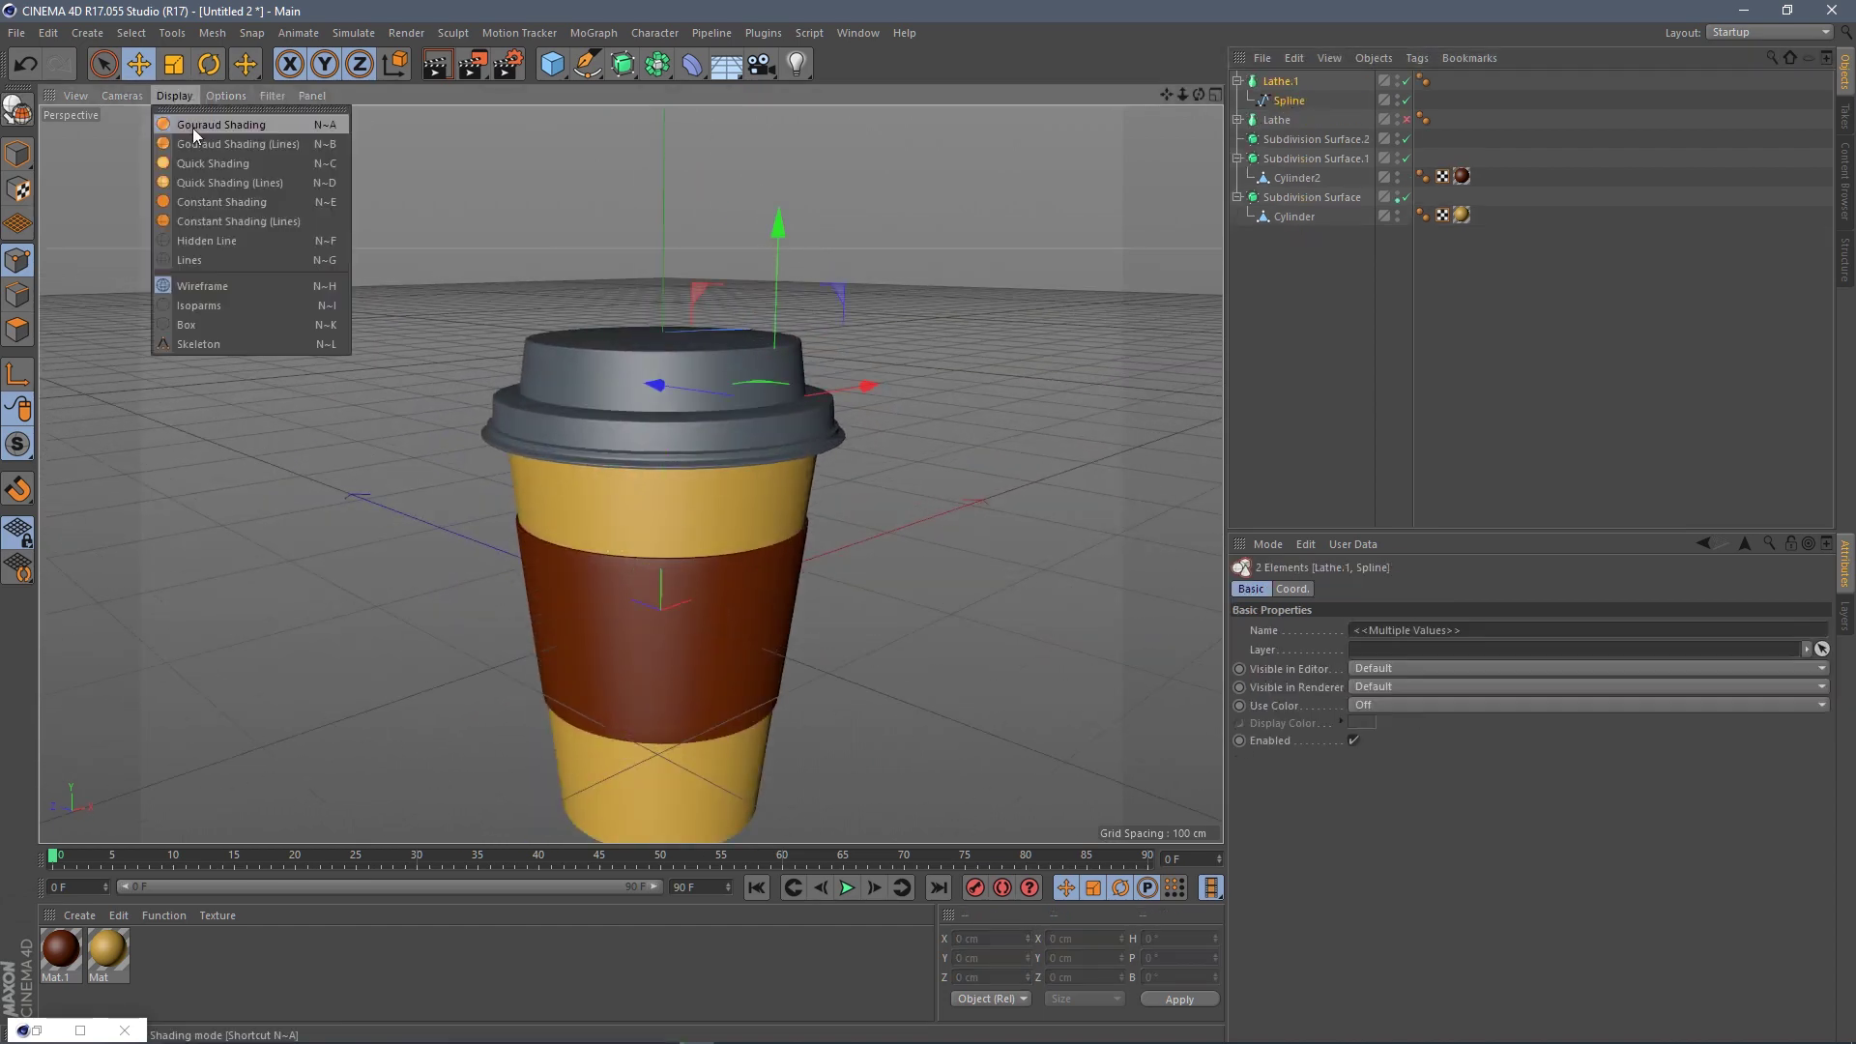
{"action": "left_click", "coordinate": [194, 144]}
{"action": "scroll", "coordinate": [677, 369], "scroll_direction": "up", "scroll_amount": 2}
{"action": "left_click_drag", "start_coordinate": [677, 368], "coordinate": [680, 474], "text": "alt"}
{"action": "right_click", "coordinate": [1286, 85]}
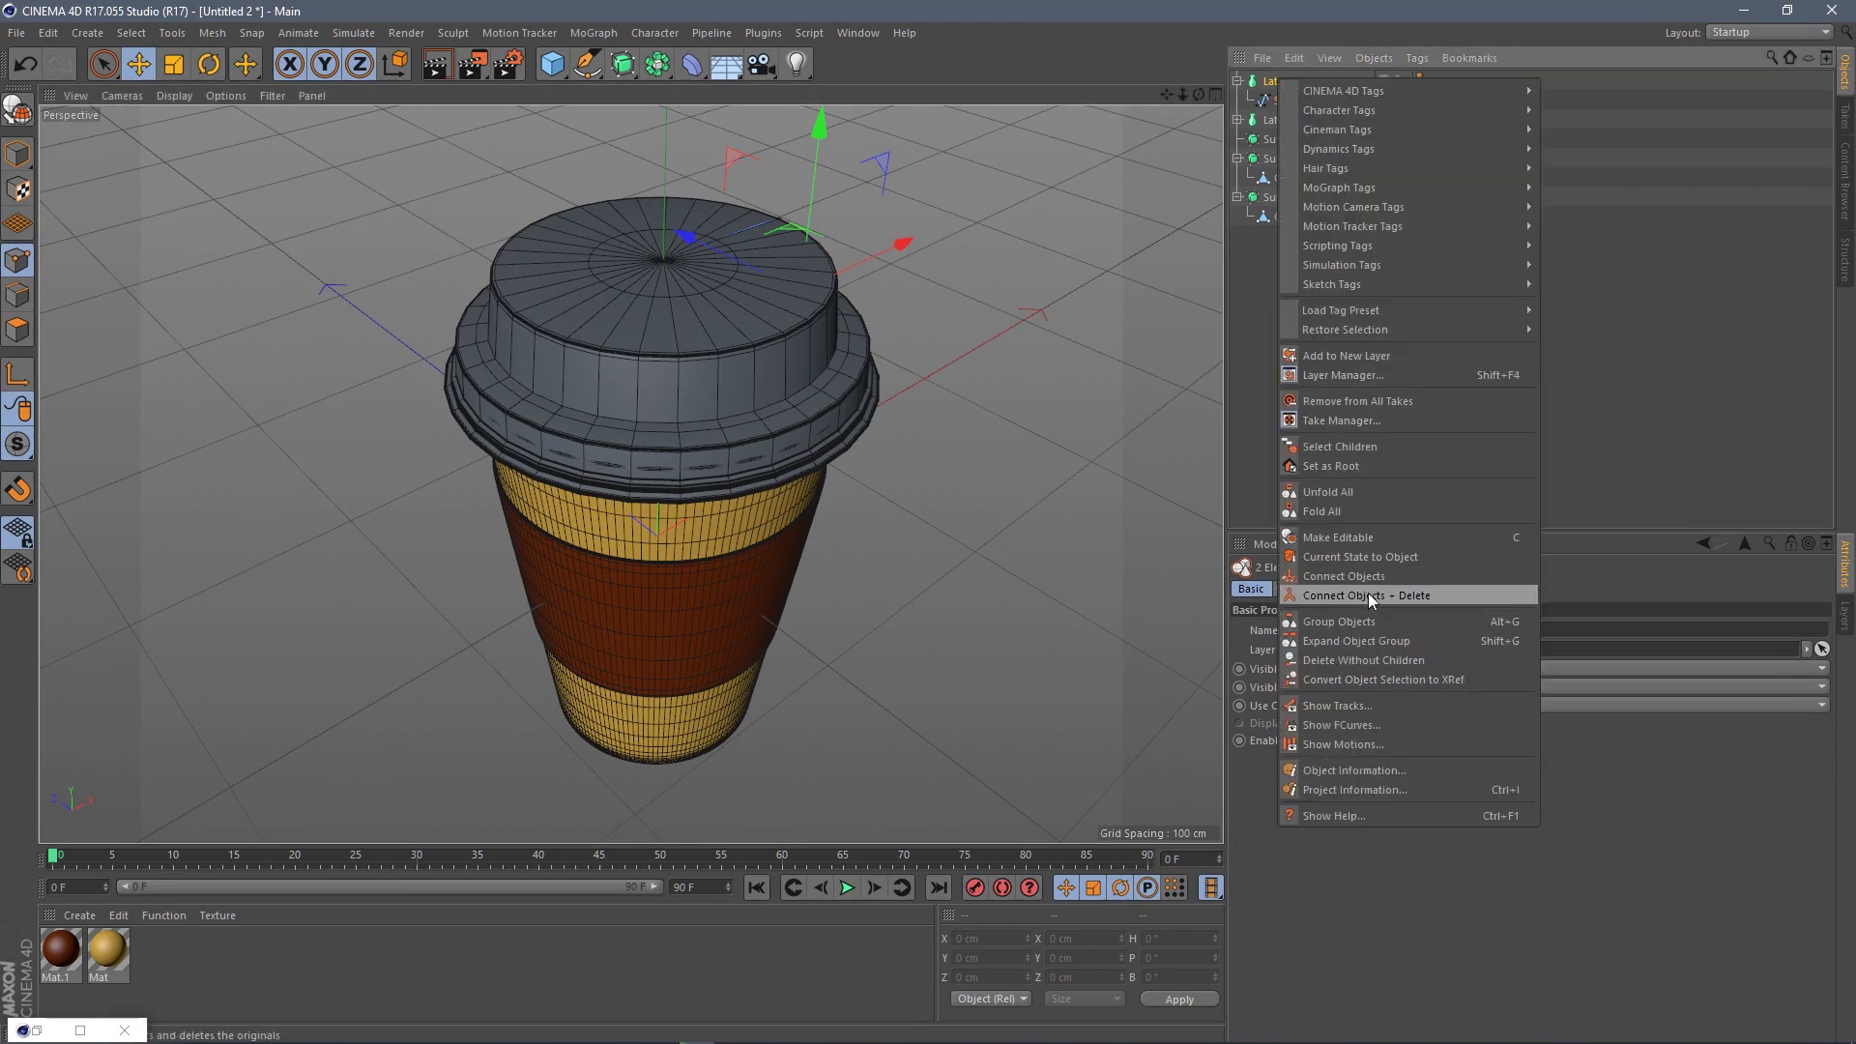
{"action": "left_click", "coordinate": [1371, 621]}
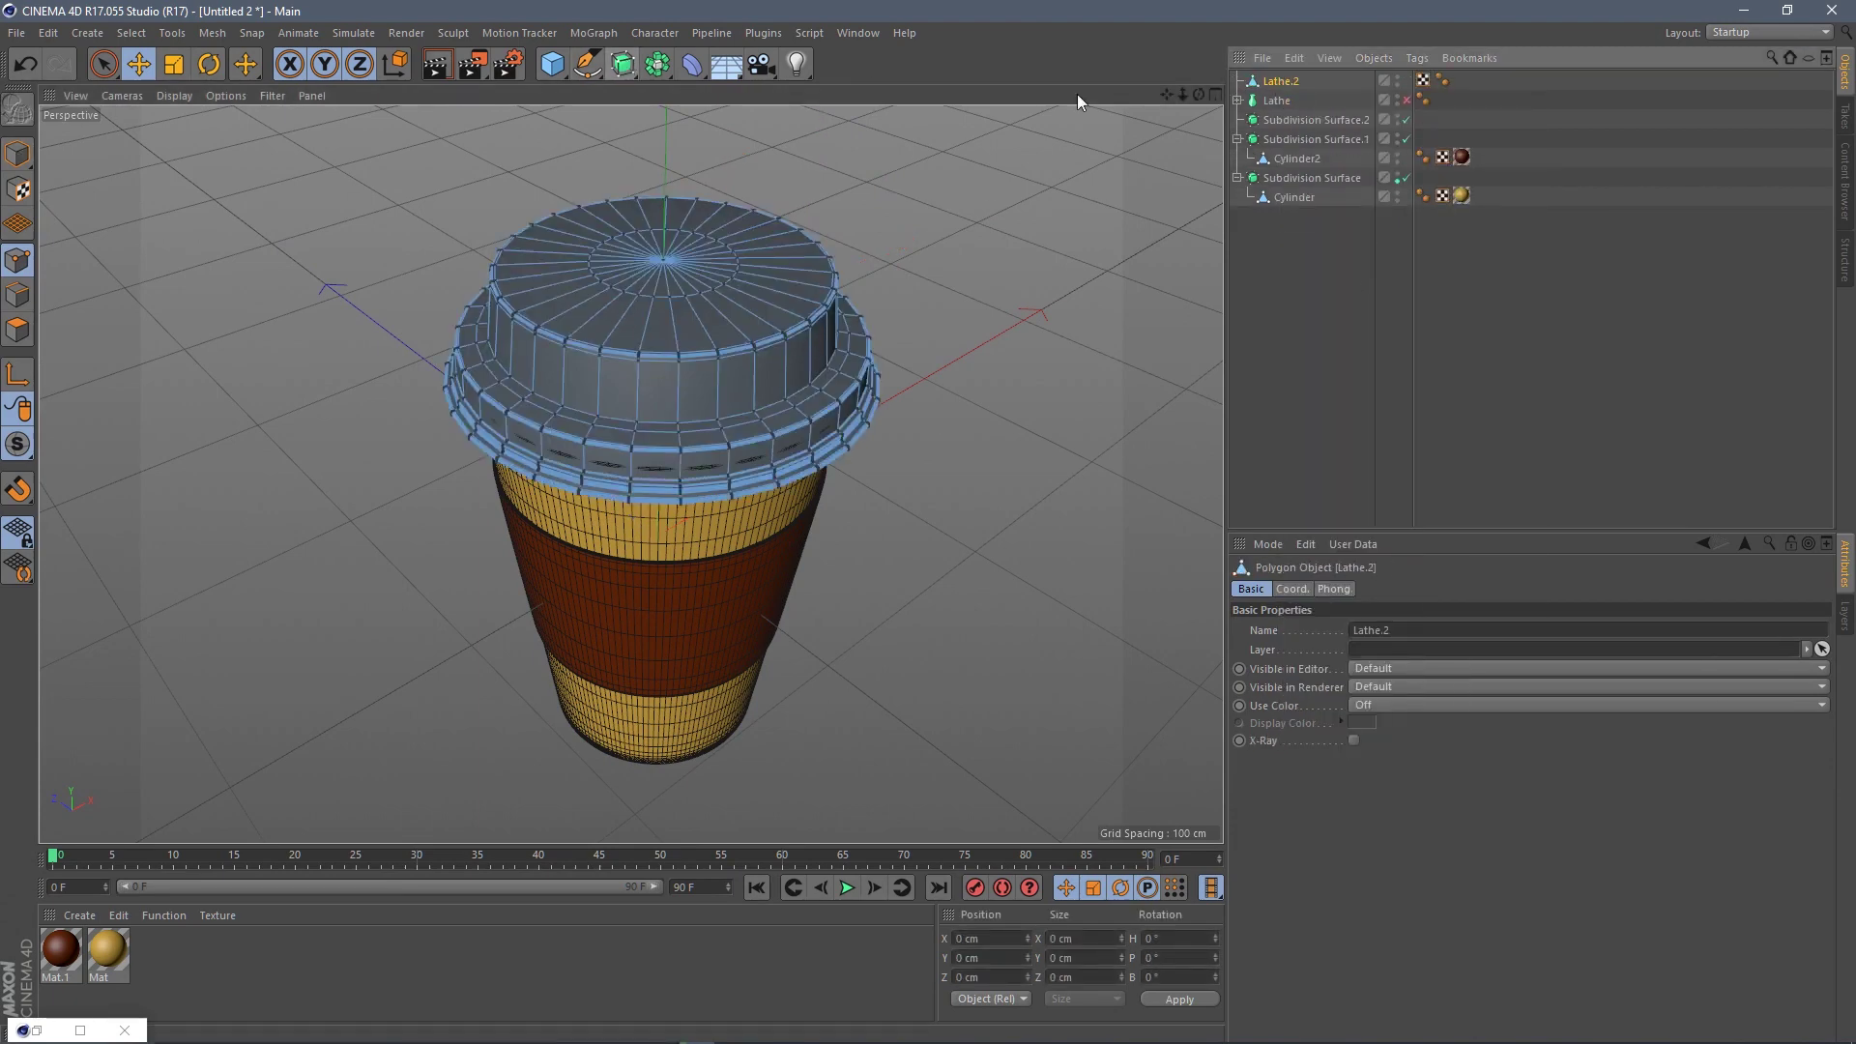
- Place the polygon lid under Subdivision Surface.2 and display the model in Gouraud Shading without lines
{"action": "left_click_drag", "start_coordinate": [1295, 120], "coordinate": [1293, 83]}
{"action": "left_click", "coordinate": [17, 153]}
{"action": "left_click", "coordinate": [174, 96]}
{"action": "left_click", "coordinate": [186, 125]}
{"action": "scroll", "coordinate": [588, 332], "scroll_direction": "down", "scroll_amount": 3}
{"action": "scroll", "coordinate": [667, 345], "scroll_direction": "up", "scroll_amount": 2}
{"action": "left_click_drag", "start_coordinate": [671, 348], "coordinate": [637, 269], "text": "alt"}
{"action": "left_click", "coordinate": [671, 418]}
{"action": "left_click_drag", "start_coordinate": [677, 471], "coordinate": [683, 465]}
{"action": "left_click_drag", "start_coordinate": [769, 410], "coordinate": [704, 446], "text": "alt"}
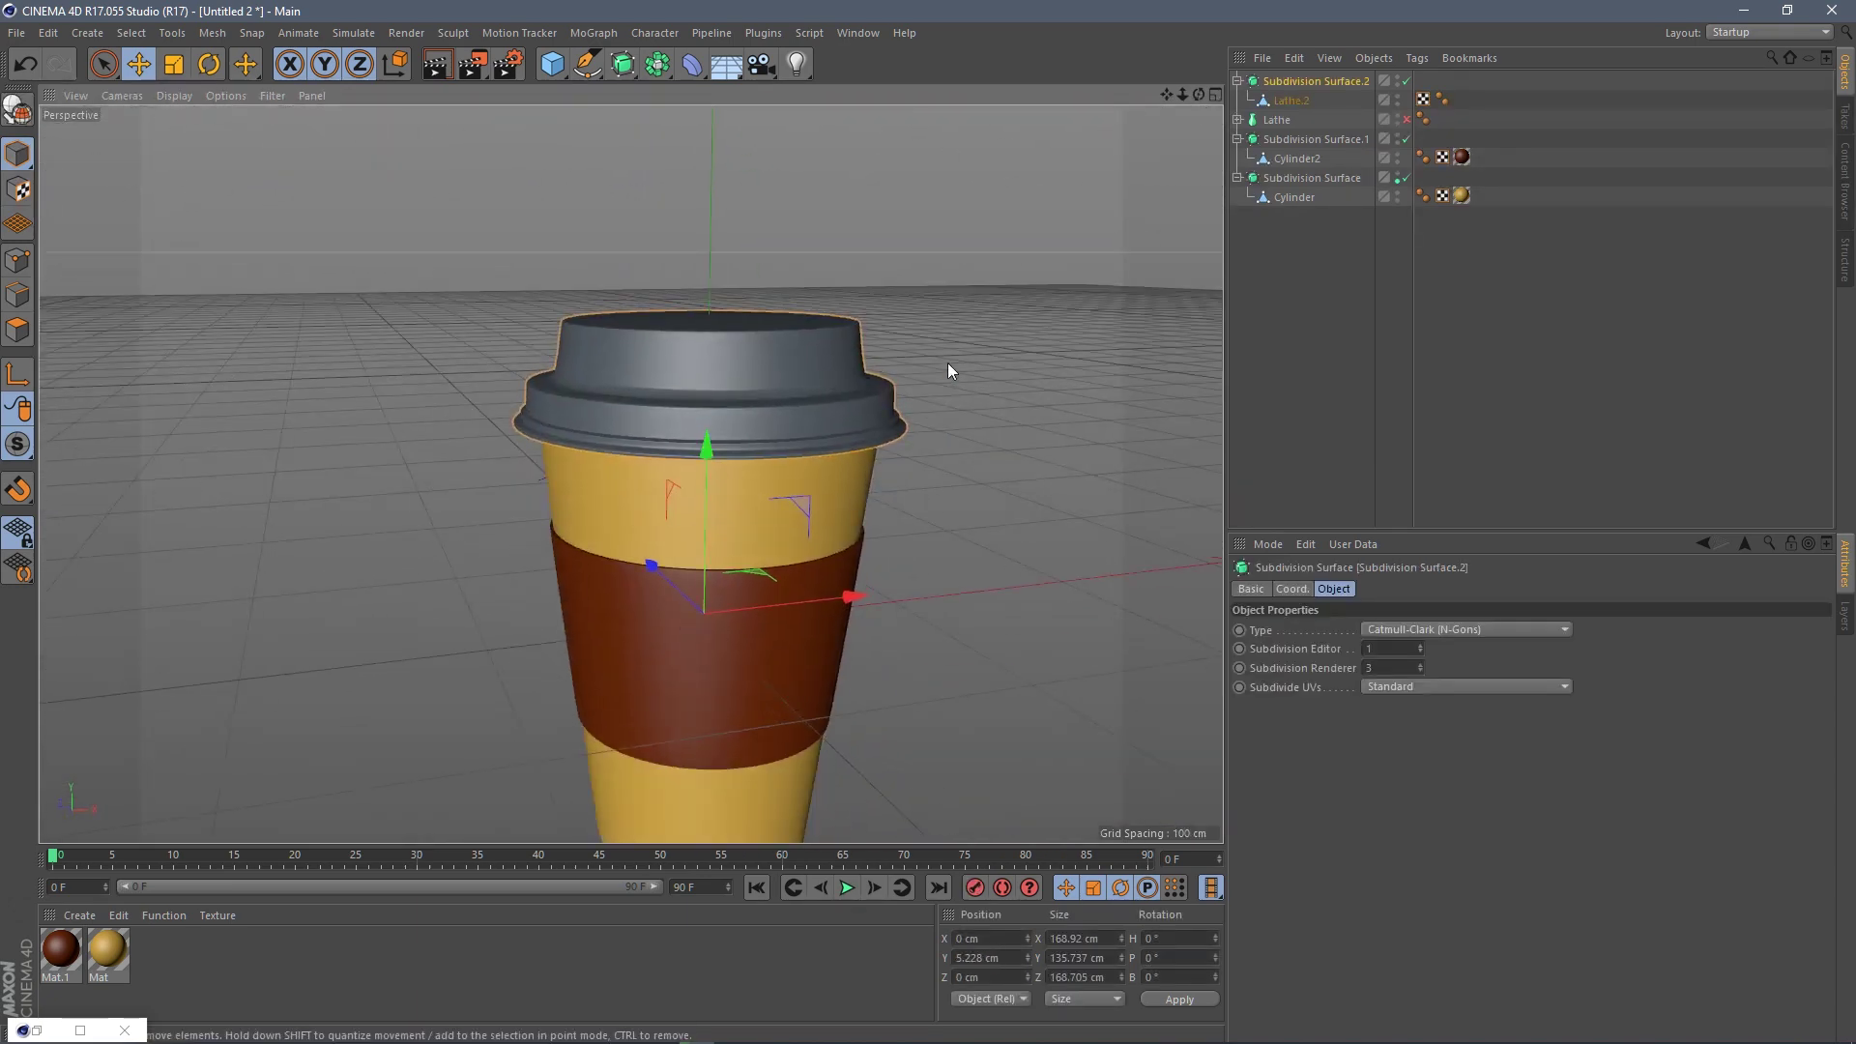
- Show the shading lines, compare the lid with Render.tif in Photoshop, and return to Cinema 4D
{"action": "left_click", "coordinate": [948, 361]}
{"action": "scroll", "coordinate": [676, 364], "scroll_direction": "down", "scroll_amount": 4}
{"action": "left_click_drag", "start_coordinate": [676, 364], "coordinate": [619, 445], "text": "alt"}
{"action": "scroll", "coordinate": [619, 444], "scroll_direction": "up", "scroll_amount": 3}
{"action": "left_click", "coordinate": [174, 96]}
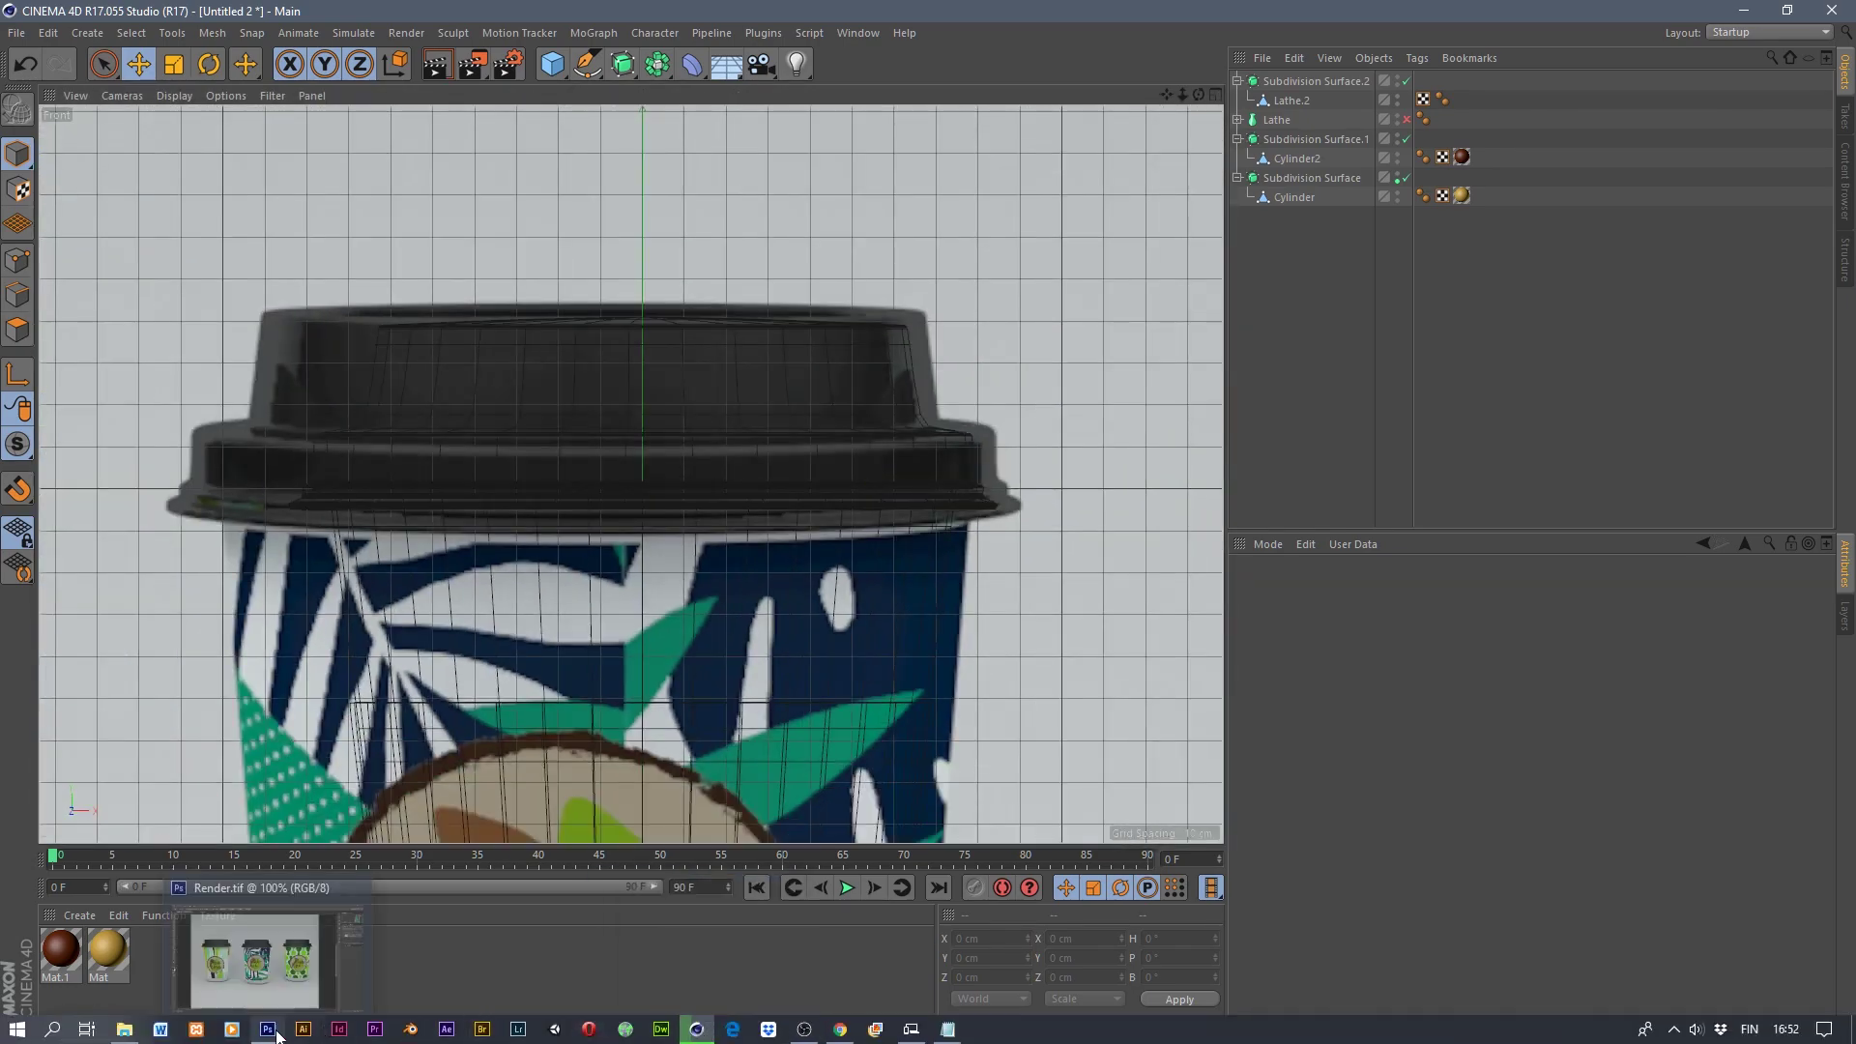
{"action": "left_click", "coordinate": [271, 1031]}
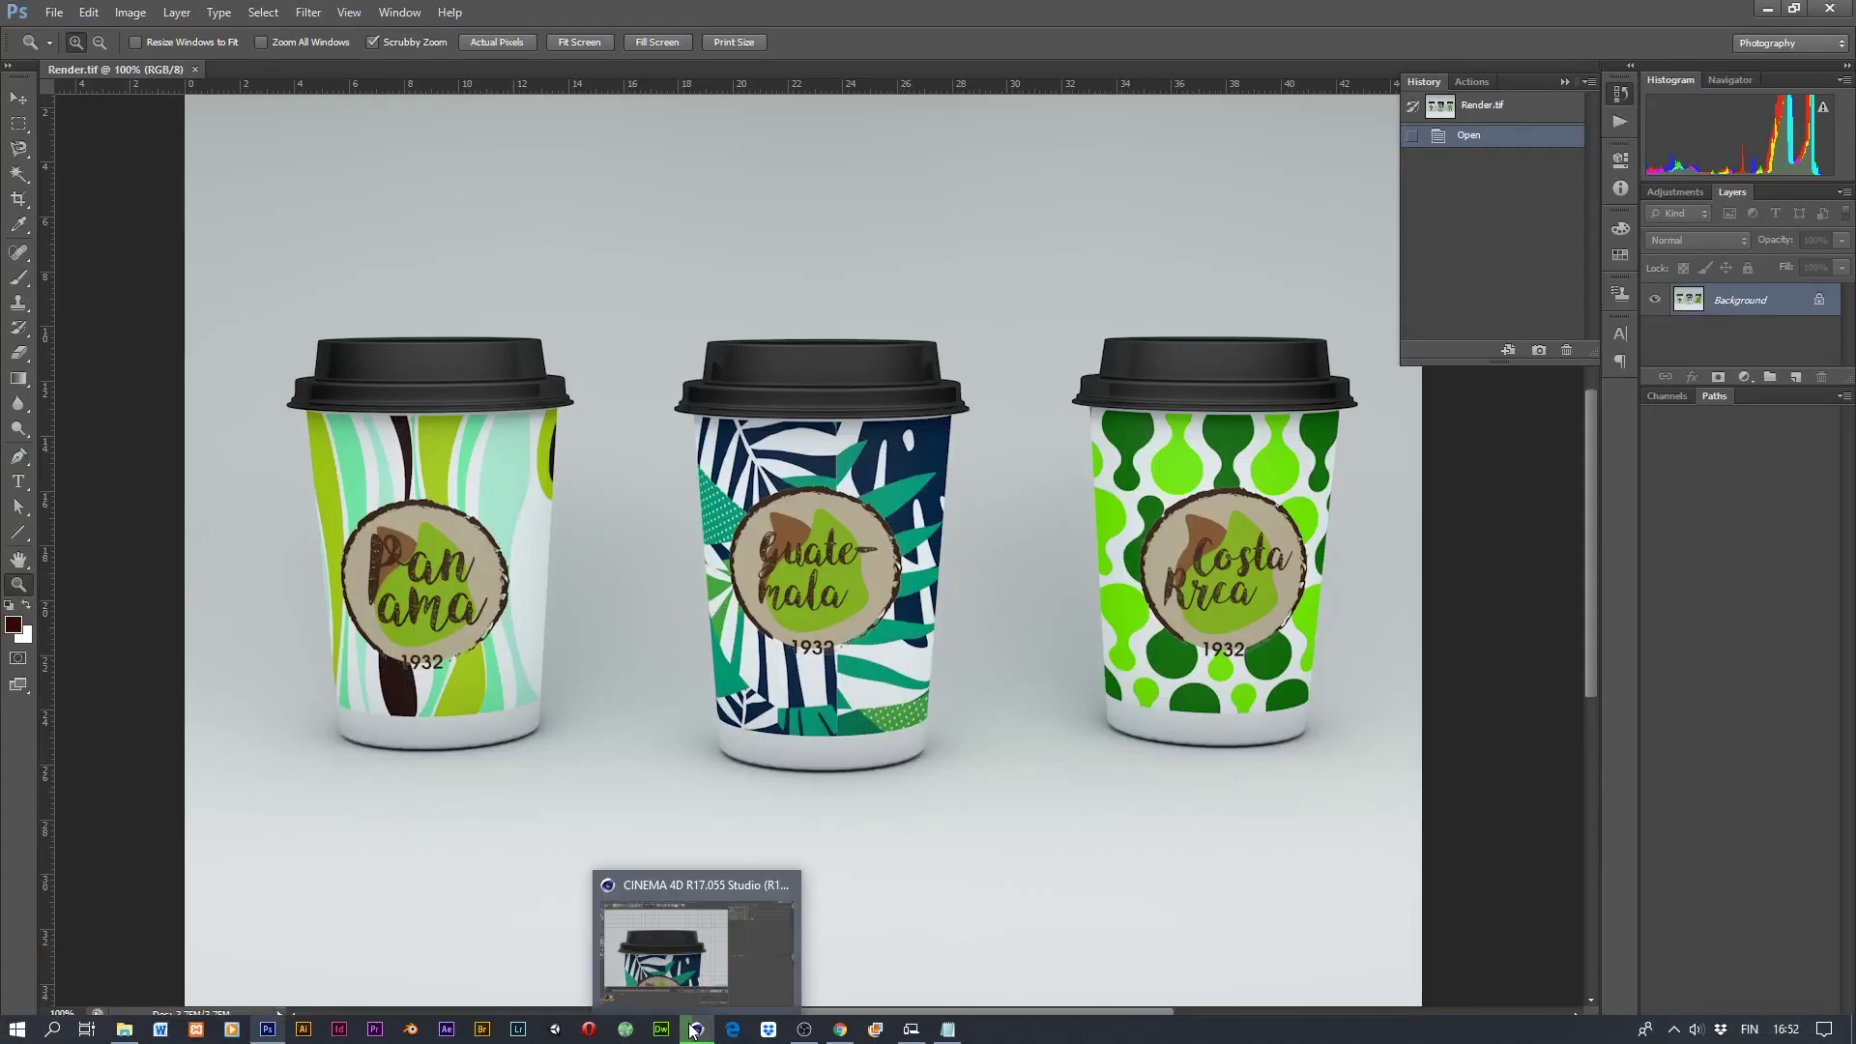
{"action": "left_click", "coordinate": [709, 1032]}
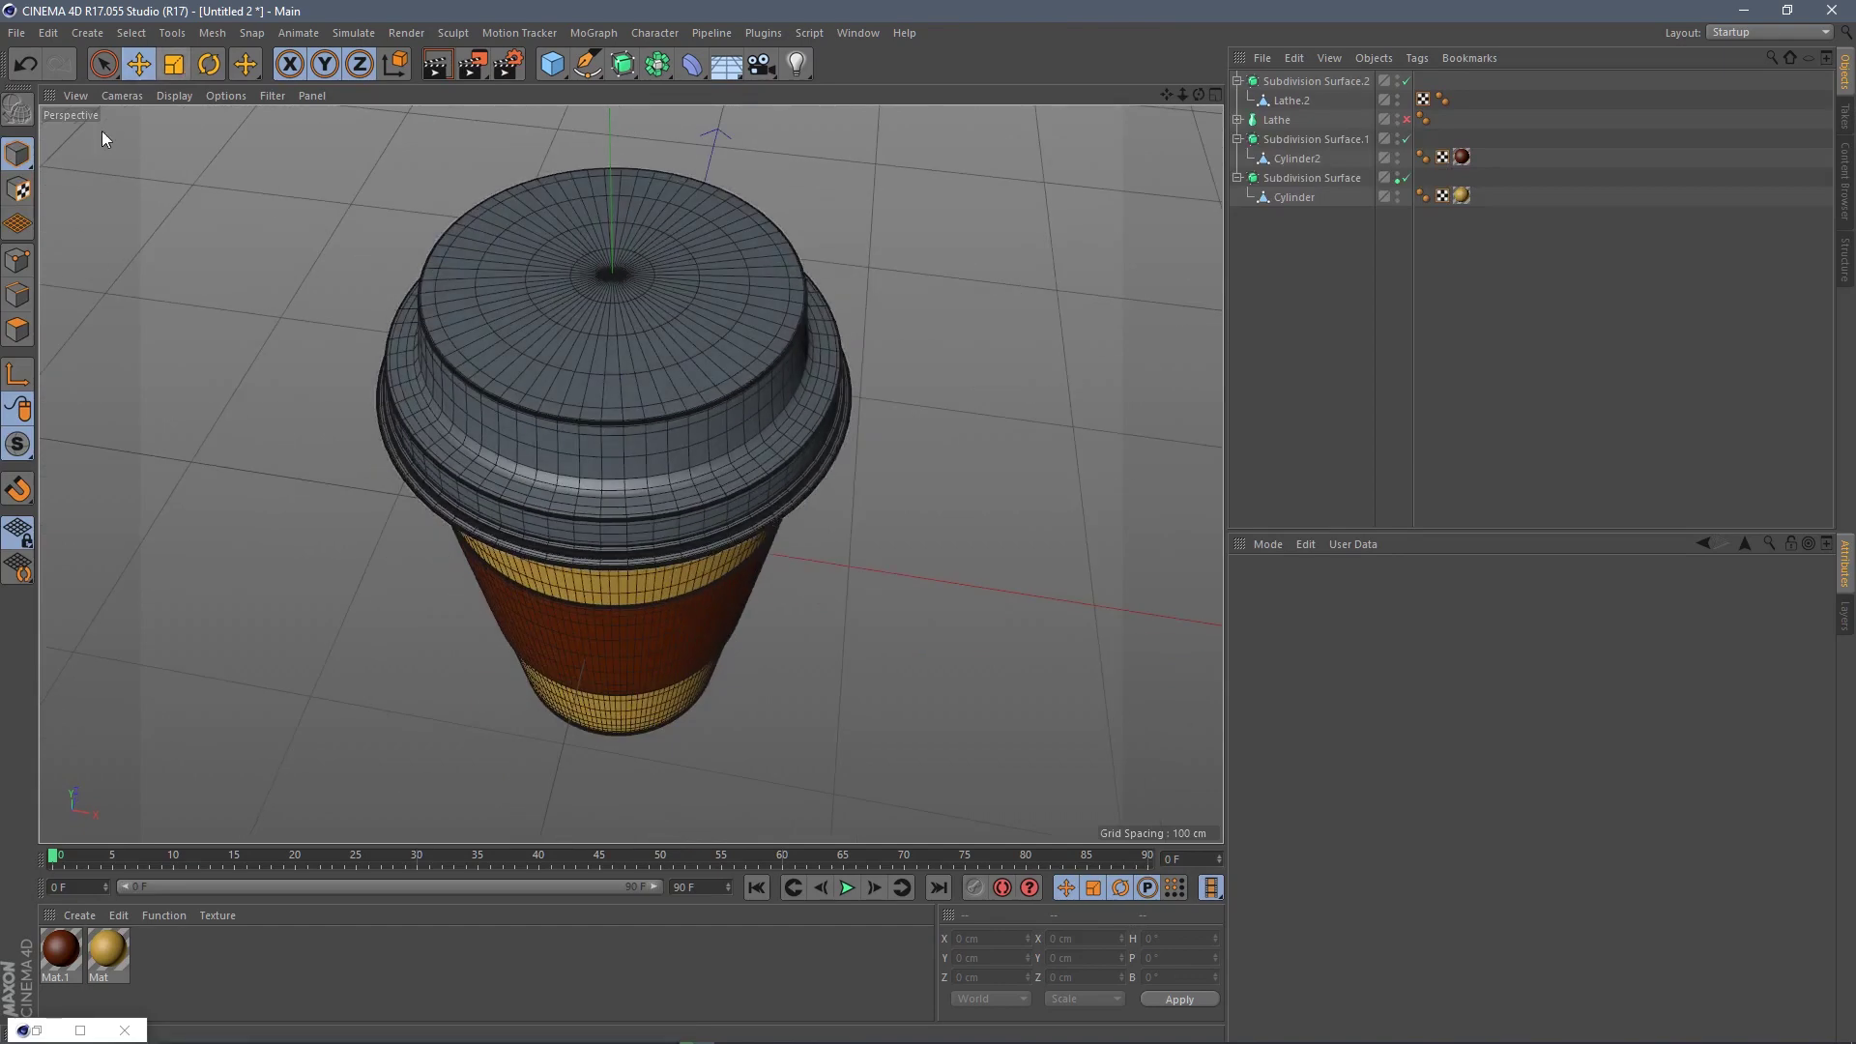
- Turn off the lid's Subdivision Surface, select the outer ring of polygons on its top, and loop-cut that ring with the Knife
{"action": "left_click", "coordinate": [1268, 100]}
{"action": "left_click", "coordinate": [1407, 82]}
{"action": "right_click", "coordinate": [571, 360]}
{"action": "left_click", "coordinate": [181, 33]}
{"action": "left_click", "coordinate": [104, 60]}
{"action": "mouse_move", "coordinate": [483, 325]}
{"action": "left_mouse_down"}
{"action": "mouse_move", "coordinate": [526, 334]}
{"action": "mouse_move", "coordinate": [519, 317]}
{"action": "left_mouse_up"}
{"action": "right_click", "coordinate": [744, 350]}
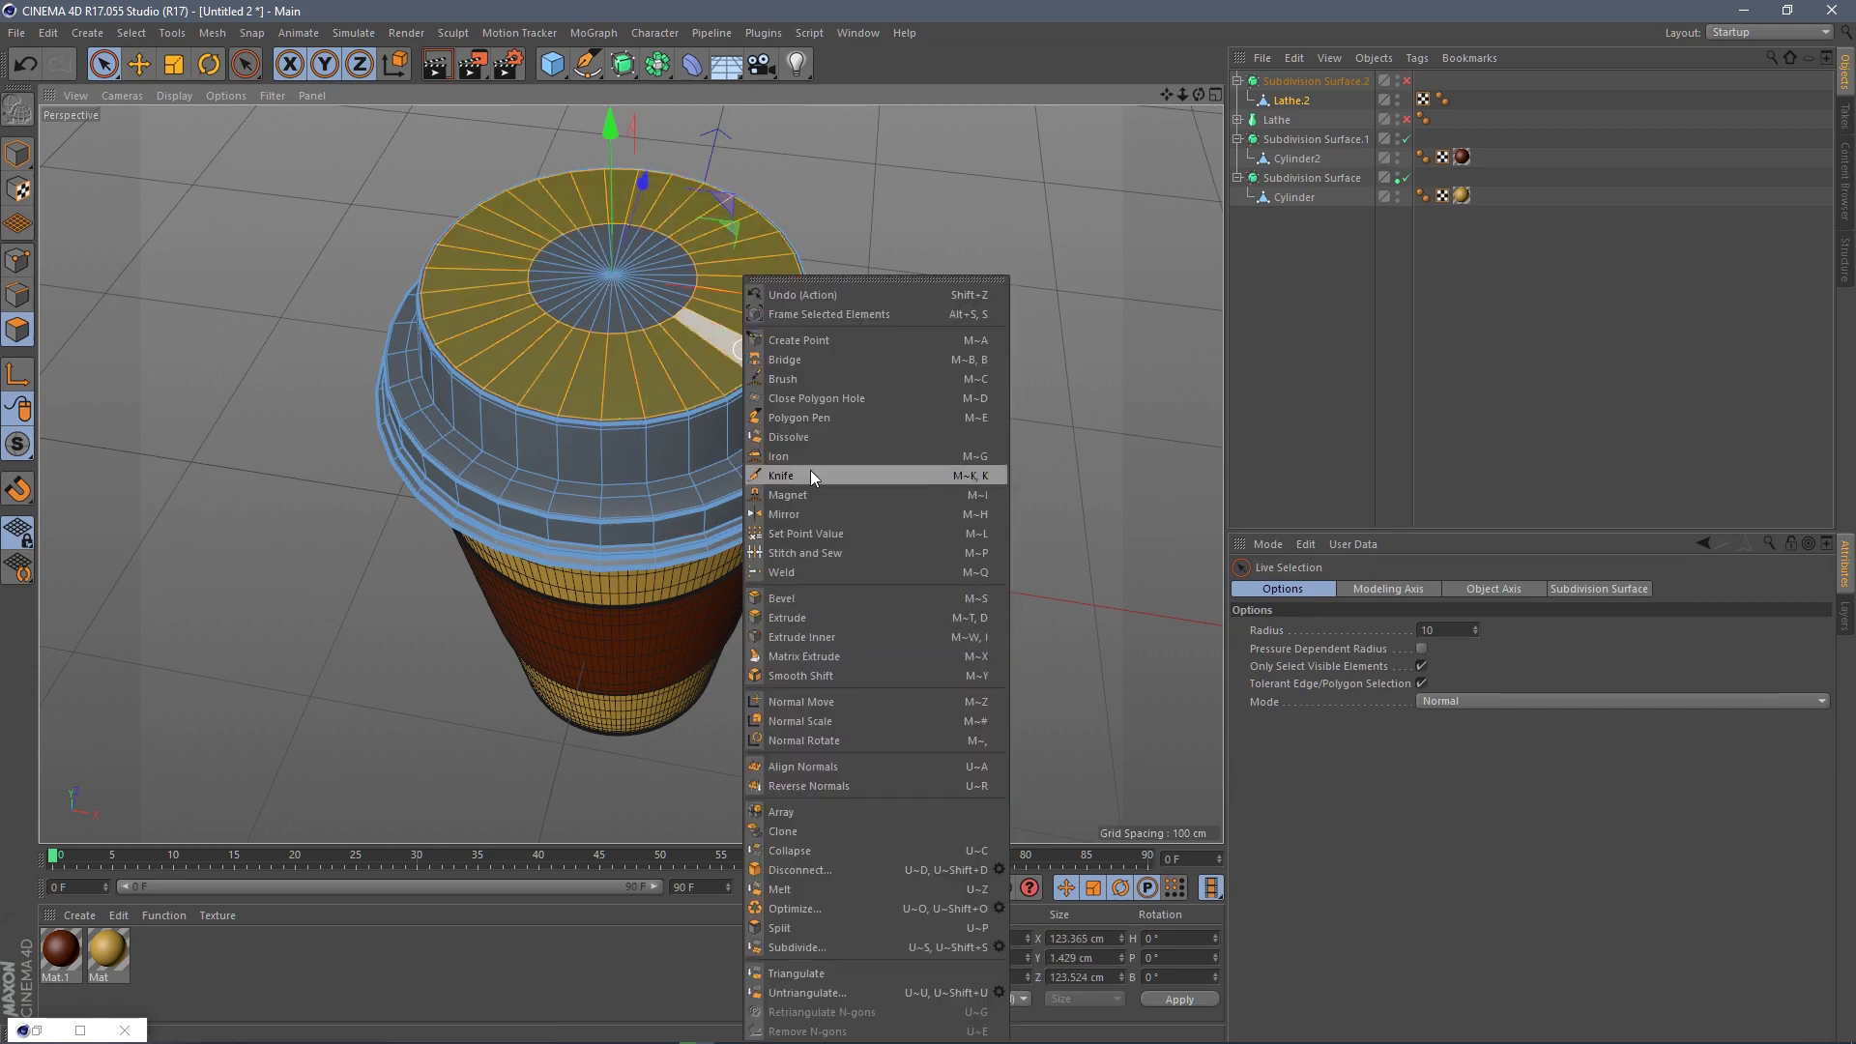
{"action": "left_click", "coordinate": [781, 475]}
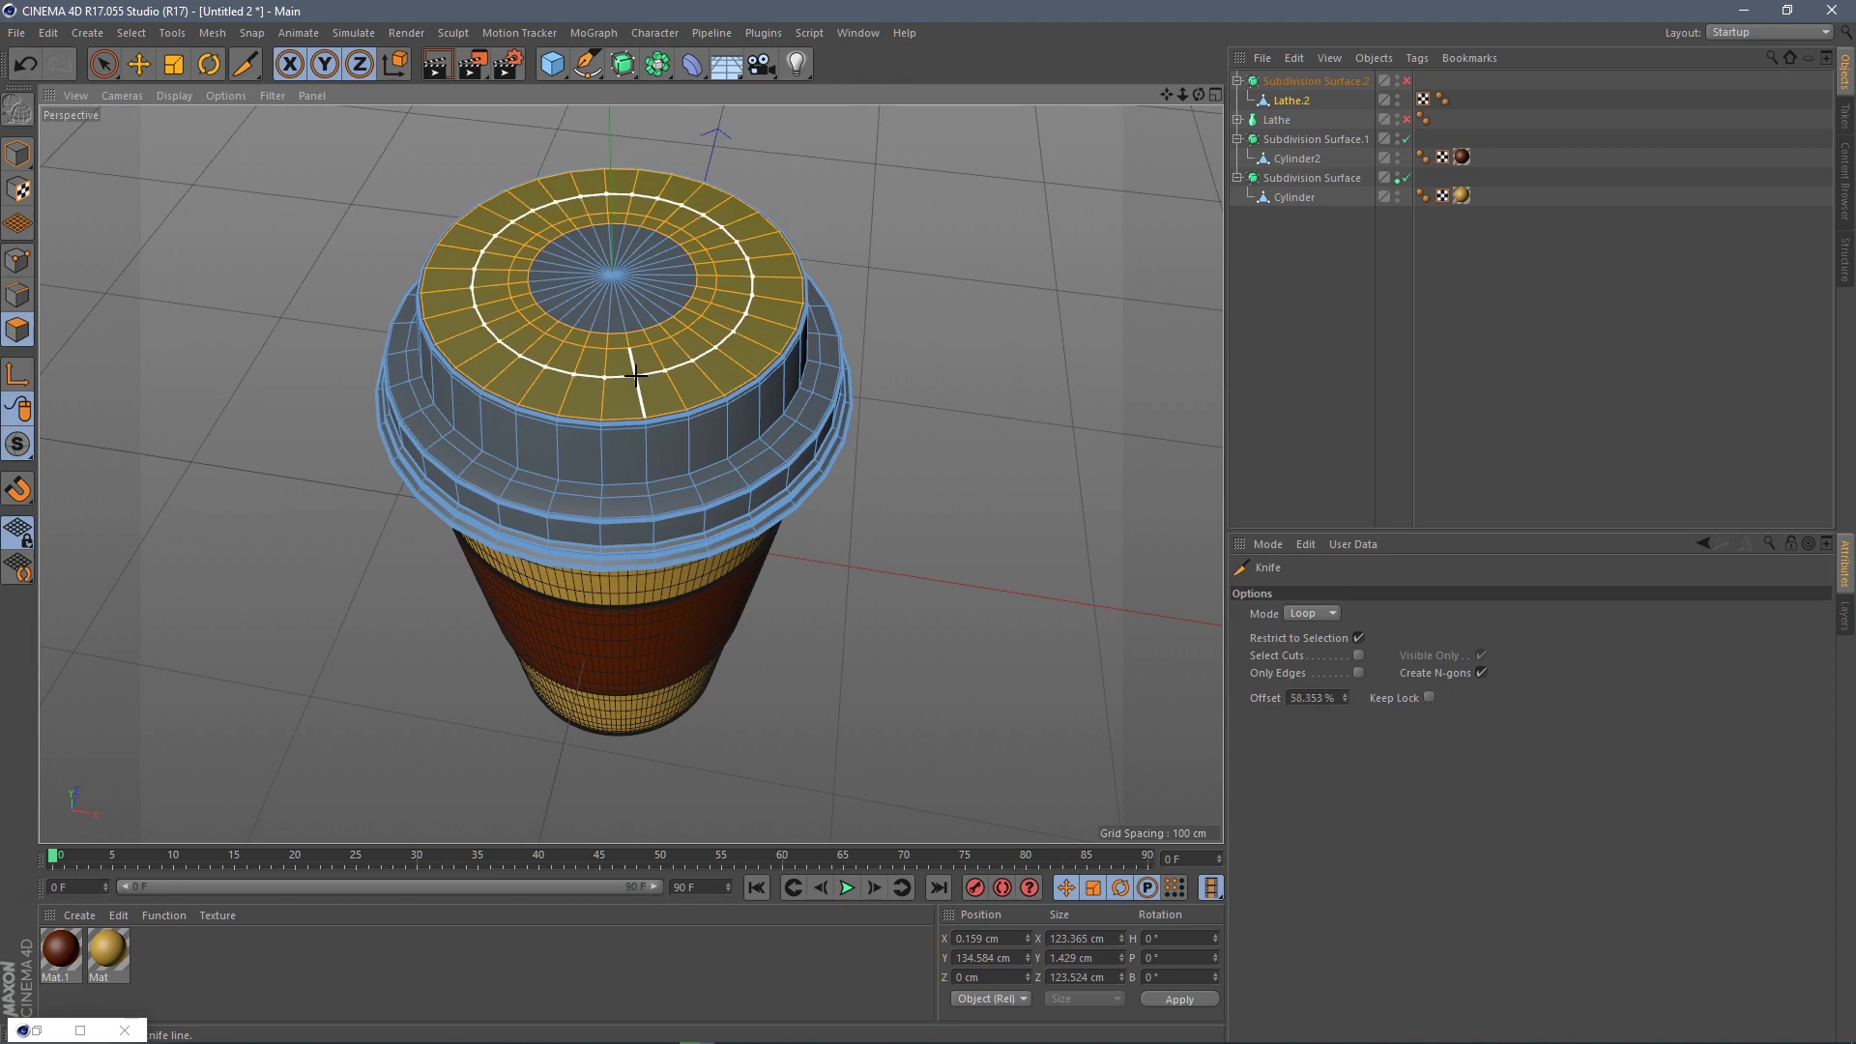
- Select an arc-shaped section of the two outer polygon rows on the lid's top for the recess
{"action": "left_click", "coordinate": [104, 64]}
{"action": "left_click", "coordinate": [552, 379]}
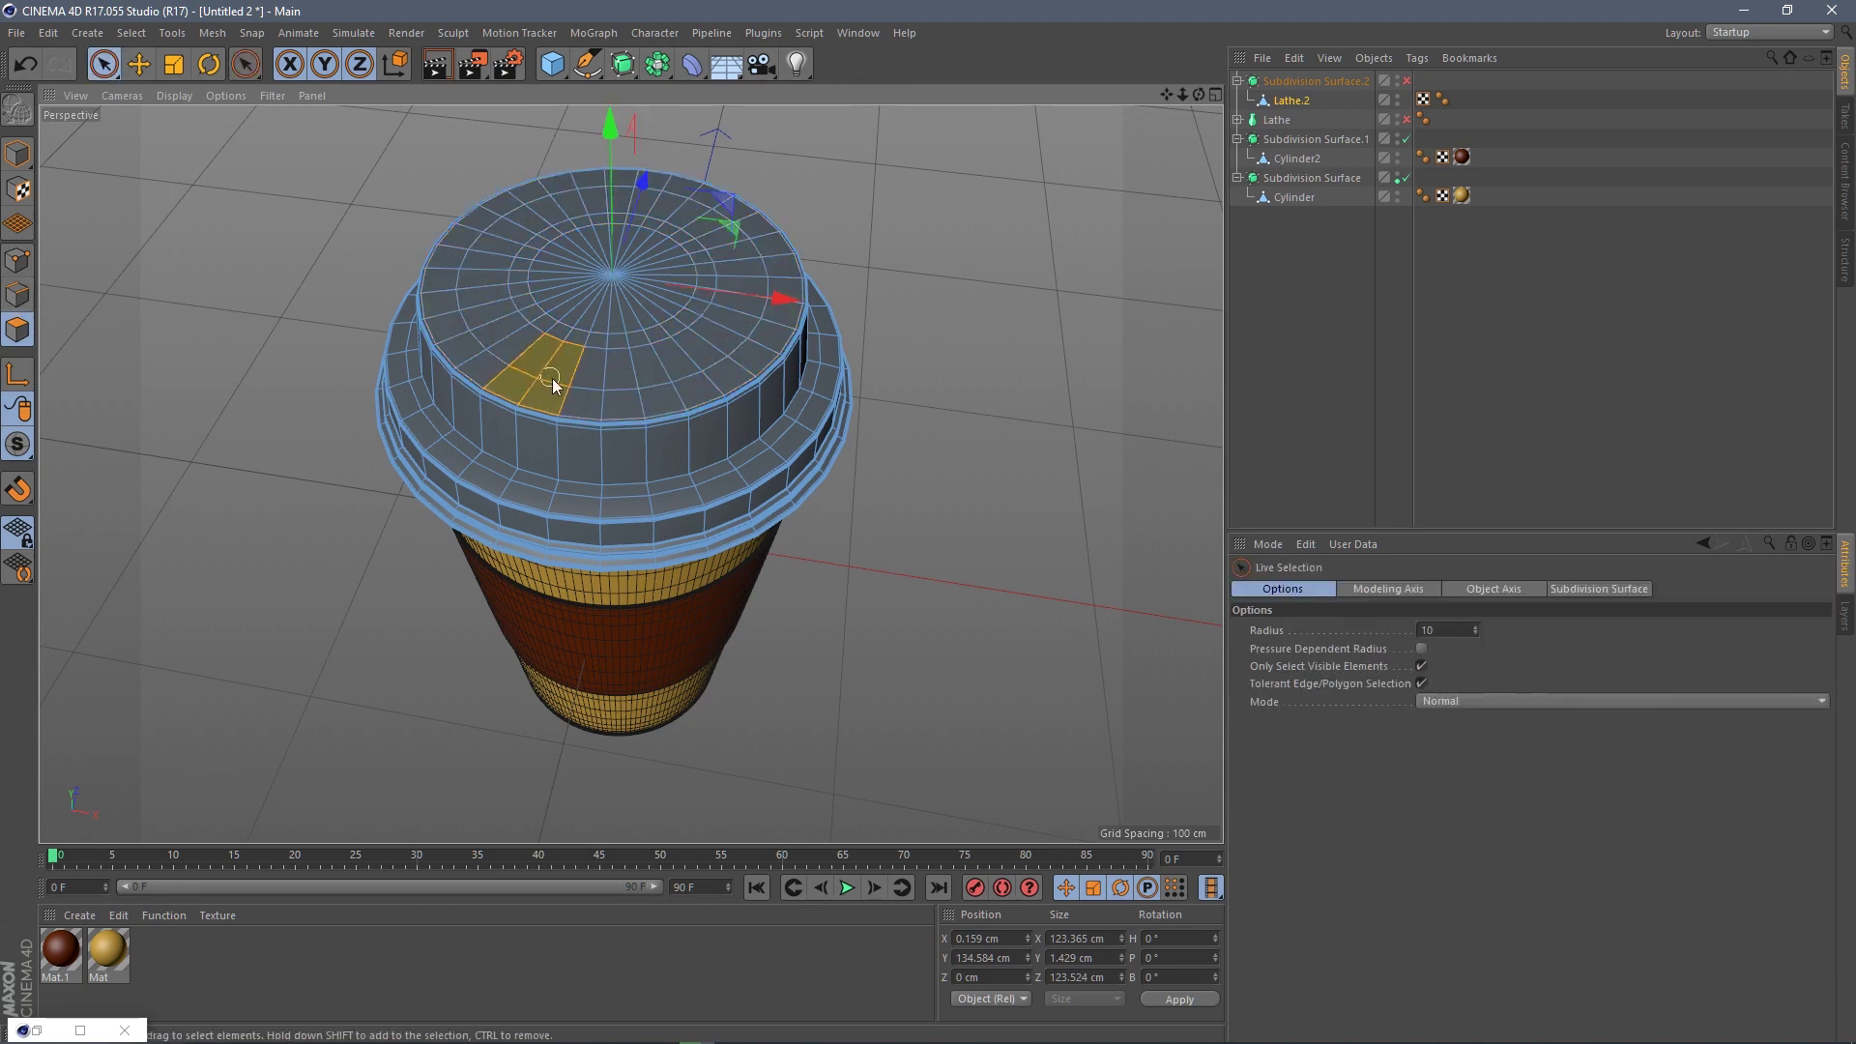
{"action": "scroll", "coordinate": [671, 383], "scroll_direction": "up", "scroll_amount": 3}
{"action": "left_click_drag", "start_coordinate": [671, 383], "coordinate": [526, 304], "text": "alt"}
- Try to extrude the arc-shaped polygons on the lid's top by -0.9 cm
{"action": "right_click", "coordinate": [526, 304]}
{"action": "left_click", "coordinate": [590, 618]}
{"action": "left_click_drag", "start_coordinate": [746, 597], "coordinate": [730, 597]}
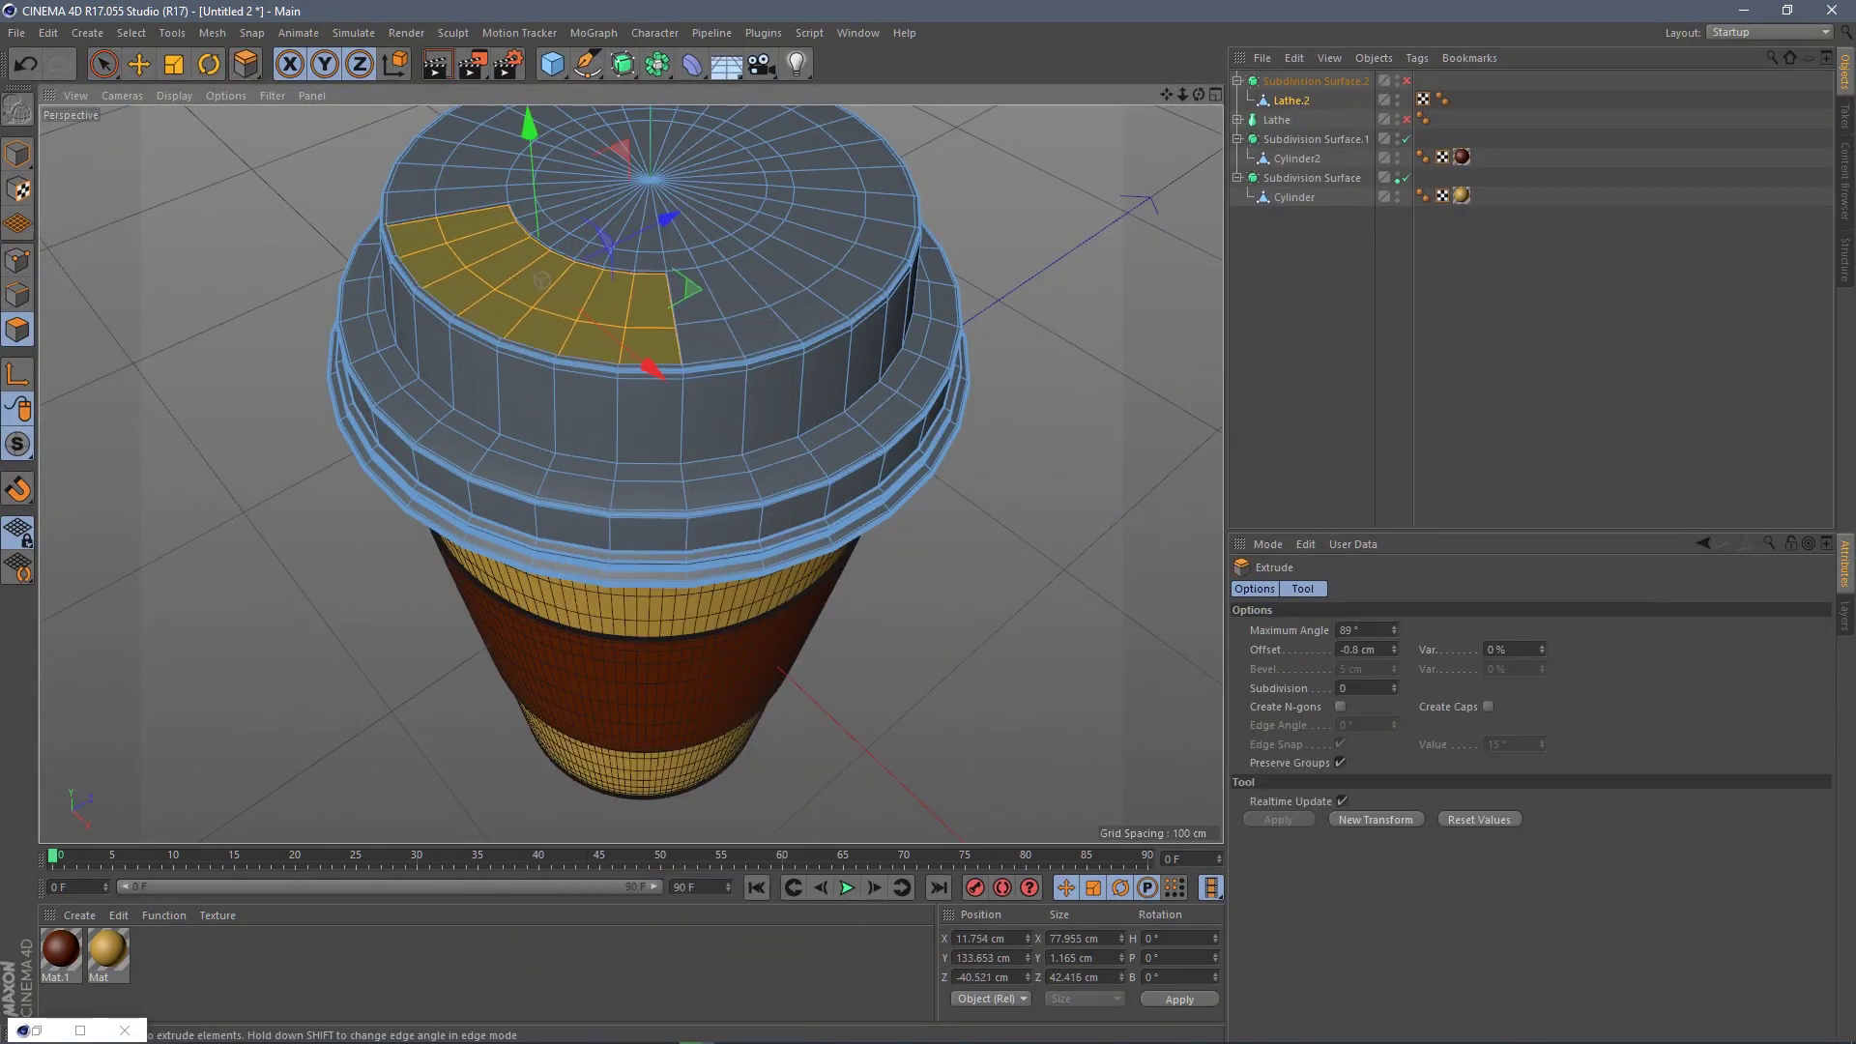
- Turn on the lid's Subdivision Surface and inspect the smoothed recess in Gouraud Shading without lines
{"action": "left_click", "coordinate": [1408, 82]}
{"action": "left_click", "coordinate": [170, 97]}
{"action": "left_click", "coordinate": [196, 118]}
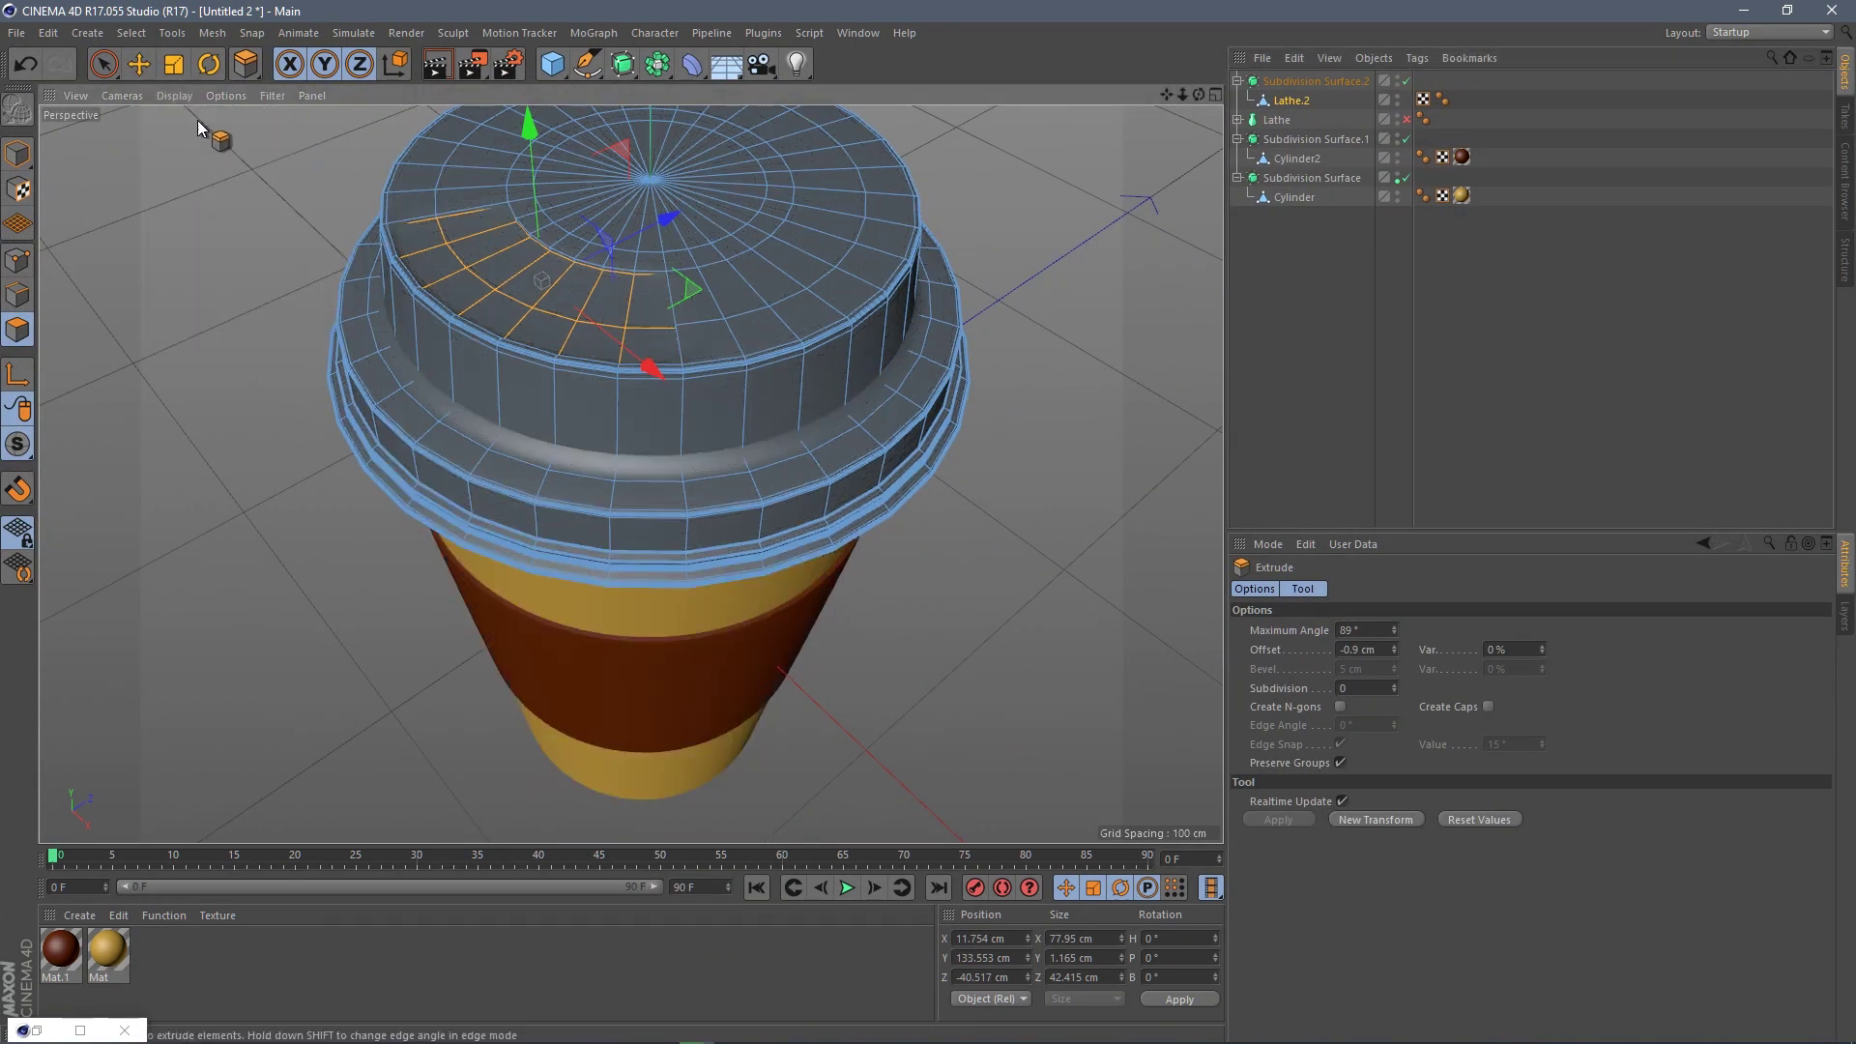
{"action": "left_click", "coordinate": [17, 154]}
{"action": "left_click_drag", "start_coordinate": [632, 474], "coordinate": [706, 327], "text": "alt"}
{"action": "scroll", "coordinate": [619, 315], "scroll_direction": "up", "scroll_amount": 3}
{"action": "mouse_move", "coordinate": [514, 286]}
{"action": "left_mouse_down", "text": "alt"}
{"action": "mouse_move", "coordinate": [493, 338]}
{"action": "mouse_move", "coordinate": [522, 319]}
{"action": "left_mouse_up", "text": "alt"}
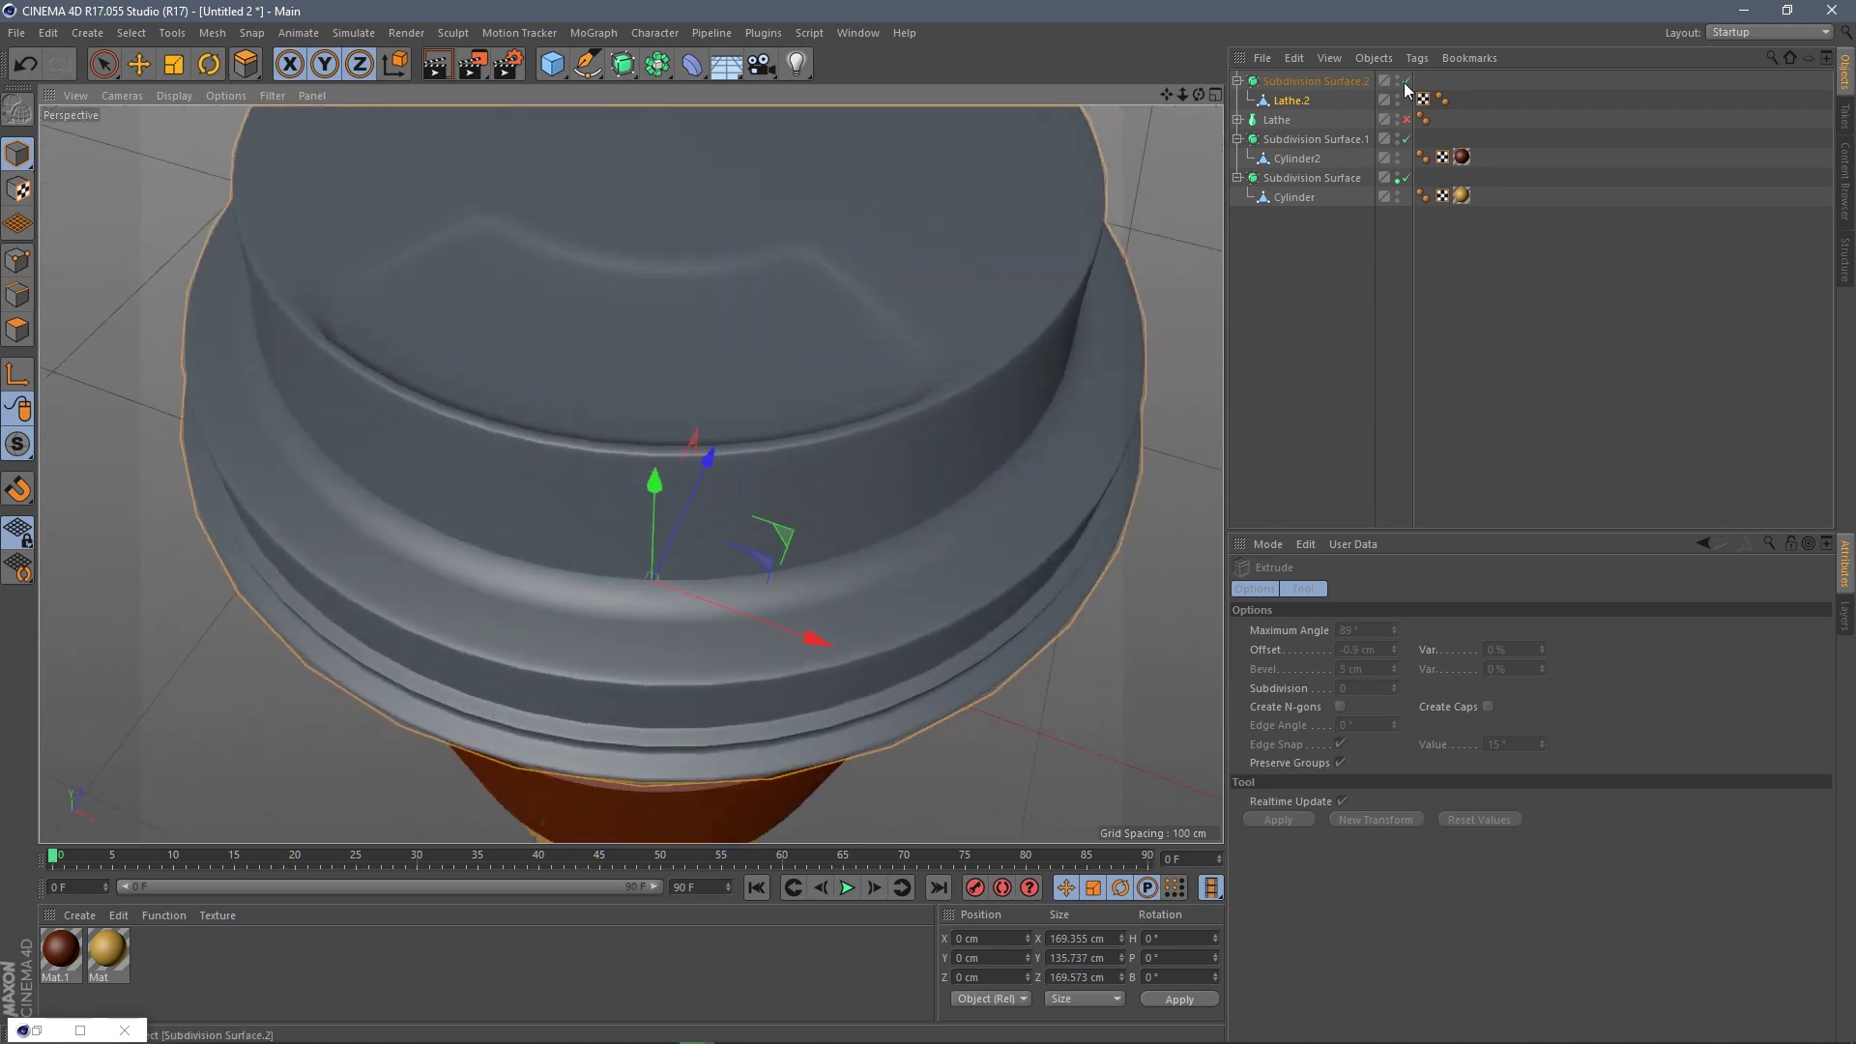
- Undo the extrusion of the arc-shaped polygons and turn off the lid's Subdivision Surface
{"action": "left_click", "coordinate": [1407, 83]}
{"action": "left_click", "coordinate": [1291, 100]}
{"action": "left_click", "coordinate": [18, 330]}
{"action": "key", "text": "ctrl+z"}
{"action": "key", "text": "ctrl+z"}
{"action": "key", "text": "ctrl+z"}
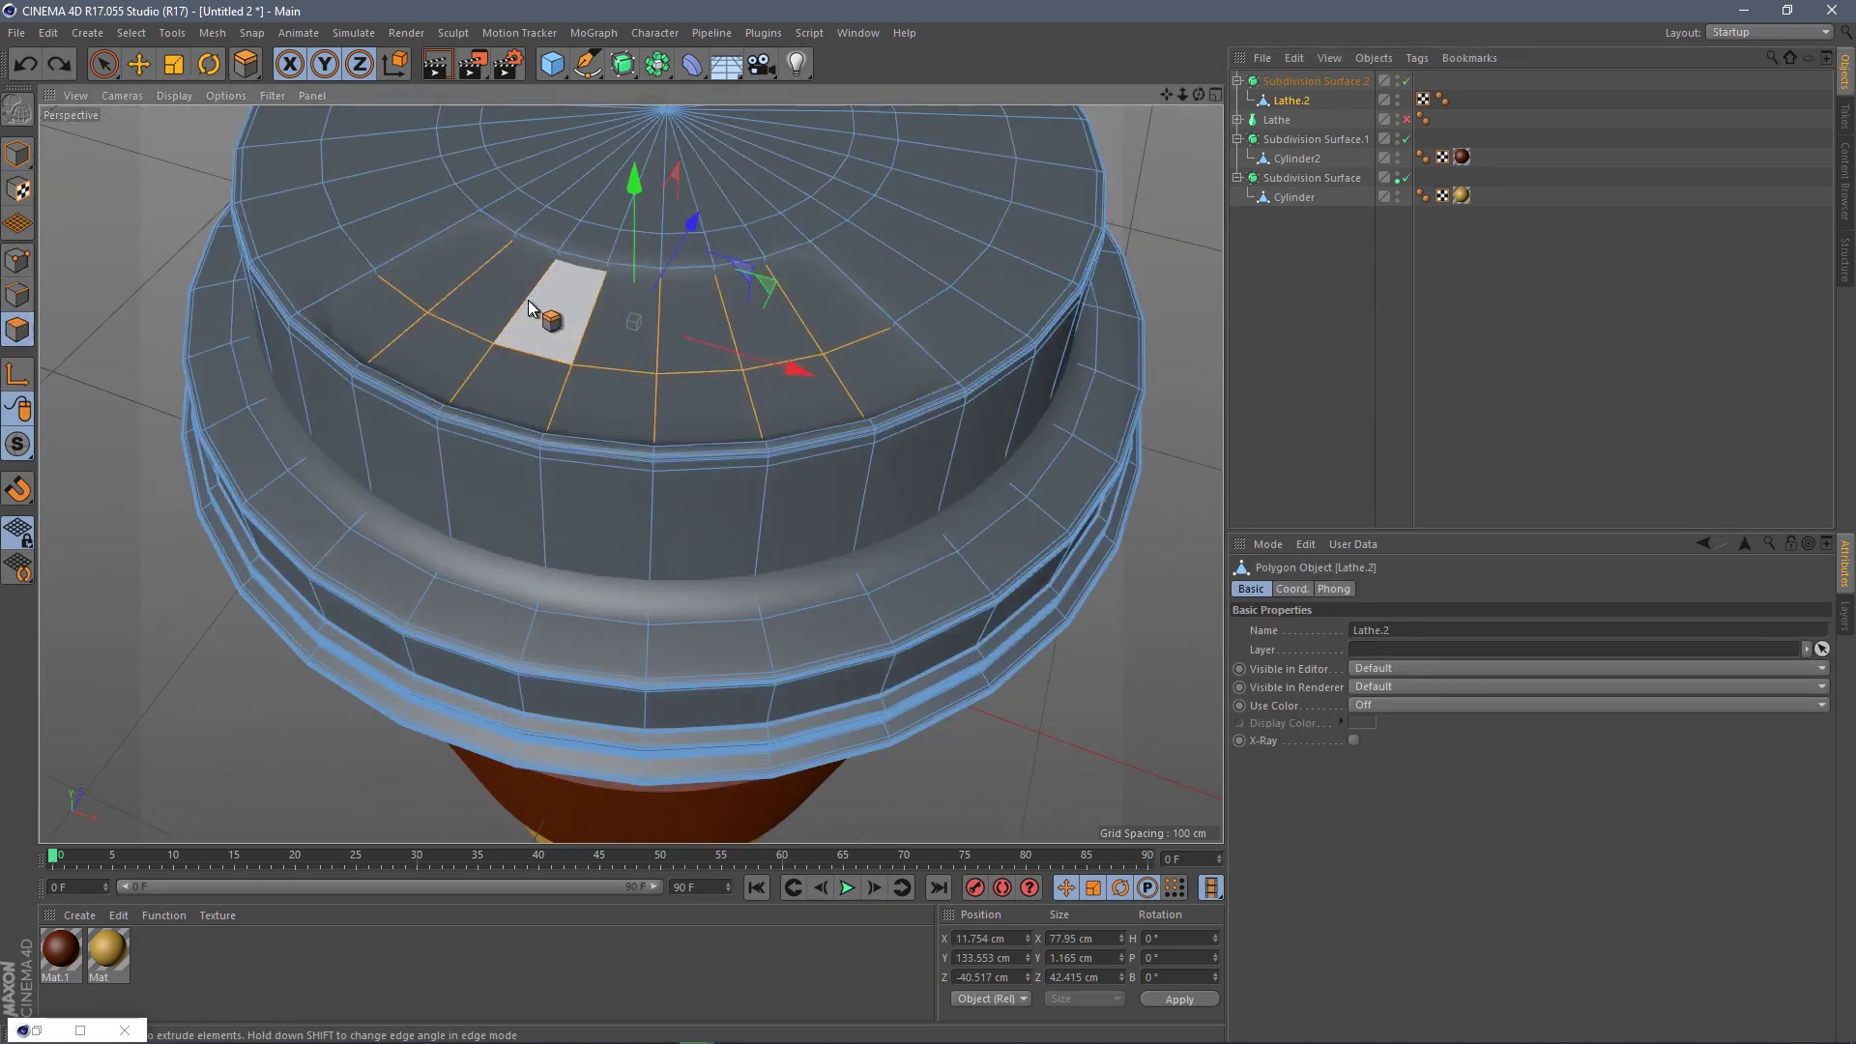
- Inset the arc-shaped polygons by 0.7 cm with Extrude Inner and extrude them down into the lid
{"action": "right_click", "coordinate": [833, 332]}
{"action": "left_click", "coordinate": [891, 637]}
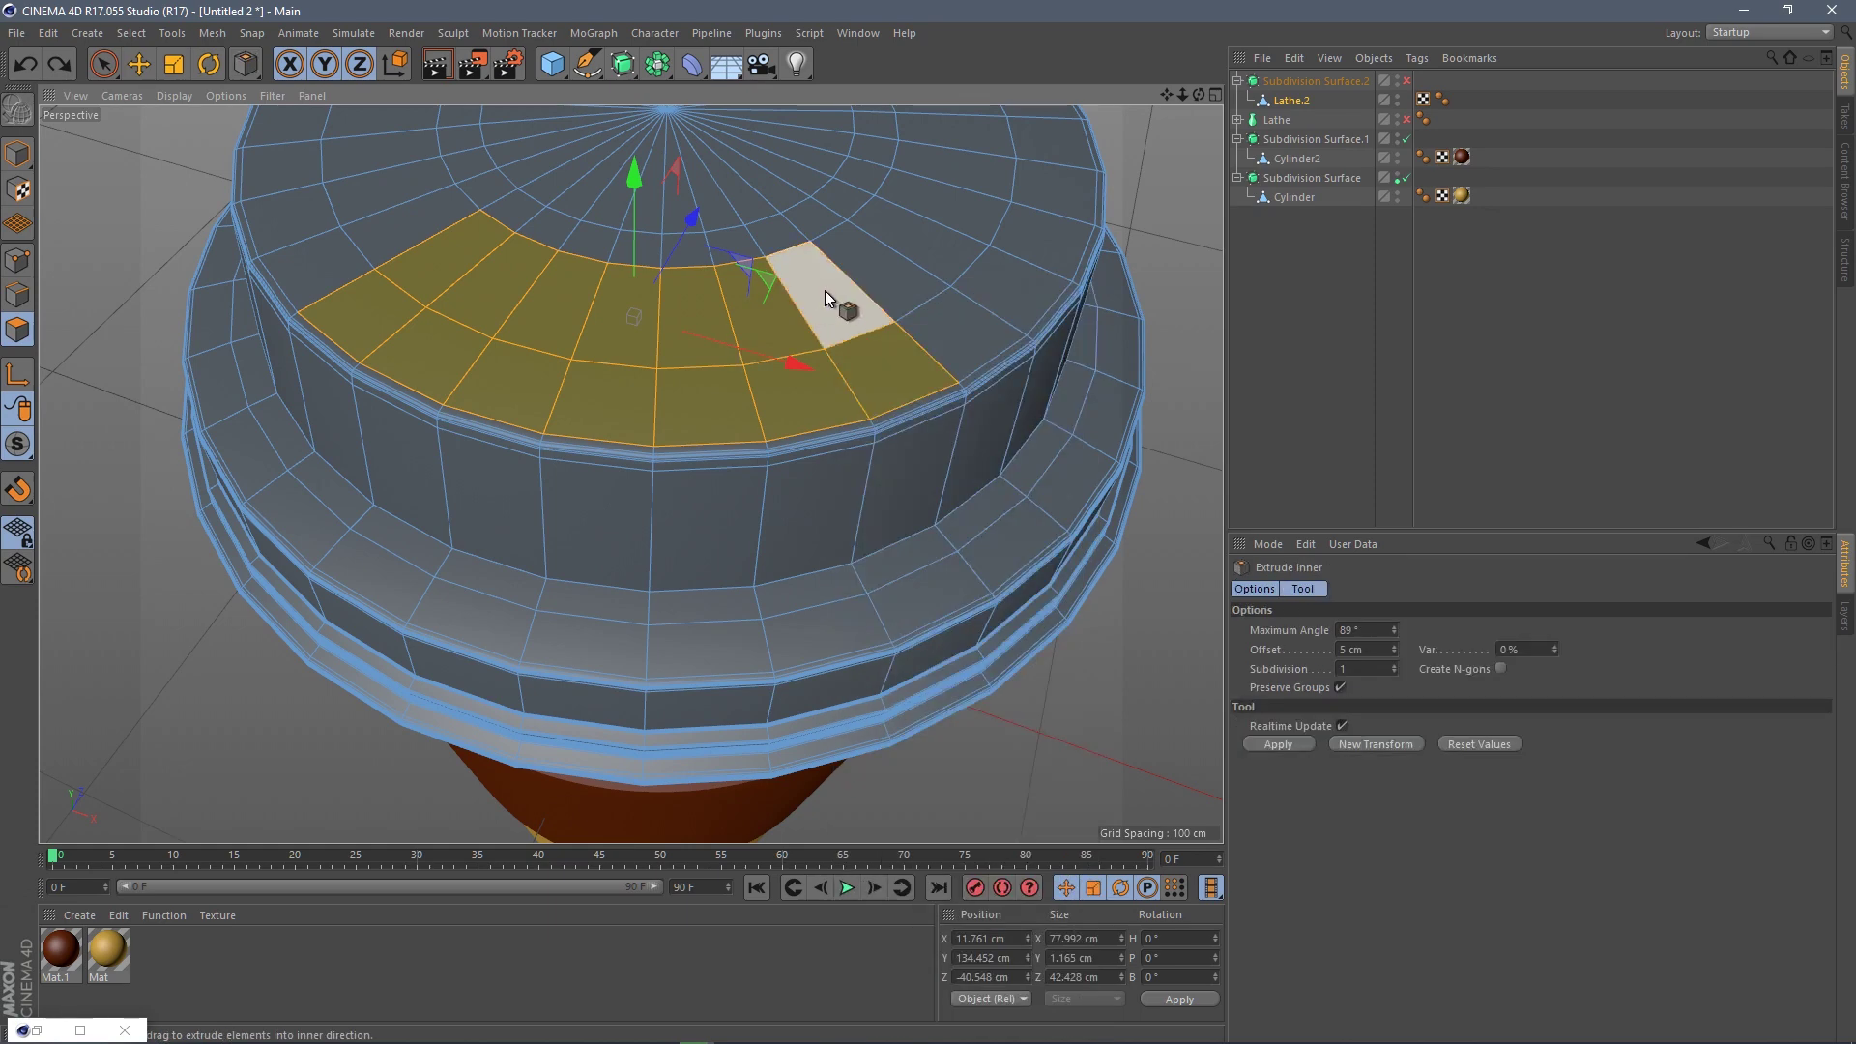
{"action": "right_click", "coordinate": [839, 290]}
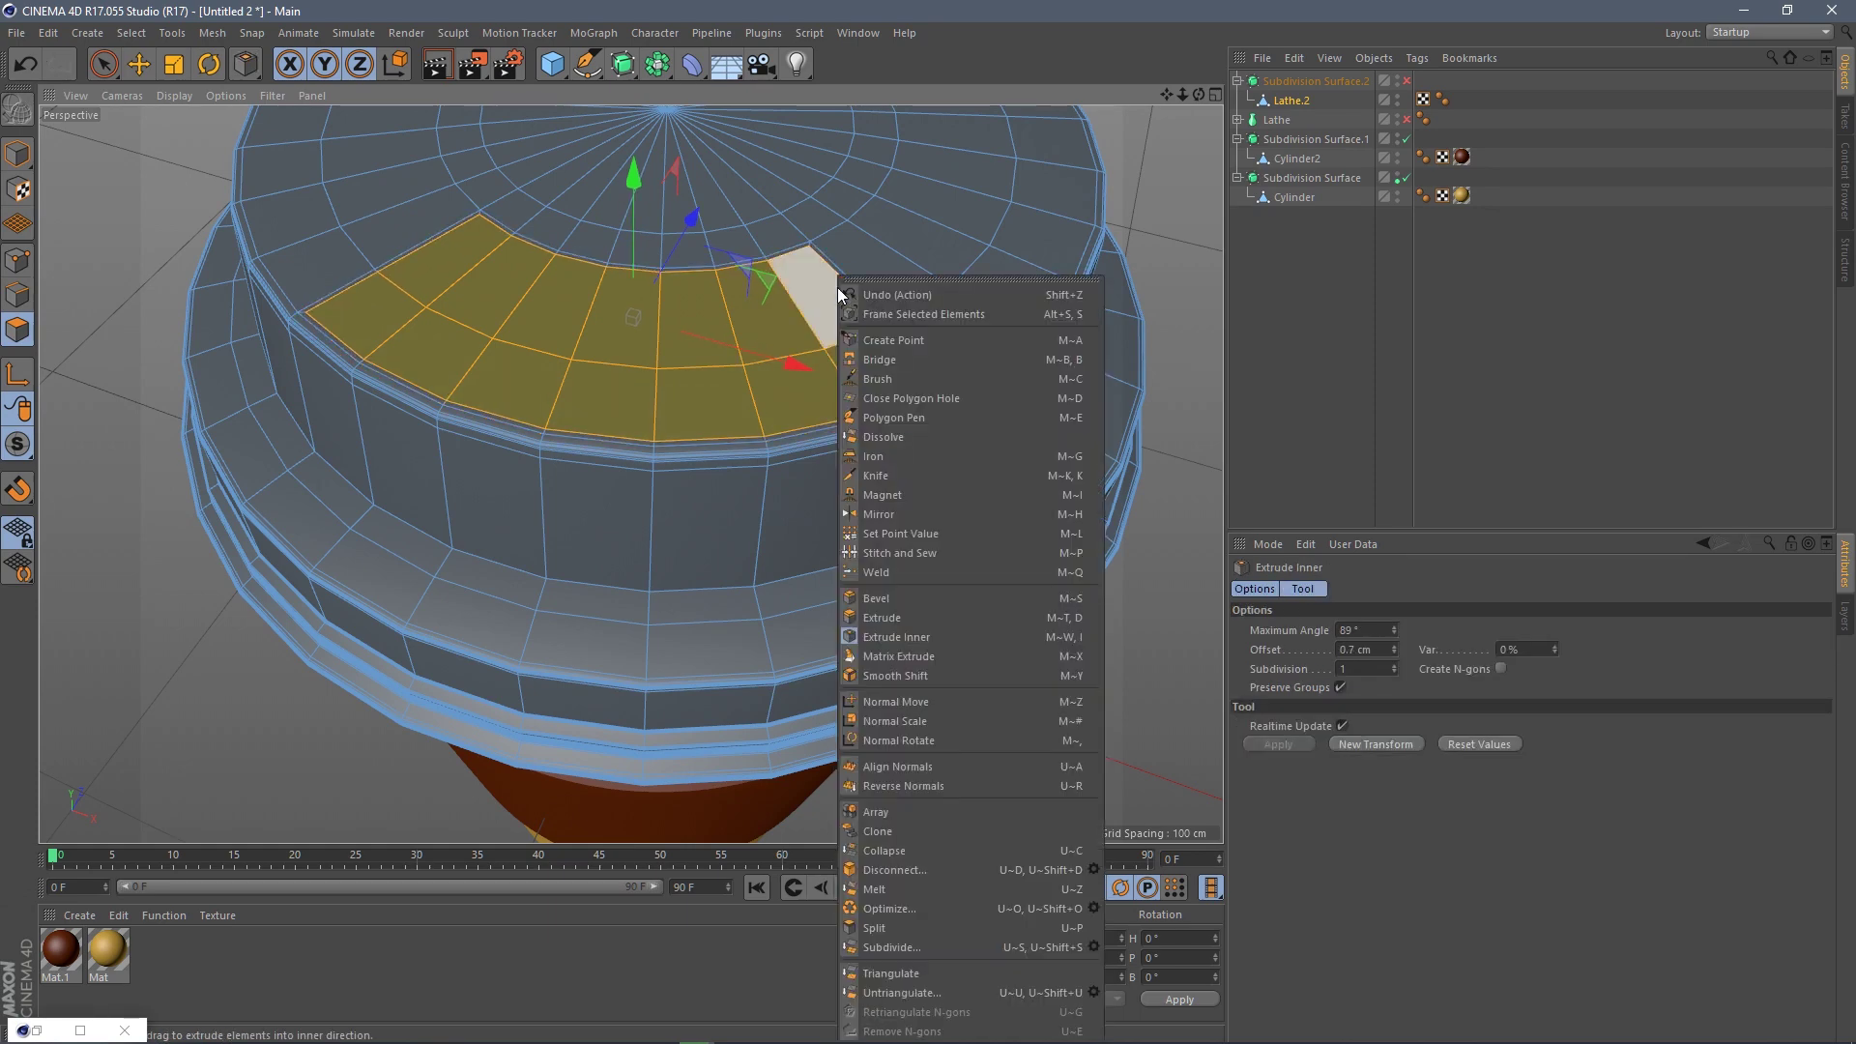
{"action": "left_click", "coordinate": [883, 617]}
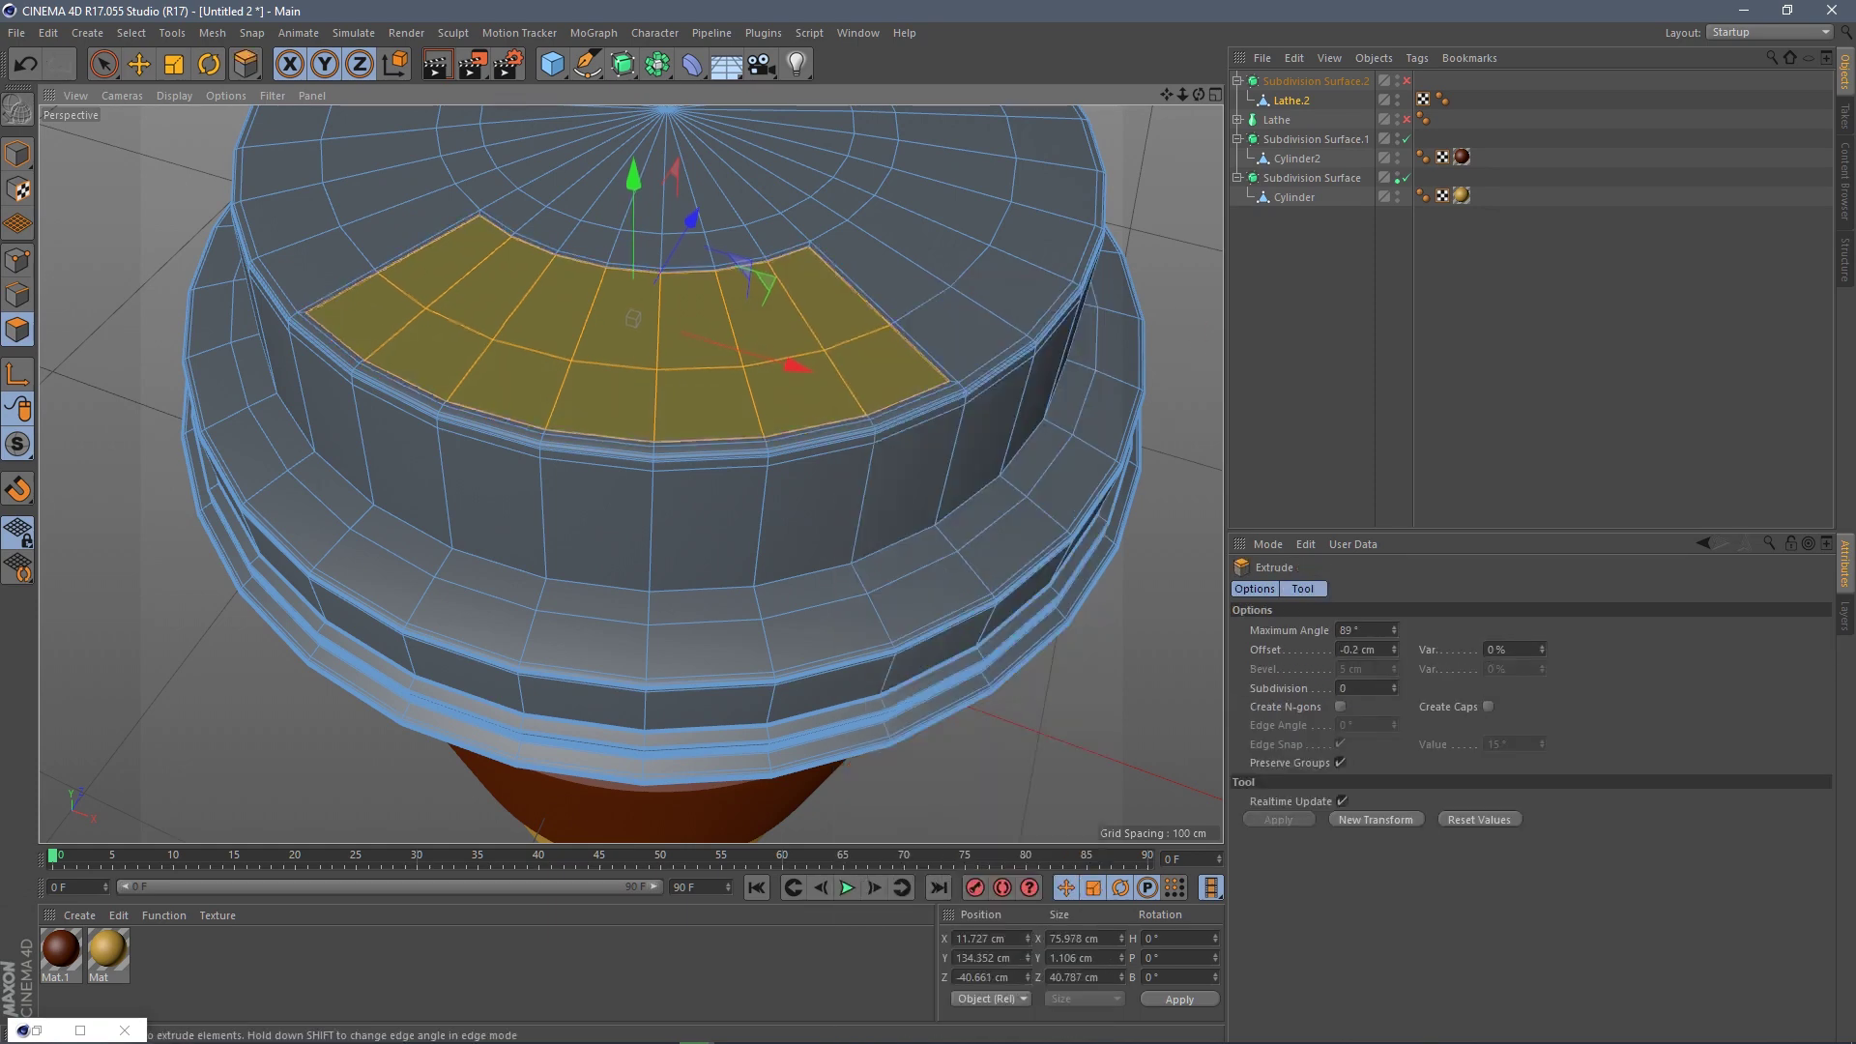
- Turn on the lid's Subdivision Surface, set its editor subdivision to 2, and view the sharper recess
{"action": "left_click", "coordinate": [1407, 84]}
{"action": "left_click", "coordinate": [18, 154]}
{"action": "left_click_drag", "start_coordinate": [528, 257], "coordinate": [725, 299], "text": "alt"}
{"action": "left_click", "coordinate": [726, 299]}
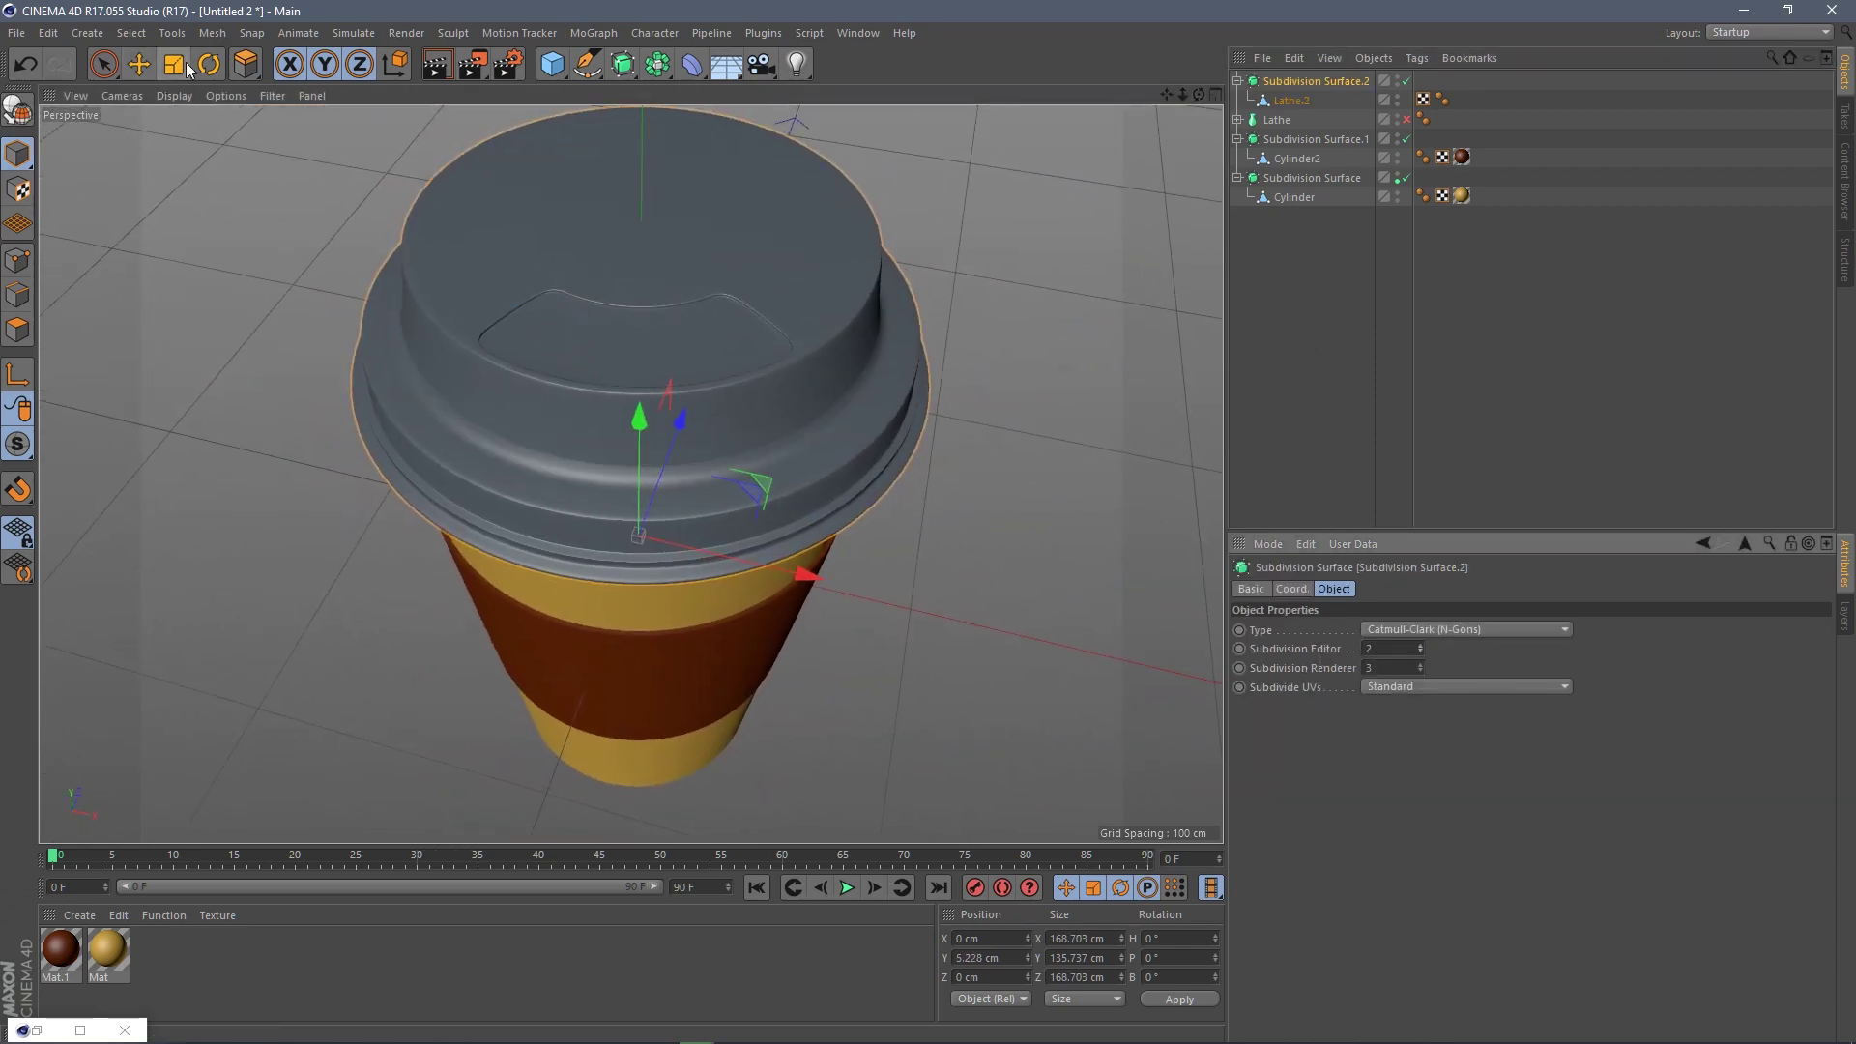
{"action": "left_click", "coordinate": [139, 64]}
{"action": "left_click", "coordinate": [280, 179]}
- Turn off the lid's Subdivision Surface and select three neighbouring polygons along the recess's outer edge
{"action": "left_click_drag", "start_coordinate": [564, 310], "coordinate": [775, 456], "text": "alt"}
{"action": "left_click", "coordinate": [1281, 104]}
{"action": "key", "text": "q"}
{"action": "left_click", "coordinate": [17, 330]}
{"action": "left_click", "coordinate": [714, 401]}
{"action": "left_click", "coordinate": [658, 406], "text": "shift"}
{"action": "left_click", "coordinate": [598, 393], "text": "shift"}
- Try to inset the three selected polygons by 2.2 cm with Extrude Inner
{"action": "right_click", "coordinate": [659, 397]}
{"action": "left_click", "coordinate": [716, 476]}
{"action": "right_click", "coordinate": [707, 400]}
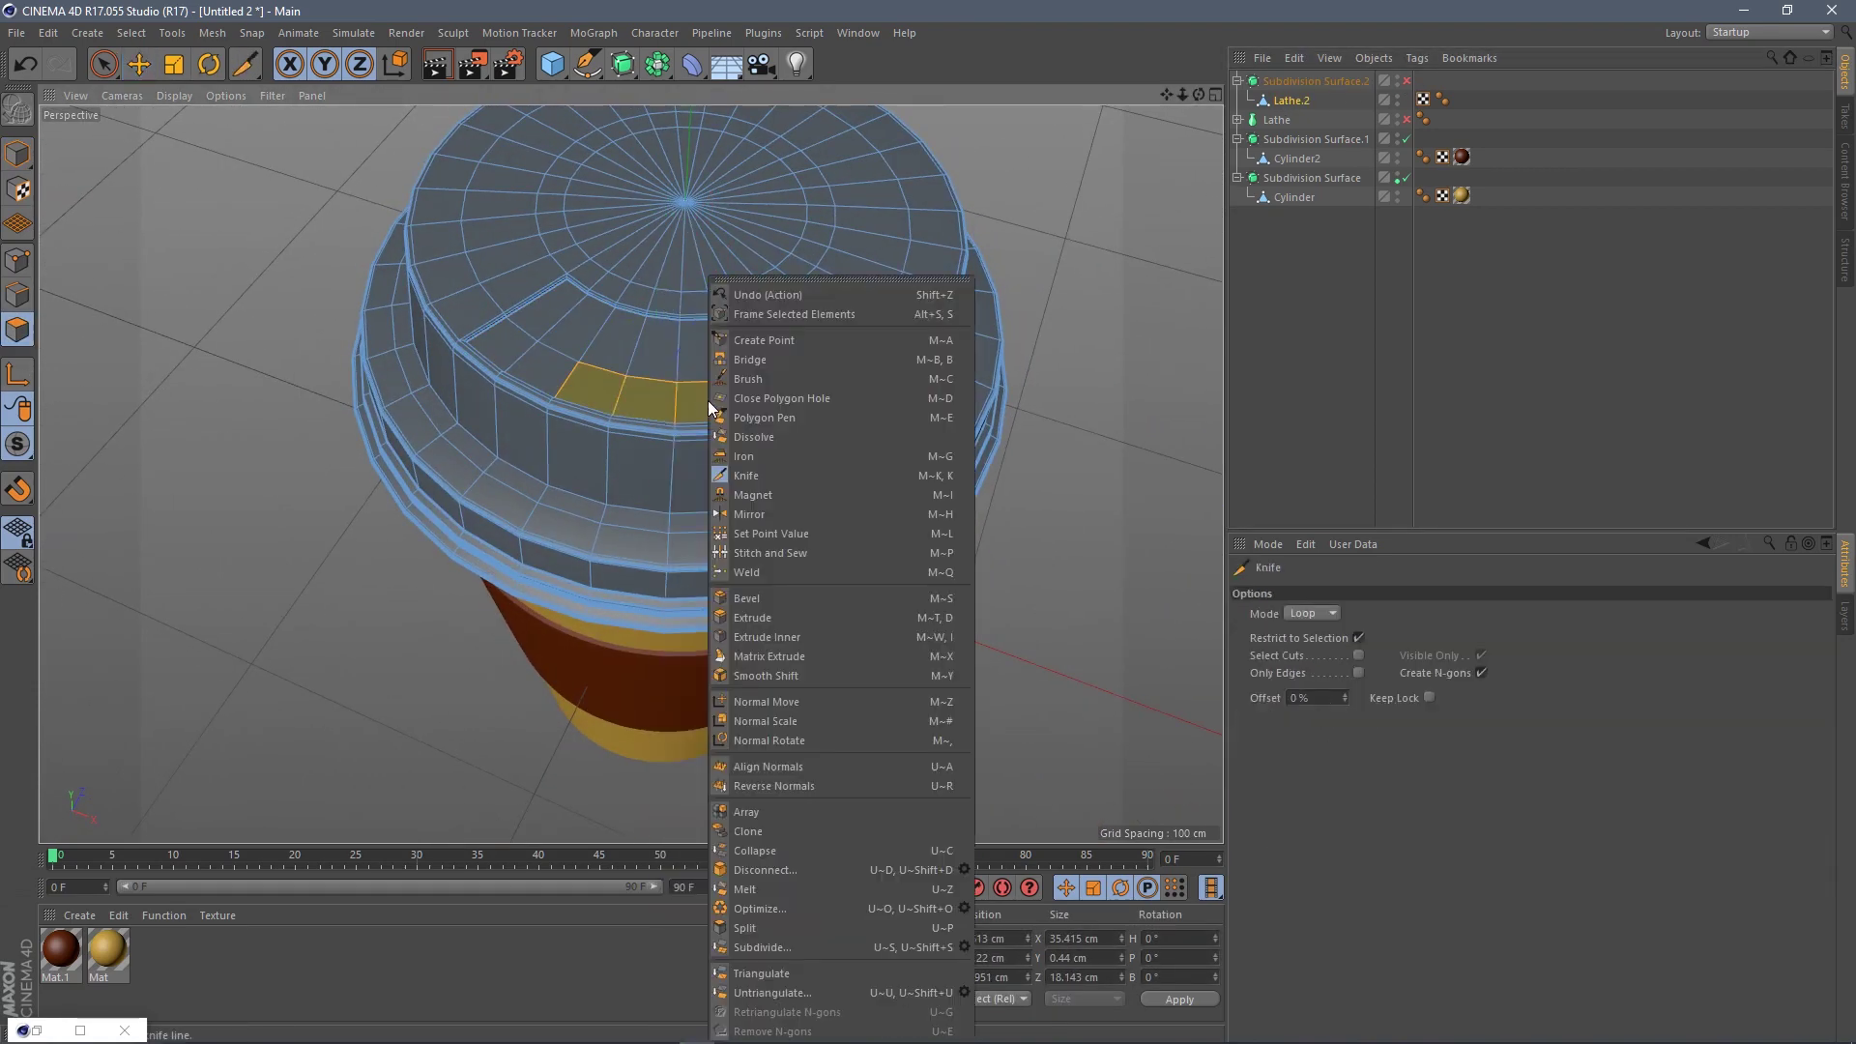
{"action": "left_click", "coordinate": [766, 637]}
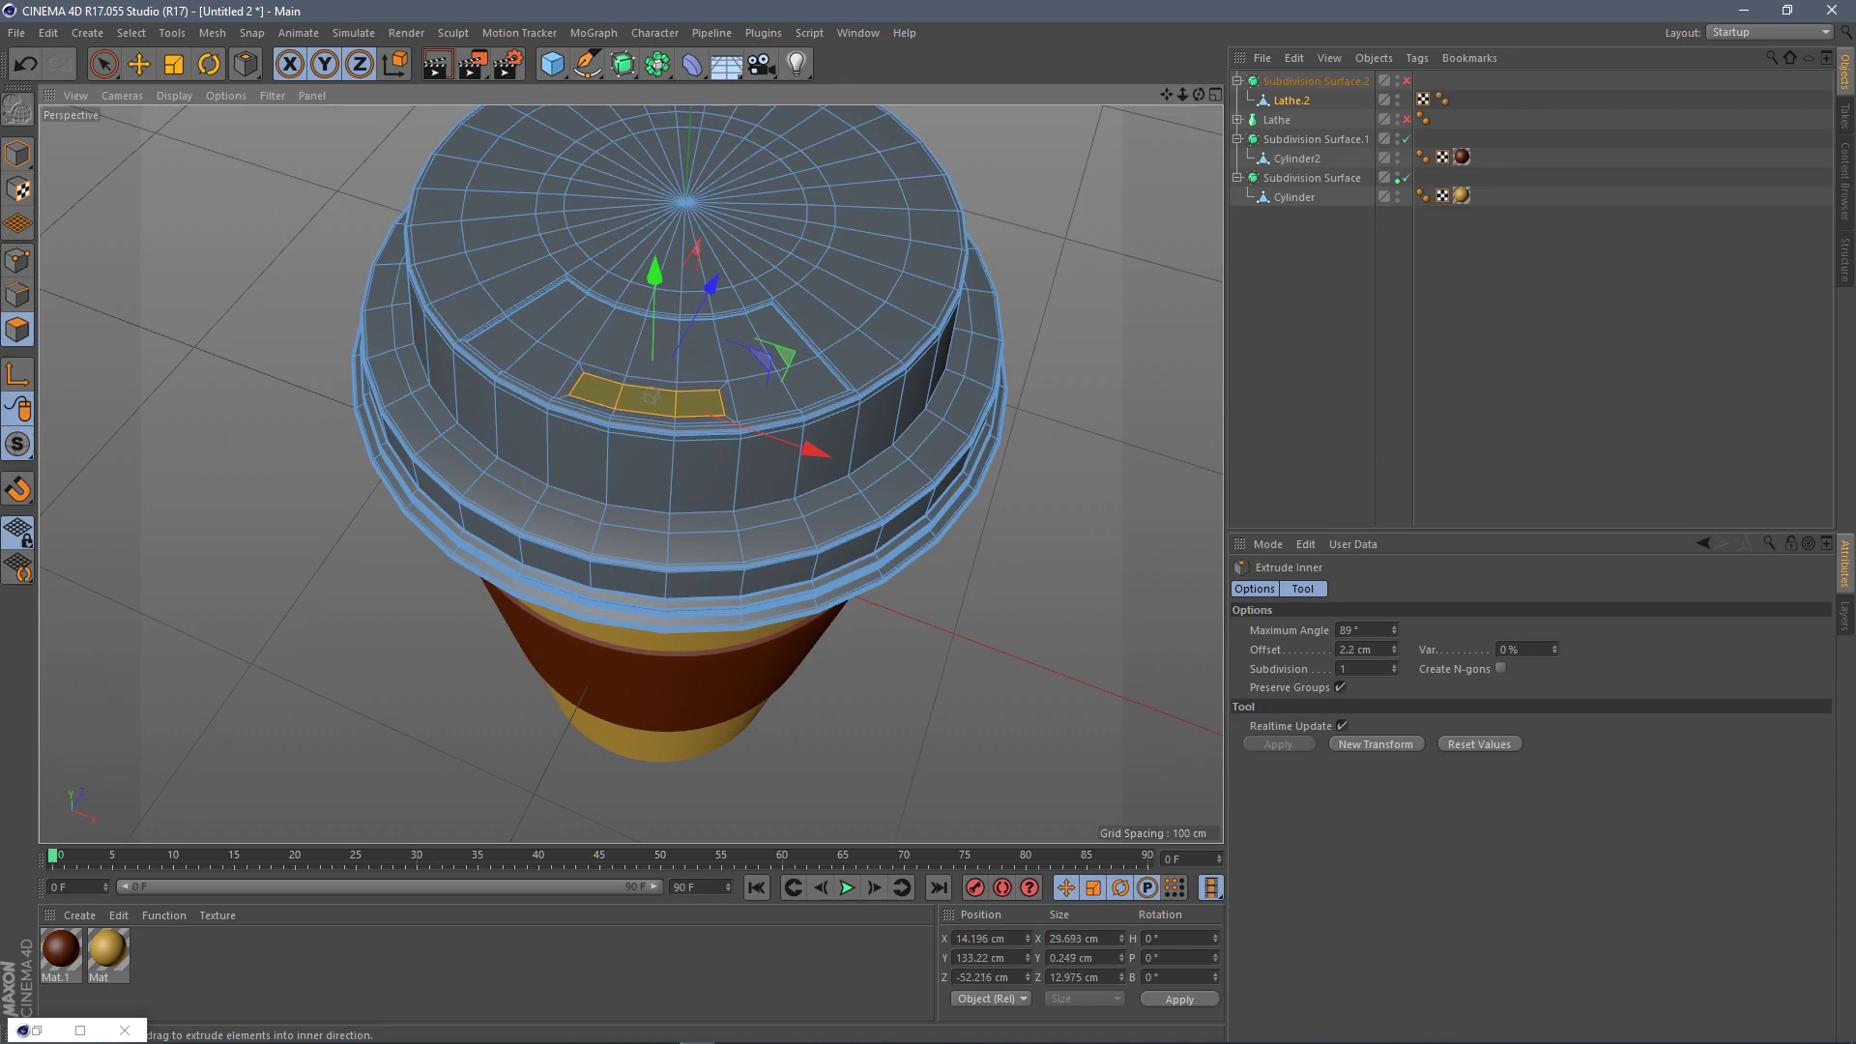
- Try to scale the inset polygons down, and undo the scaling and the inset
{"action": "scroll", "coordinate": [693, 402], "scroll_direction": "up", "scroll_amount": 3}
{"action": "left_click_drag", "start_coordinate": [693, 402], "coordinate": [508, 420], "text": "alt"}
{"action": "key", "text": "t"}
{"action": "scroll", "coordinate": [566, 391], "scroll_direction": "down", "scroll_amount": 5}
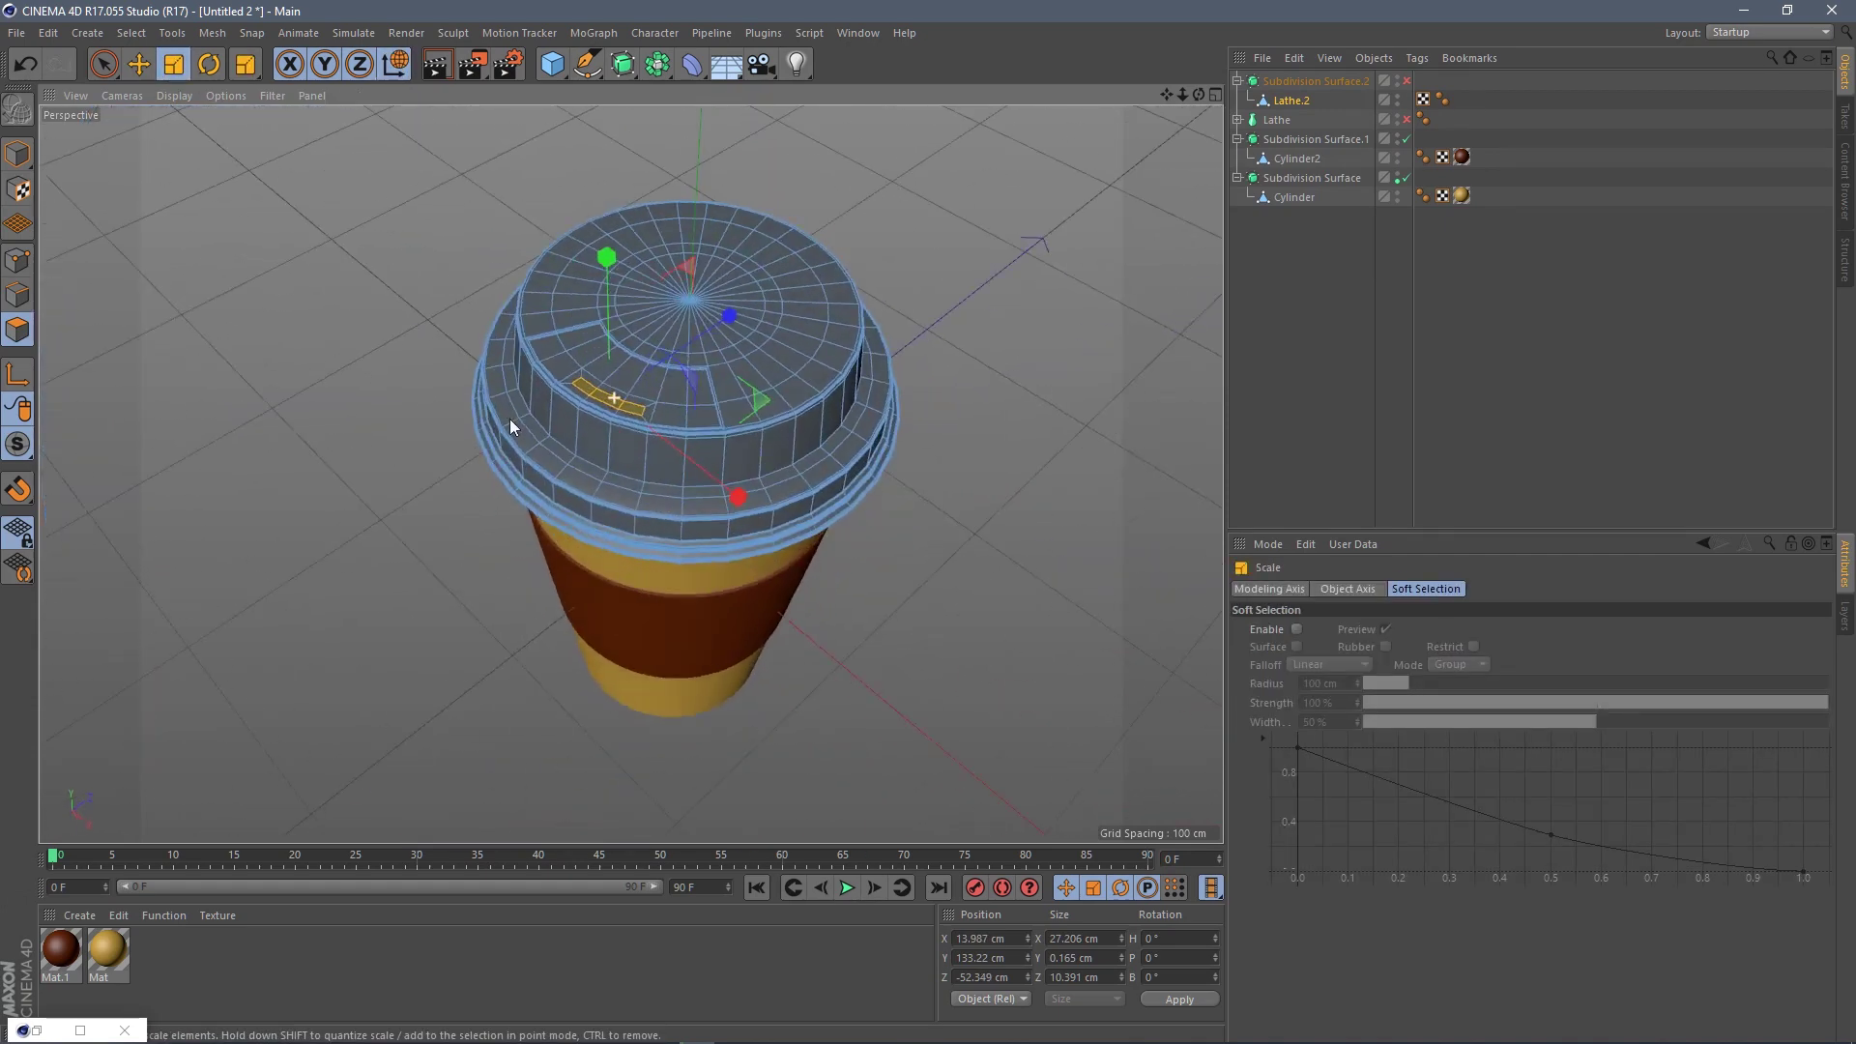
{"action": "scroll", "coordinate": [613, 406], "scroll_direction": "up", "scroll_amount": 4}
{"action": "key", "text": "ctrl+z"}
- Inset two neighbouring polygons at the recess's outer edge by 2.6 cm with Extrude Inner
{"action": "scroll", "coordinate": [667, 427], "scroll_direction": "up", "scroll_amount": 2}
{"action": "right_click", "coordinate": [663, 428]}
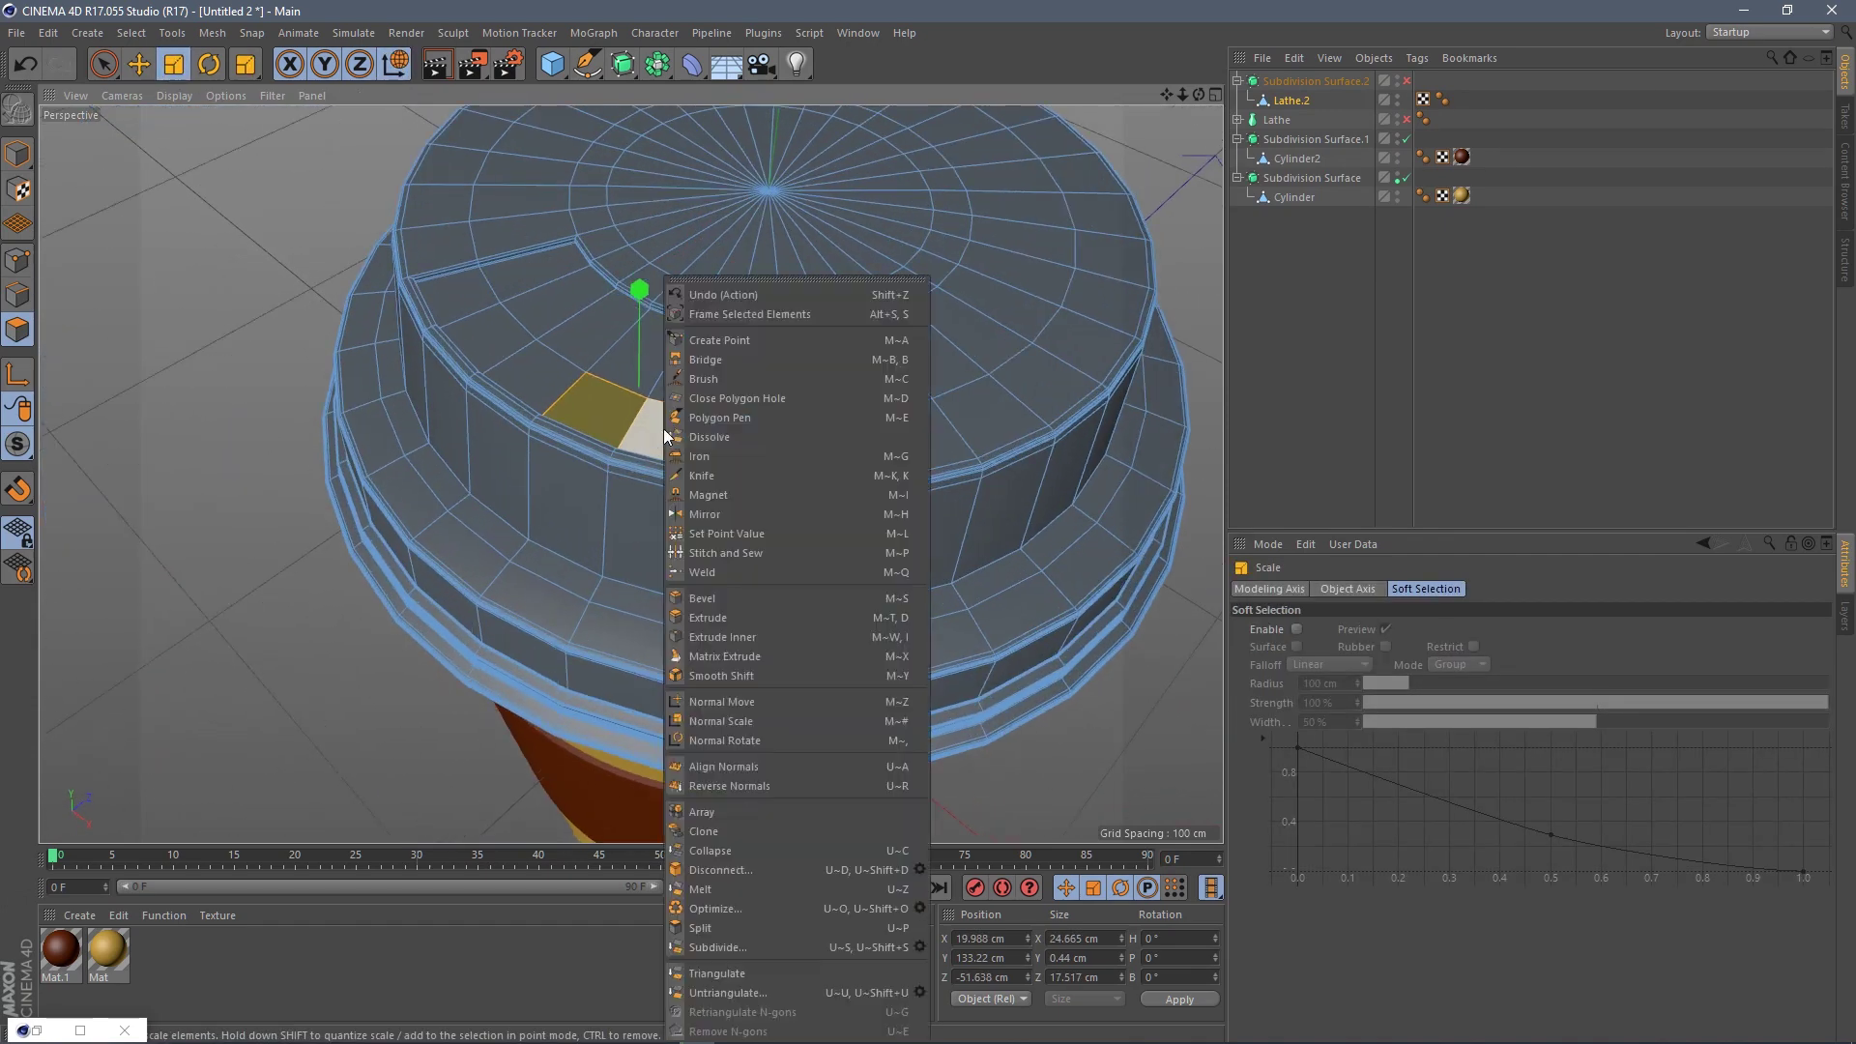
{"action": "left_click", "coordinate": [723, 617]}
{"action": "left_click_drag", "start_coordinate": [645, 400], "coordinate": [255, 359], "text": "alt"}
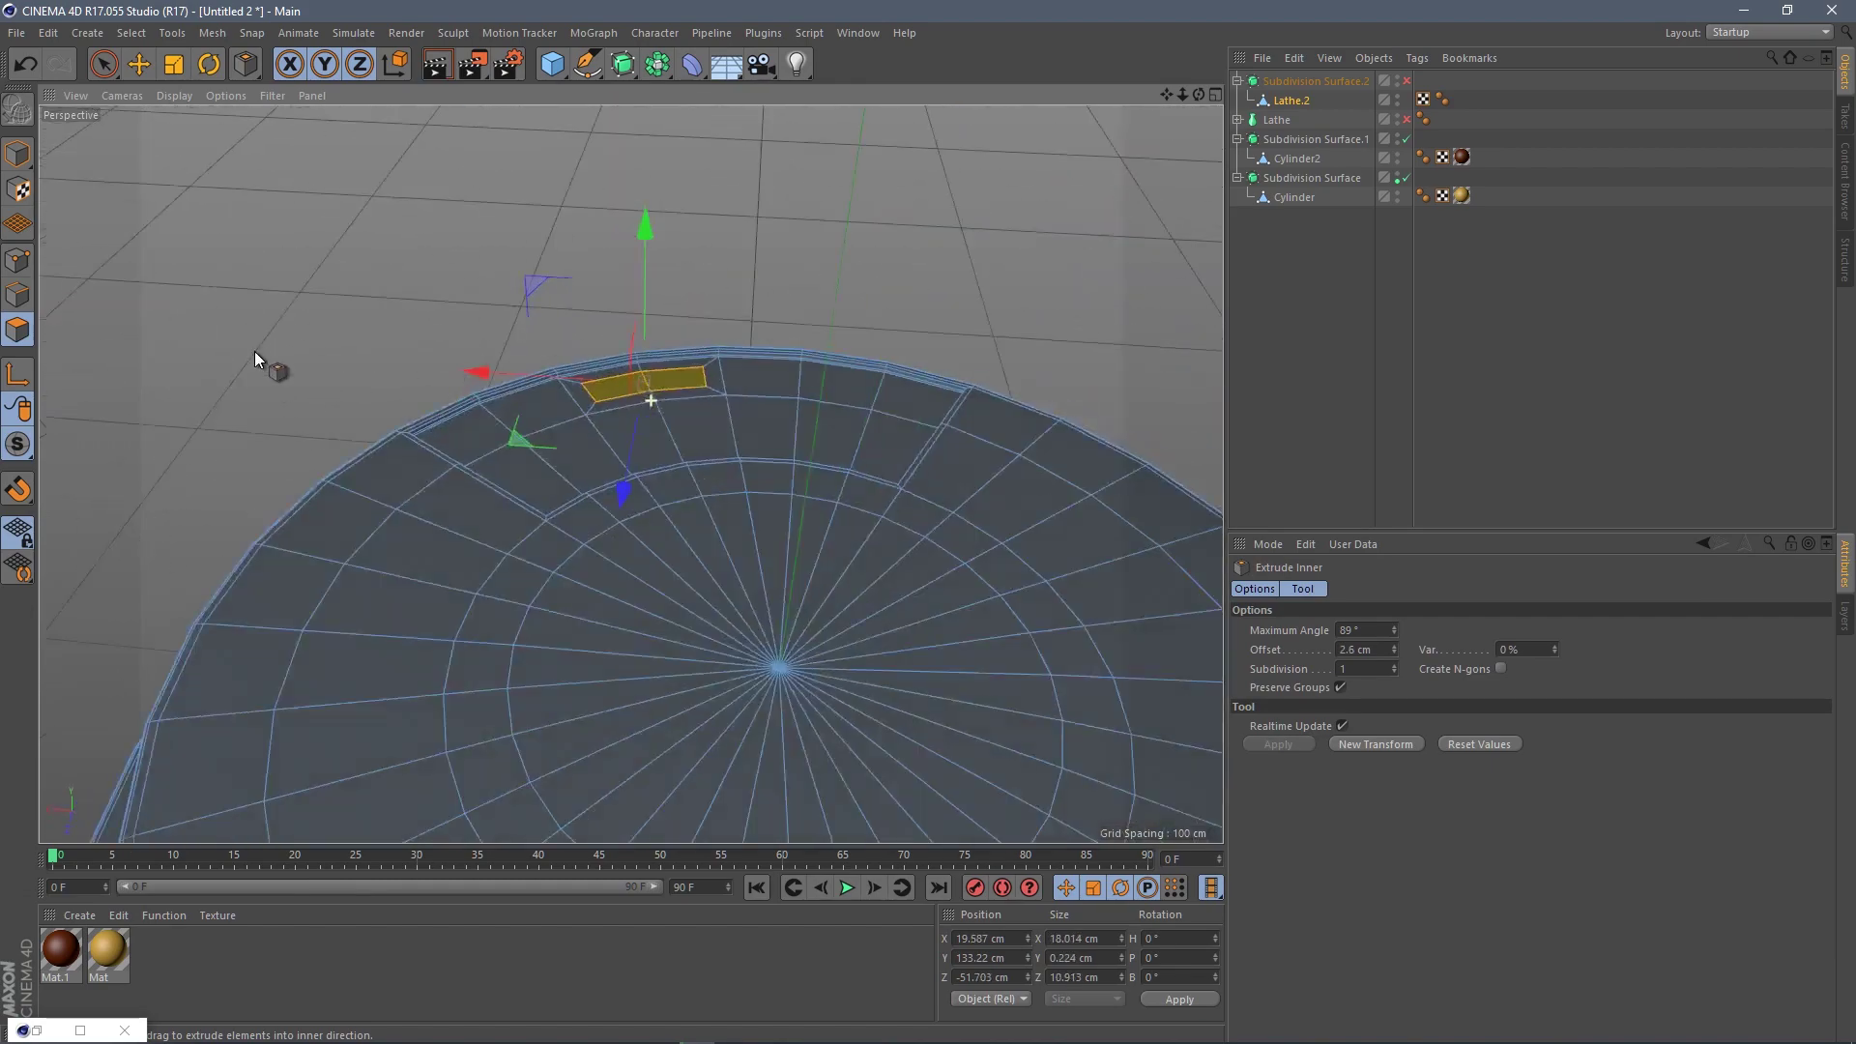
{"action": "left_click_drag", "start_coordinate": [394, 72], "coordinate": [565, 342], "text": "alt"}
- Inset the two polygons by another 0.11 cm and start an Extrude on them for the drinking hole's edge
{"action": "scroll", "coordinate": [973, 336], "scroll_direction": "down", "scroll_amount": 5}
{"action": "scroll", "coordinate": [650, 410], "scroll_direction": "up", "scroll_amount": 6}
{"action": "right_click", "coordinate": [566, 341]}
{"action": "left_click", "coordinate": [637, 637]}
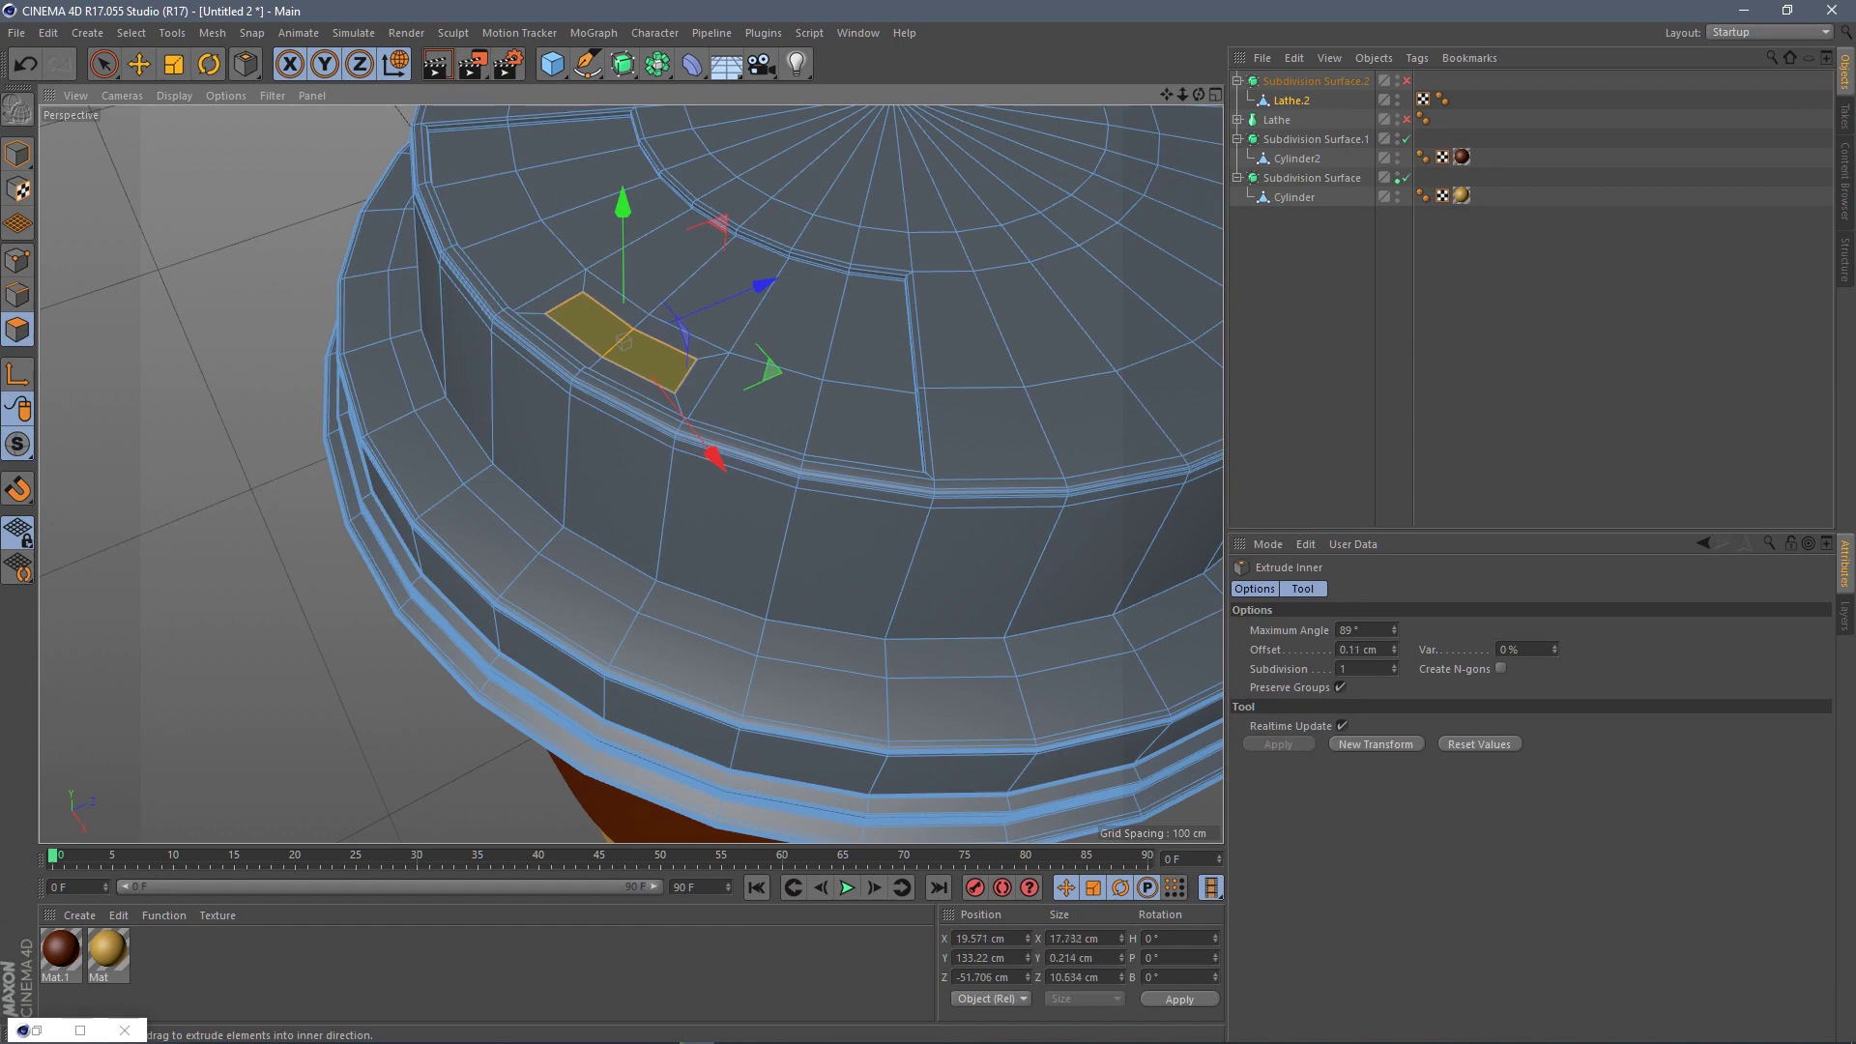
{"action": "right_click", "coordinate": [663, 280]}
{"action": "left_click", "coordinate": [705, 619]}
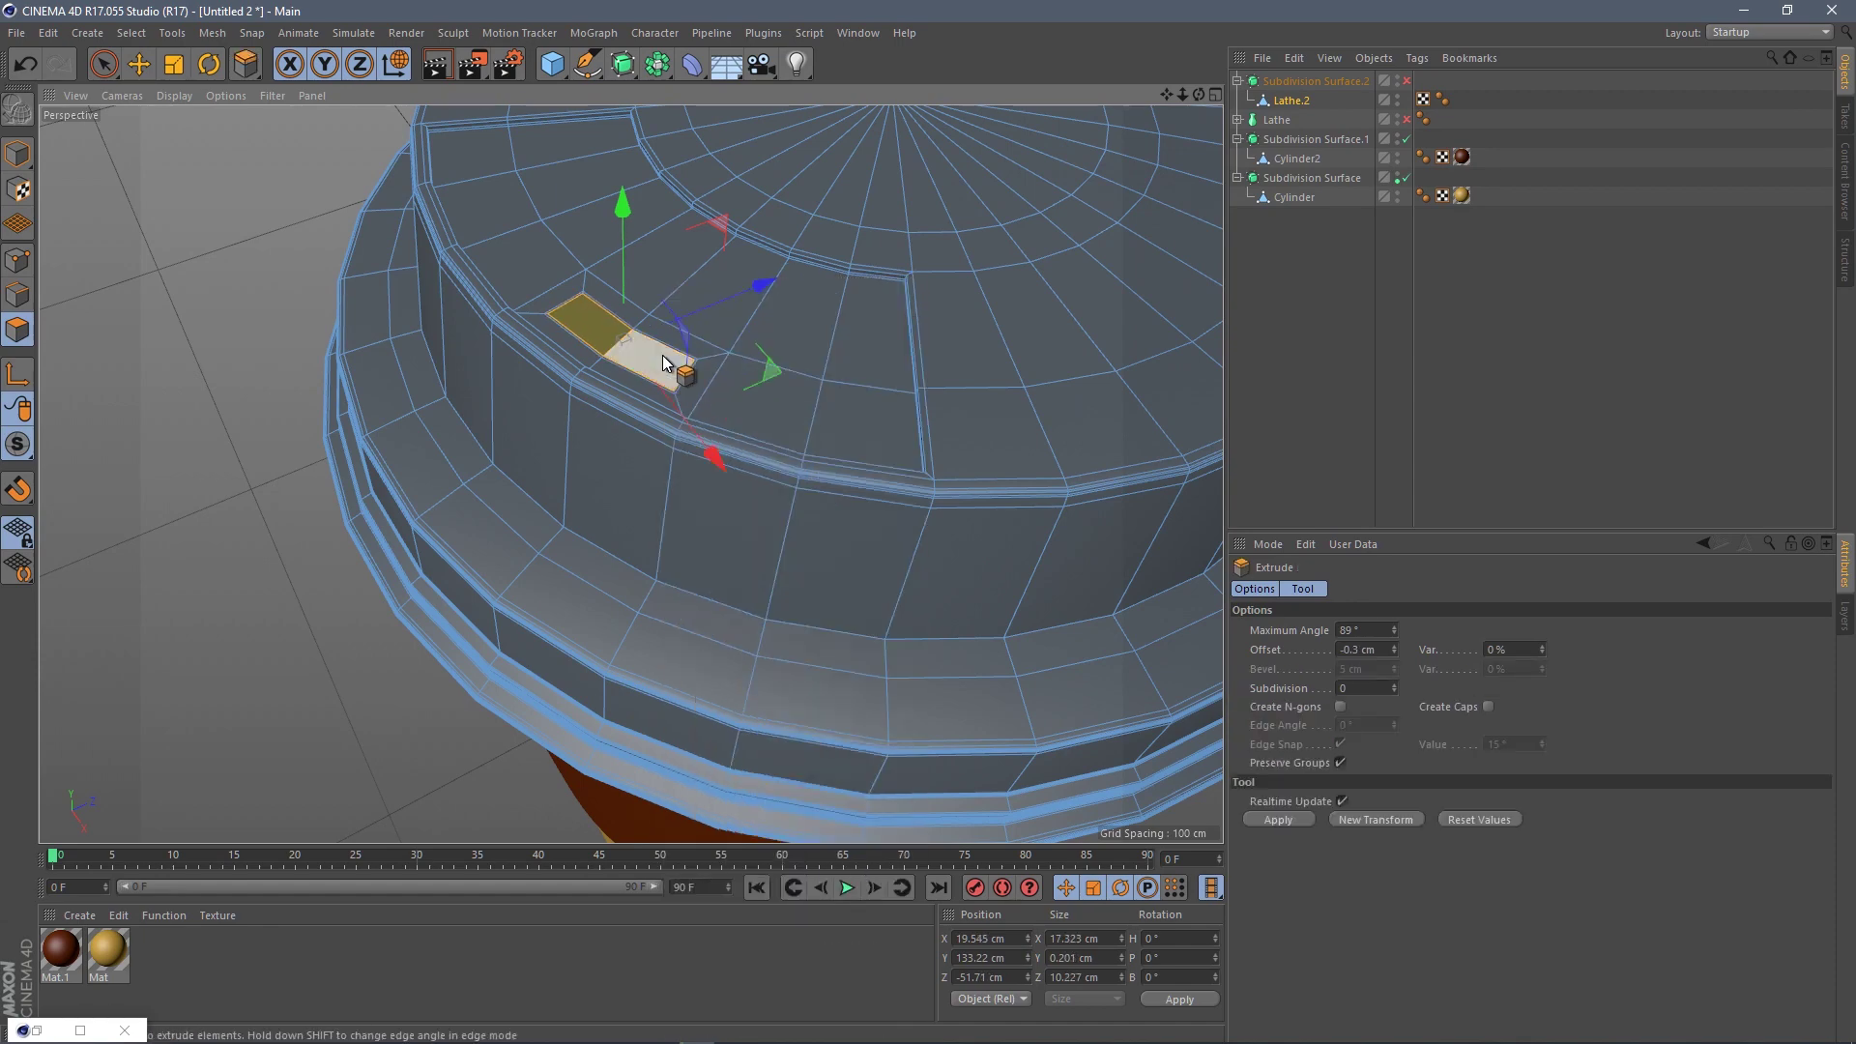
- Remove the two inset polygons to open the drinking hole and check the lid in model mode
{"action": "left_click", "coordinate": [140, 64]}
{"action": "left_click", "coordinate": [17, 153]}
{"action": "left_click_drag", "start_coordinate": [630, 469], "coordinate": [721, 446], "text": "alt"}
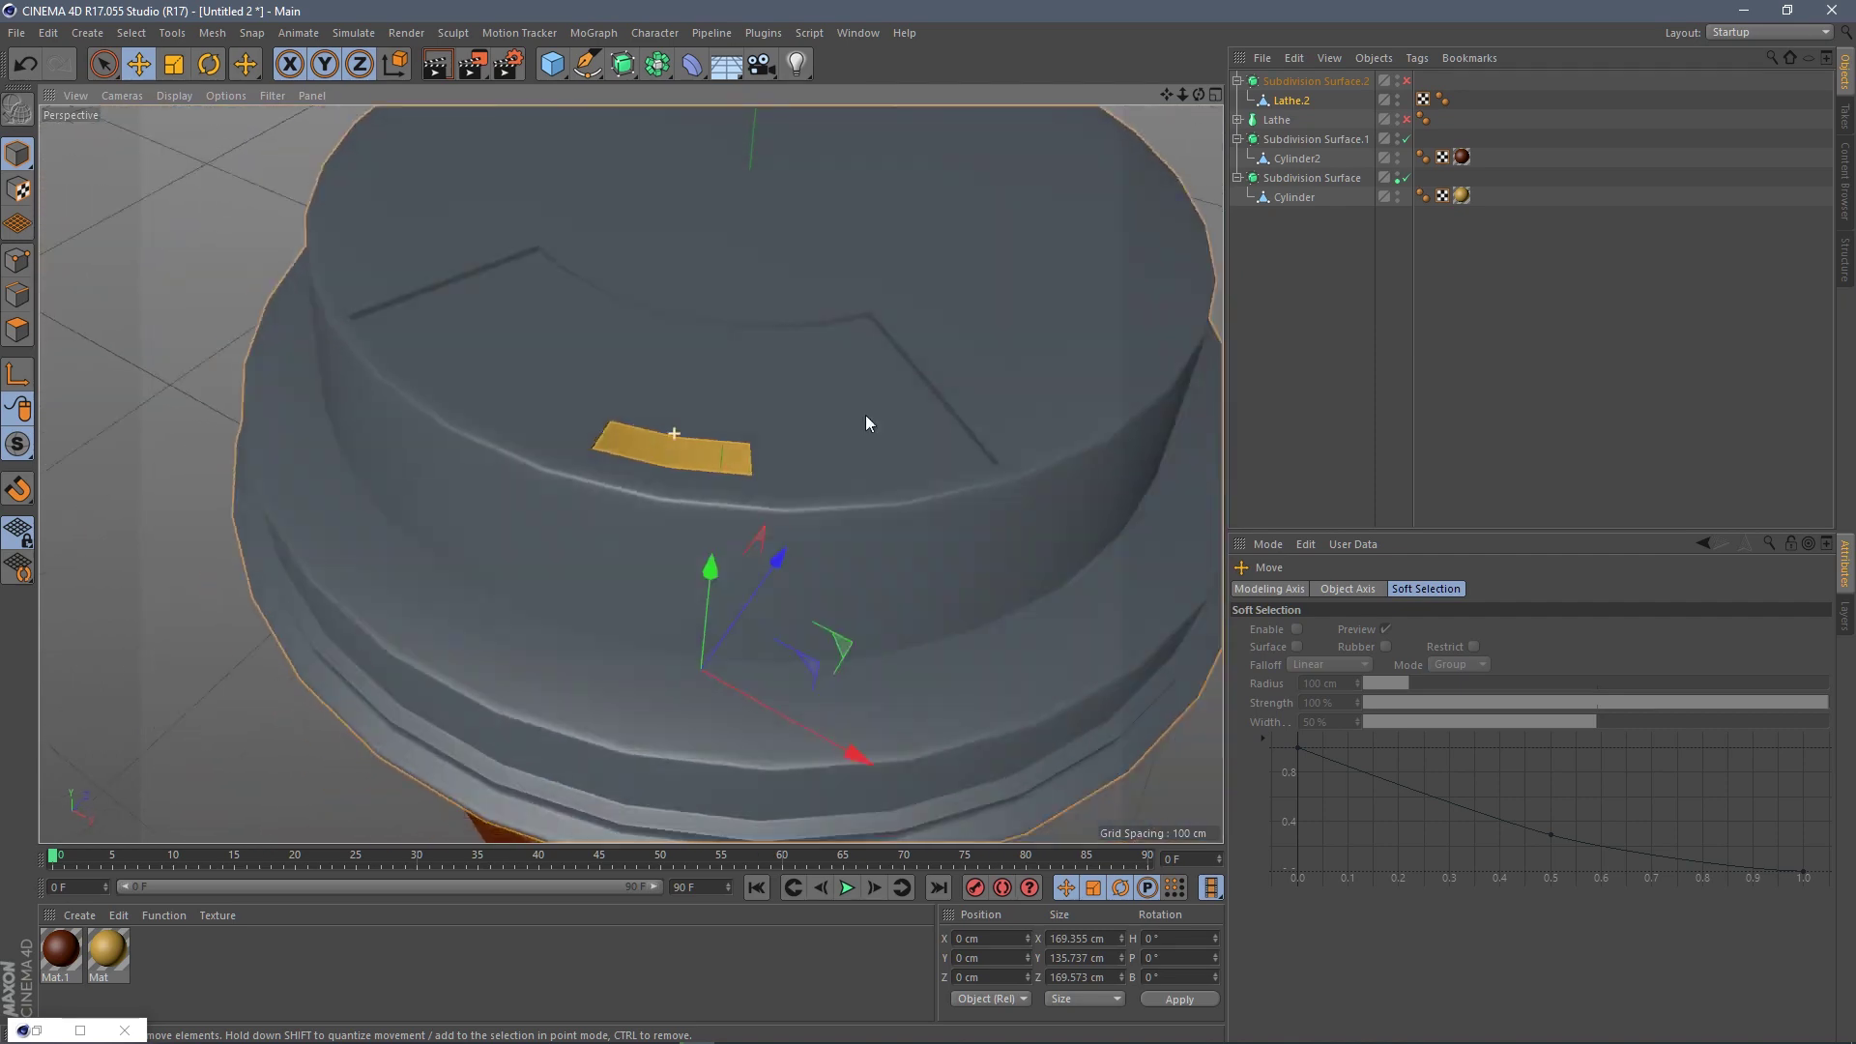
{"action": "double_click", "coordinate": [1398, 98]}
{"action": "scroll", "coordinate": [668, 232], "scroll_direction": "down", "scroll_amount": 5}
{"action": "left_click", "coordinate": [1398, 98]}
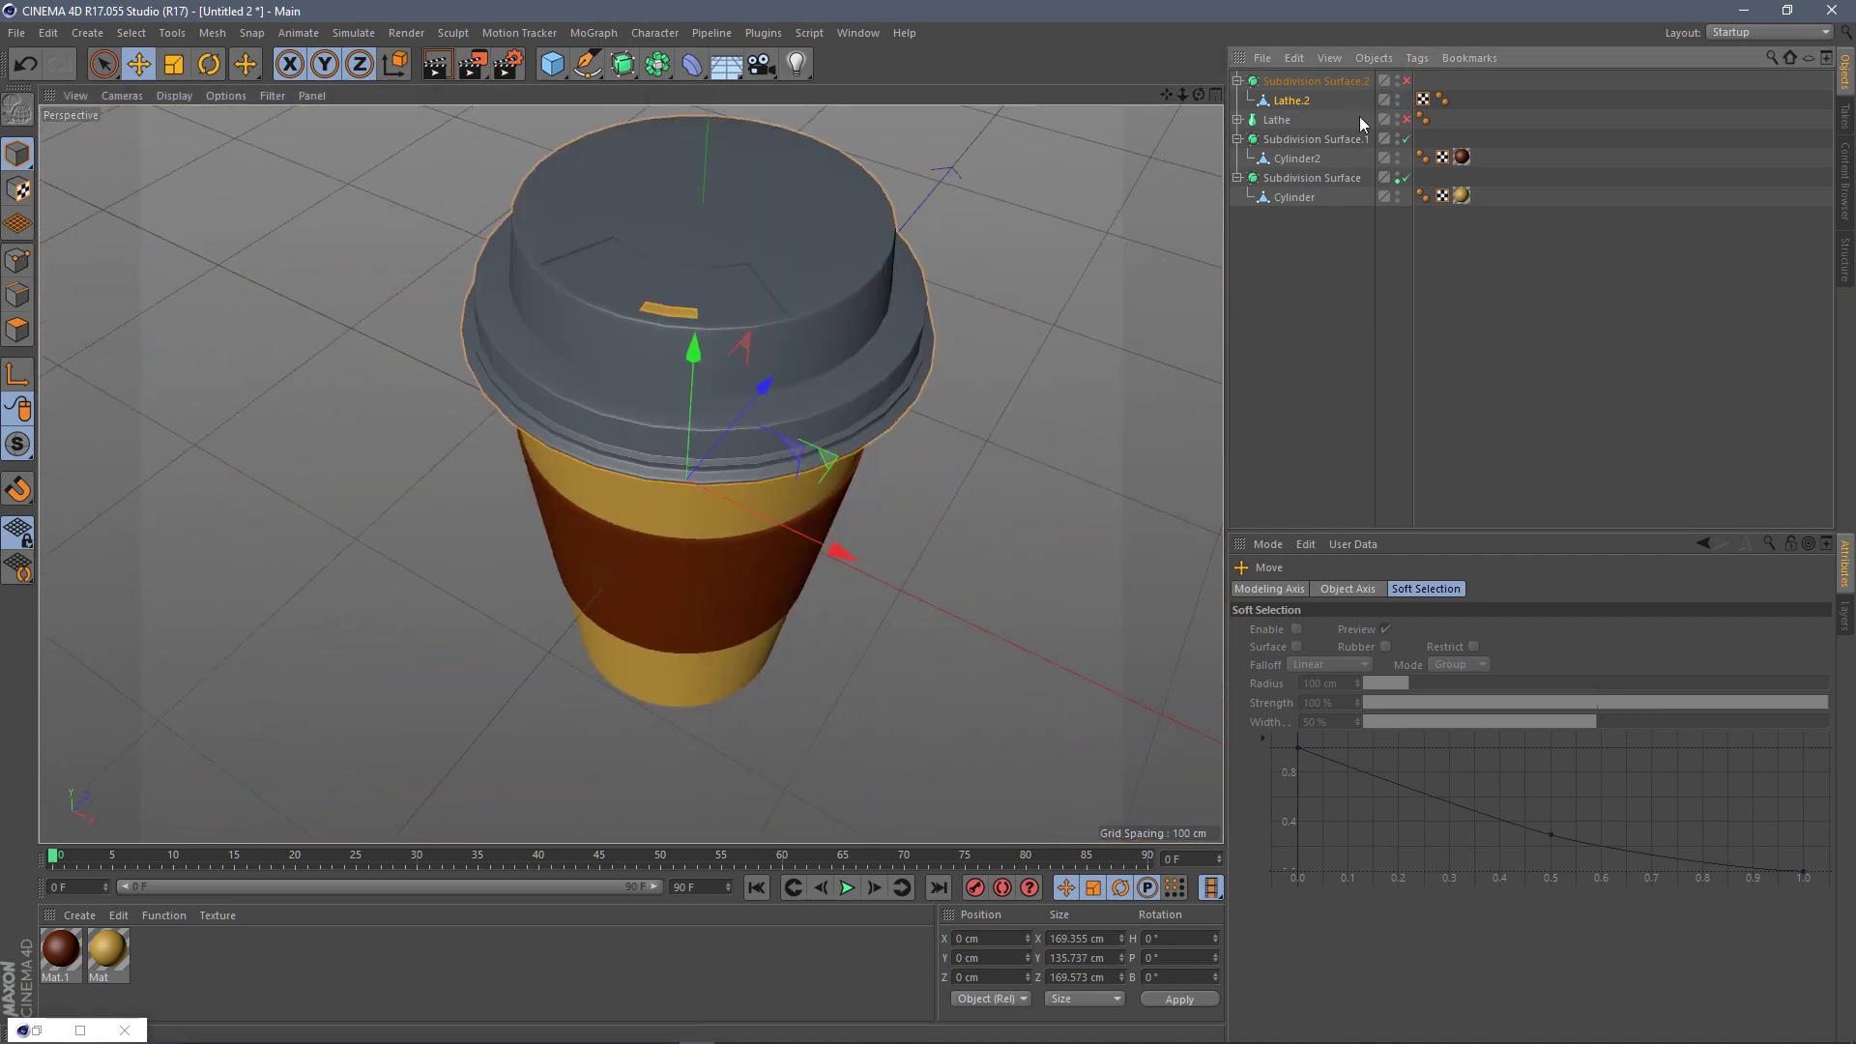
- Hide the cup body cylinder and turn the lid's Subdivision Surface back on to see the drinking hole
{"action": "left_click", "coordinate": [725, 519]}
{"action": "double_click", "coordinate": [1398, 195]}
{"action": "left_click_drag", "start_coordinate": [736, 435], "coordinate": [688, 255], "text": "alt"}
{"action": "left_click", "coordinate": [746, 211]}
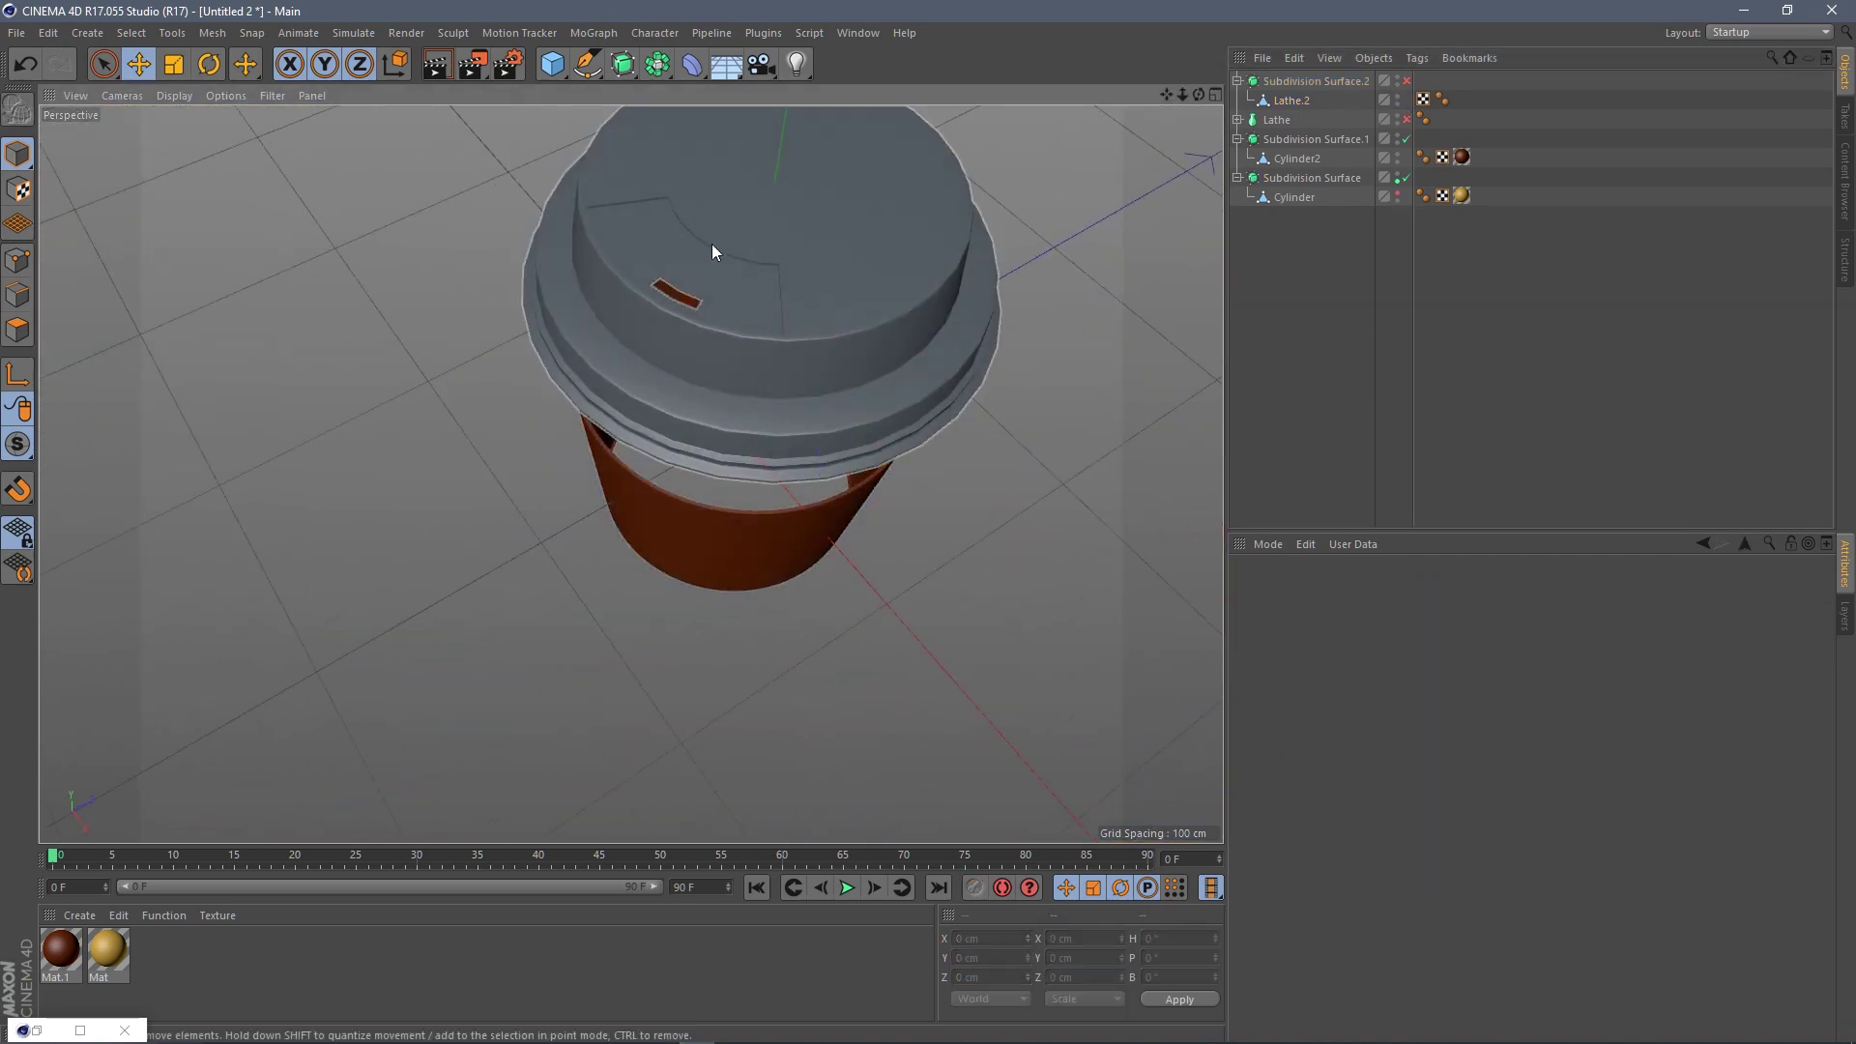
{"action": "scroll", "coordinate": [688, 255], "scroll_direction": "up", "scroll_amount": 3}
{"action": "left_click", "coordinate": [1406, 80]}
{"action": "left_click_drag", "start_coordinate": [541, 319], "coordinate": [699, 307], "text": "alt"}
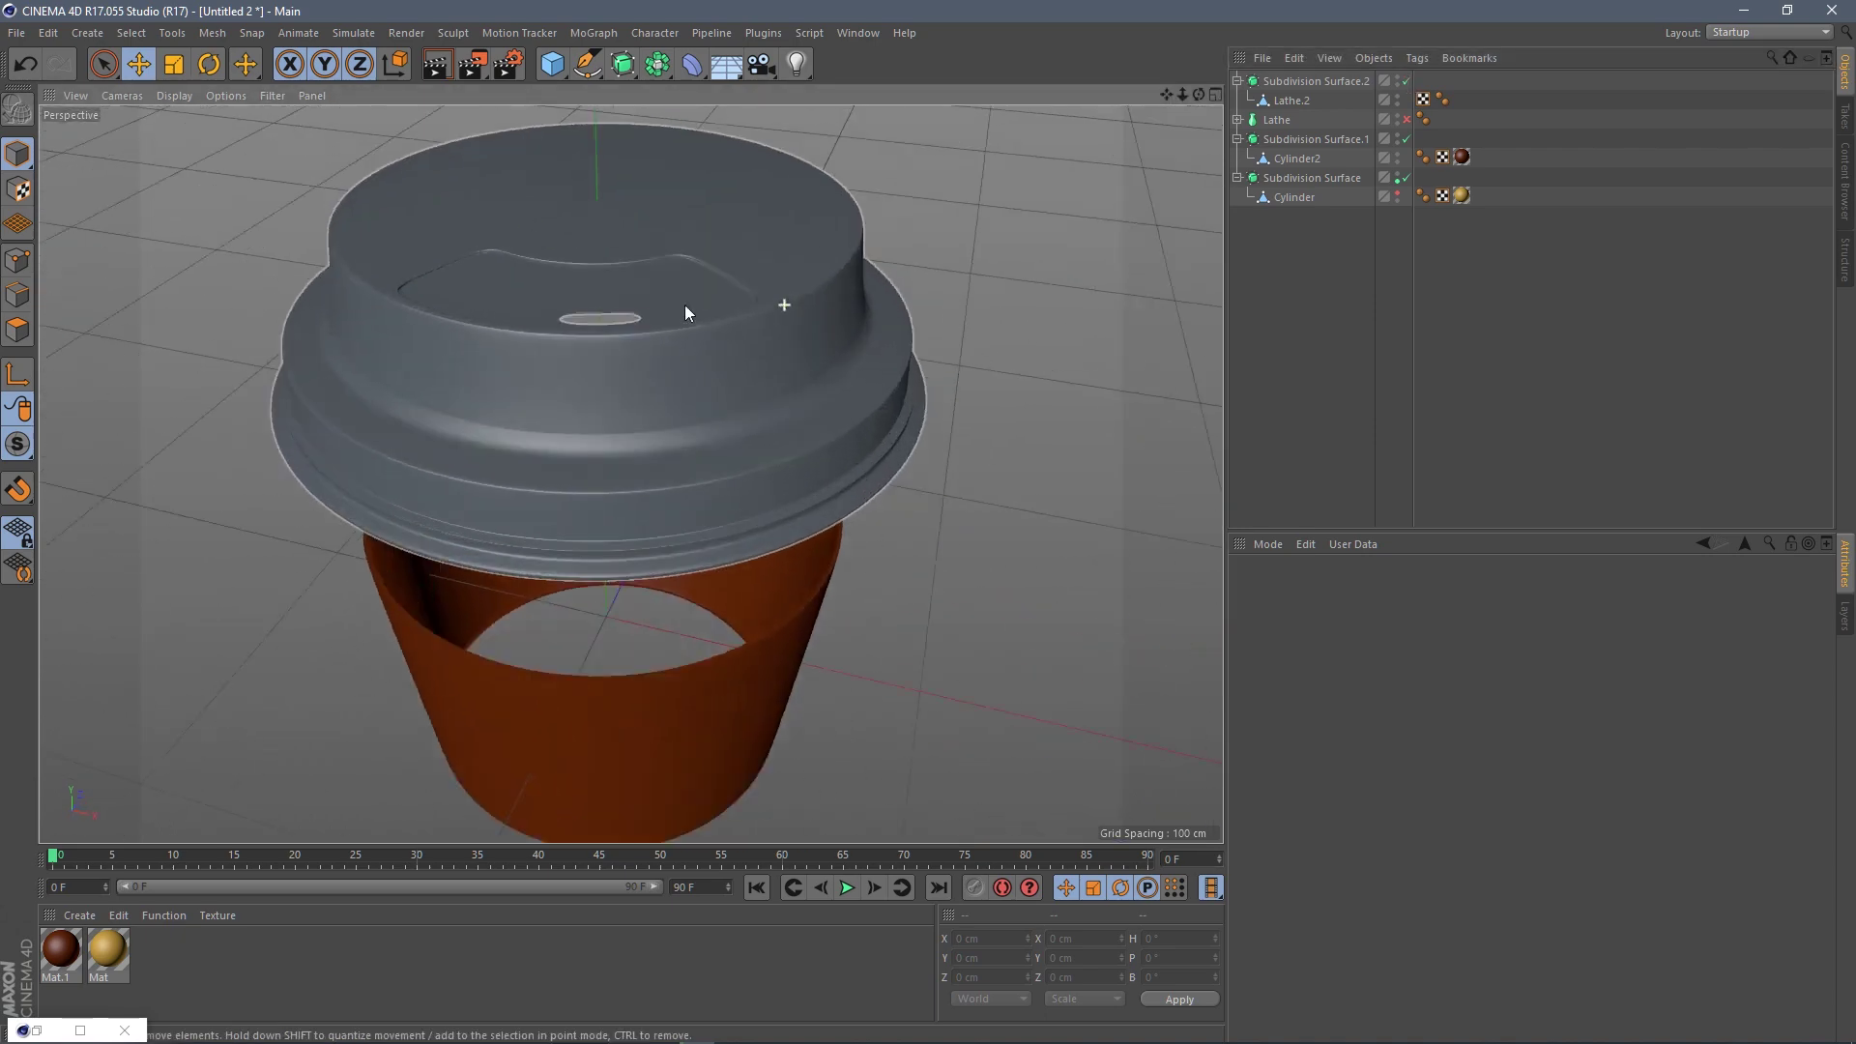
- Inspect the smoothed lid and its drinking hole from several sides and show the cup body again
{"action": "scroll", "coordinate": [361, 369], "scroll_direction": "up", "scroll_amount": 3}
{"action": "left_click_drag", "start_coordinate": [361, 369], "coordinate": [843, 294], "text": "alt"}
{"action": "left_click_drag", "start_coordinate": [571, 302], "coordinate": [735, 292], "text": "alt"}
{"action": "left_click_drag", "start_coordinate": [630, 472], "coordinate": [779, 397], "text": "alt"}
{"action": "scroll", "coordinate": [808, 288], "scroll_direction": "down", "scroll_amount": 3}
{"action": "left_click_drag", "start_coordinate": [808, 288], "coordinate": [785, 225], "text": "alt"}
{"action": "left_click_drag", "start_coordinate": [754, 303], "coordinate": [642, 293], "text": "alt"}
{"action": "scroll", "coordinate": [693, 358], "scroll_direction": "up", "scroll_amount": 2}
{"action": "left_click", "coordinate": [1398, 195]}
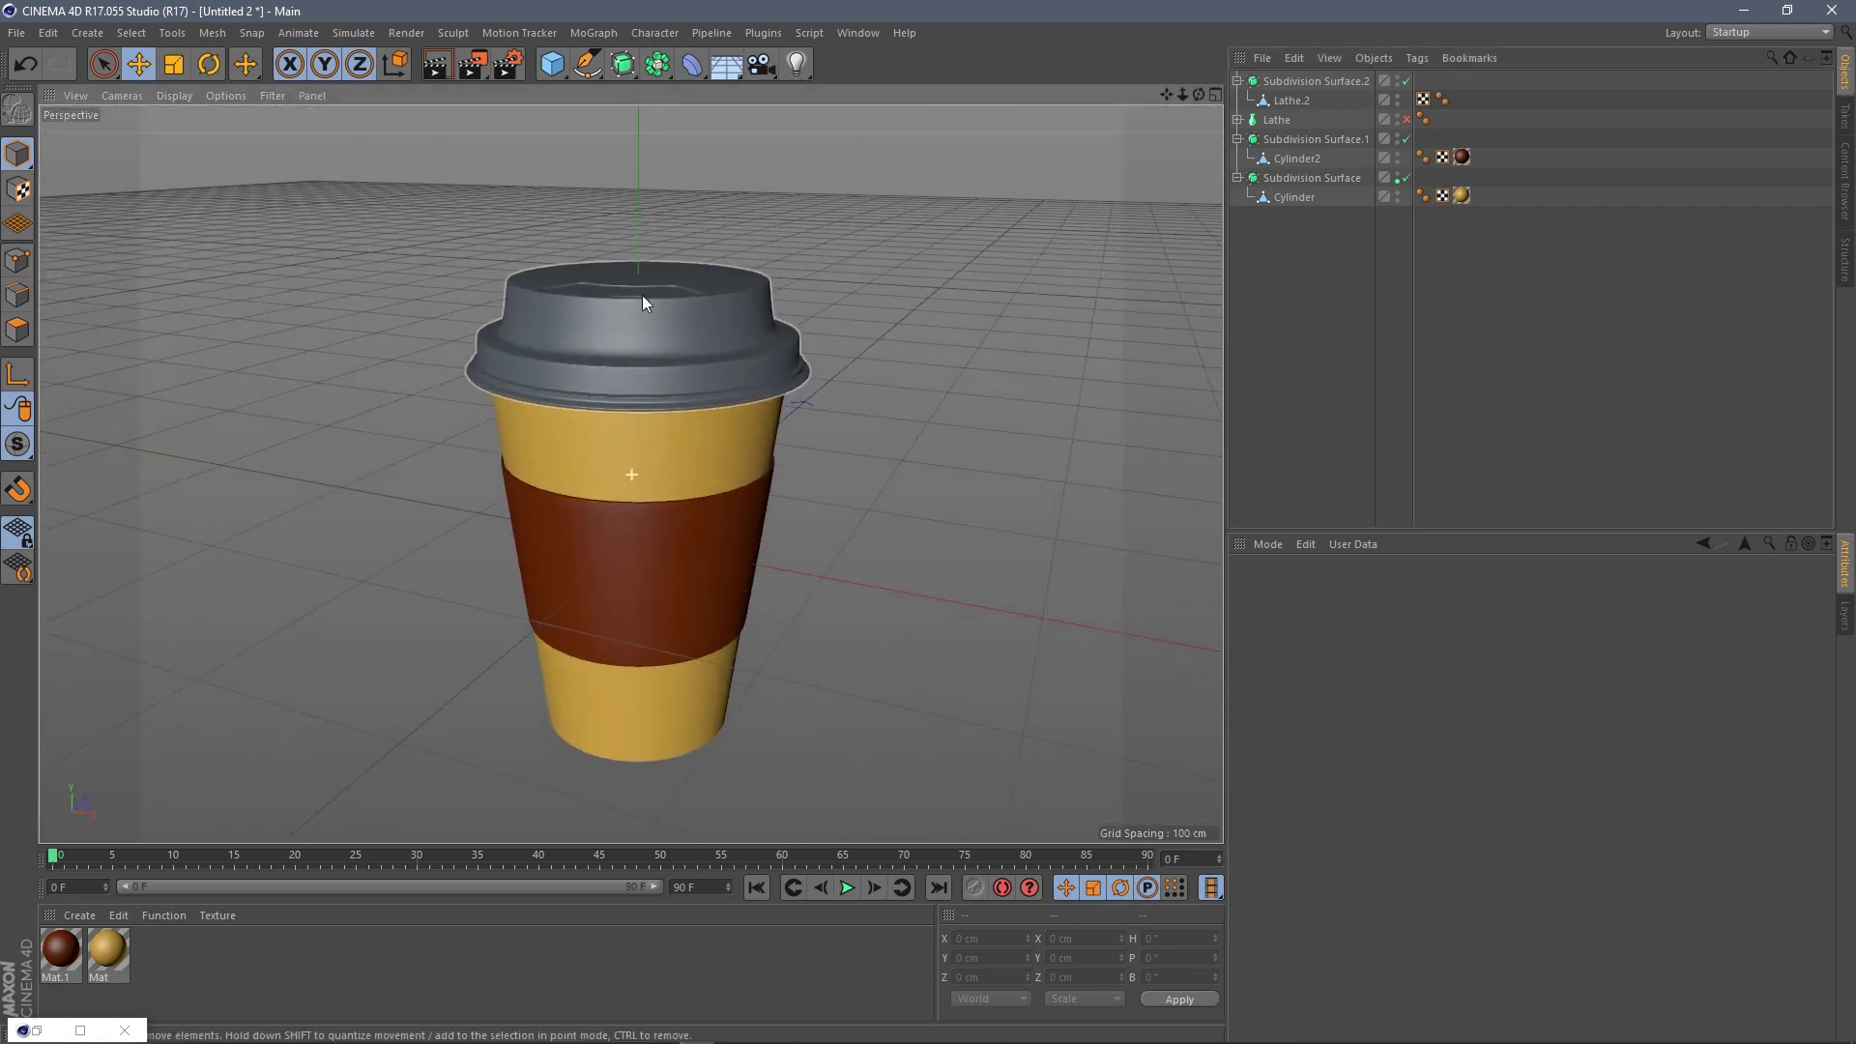
- Change the middle band's material Mat.1 to light grey by setting its color saturation to 0% and raising its brightness value
{"action": "double_click", "coordinate": [61, 948]}
{"action": "left_click", "coordinate": [592, 267]}
{"action": "left_click_drag", "start_coordinate": [784, 287], "coordinate": [851, 287]}
{"action": "left_click", "coordinate": [899, 131]}
- Change the cup body's material Mat to grey with color saturation 0% and value about 54%
{"action": "double_click", "coordinate": [96, 948]}
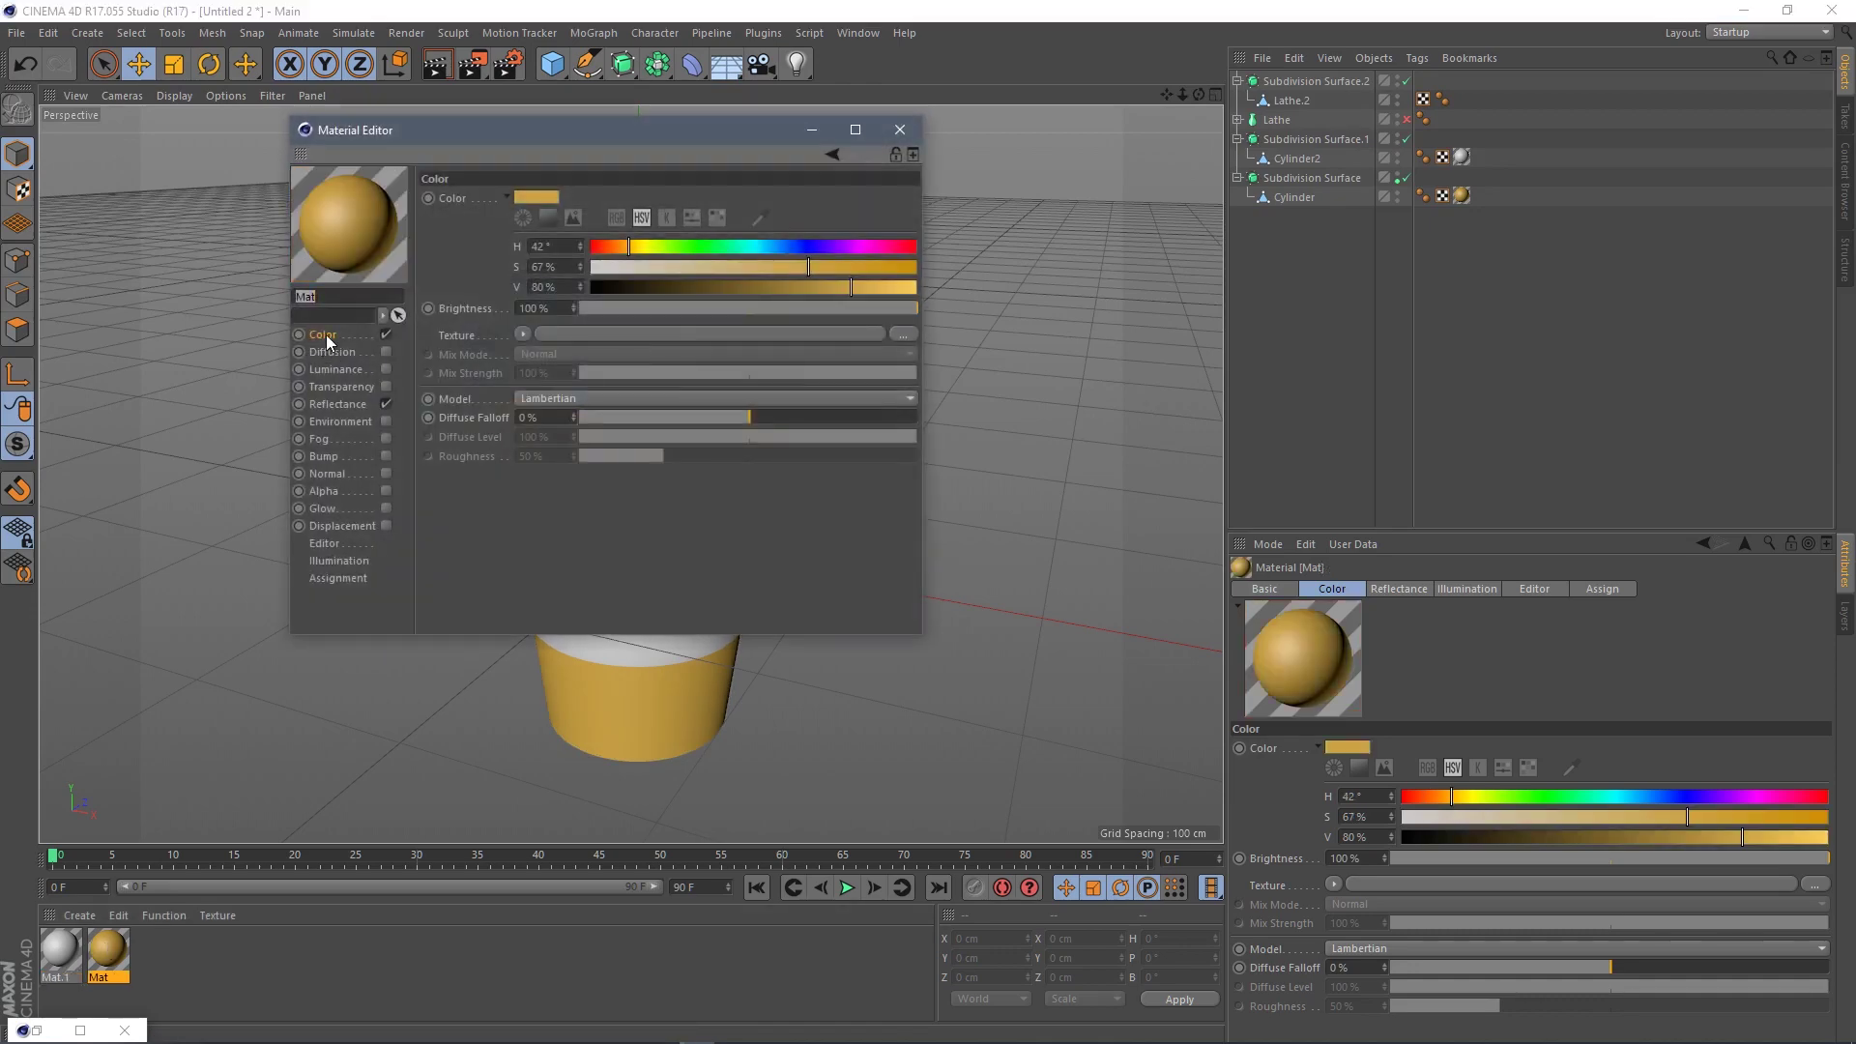
{"action": "left_click", "coordinate": [592, 267]}
{"action": "left_click_drag", "start_coordinate": [656, 288], "coordinate": [681, 288]}
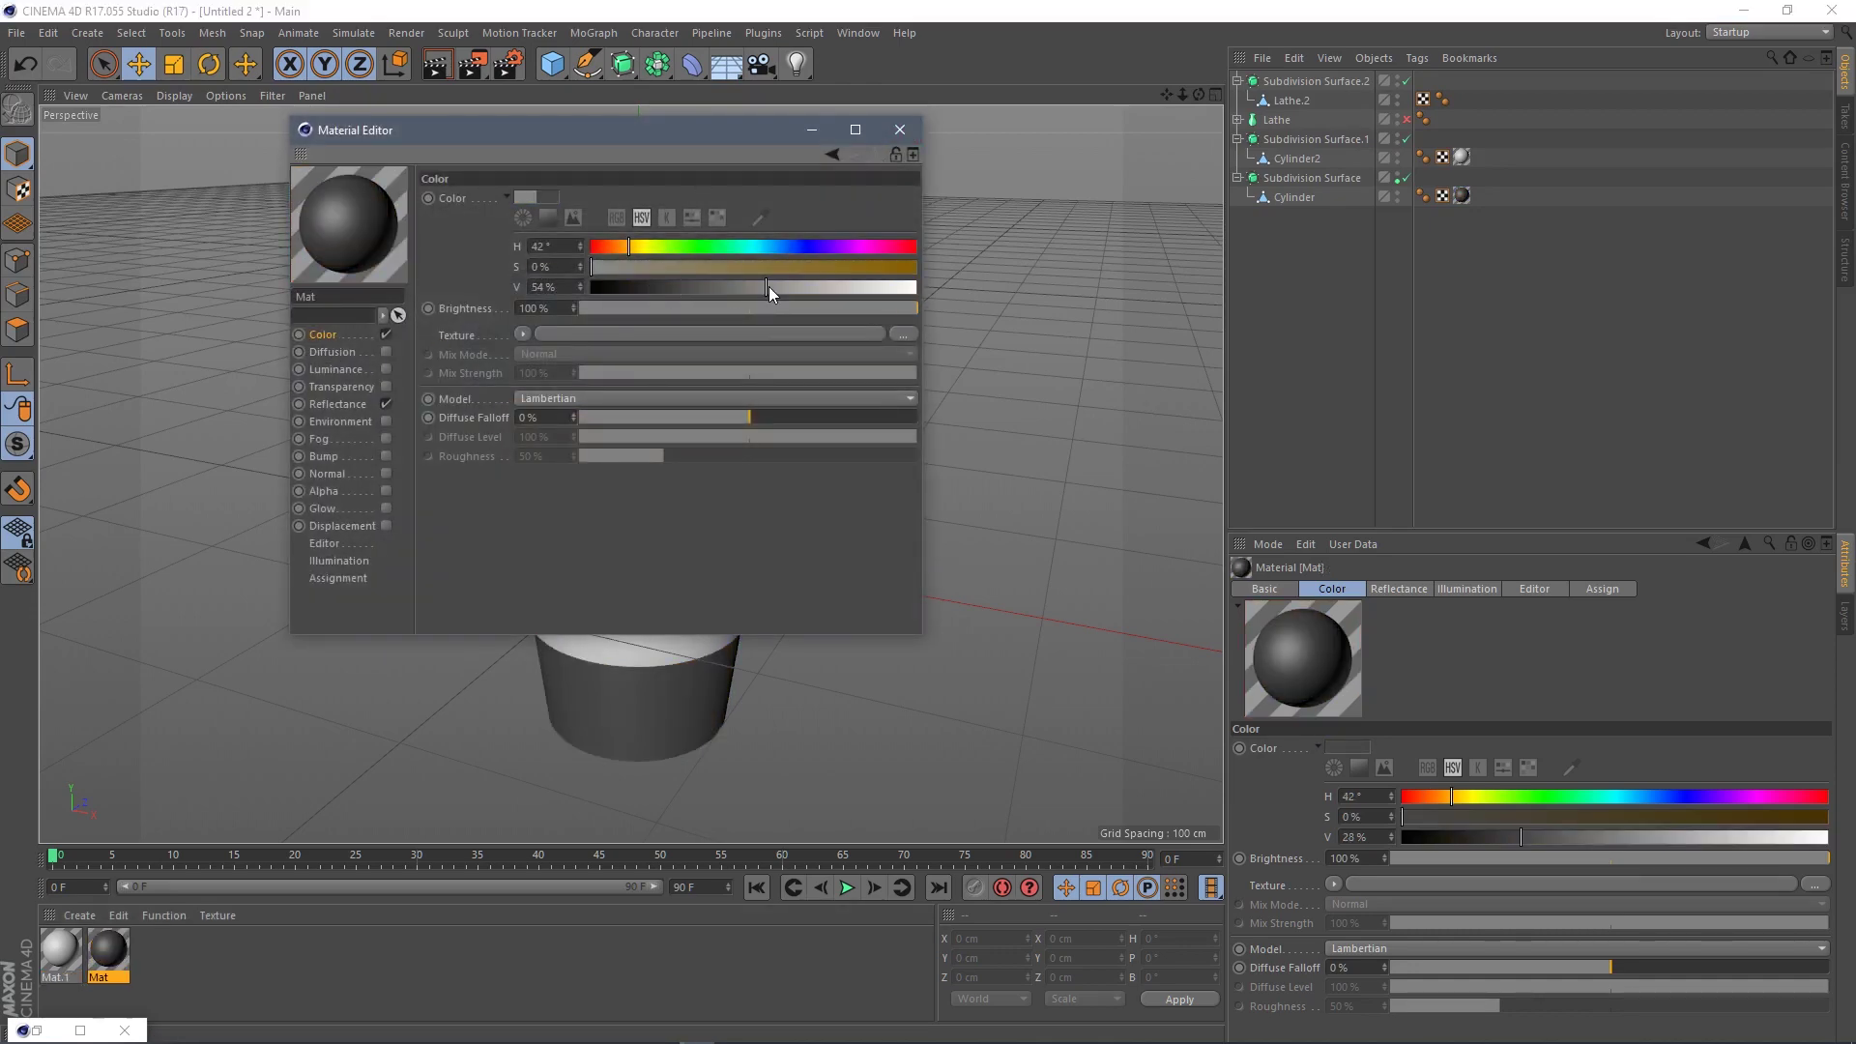
{"action": "left_click", "coordinate": [899, 131]}
- Create a new material, darken its color to near black with value 13%, and apply it to the lid
{"action": "left_click", "coordinate": [80, 916]}
{"action": "left_click", "coordinate": [101, 740]}
{"action": "double_click", "coordinate": [62, 950]}
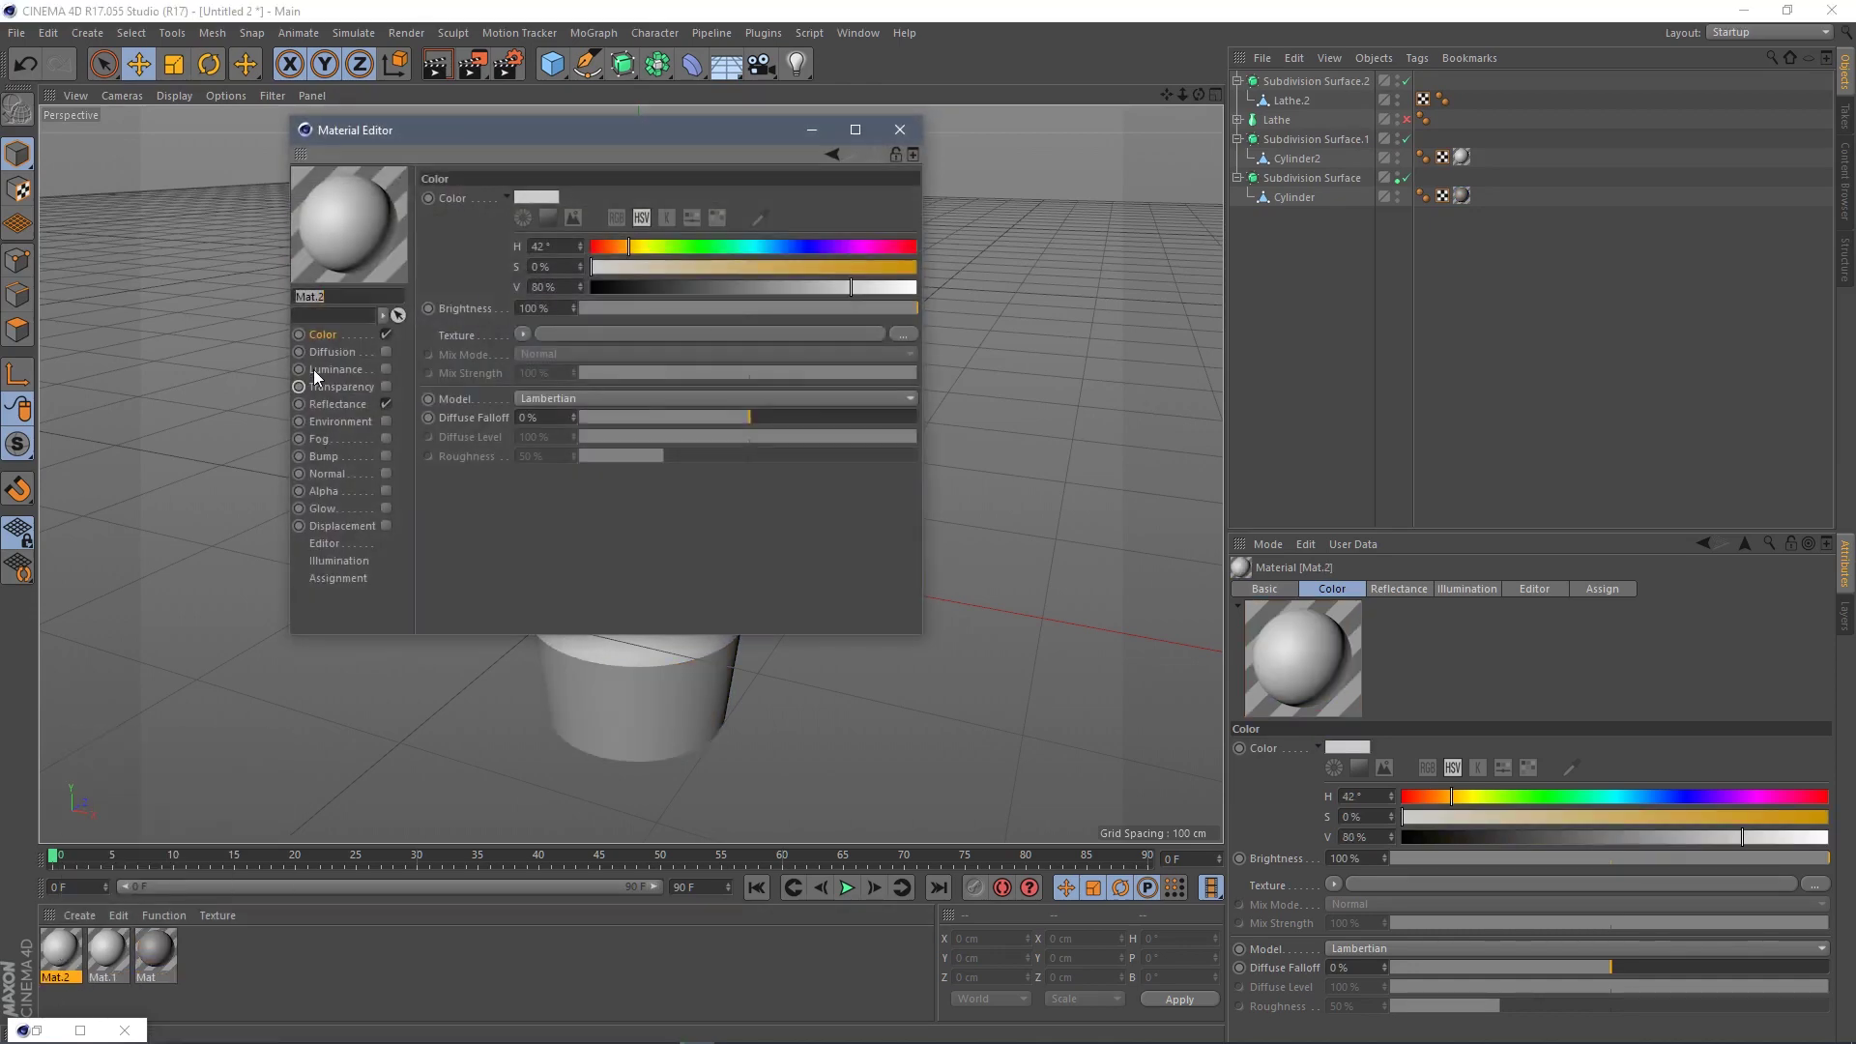
{"action": "left_click_drag", "start_coordinate": [702, 287], "coordinate": [640, 267]}
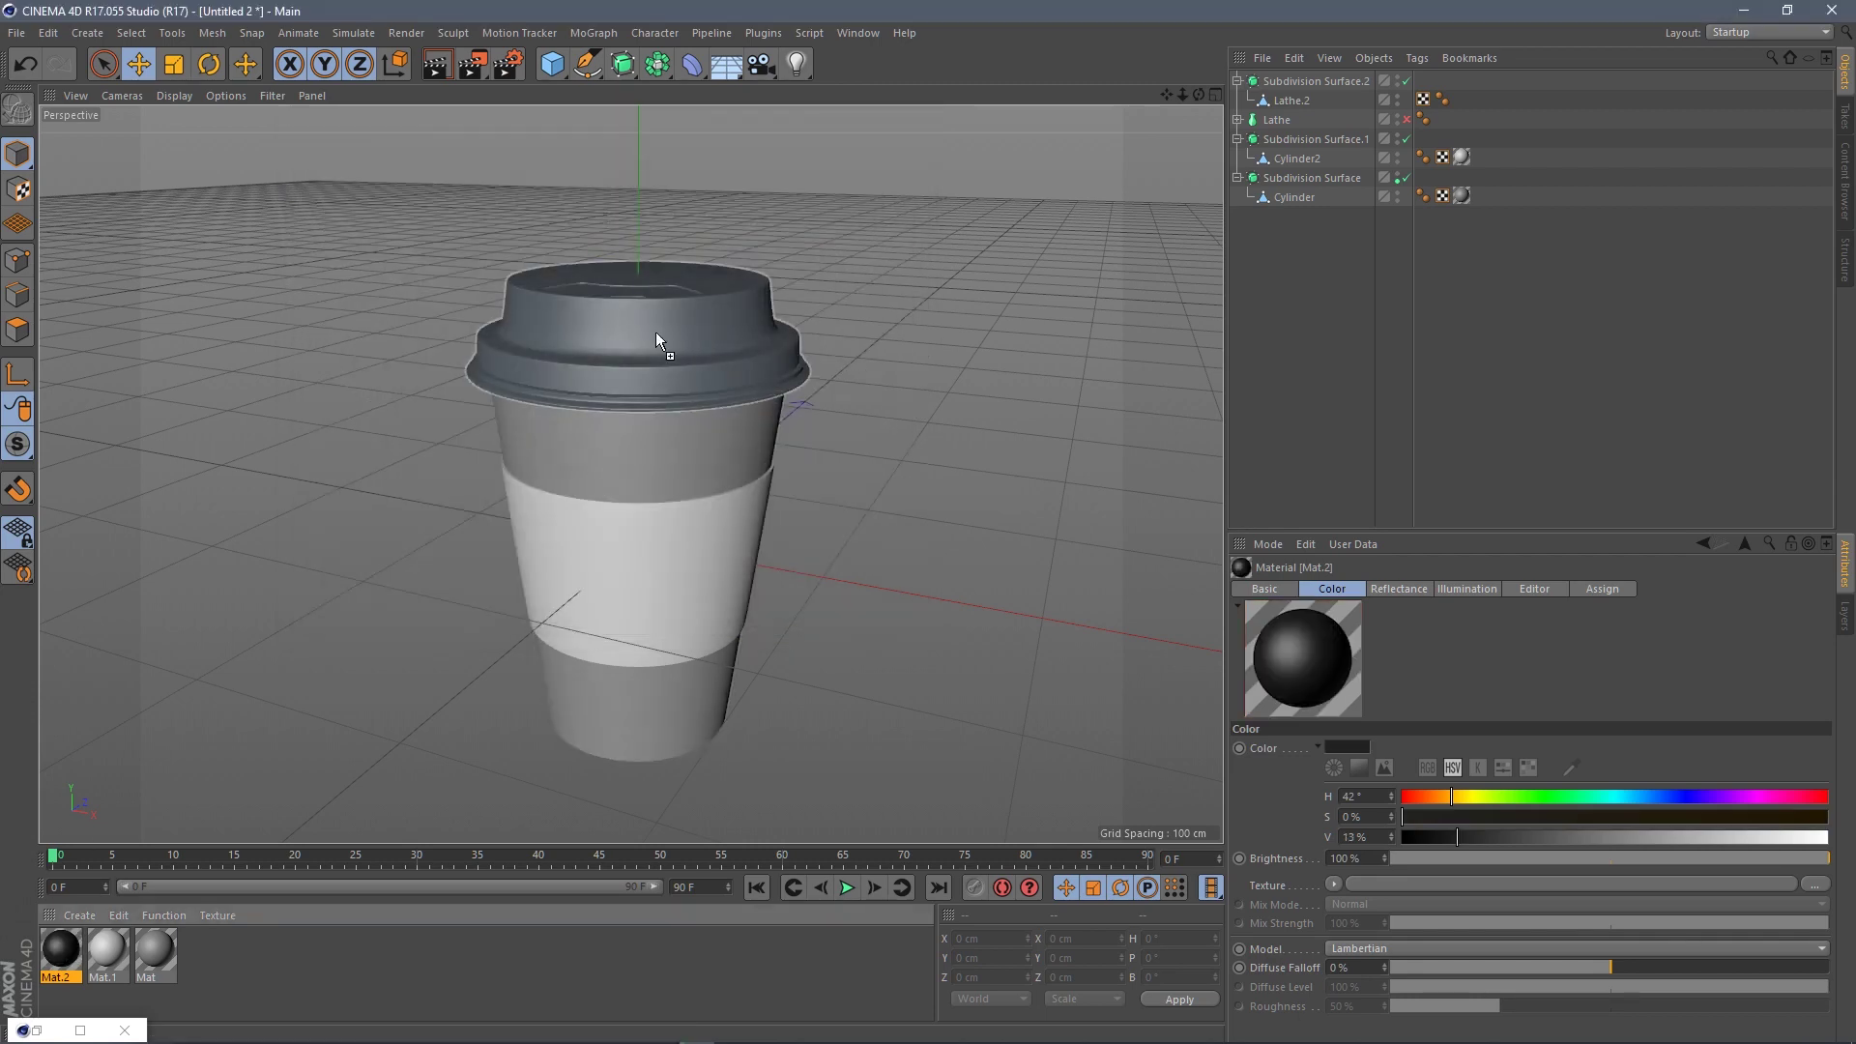
{"action": "left_click_drag", "start_coordinate": [655, 332], "coordinate": [609, 397]}
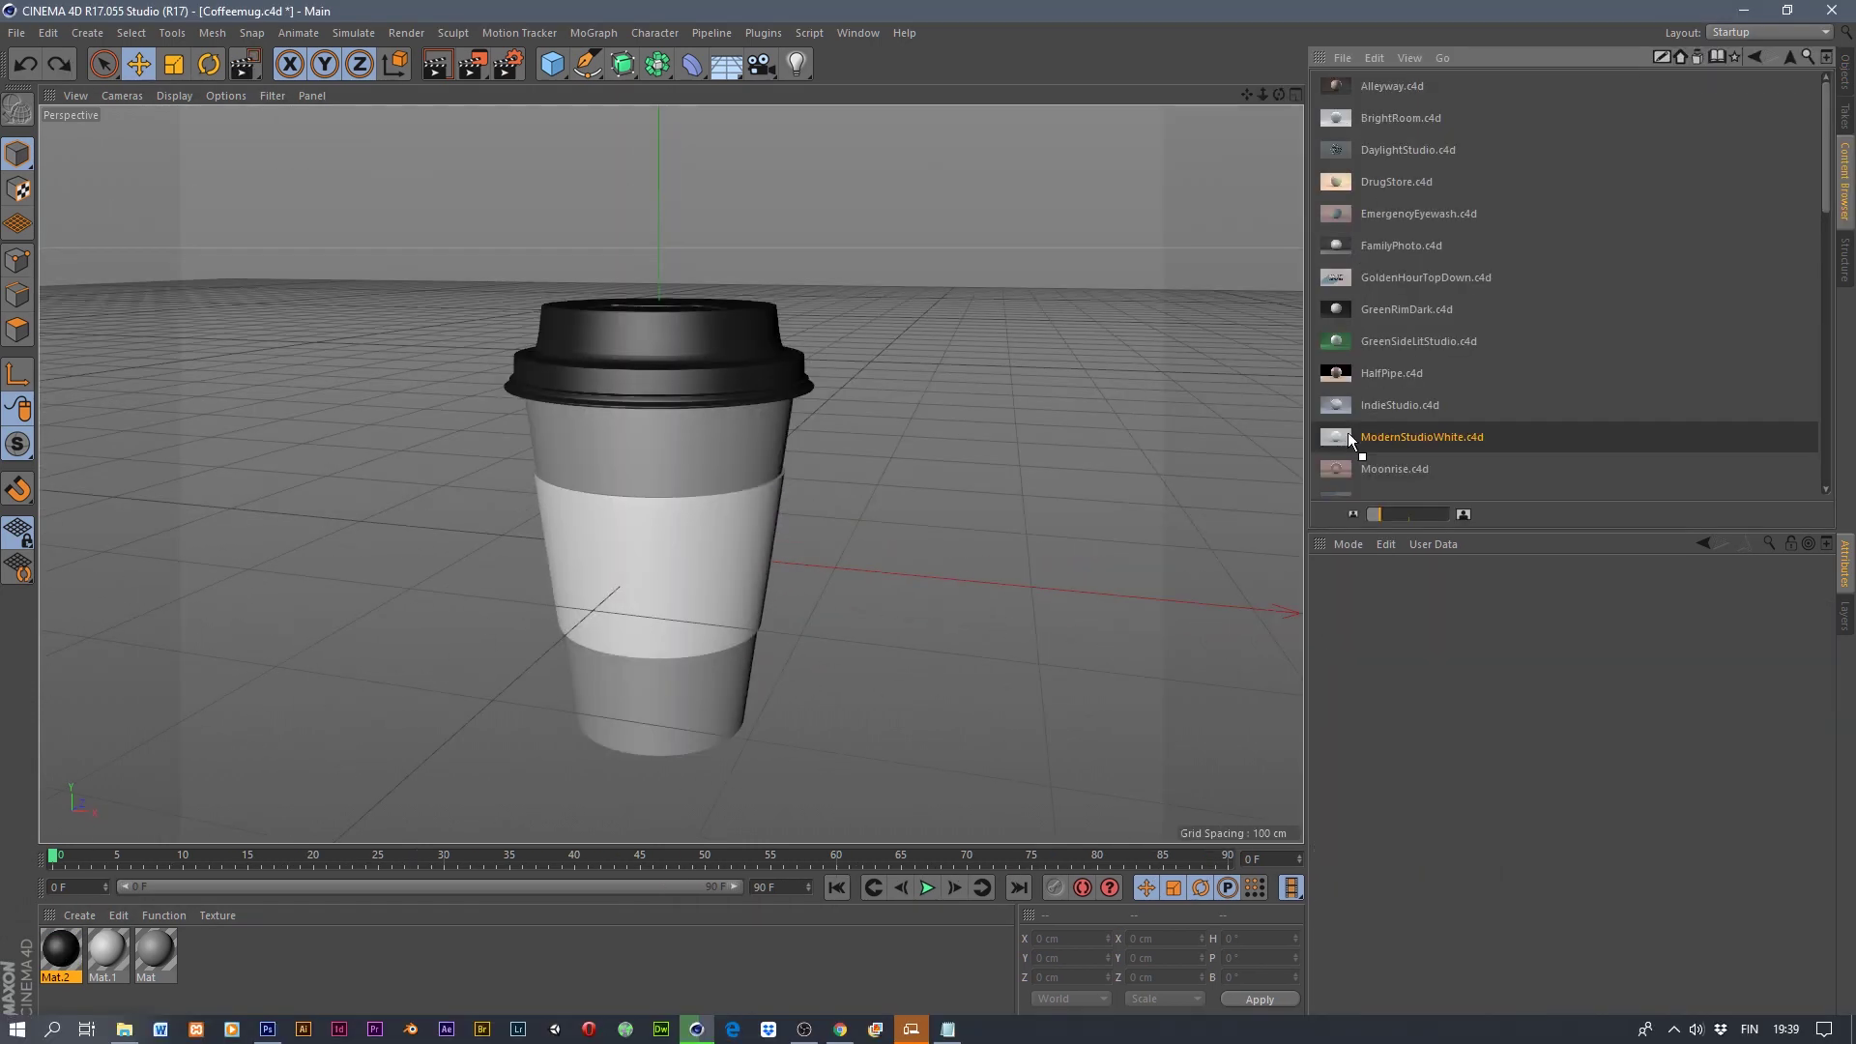
- Load the ModernStudioWhite.c4d studio preset into the scene and delete its placeholder sphere
{"action": "double_click", "coordinate": [1340, 444]}
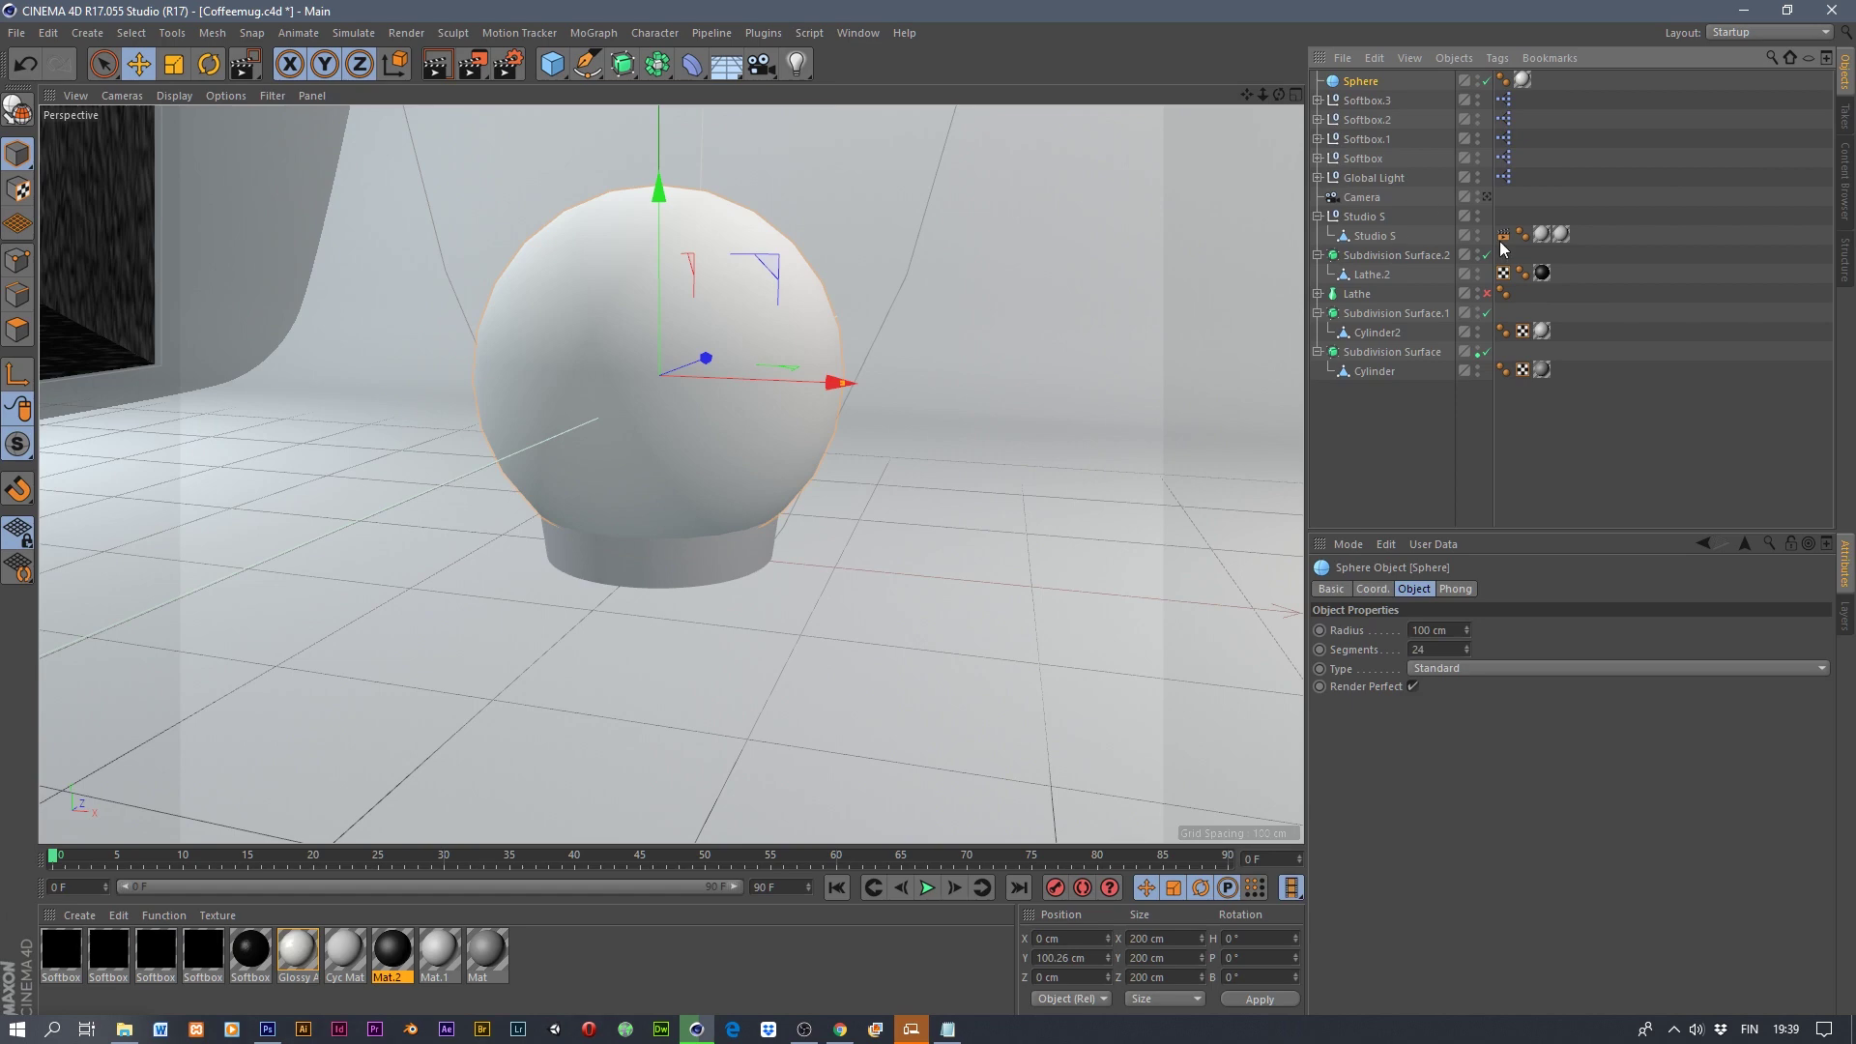
{"action": "left_click", "coordinate": [1488, 197]}
{"action": "left_click", "coordinate": [1487, 197]}
{"action": "scroll", "coordinate": [421, 420], "scroll_direction": "down", "scroll_amount": 7}
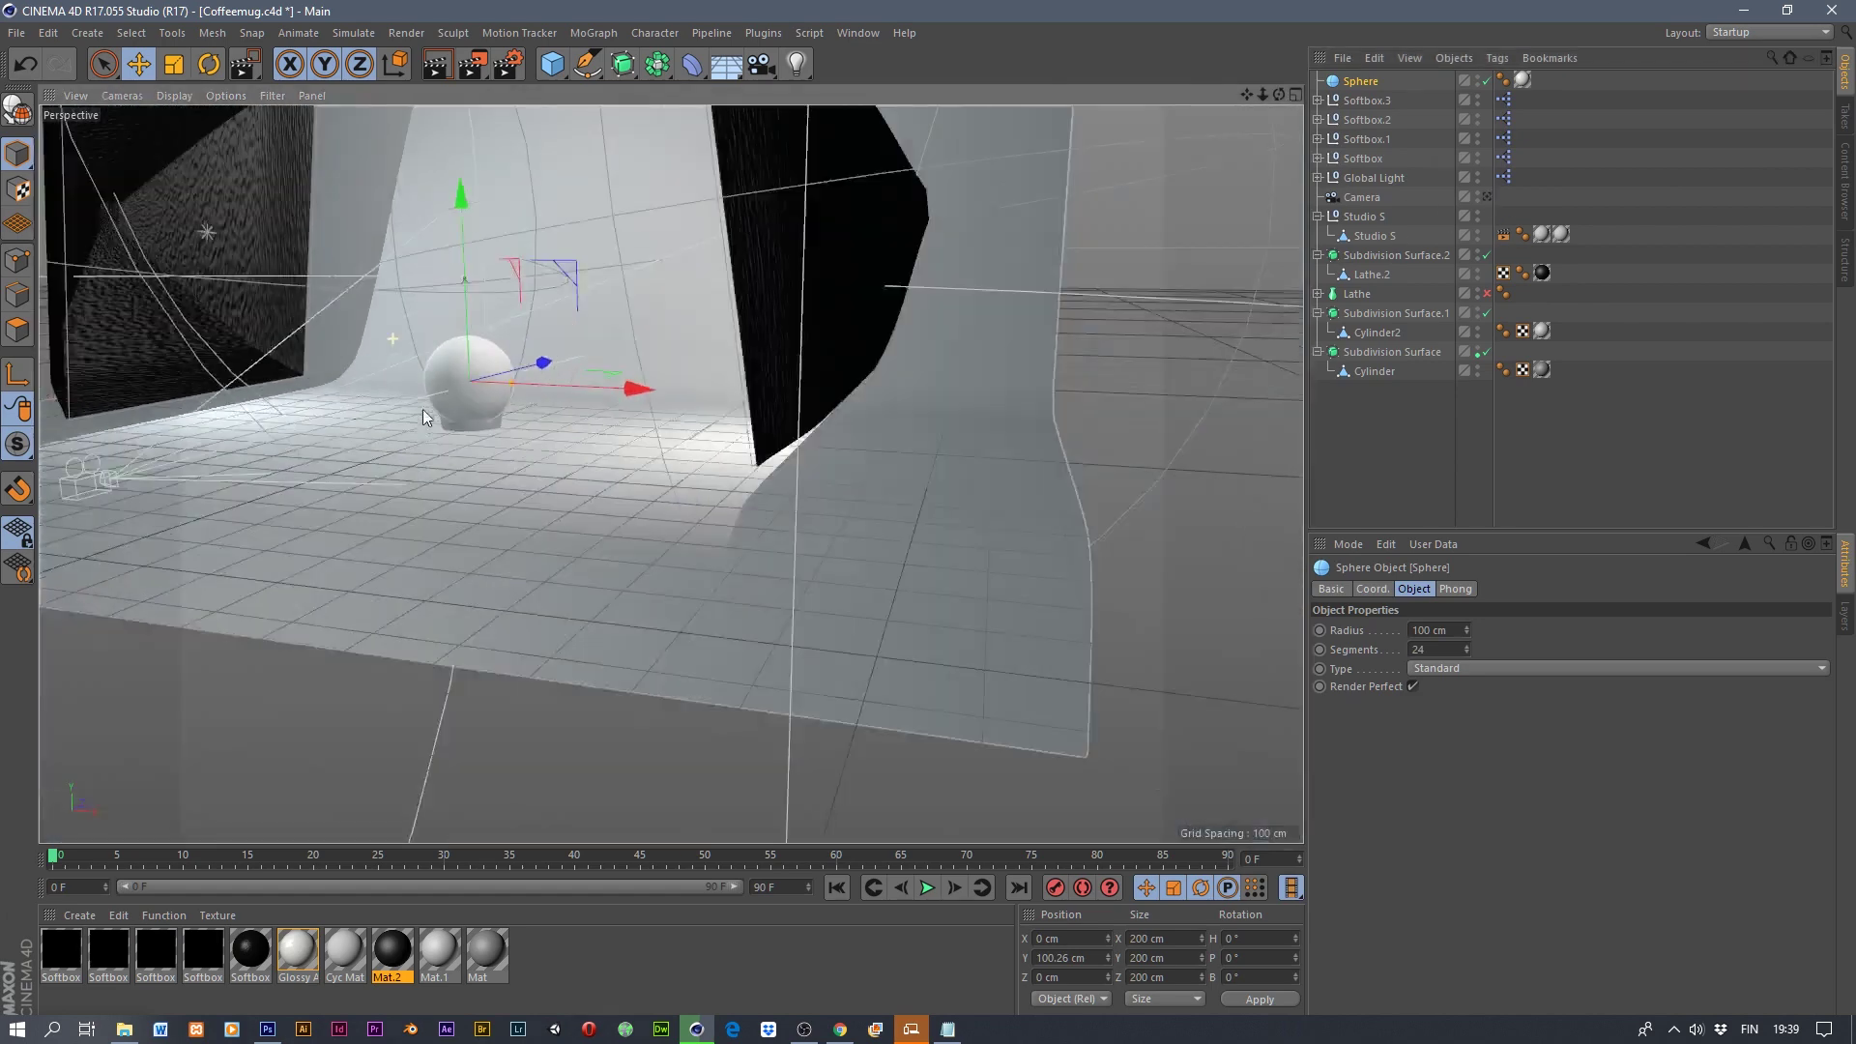
{"action": "scroll", "coordinate": [646, 392], "scroll_direction": "down", "scroll_amount": 5}
{"action": "scroll", "coordinate": [688, 433], "scroll_direction": "up", "scroll_amount": 4}
{"action": "left_click_drag", "start_coordinate": [688, 433], "coordinate": [653, 441], "text": "alt"}
{"action": "left_click", "coordinate": [1356, 83]}
{"action": "key", "text": "Delete"}
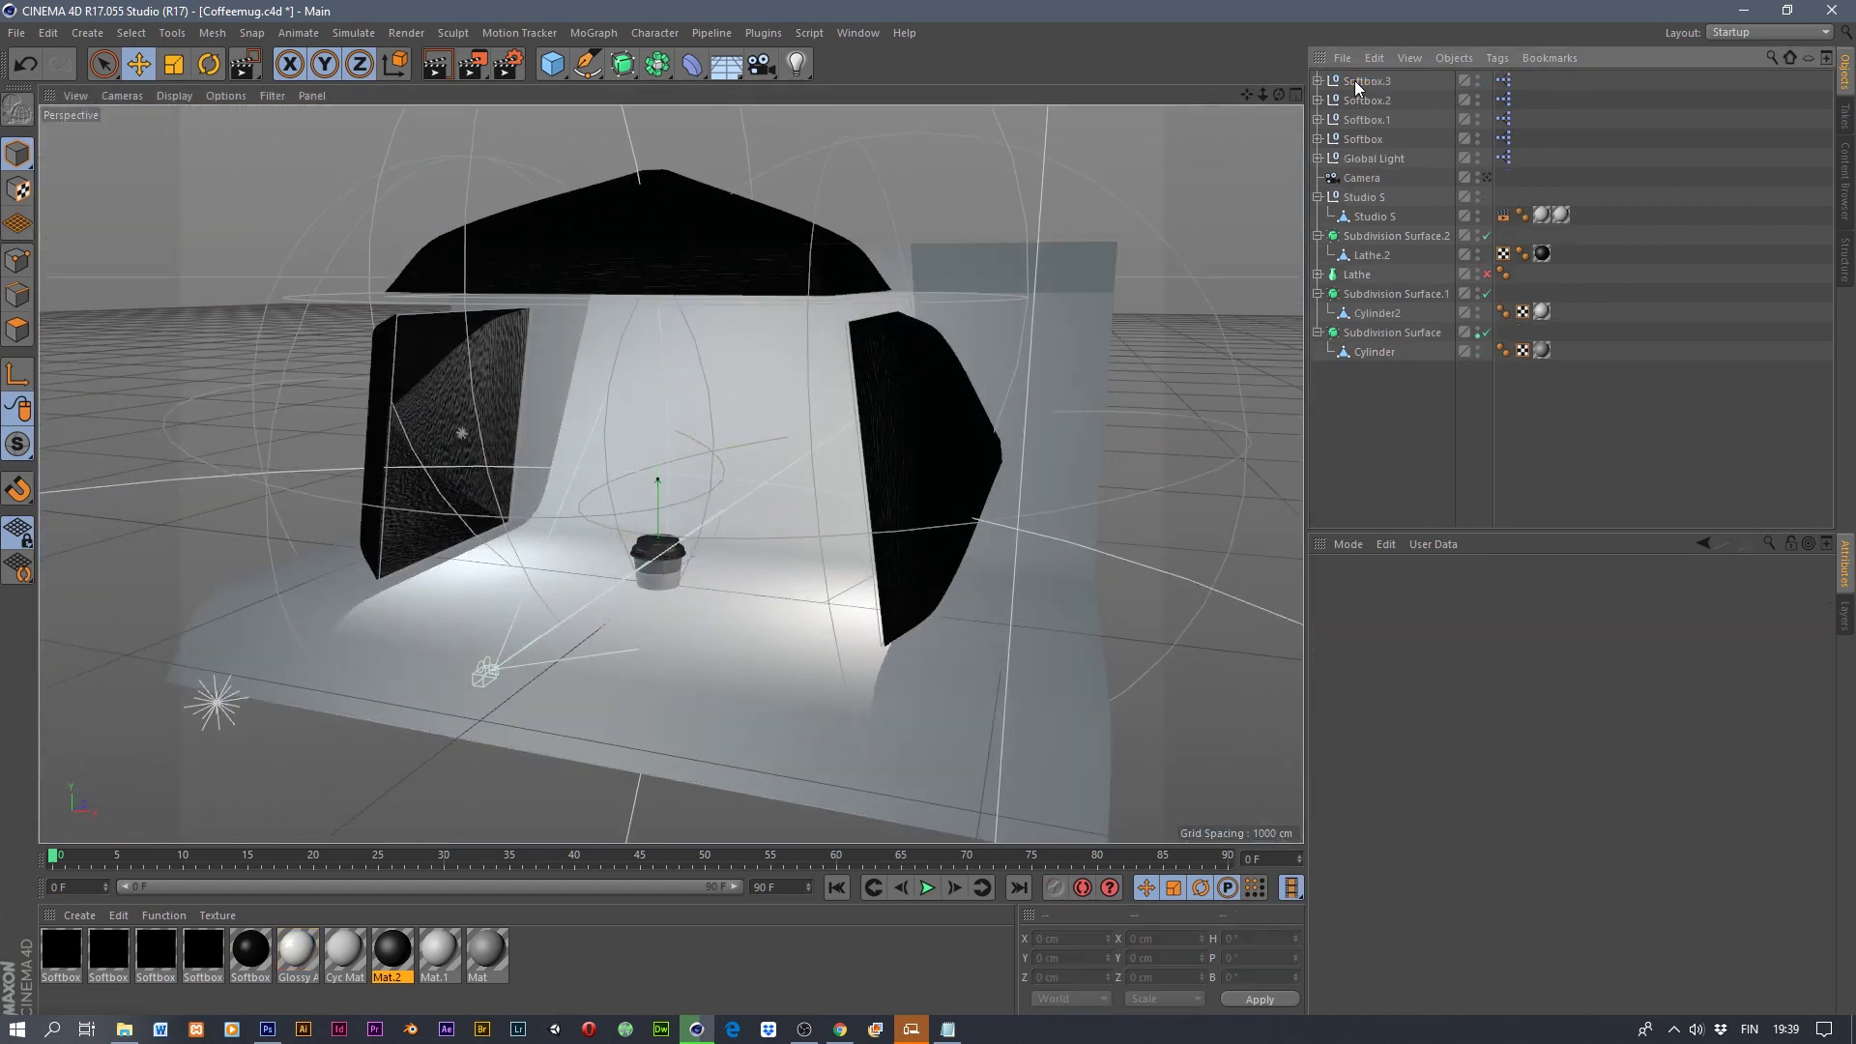
- Collapse the lid's Subdivision Surface group and delete the unused, disabled Lathe object
{"action": "left_click", "coordinate": [1367, 237]}
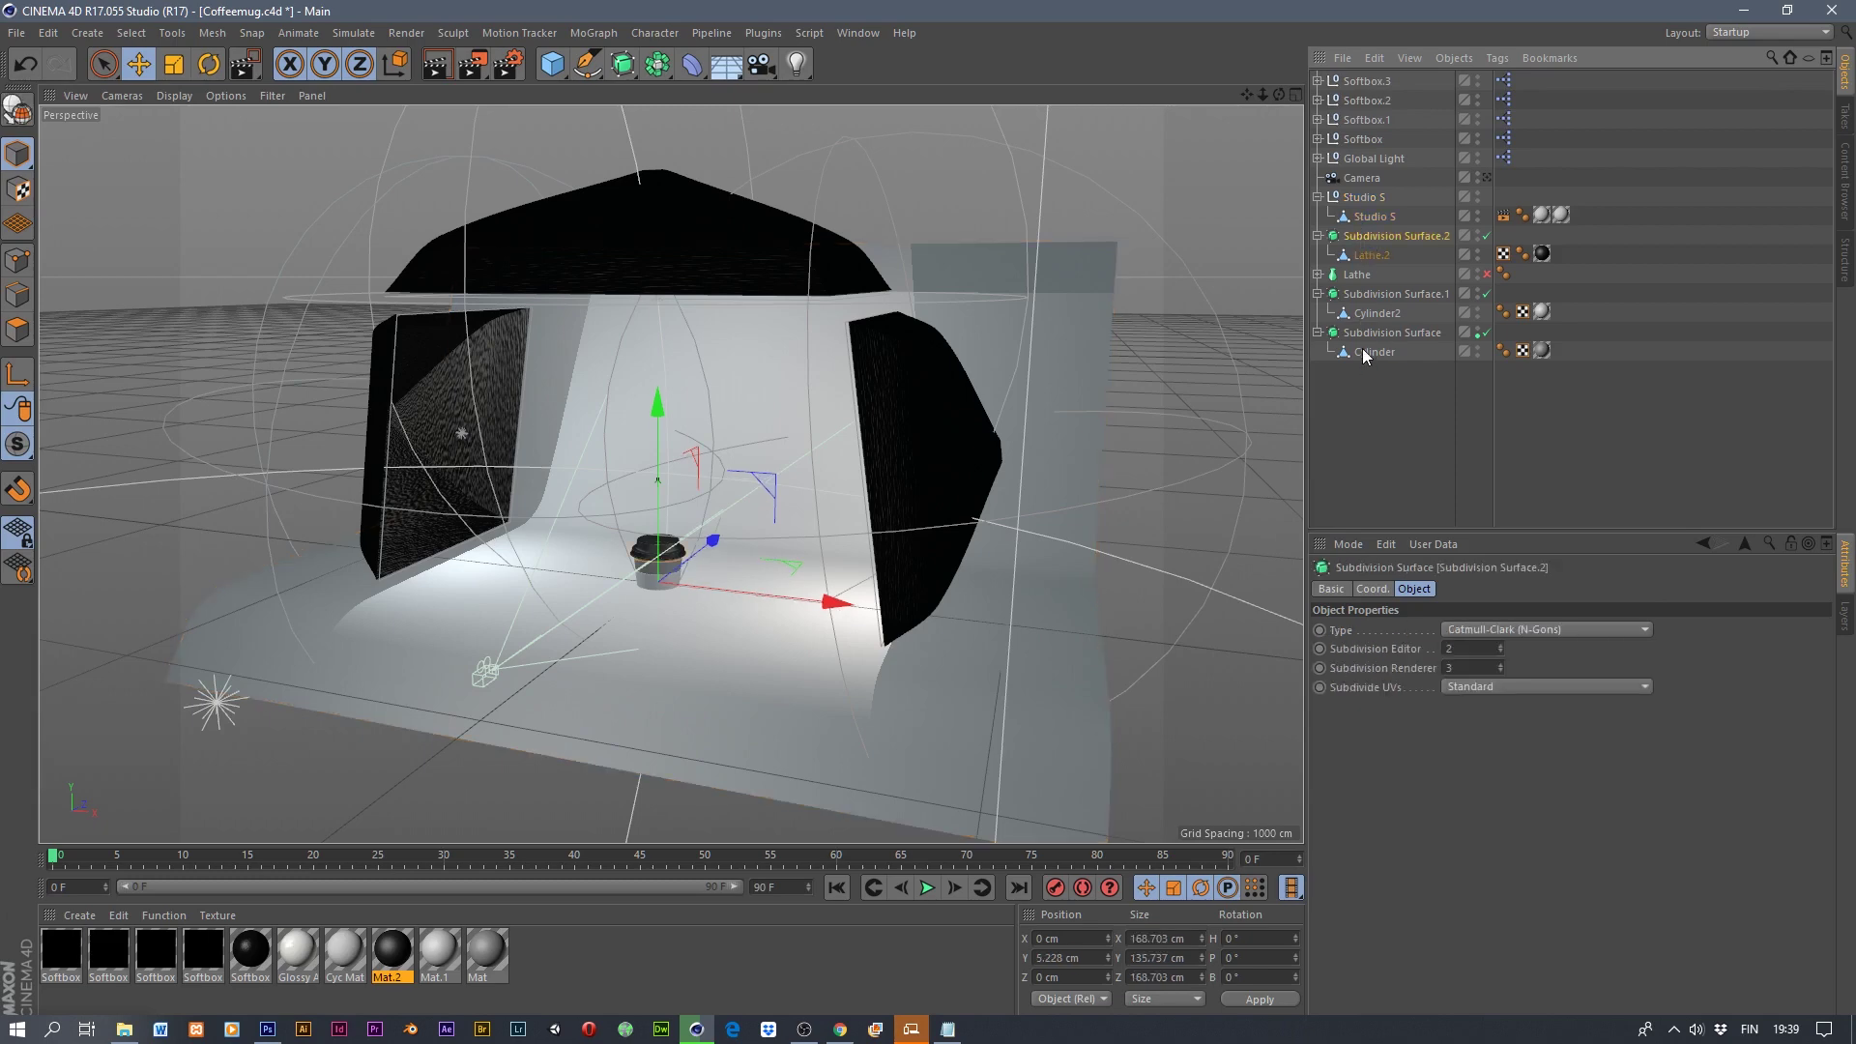
{"action": "left_click", "coordinate": [1366, 353], "text": "shift"}
{"action": "left_click", "coordinate": [1319, 237]}
{"action": "left_click", "coordinate": [1359, 256]}
{"action": "key", "text": "Delete"}
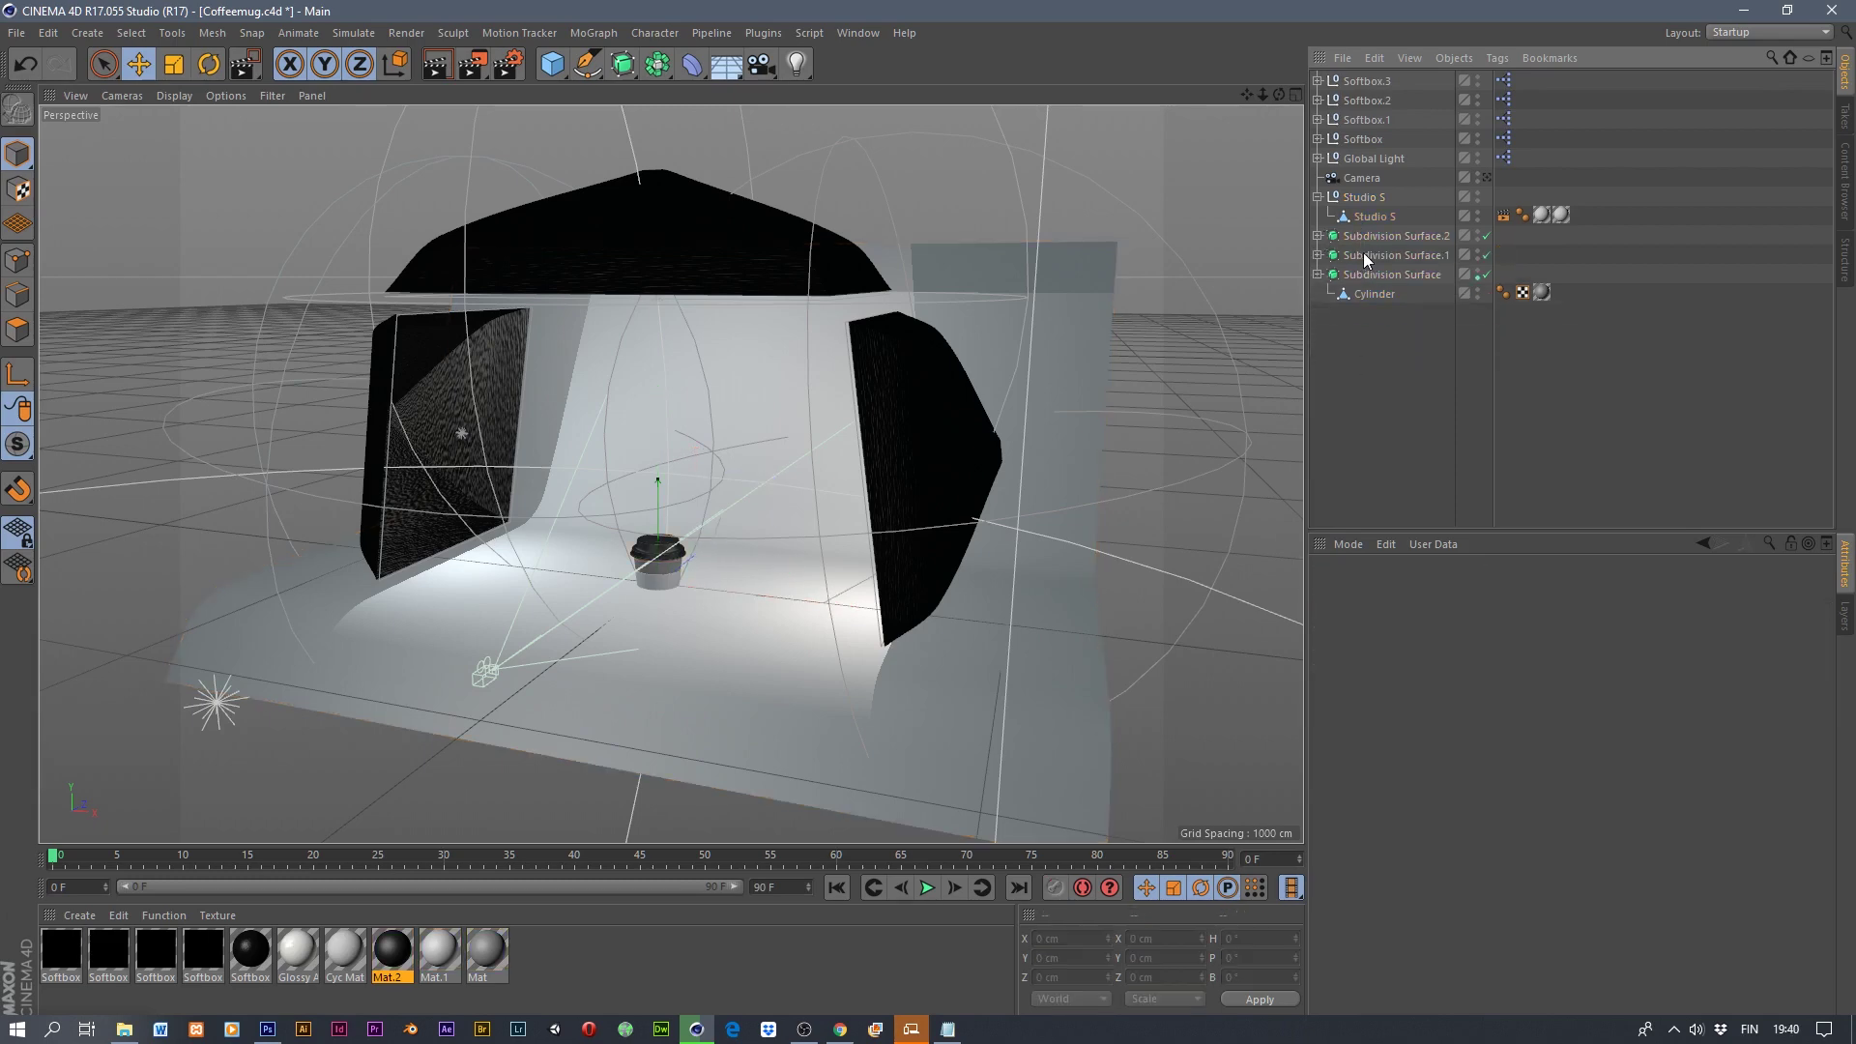
- Select all the cup's Subdivision Surface groups and raise them along Y onto the studio floor
{"action": "left_click", "coordinate": [1362, 236]}
{"action": "left_click", "coordinate": [1366, 293], "text": "shift"}
{"action": "left_click_drag", "start_coordinate": [657, 404], "coordinate": [662, 361]}
- Look through the studio camera and render the cup in the viewport, accepting the missing softbox textures
{"action": "left_click", "coordinate": [1486, 176]}
{"action": "key", "text": "ctrl+r"}
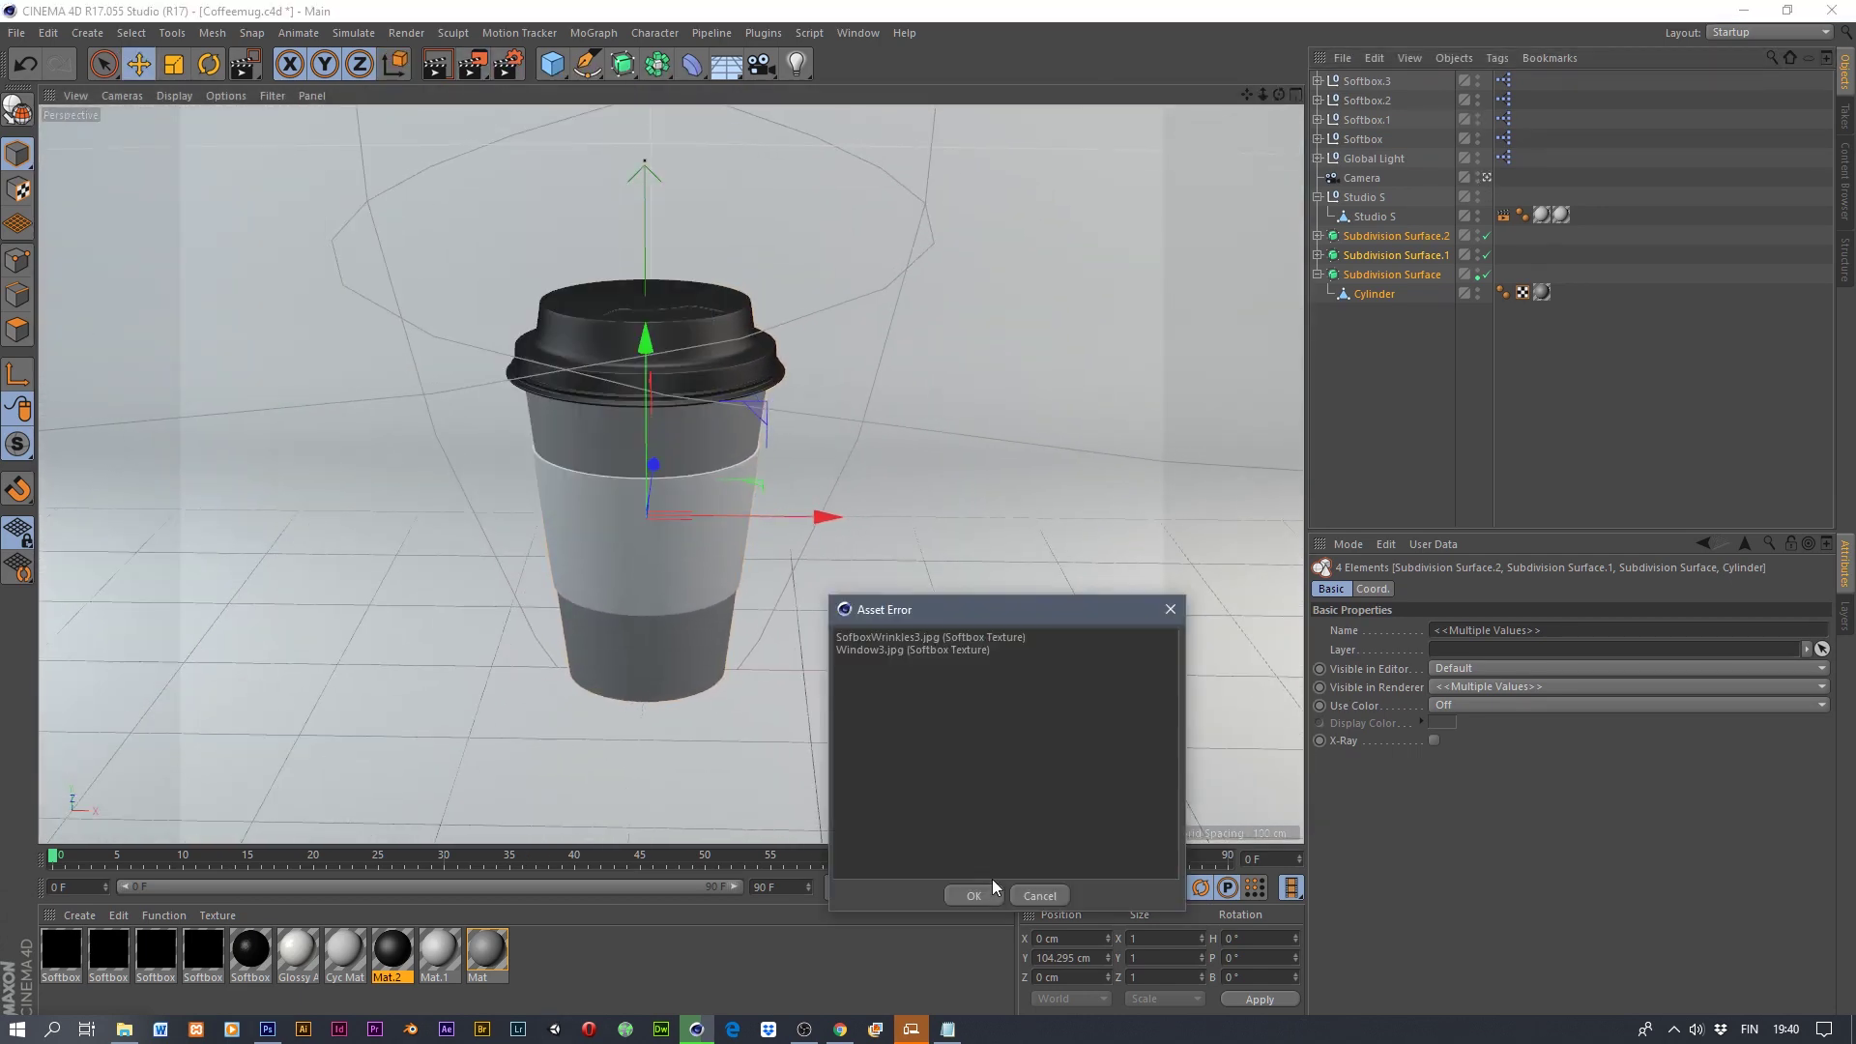
{"action": "left_click", "coordinate": [971, 895]}
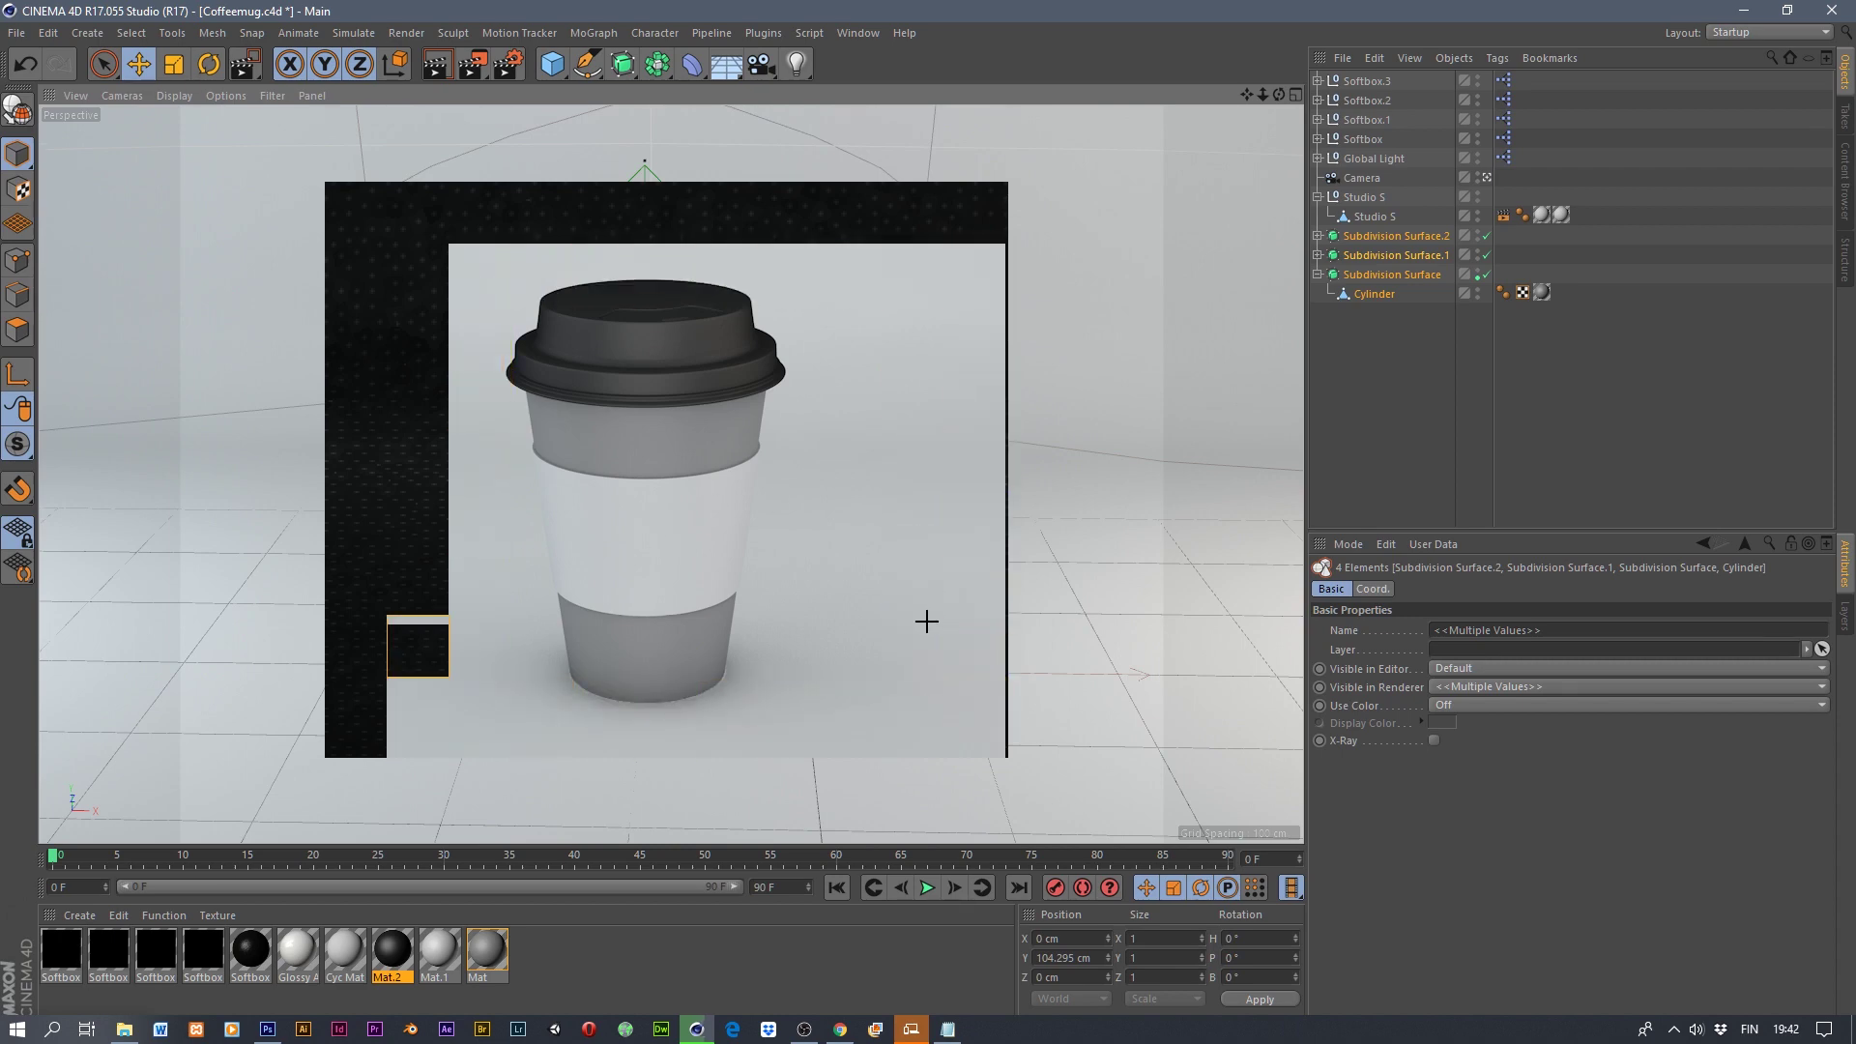
{"action": "left_click", "coordinate": [1069, 502]}
{"action": "mouse_move", "coordinate": [916, 1023]}
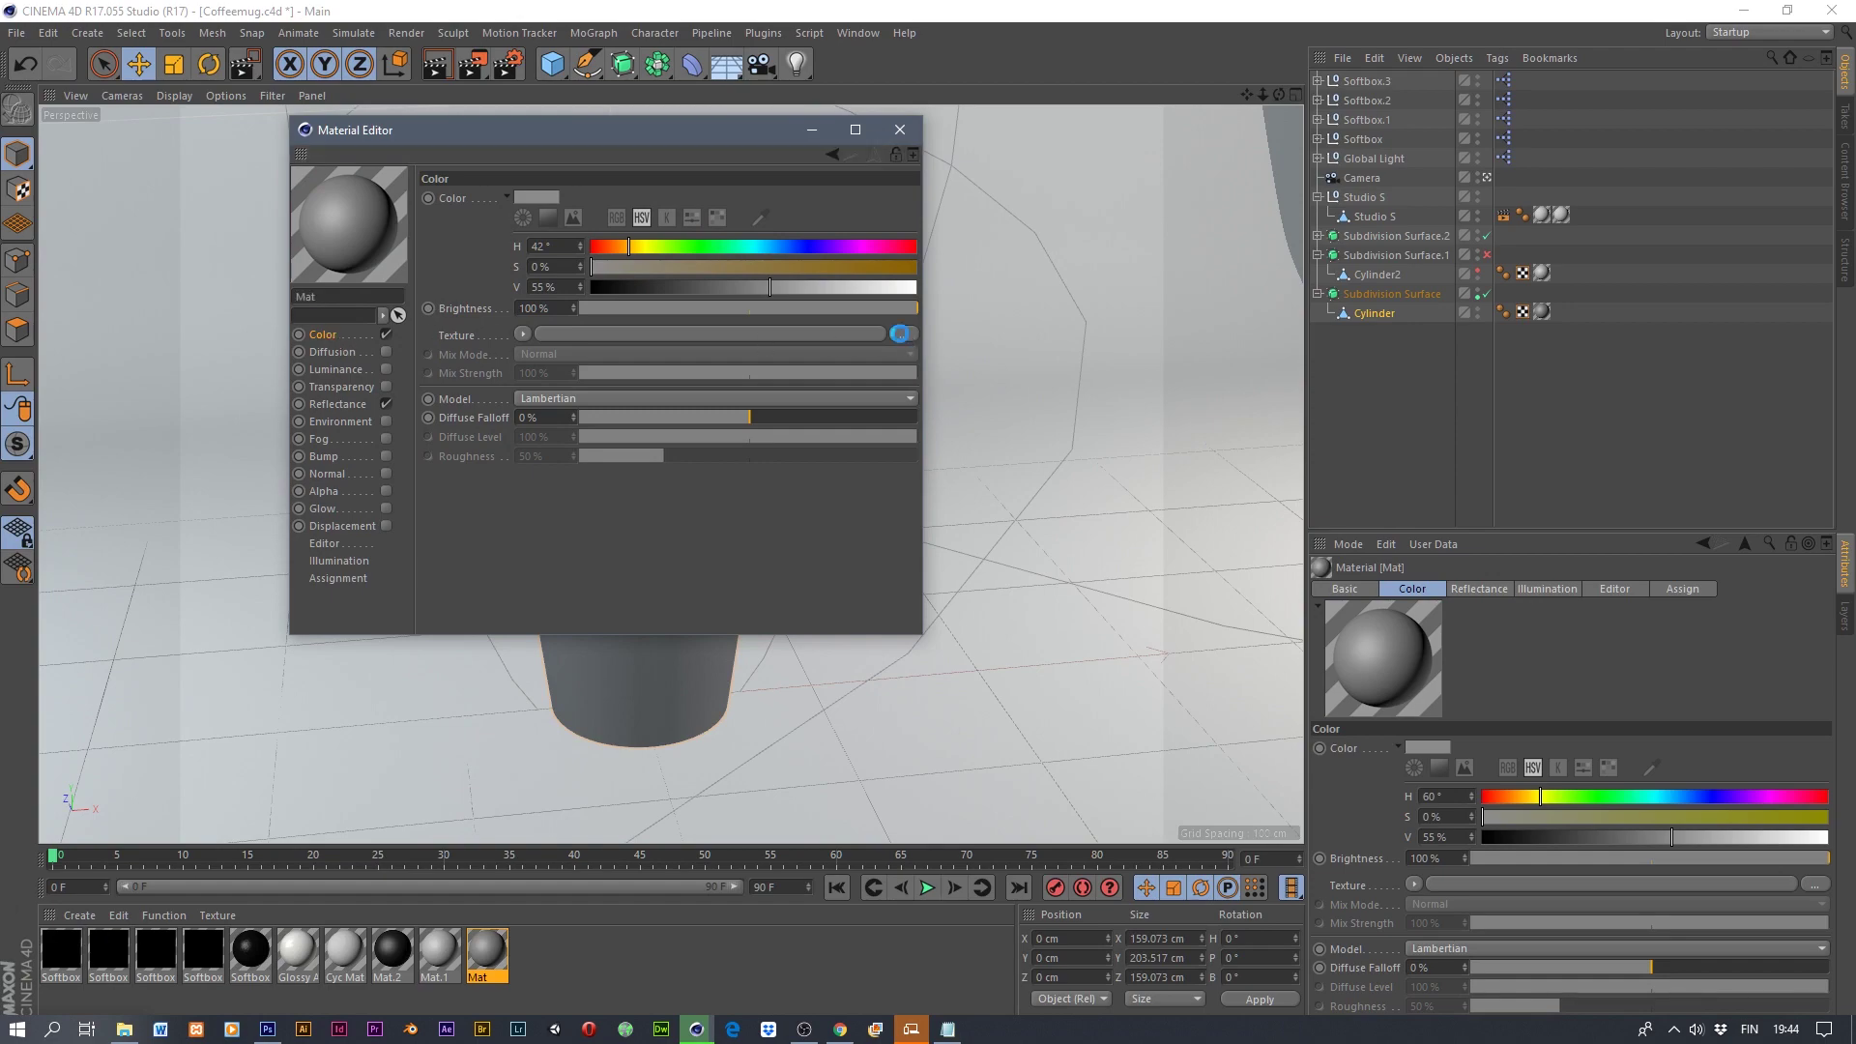
- Load the green and navy leaf pattern image as the cup body material's color texture, without copying it to the project
{"action": "left_click", "coordinate": [900, 334]}
{"action": "scroll", "coordinate": [1160, 580], "scroll_direction": "down", "scroll_amount": 5}
{"action": "left_click", "coordinate": [1218, 450]}
{"action": "left_click", "coordinate": [1692, 986]}
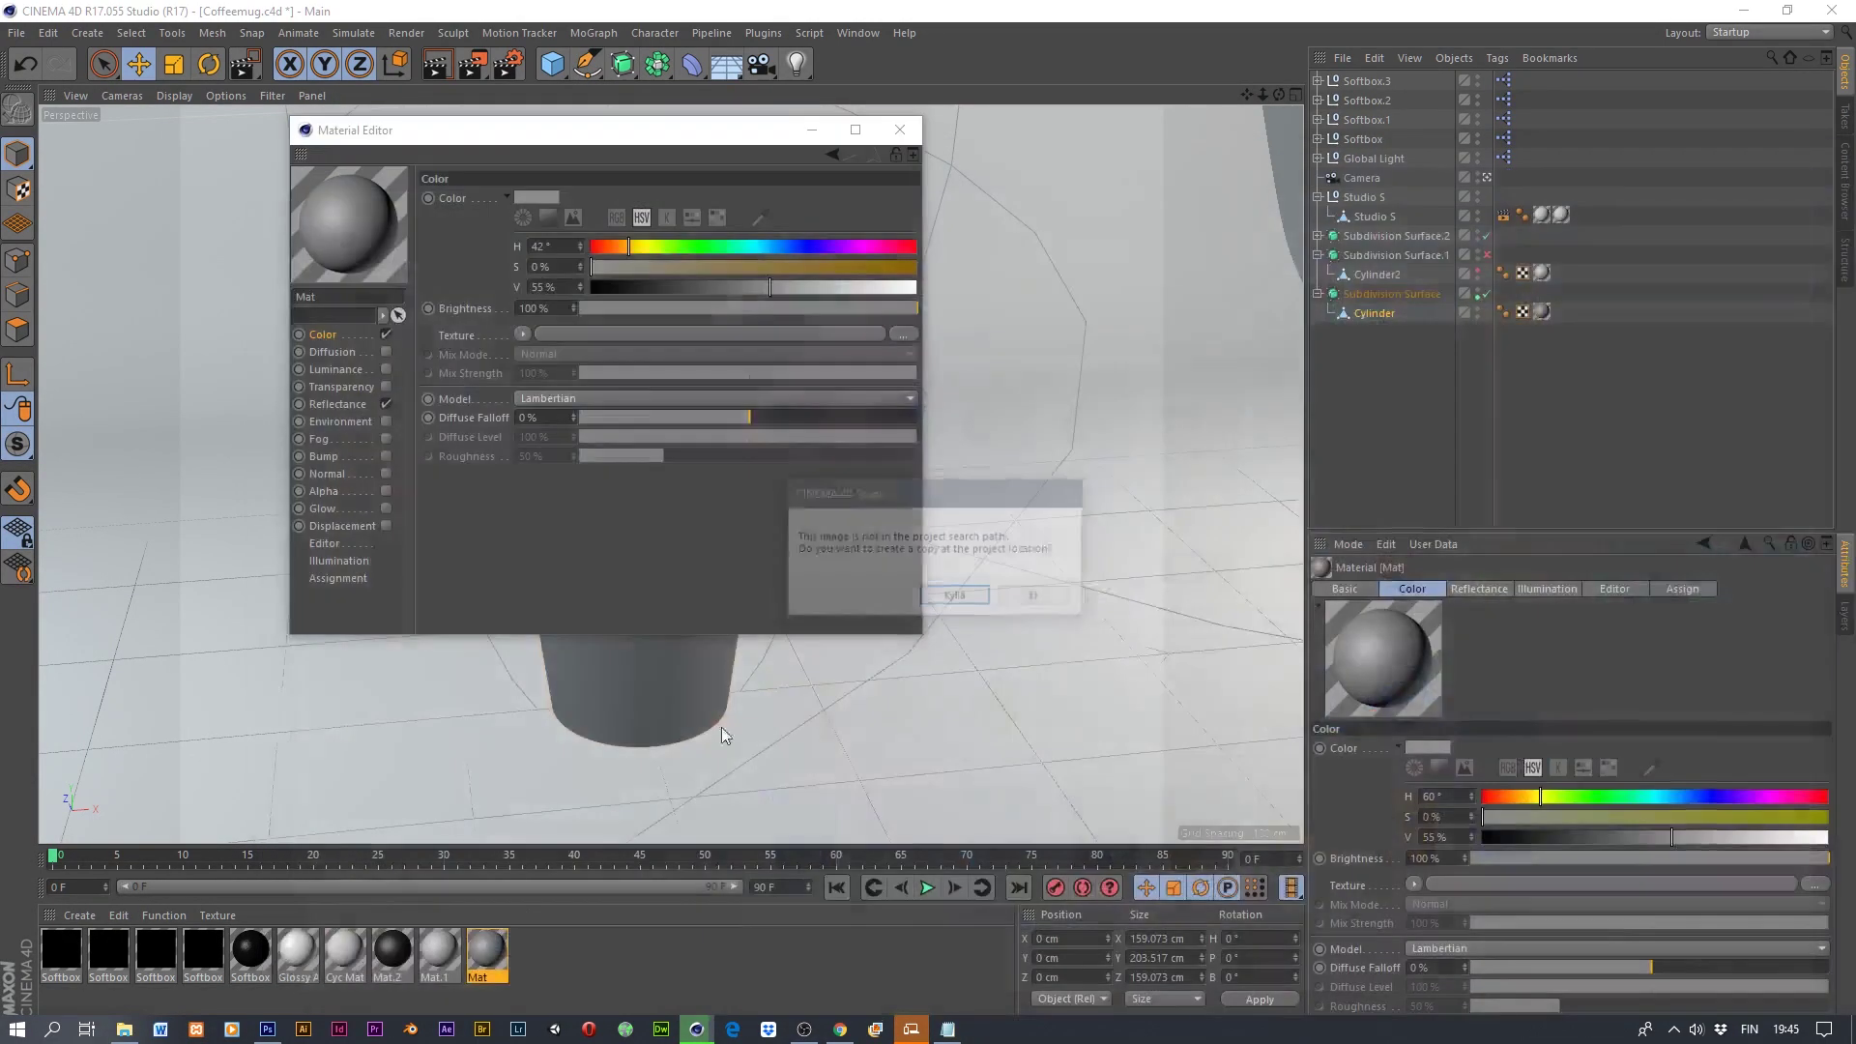
{"action": "left_click", "coordinate": [1001, 587]}
{"action": "left_click_drag", "start_coordinate": [667, 138], "coordinate": [737, 203]}
{"action": "left_click", "coordinate": [988, 198]}
{"action": "mouse_move", "coordinate": [712, 458]}
{"action": "left_mouse_down", "text": "alt"}
{"action": "mouse_move", "coordinate": [677, 441]}
{"action": "mouse_move", "coordinate": [710, 443]}
{"action": "left_mouse_up", "text": "alt"}
- Set the projection of the cup body's leaf pattern texture to Cubic
{"action": "left_click", "coordinate": [1543, 312]}
{"action": "left_click", "coordinate": [1489, 670]}
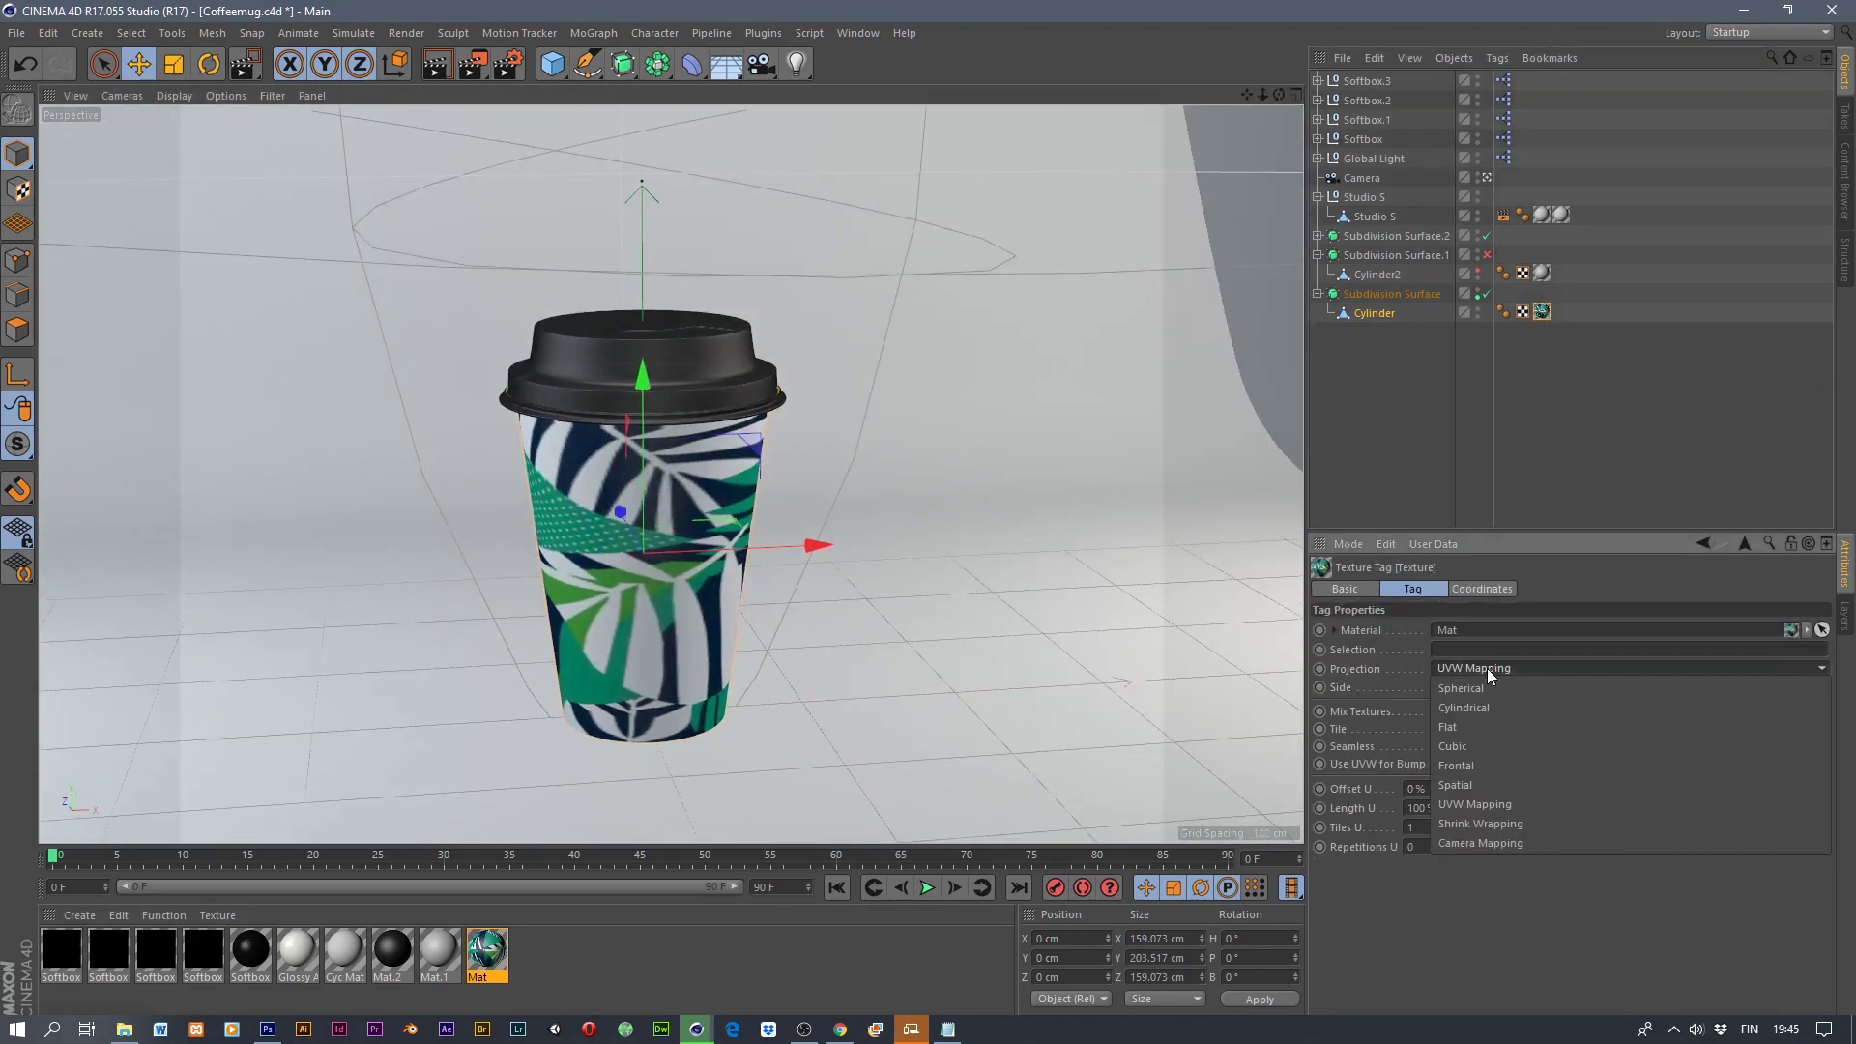
{"action": "left_click", "coordinate": [1479, 745]}
{"action": "left_click_drag", "start_coordinate": [652, 532], "coordinate": [667, 447], "text": "alt"}
- Set the leaf pattern material's texture preview size to 1024x1024 (4 MB)
{"action": "double_click", "coordinate": [1612, 632]}
{"action": "left_click", "coordinate": [1615, 589]}
{"action": "left_click", "coordinate": [1478, 766]}
{"action": "left_click", "coordinate": [1526, 900]}
{"action": "left_click_drag", "start_coordinate": [667, 542], "coordinate": [734, 438], "text": "alt"}
{"action": "scroll", "coordinate": [692, 522], "scroll_direction": "up", "scroll_amount": 3}
{"action": "scroll", "coordinate": [708, 415], "scroll_direction": "down", "scroll_amount": 2}
- Create a new material and load logo_panama.png as its color texture, without copying the image to the project
{"action": "left_click", "coordinate": [69, 914]}
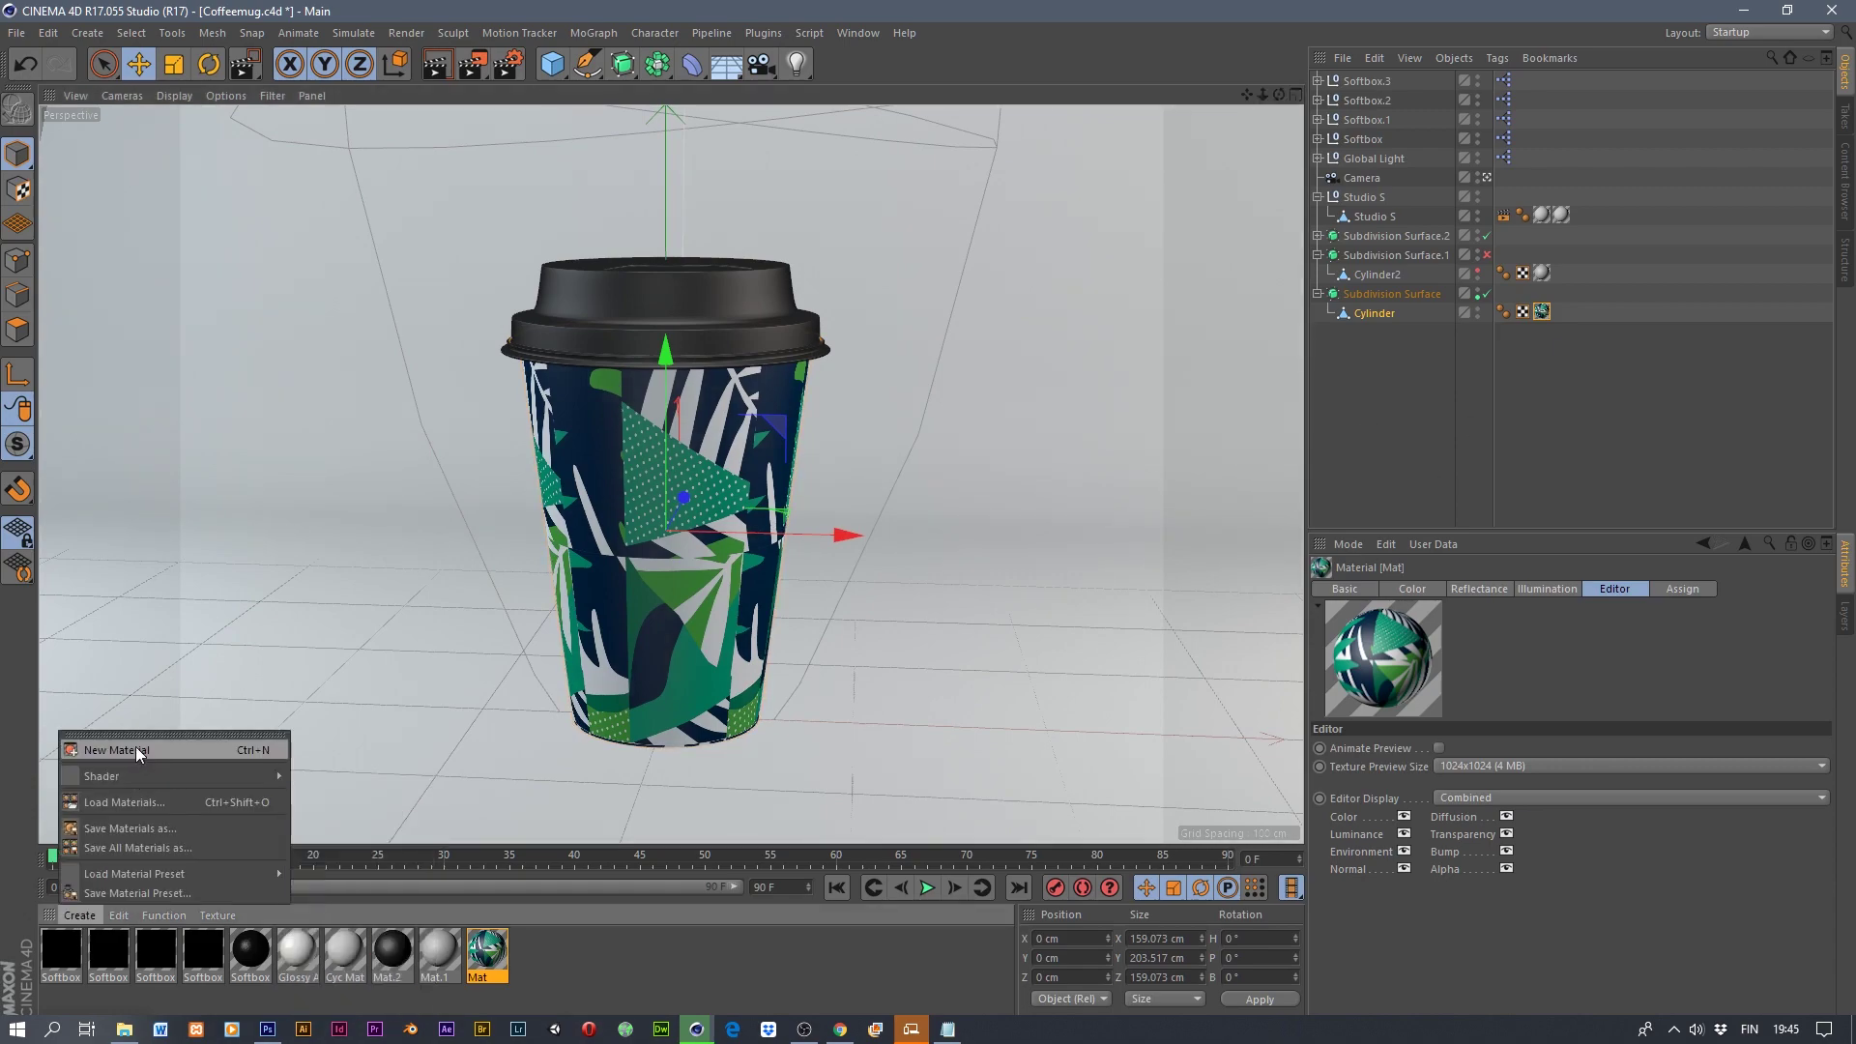
{"action": "left_click", "coordinate": [139, 752]}
{"action": "double_click", "coordinate": [68, 952]}
{"action": "left_click_drag", "start_coordinate": [582, 144], "coordinate": [691, 230]}
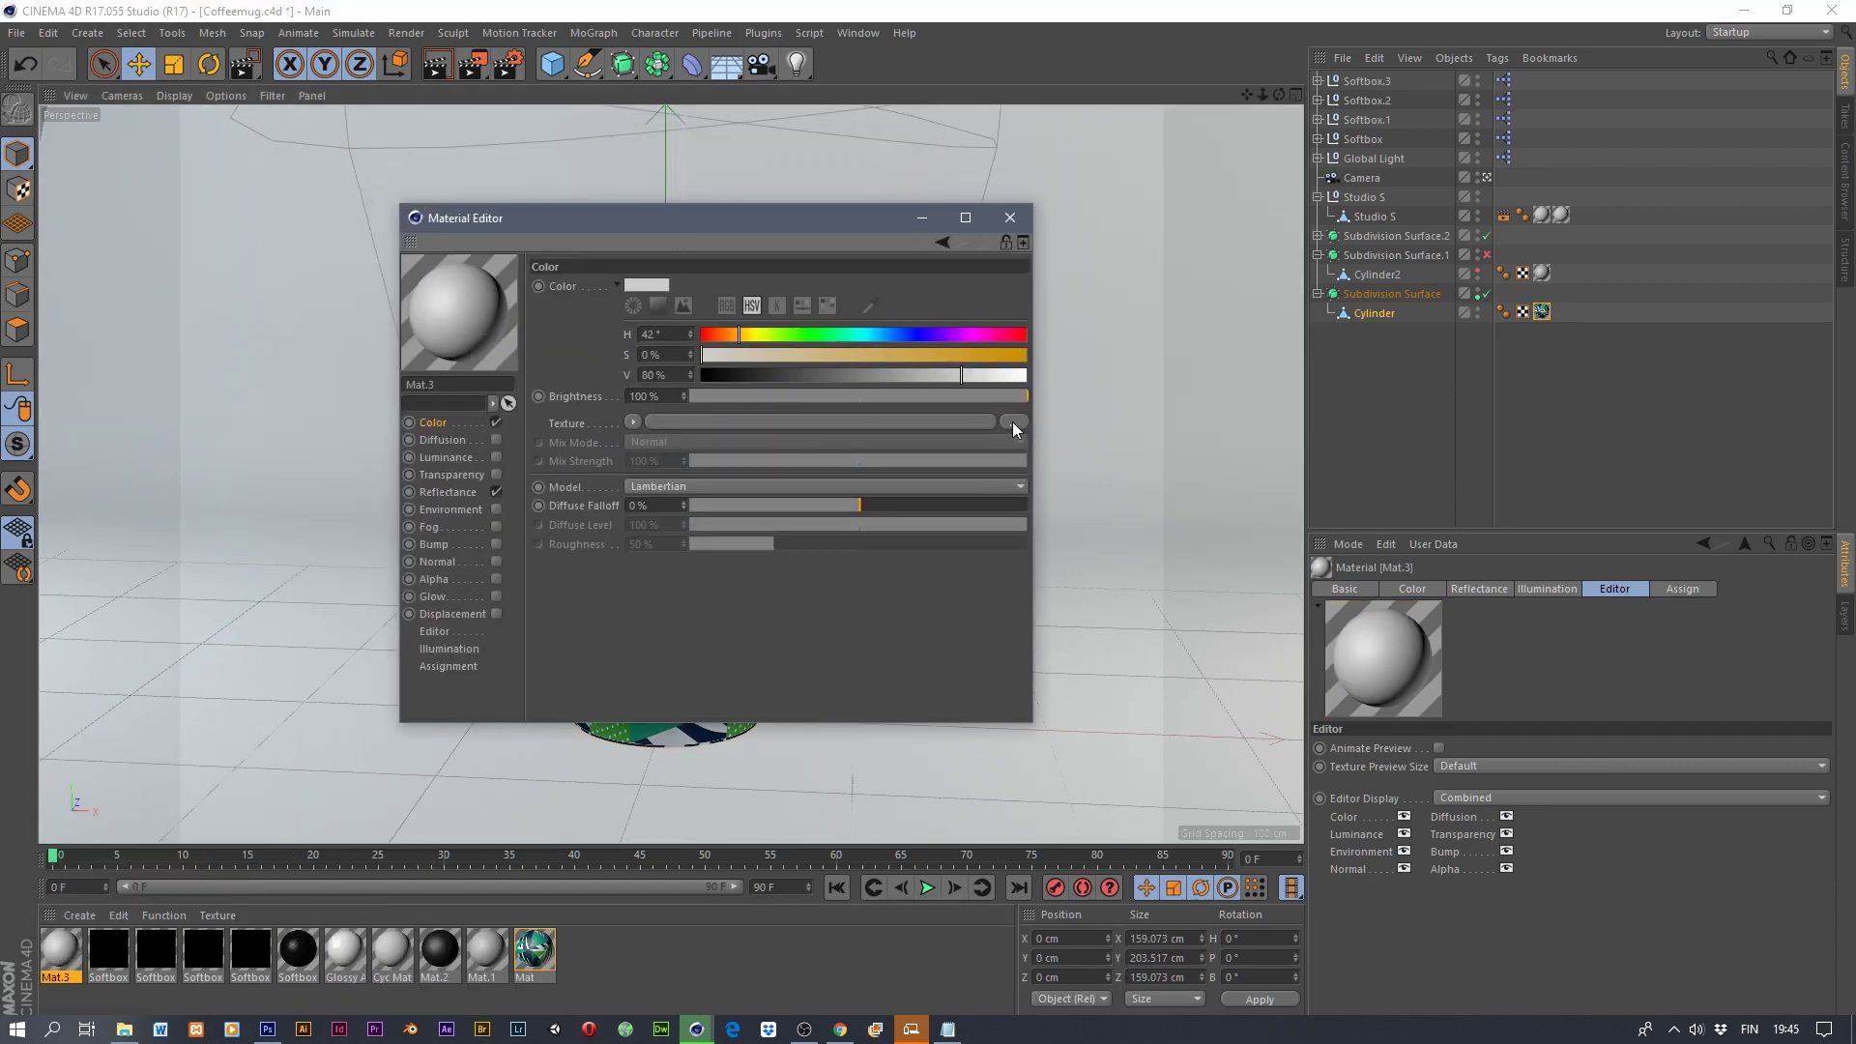
{"action": "left_click", "coordinate": [1012, 424]}
{"action": "double_click", "coordinate": [943, 774]}
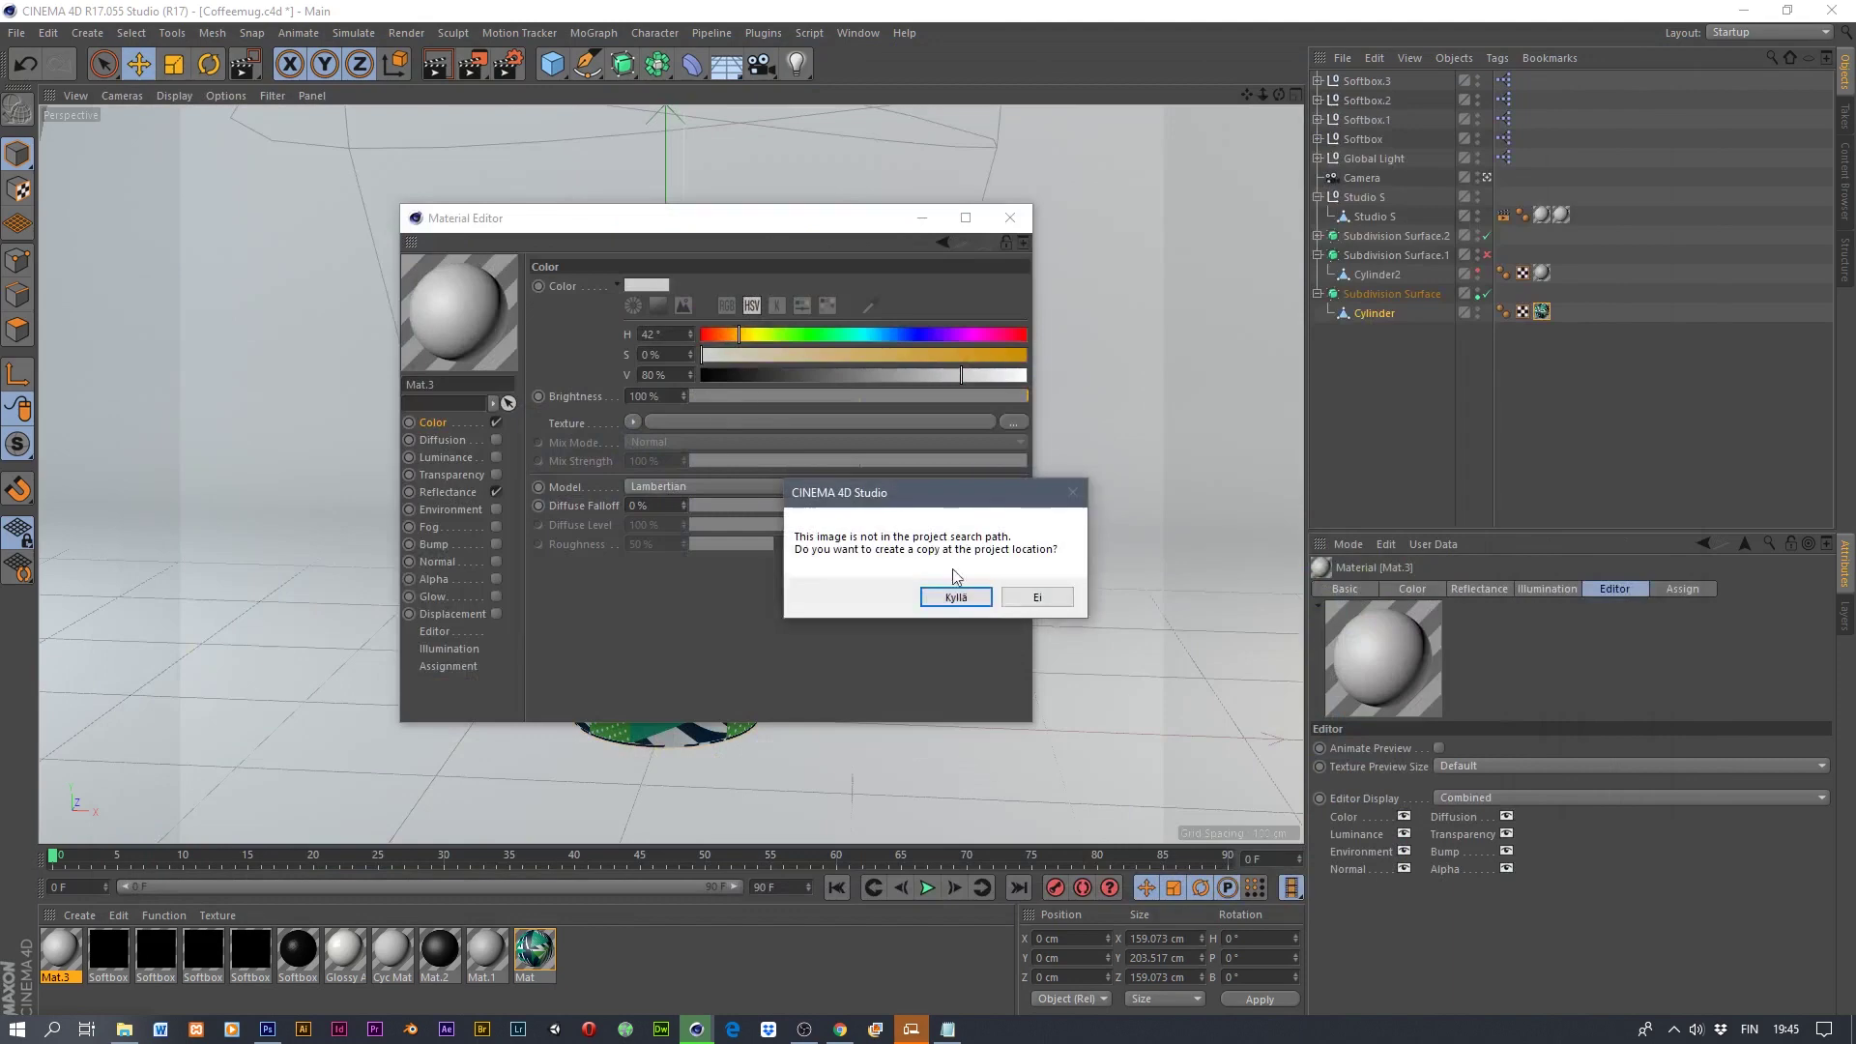
{"action": "left_click", "coordinate": [1038, 598]}
{"action": "left_click_drag", "start_coordinate": [749, 218], "coordinate": [778, 213]}
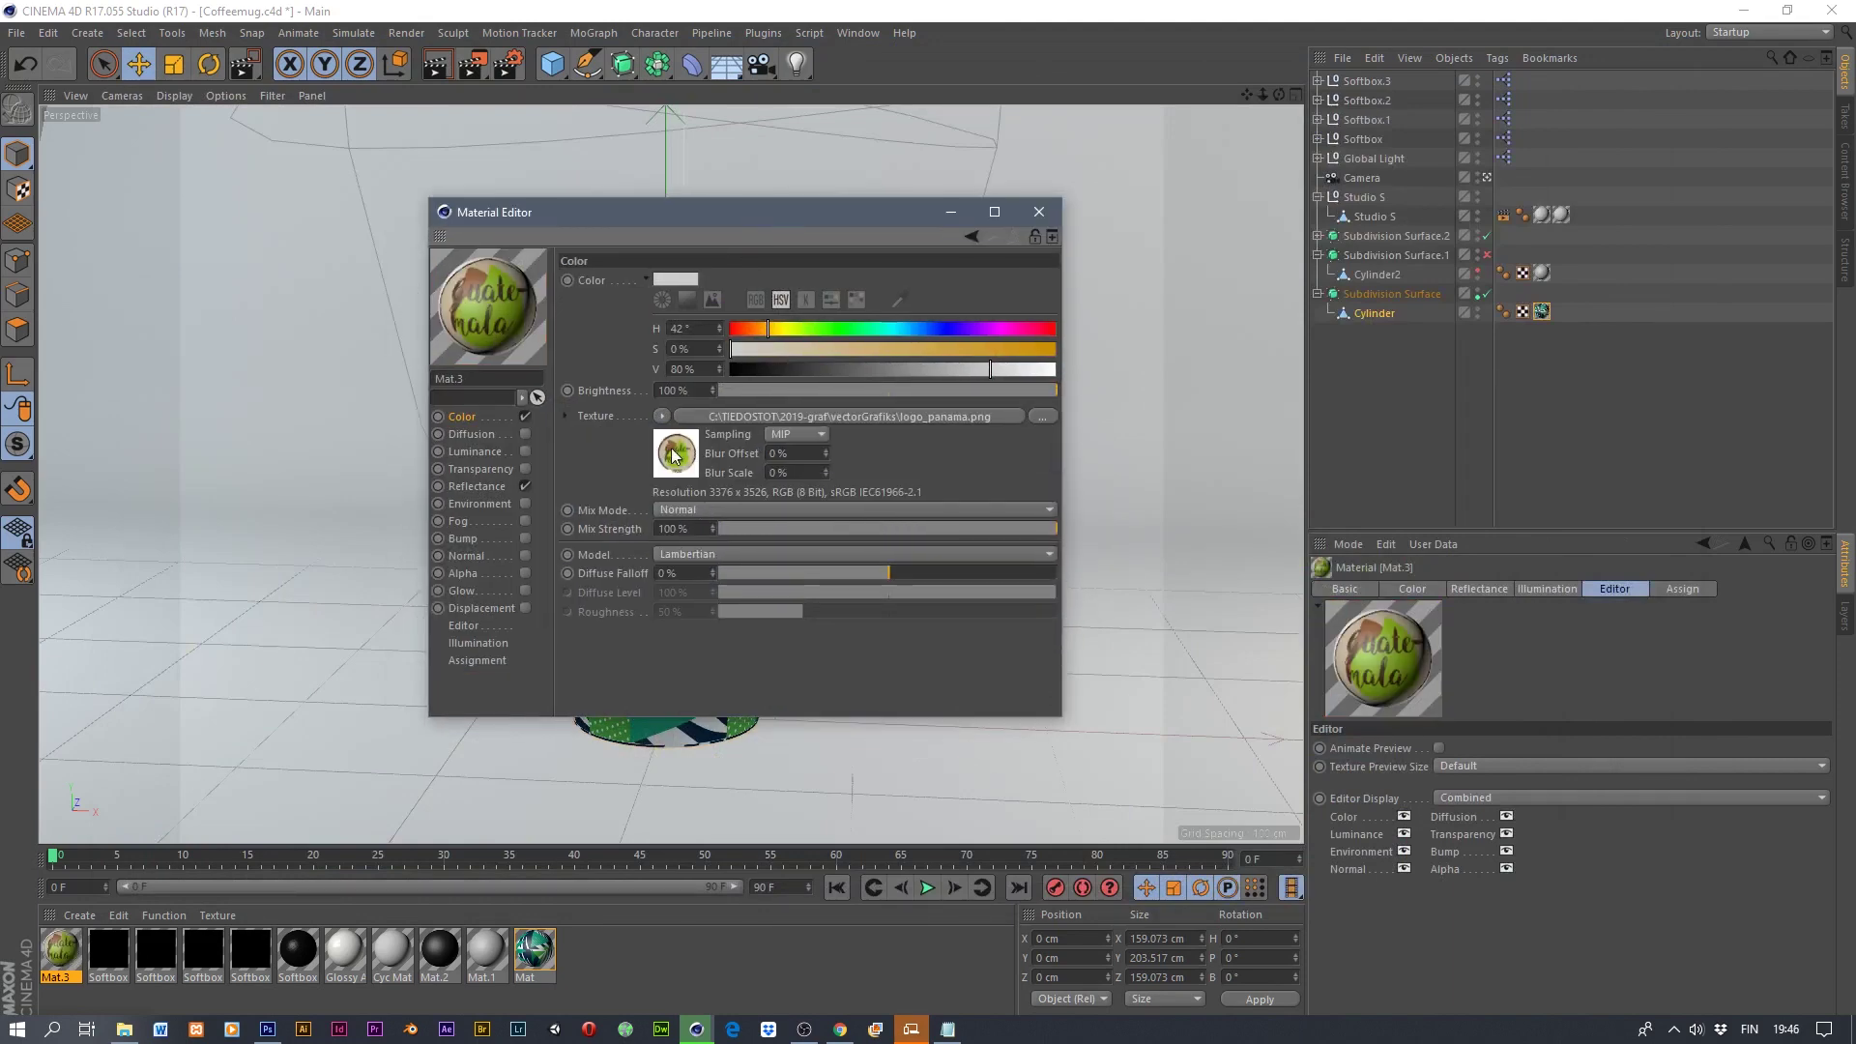
- Enable the logo material's Alpha channel and load logo_panama.png as its texture, without copying it to the project
{"action": "left_click", "coordinate": [462, 575]}
{"action": "left_click", "coordinate": [1042, 390]}
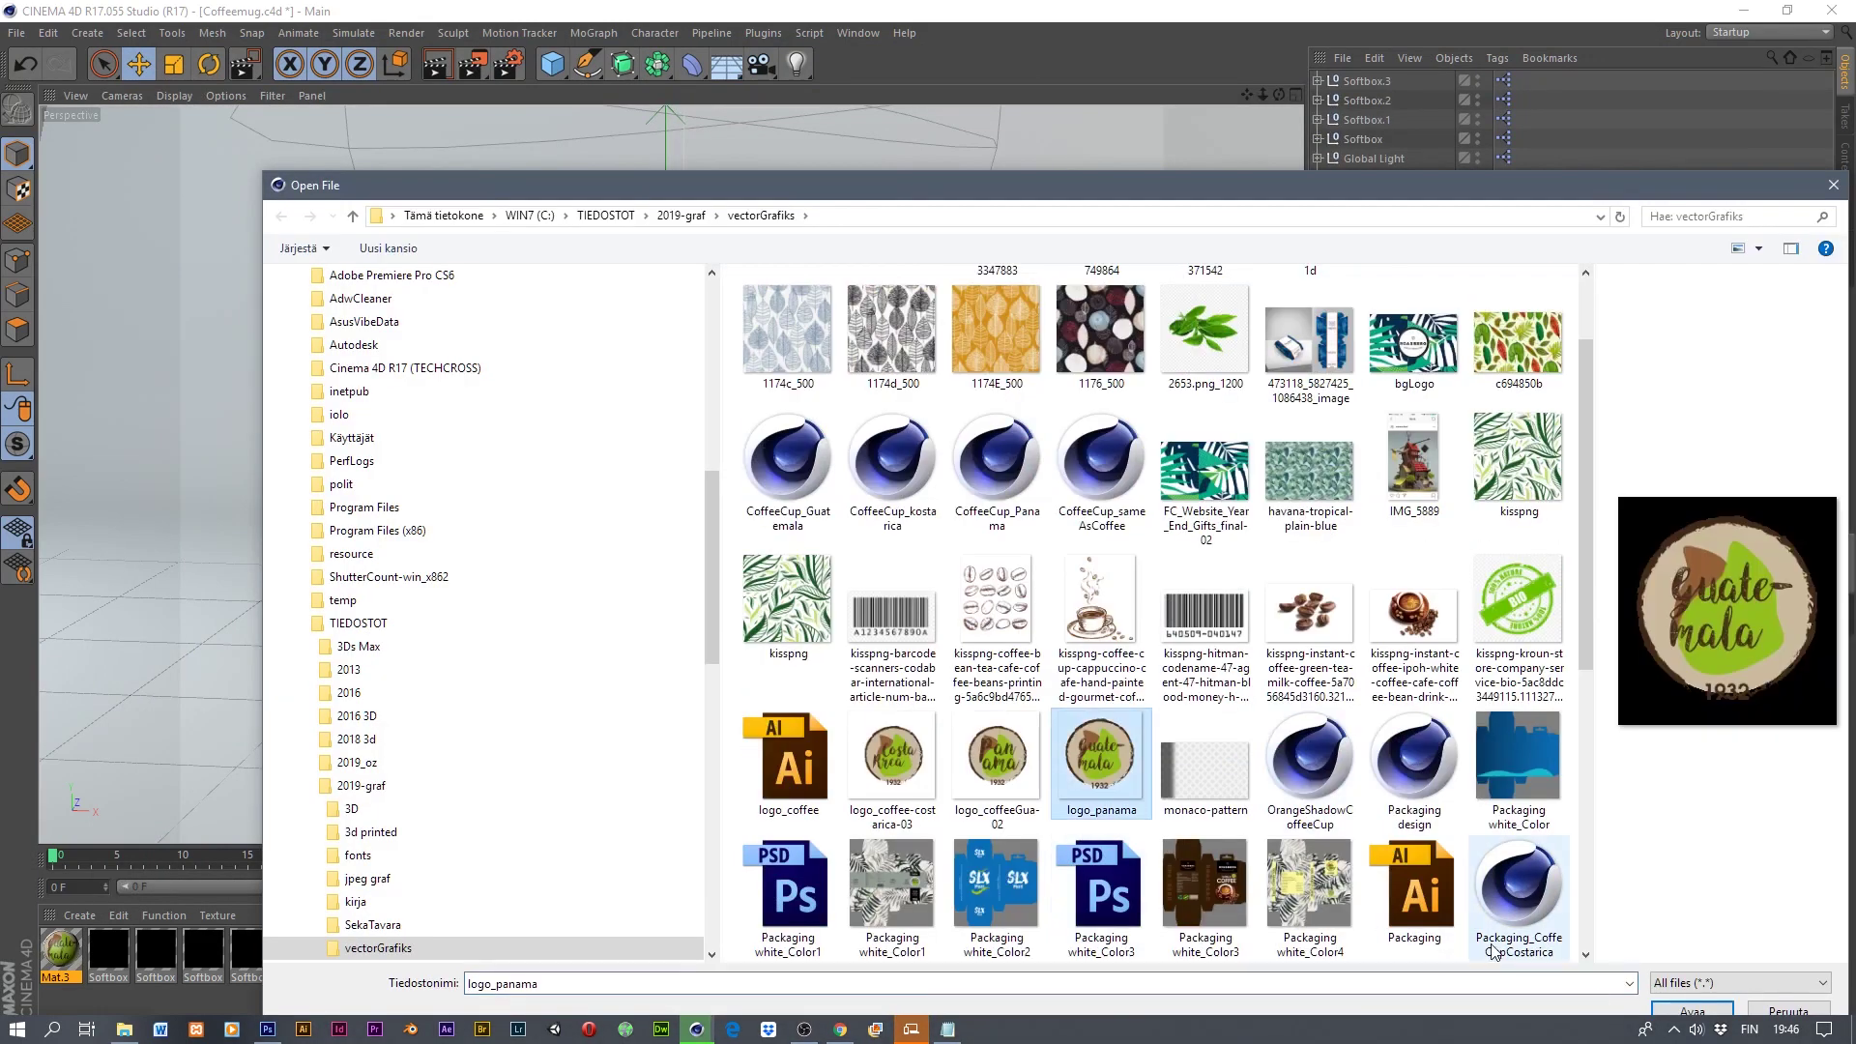
{"action": "left_click", "coordinate": [1692, 1010]}
{"action": "left_click", "coordinate": [1037, 598]}
{"action": "left_click_drag", "start_coordinate": [1037, 210], "coordinate": [1023, 178]}
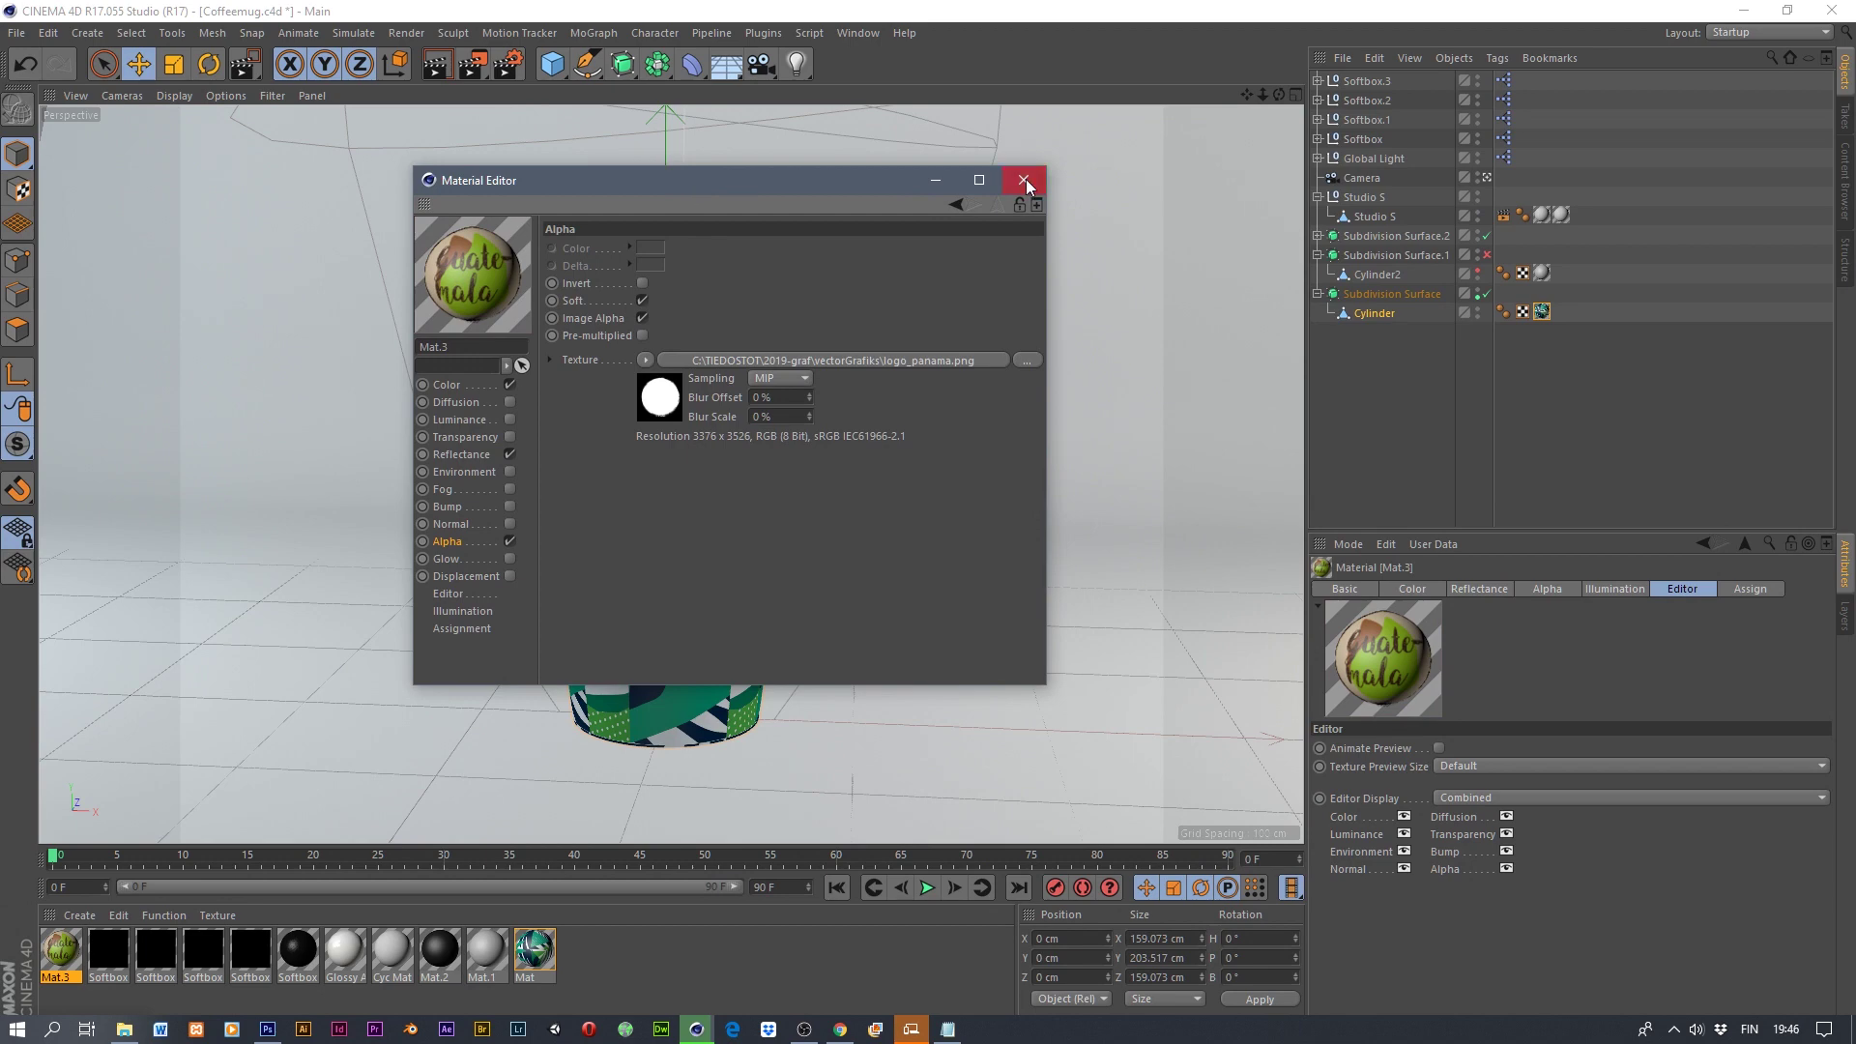
{"action": "left_click", "coordinate": [1025, 177]}
- Select all polygons of the cup body and add horizontal loop cuts with the Knife in Loop mode
{"action": "left_click", "coordinate": [18, 330]}
{"action": "left_click_drag", "start_coordinate": [657, 510], "coordinate": [723, 515], "text": "alt"}
{"action": "middle_click_drag", "start_coordinate": [723, 514], "coordinate": [667, 440], "text": "alt"}
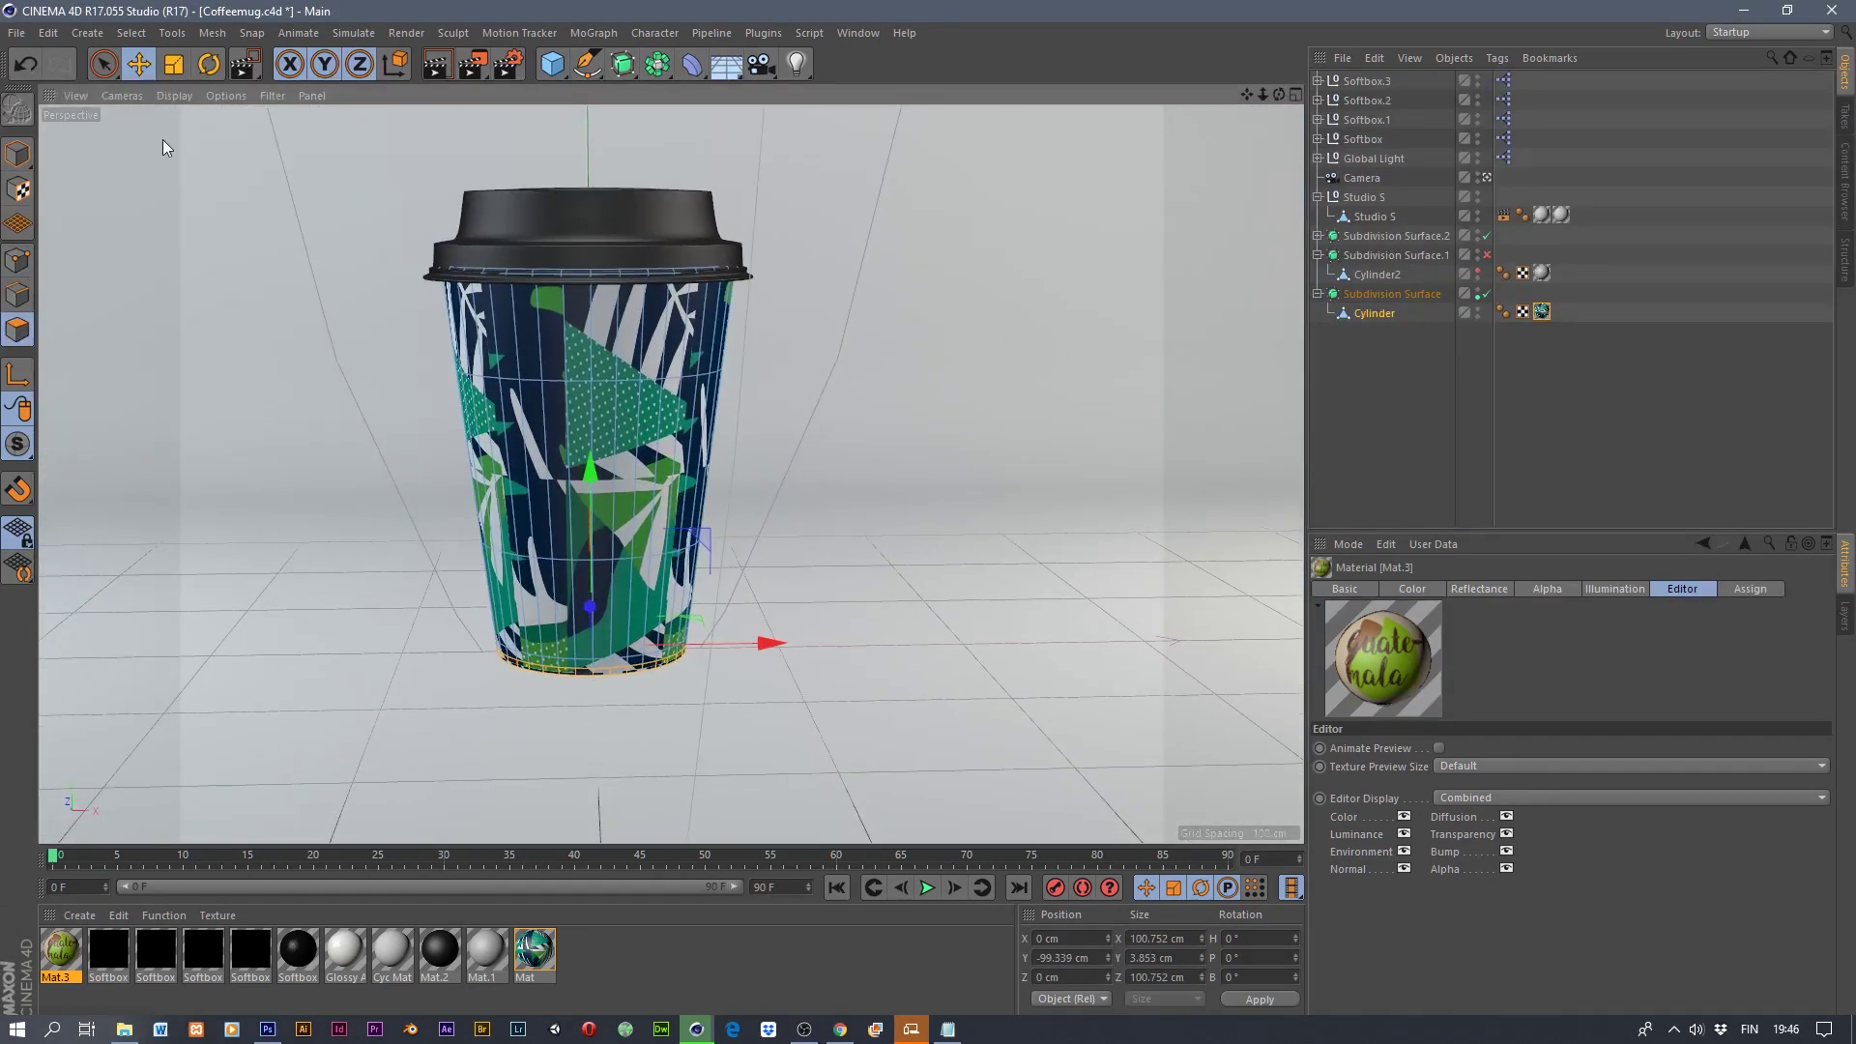
{"action": "left_click", "coordinate": [172, 37]}
{"action": "mouse_move", "coordinate": [135, 35]}
{"action": "left_click", "coordinate": [143, 83]}
{"action": "mouse_move", "coordinate": [633, 447]}
{"action": "left_mouse_down"}
{"action": "mouse_move", "coordinate": [514, 443]}
{"action": "mouse_move", "coordinate": [589, 466]}
{"action": "left_mouse_up"}
{"action": "key", "text": "ctrl+a"}
{"action": "left_click", "coordinate": [690, 483]}
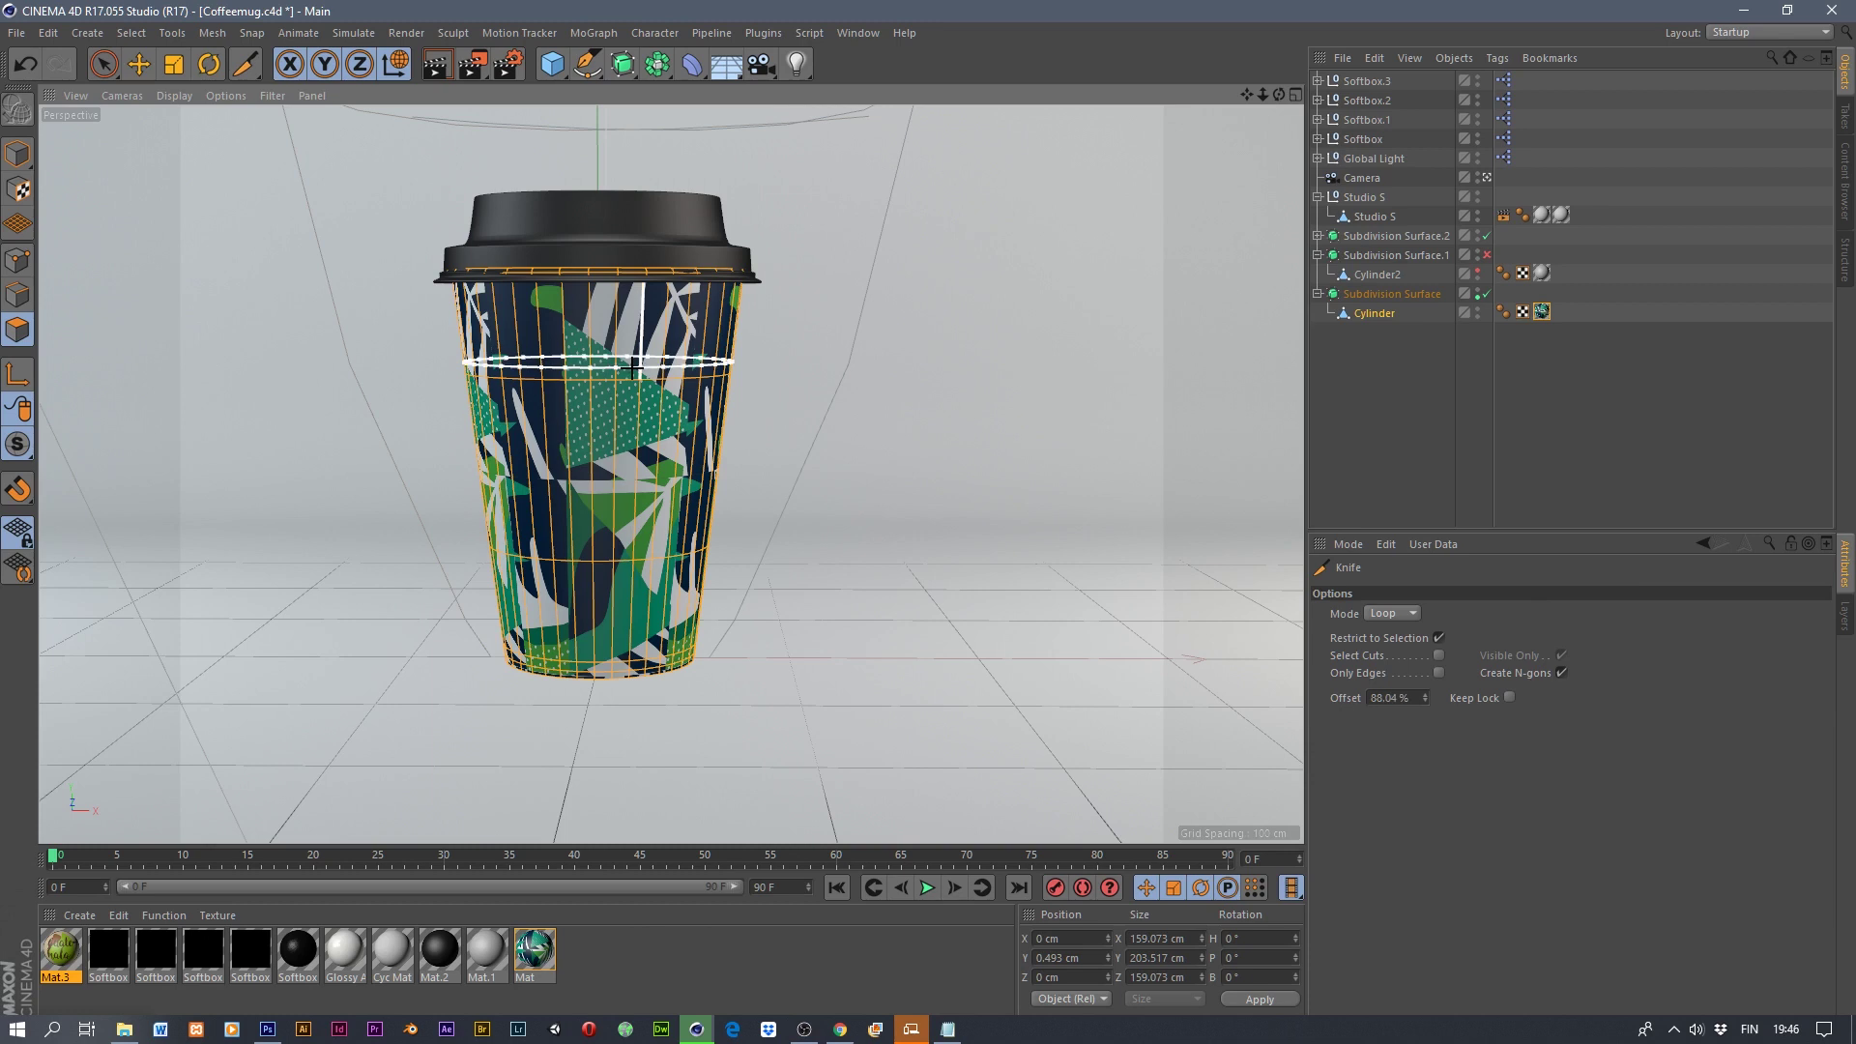
{"action": "key", "text": "e"}
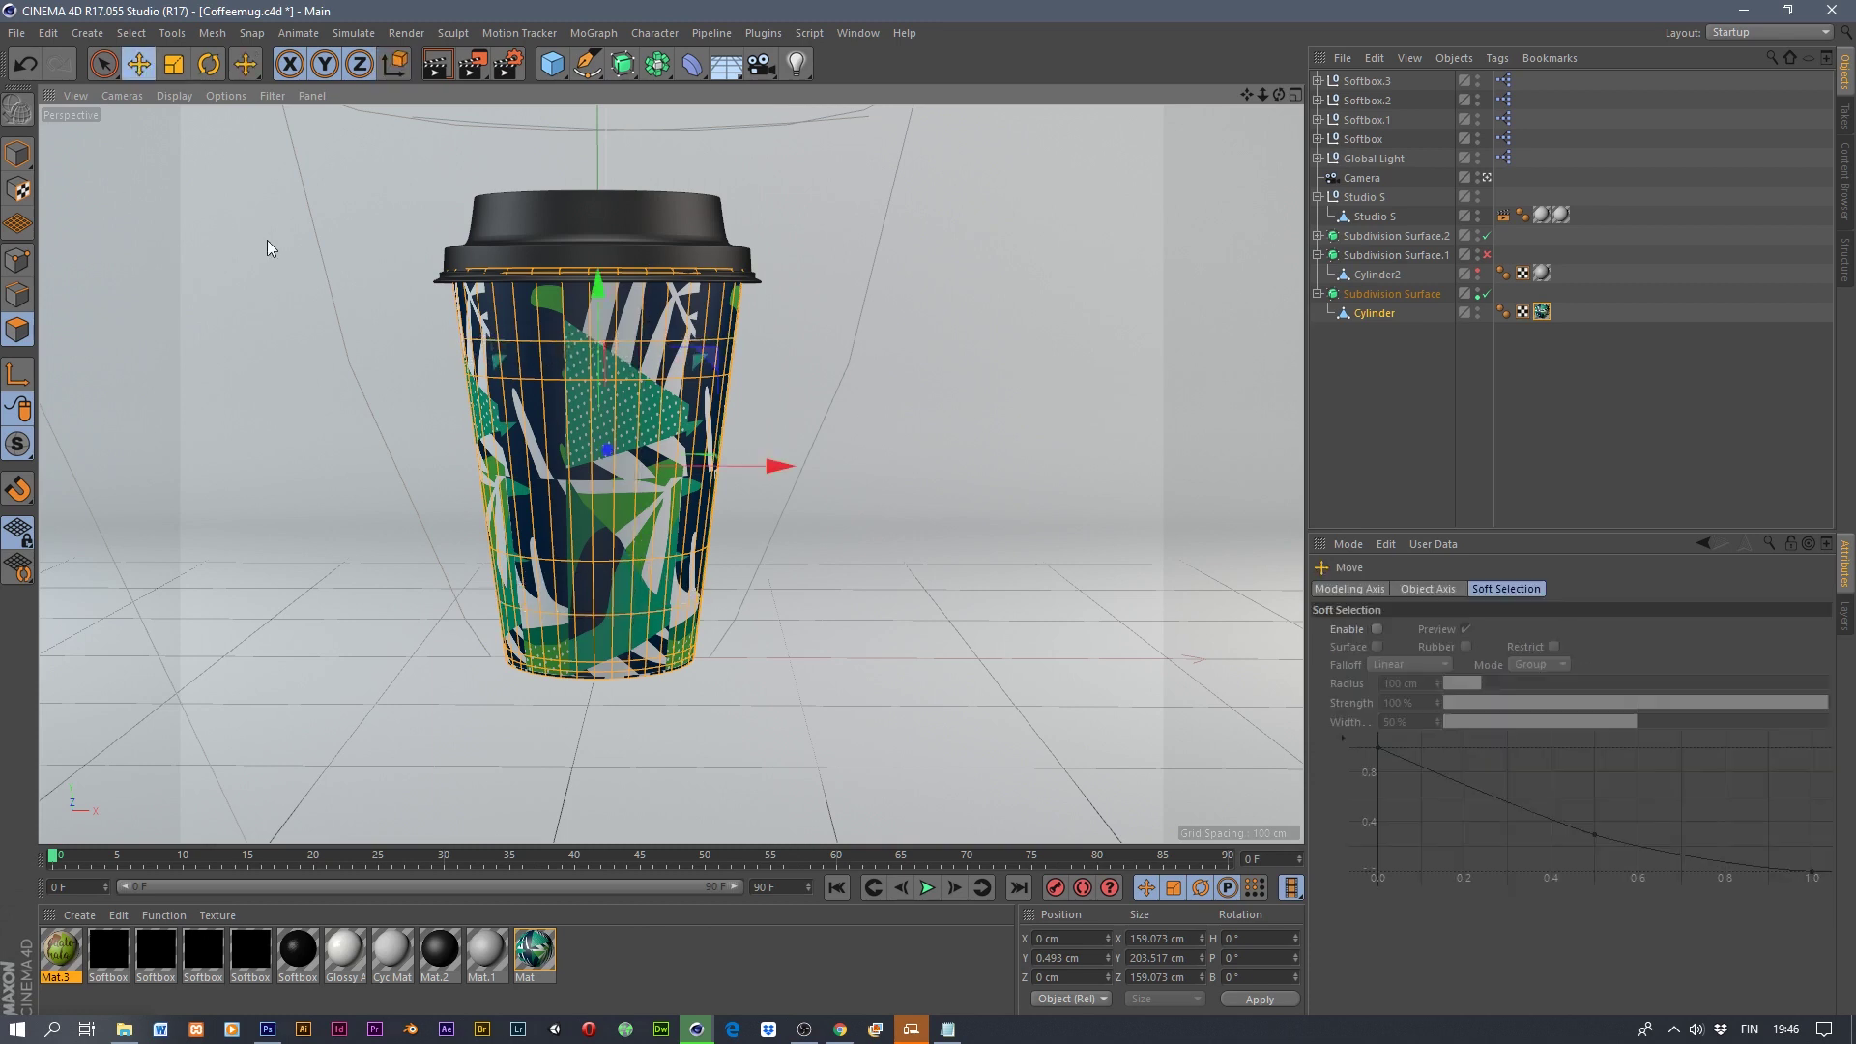
- Select the polygons across the middle front of the cup body and apply the logo material to them
{"action": "left_click", "coordinate": [107, 70]}
{"action": "mouse_move", "coordinate": [534, 425]}
{"action": "left_mouse_down"}
{"action": "mouse_move", "coordinate": [666, 428]}
{"action": "mouse_move", "coordinate": [698, 451]}
{"action": "left_mouse_up"}
{"action": "left_click_drag", "start_coordinate": [61, 950], "coordinate": [619, 435]}
{"action": "key", "text": "e"}
- Set the logo texture's projection to Flat, with Length U and Length V at 45%
{"action": "left_click", "coordinate": [1561, 313]}
{"action": "left_click", "coordinate": [1471, 667]}
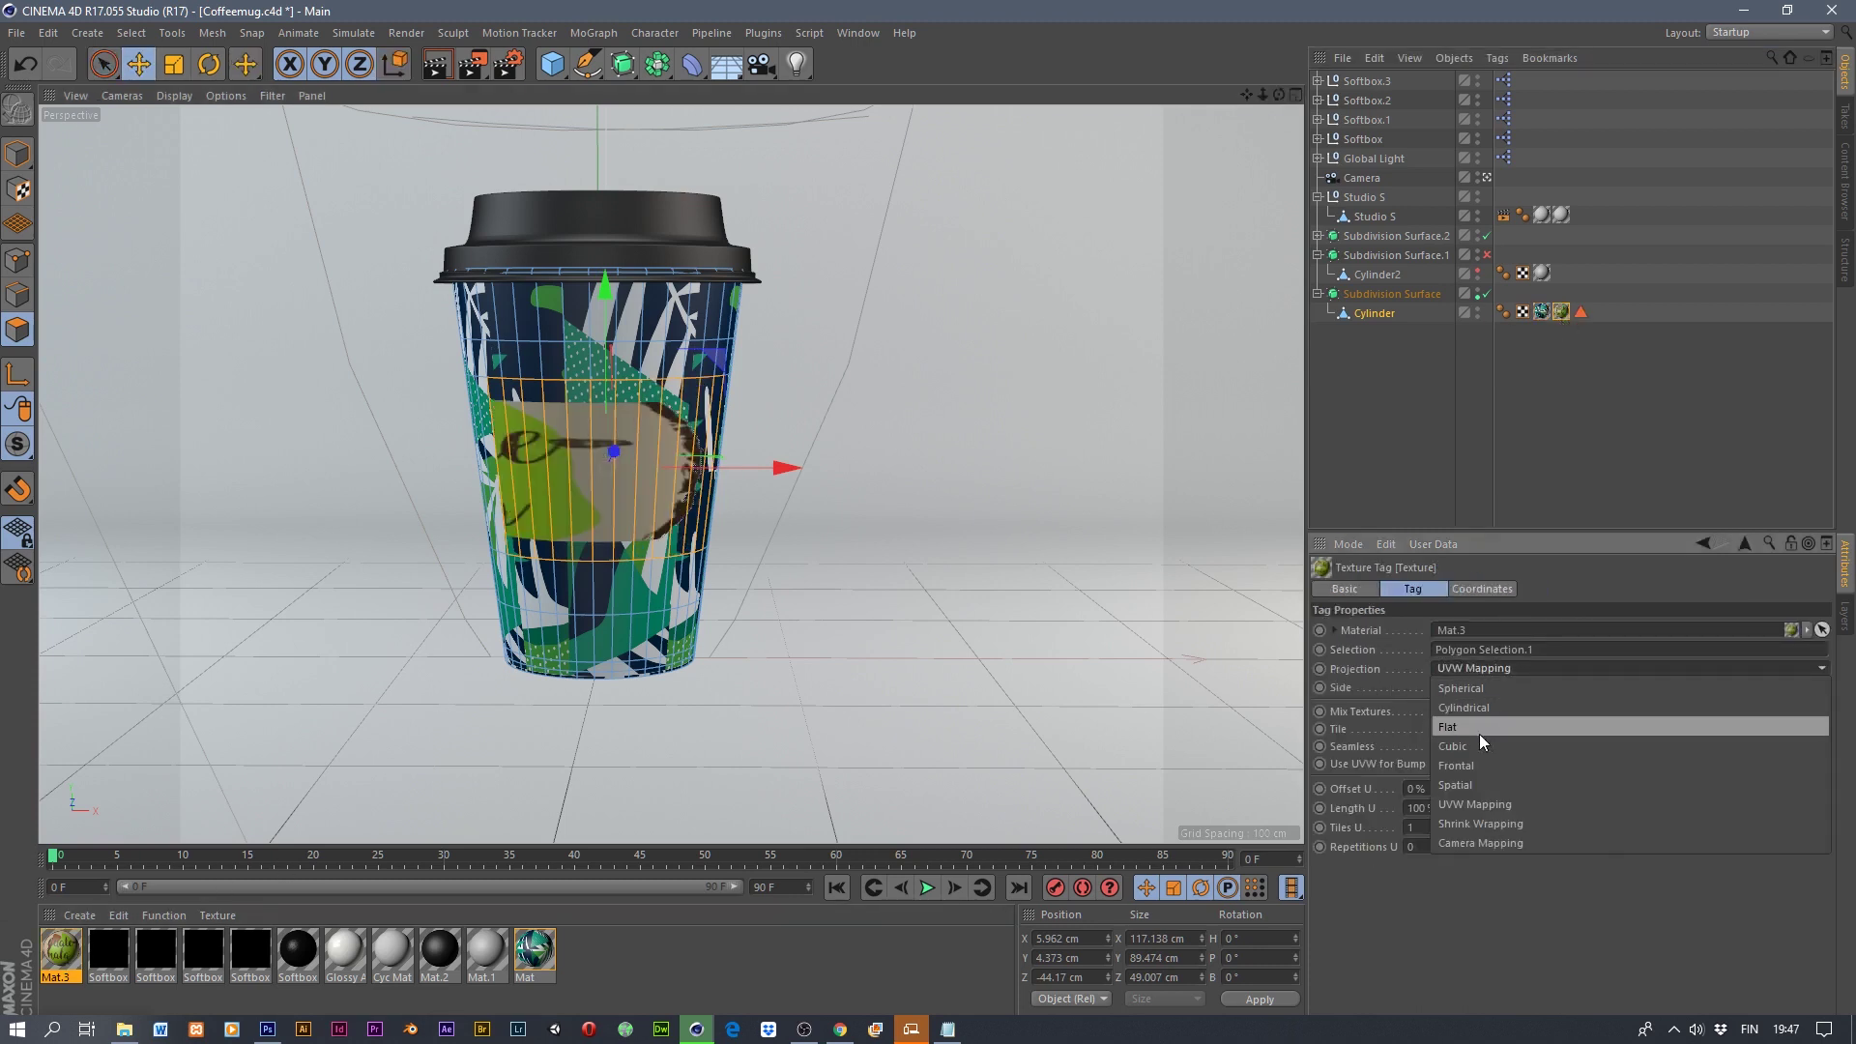
{"action": "left_click", "coordinate": [1479, 729]}
{"action": "left_click_drag", "start_coordinate": [1427, 808], "coordinate": [1299, 787]}
{"action": "type", "text": "45"}
{"action": "key", "text": "Return"}
{"action": "left_click_drag", "start_coordinate": [1586, 808], "coordinate": [1505, 798]}
{"action": "type", "text": "45"}
{"action": "key", "text": "Return"}
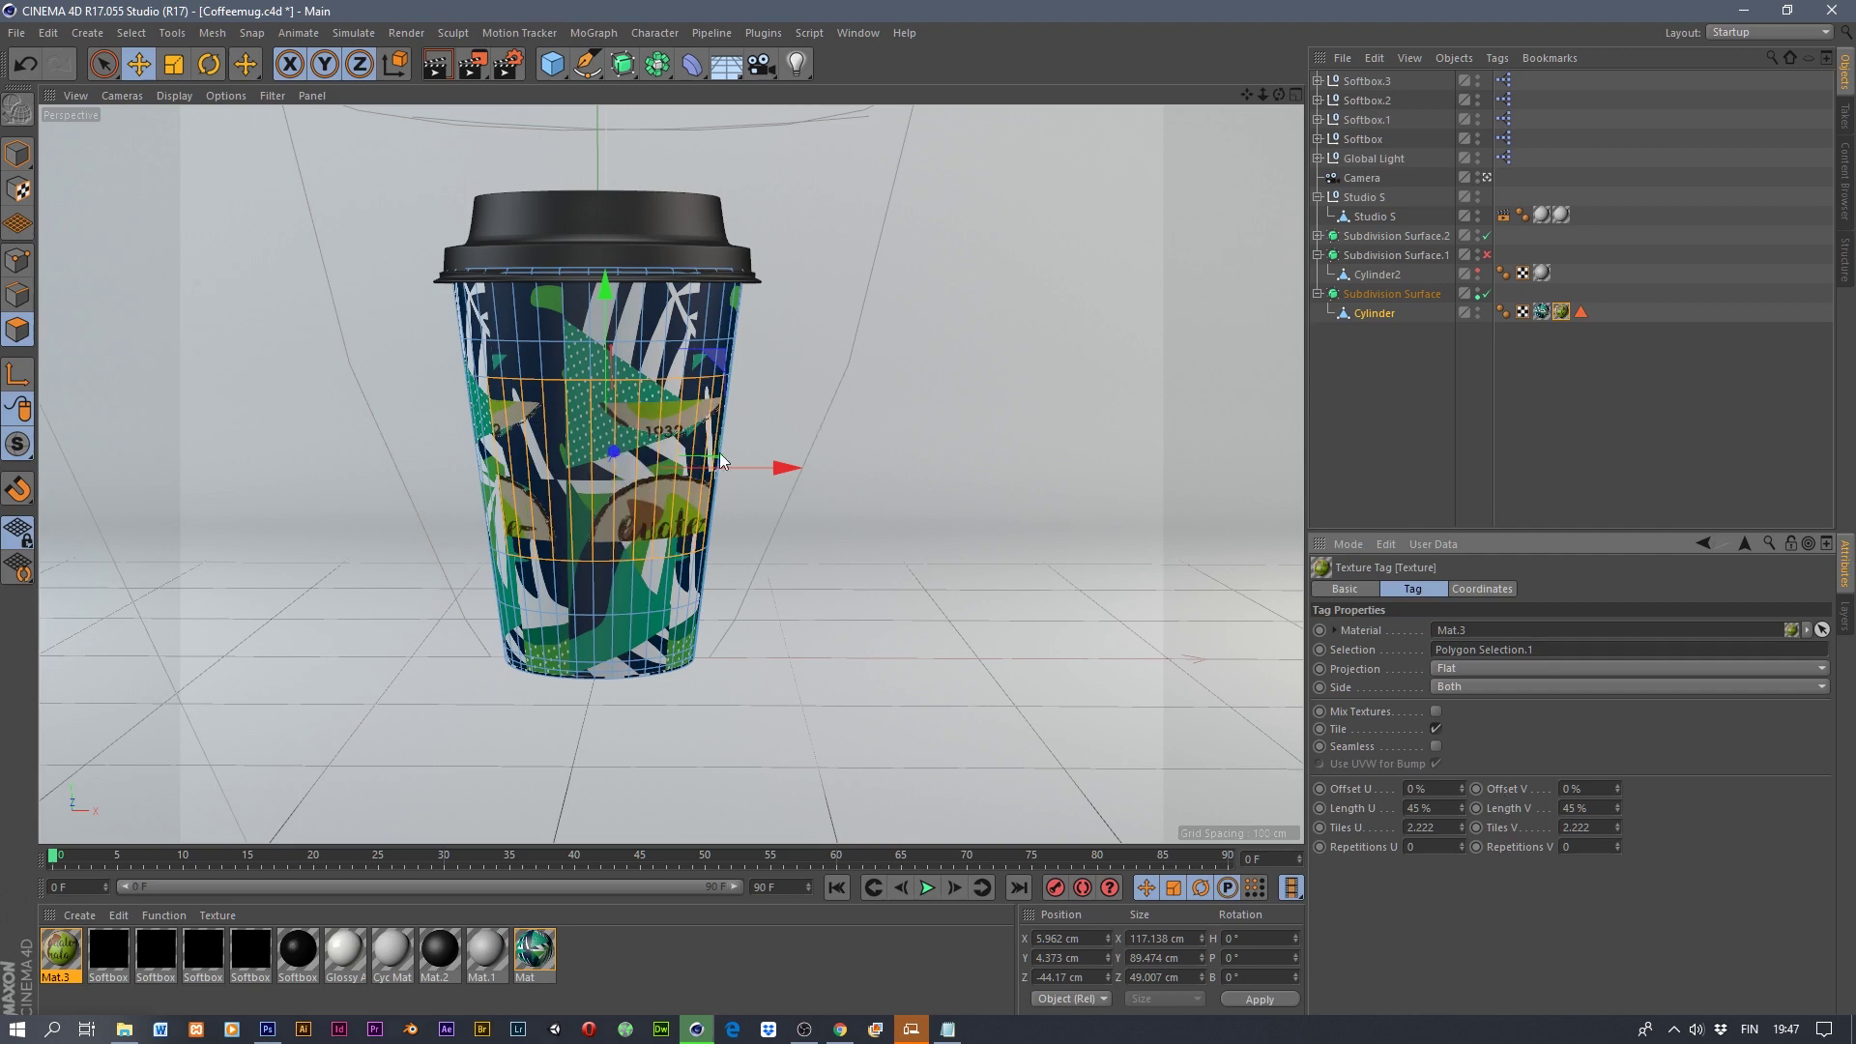
- Shift the logo onto the cup's front with Offset U -15% and reduce Length U and V to 43%
{"action": "left_click_drag", "start_coordinate": [1462, 789], "coordinate": [1462, 804]}
{"action": "mouse_move", "coordinate": [1618, 789]}
{"action": "left_mouse_down"}
{"action": "mouse_move", "coordinate": [1617, 762]}
{"action": "mouse_move", "coordinate": [1618, 789]}
{"action": "left_mouse_up"}
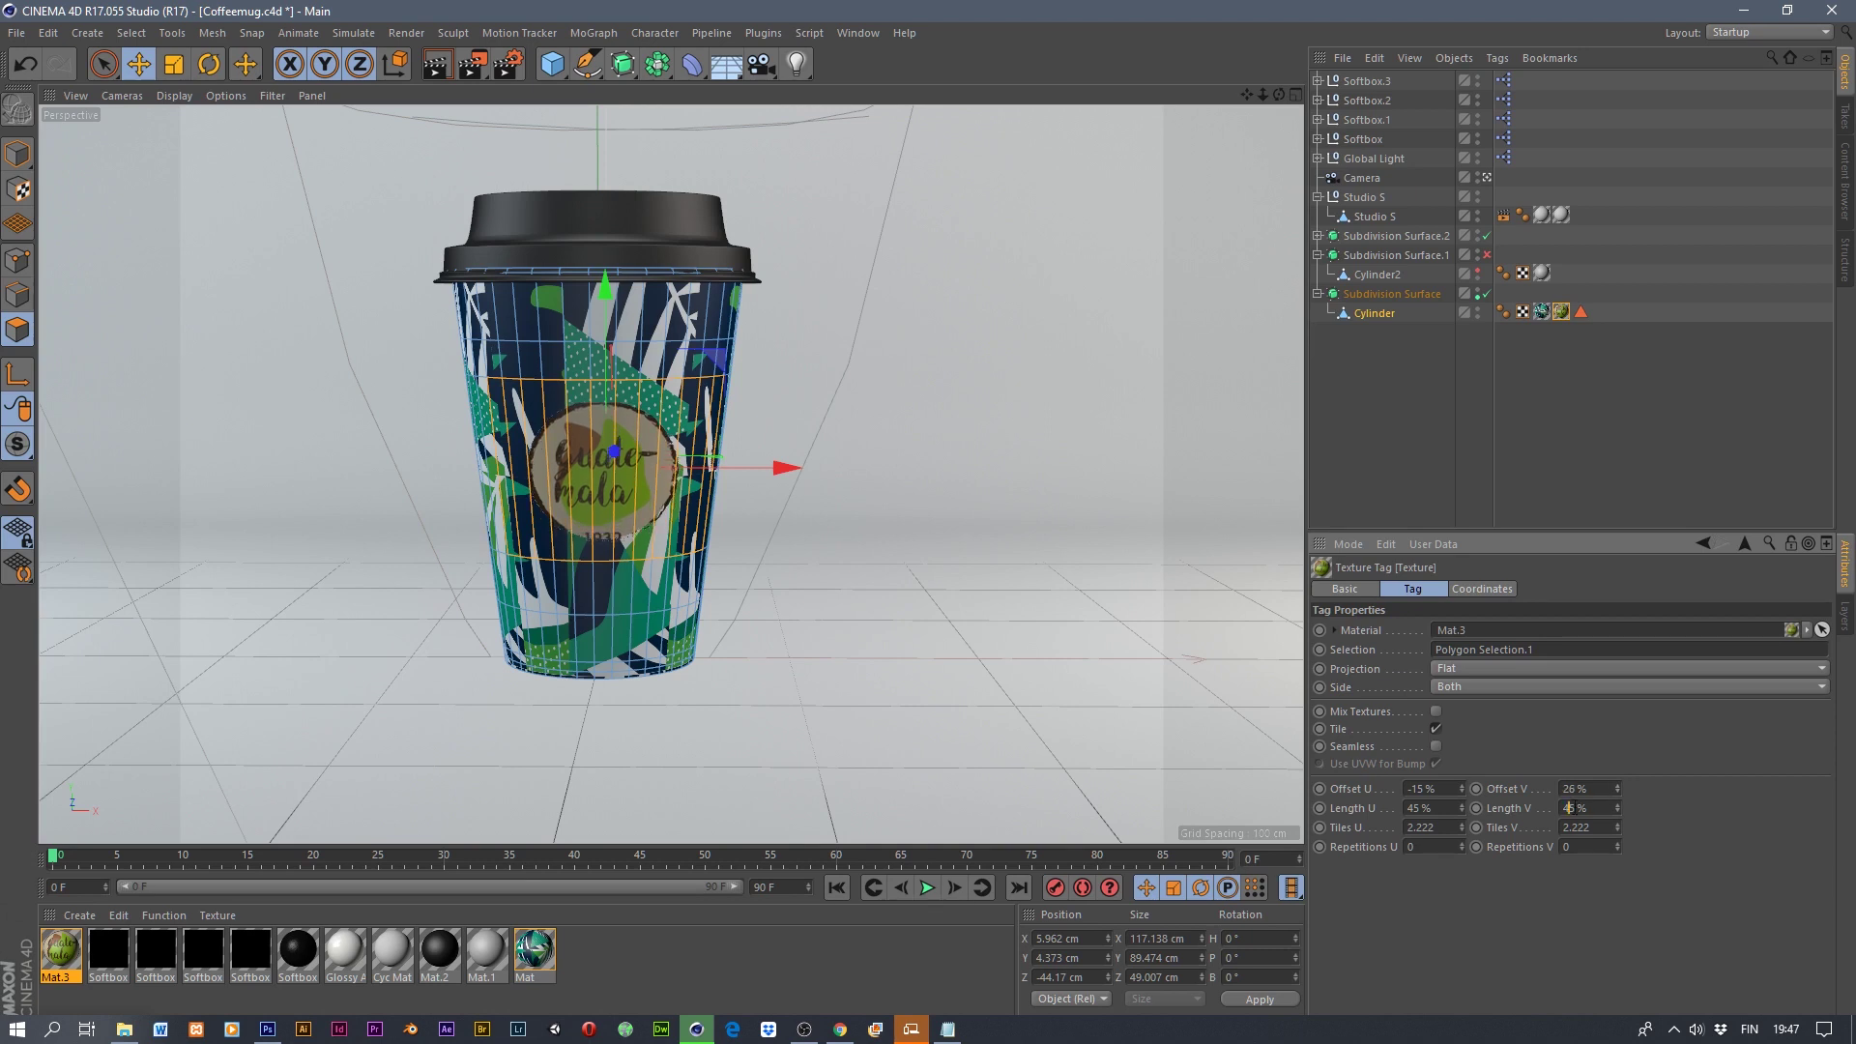
{"action": "left_click", "coordinate": [1419, 806]}
{"action": "key", "text": "BackSpace"}
{"action": "type", "text": "3"}
{"action": "key", "text": "Return"}
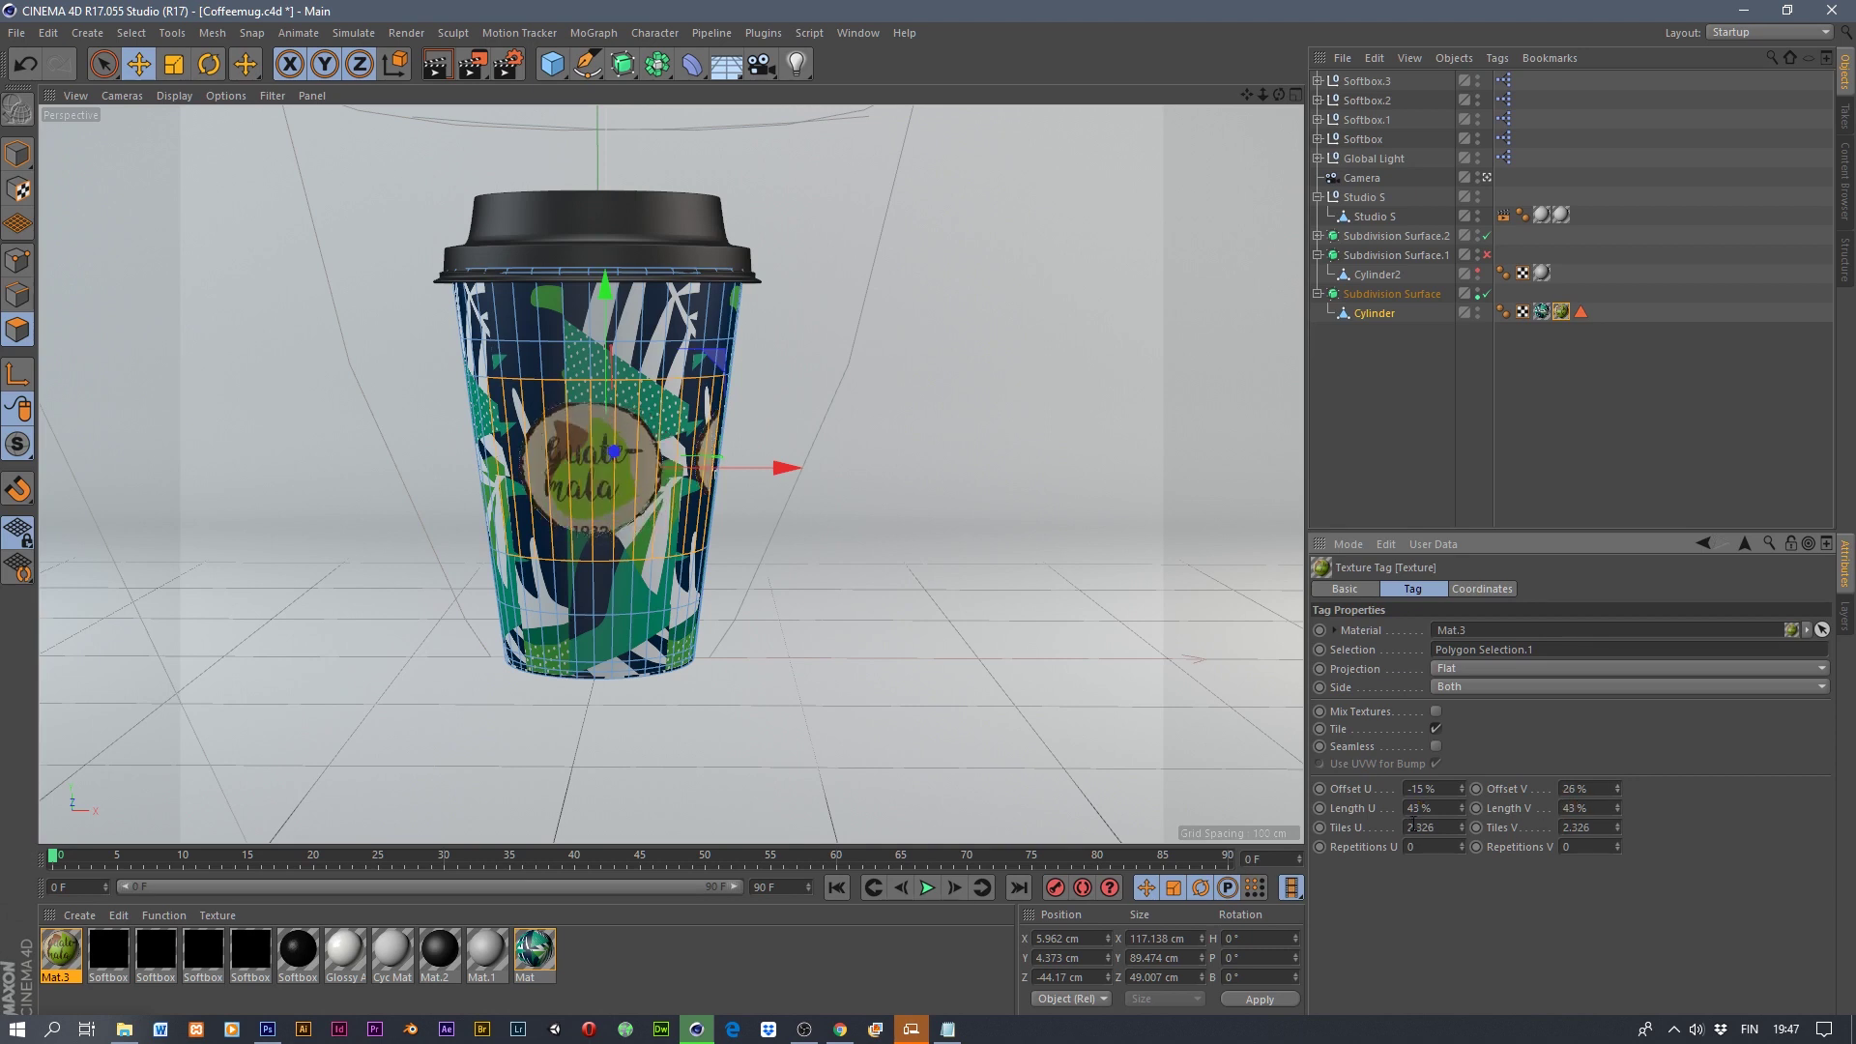
- Fine-tune the logo's position with Offset U -14% and Offset V 27%
{"action": "left_click", "coordinate": [1463, 786]}
{"action": "left_click", "coordinate": [1618, 785]}
{"action": "left_click", "coordinate": [1617, 785]}
{"action": "left_click", "coordinate": [1619, 791]}
{"action": "scroll", "coordinate": [612, 495], "scroll_direction": "up", "scroll_amount": 2}
{"action": "scroll", "coordinate": [612, 495], "scroll_direction": "up", "scroll_amount": 5}
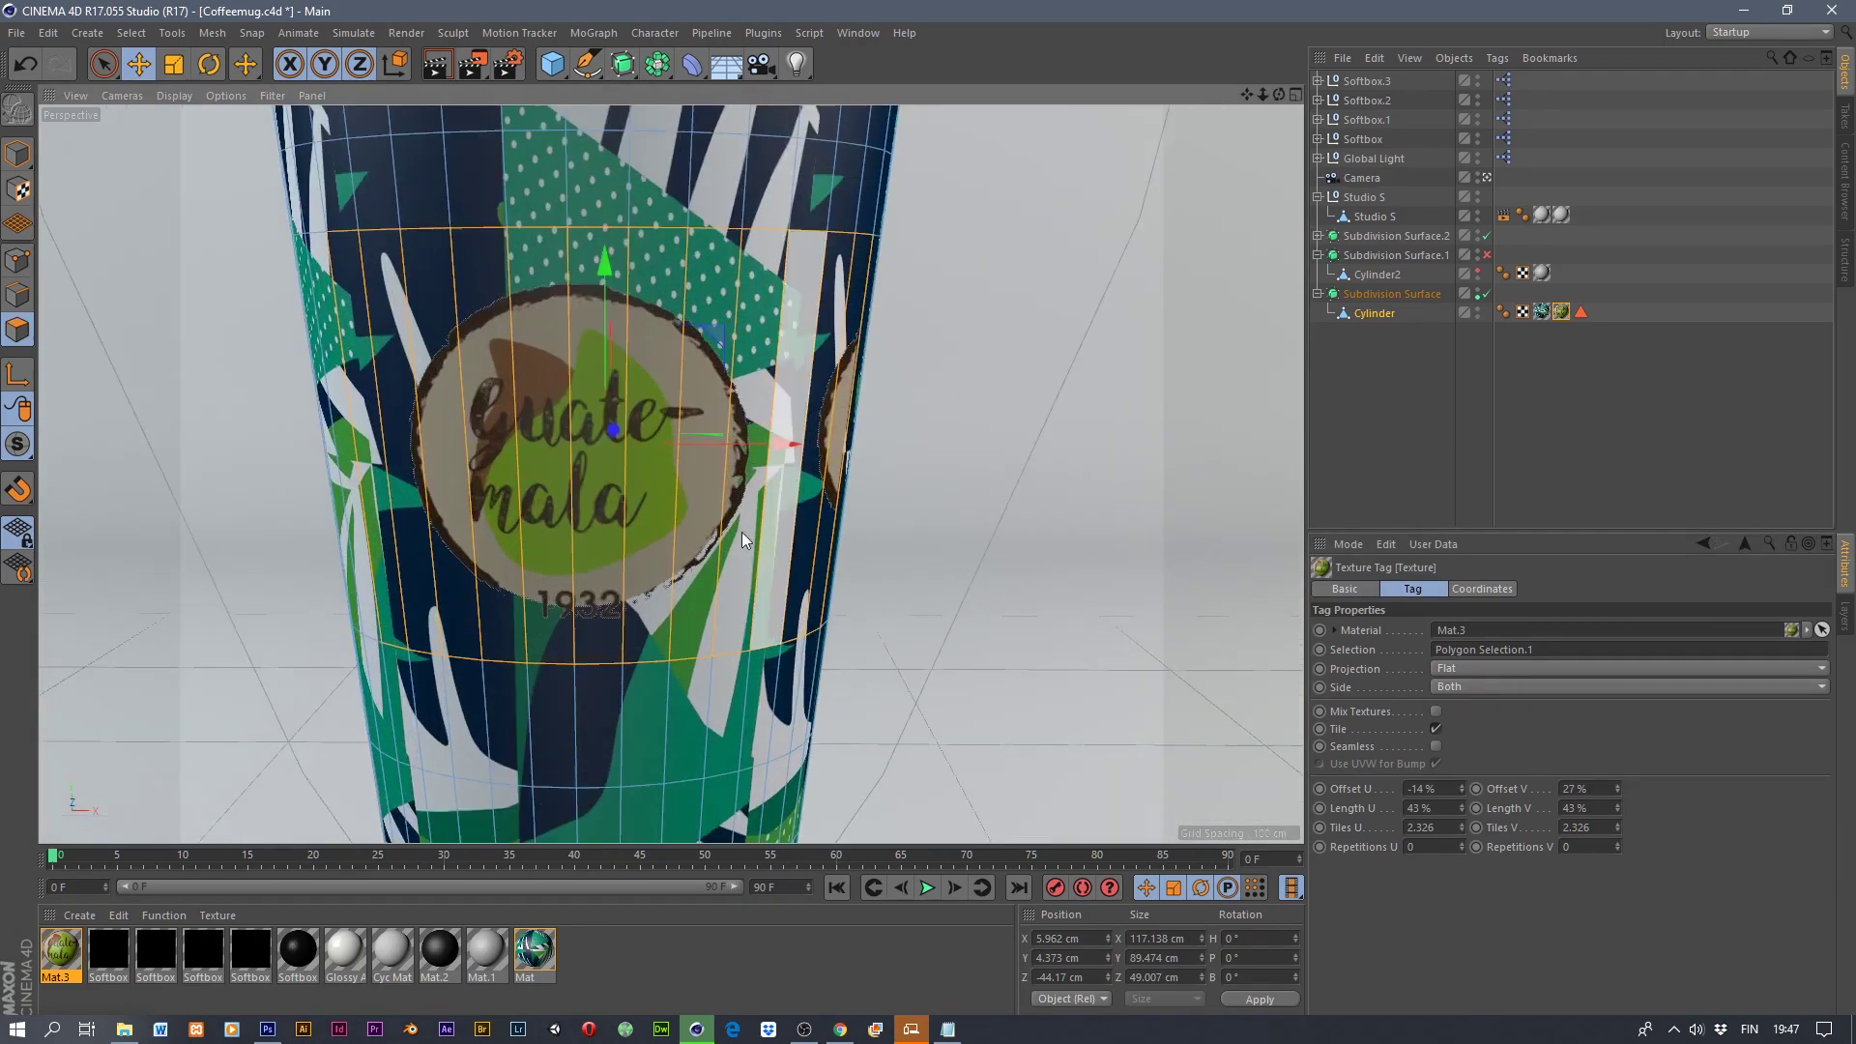
- Center the logo on the selected polygons with Offset U -11% and Offset V 28%
{"action": "scroll", "coordinate": [629, 402], "scroll_direction": "down", "scroll_amount": 4}
{"action": "left_click_drag", "start_coordinate": [588, 447], "coordinate": [677, 407], "text": "alt"}
{"action": "left_click_drag", "start_coordinate": [1617, 790], "coordinate": [1617, 797]}
{"action": "left_click_drag", "start_coordinate": [1460, 789], "coordinate": [1461, 782]}
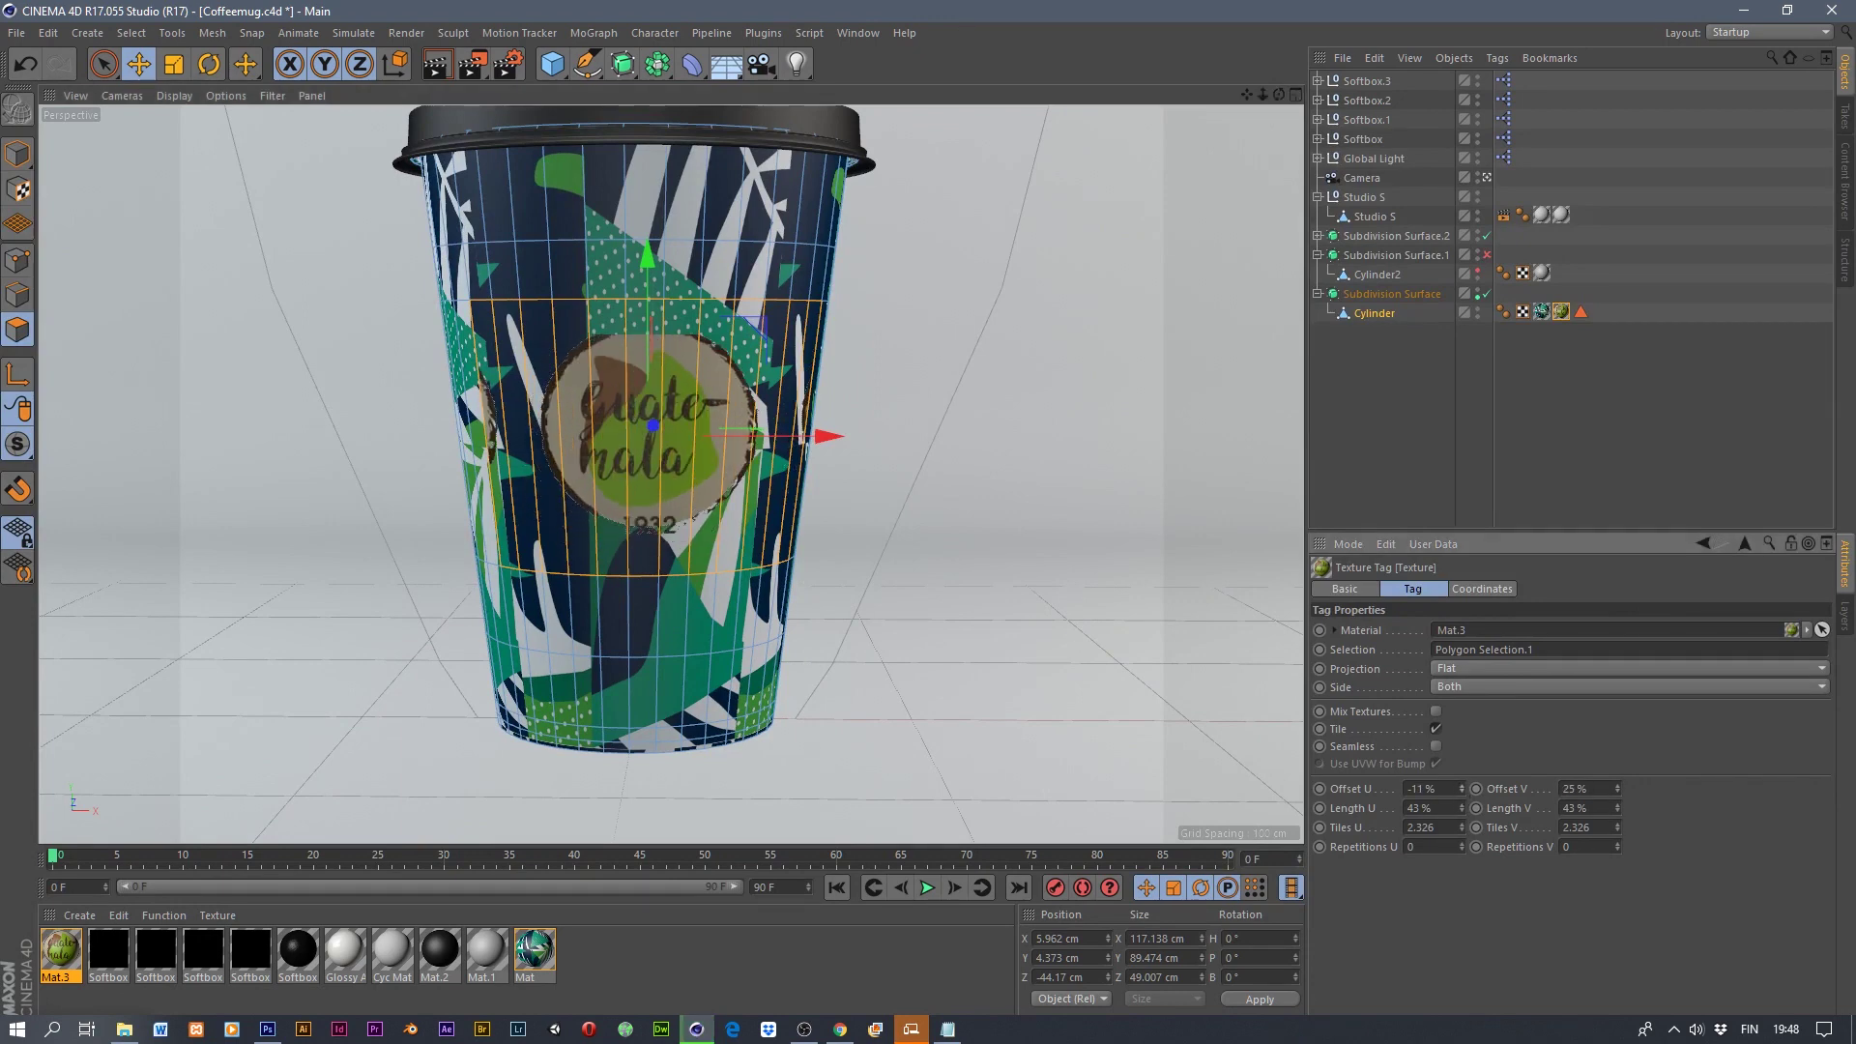
{"action": "left_click", "coordinate": [1616, 786]}
{"action": "left_click", "coordinate": [1617, 785]}
{"action": "left_click", "coordinate": [1617, 785]}
{"action": "left_click", "coordinate": [1616, 785]}
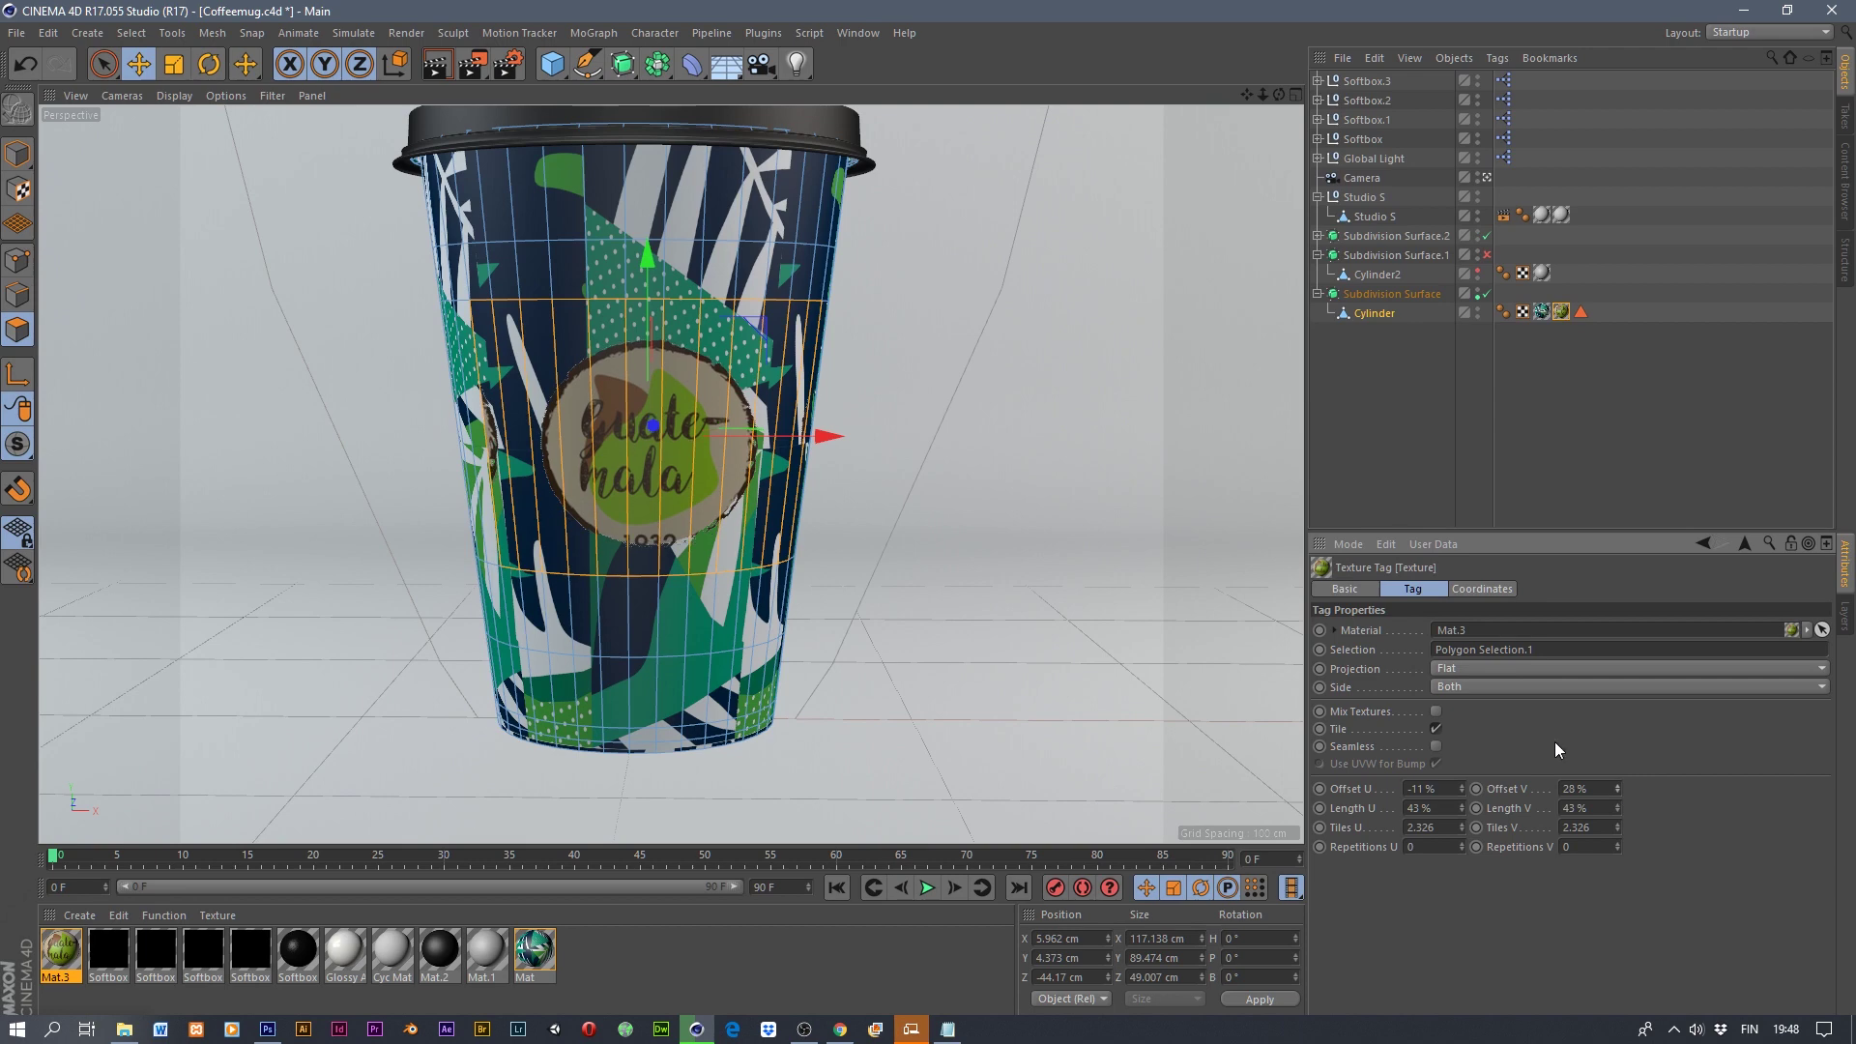
- Try Flat and Cubic projection for the logo, choose UVW Mapping, and reset Length U and V to their defaults
{"action": "left_click", "coordinate": [1498, 669]}
{"action": "left_click", "coordinate": [1468, 728]}
{"action": "left_click", "coordinate": [1475, 669]}
{"action": "left_click", "coordinate": [1472, 746]}
{"action": "left_click", "coordinate": [1485, 670]}
{"action": "left_click", "coordinate": [1492, 803]}
{"action": "right_click", "coordinate": [1462, 808]}
{"action": "right_click", "coordinate": [1618, 808]}
- Set the UVW-mapped logo's Offset U to 29%, Length U to 30% and Length V to 50%
{"action": "left_click_drag", "start_coordinate": [1460, 789], "coordinate": [1461, 769]}
{"action": "left_click_drag", "start_coordinate": [1436, 808], "coordinate": [1274, 794]}
{"action": "type", "text": "50"}
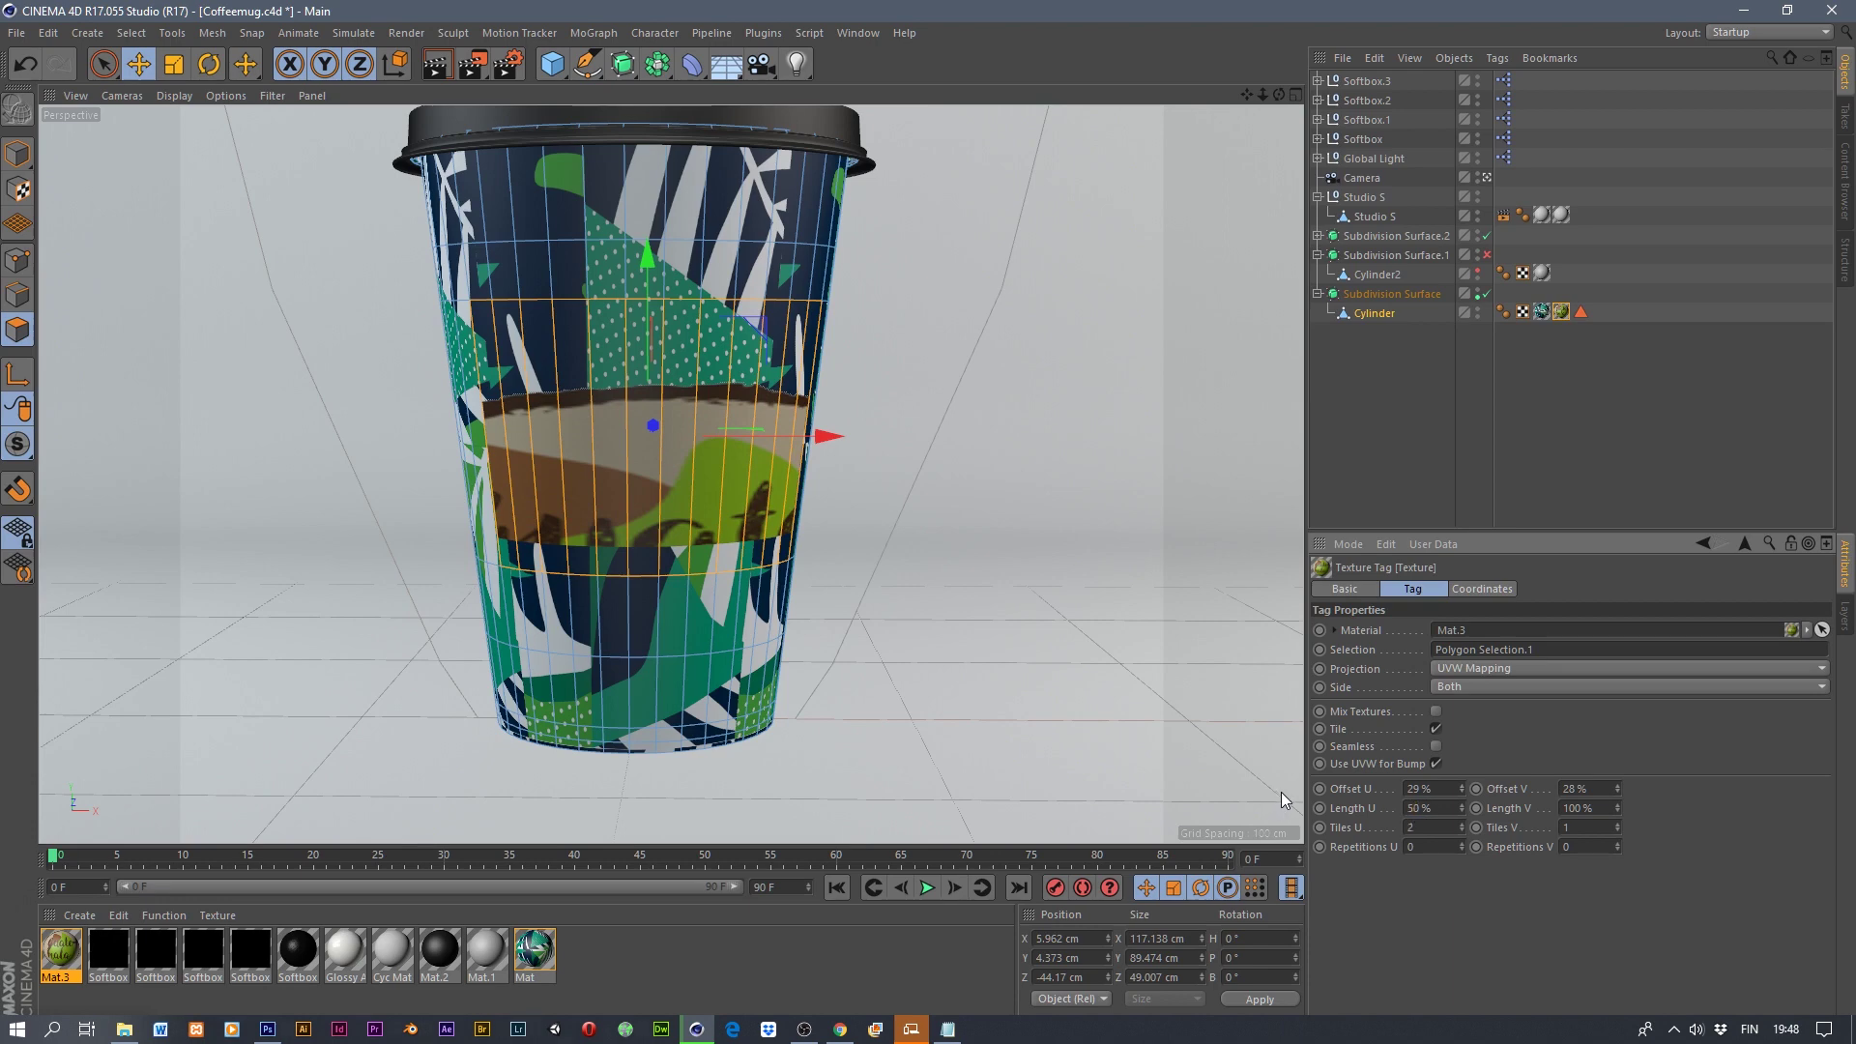
{"action": "left_click", "coordinate": [1584, 808]}
{"action": "type", "text": "50"}
{"action": "left_click_drag", "start_coordinate": [1584, 808], "coordinate": [1291, 790]}
{"action": "key", "text": "Return"}
{"action": "type", "text": "30"}
{"action": "key", "text": "Return"}
- Reposition the logo with Offset U 62% and Offset V 25%, and raise Length V to 55%
{"action": "left_click_drag", "start_coordinate": [1461, 788], "coordinate": [1461, 776]}
{"action": "left_click_drag", "start_coordinate": [1618, 789], "coordinate": [1618, 792]}
{"action": "scroll", "coordinate": [589, 399], "scroll_direction": "down", "scroll_amount": 2}
{"action": "mouse_move", "coordinate": [589, 399]}
{"action": "left_mouse_down", "text": "alt"}
{"action": "mouse_move", "coordinate": [669, 389]}
{"action": "mouse_move", "coordinate": [591, 398]}
{"action": "left_mouse_up", "text": "alt"}
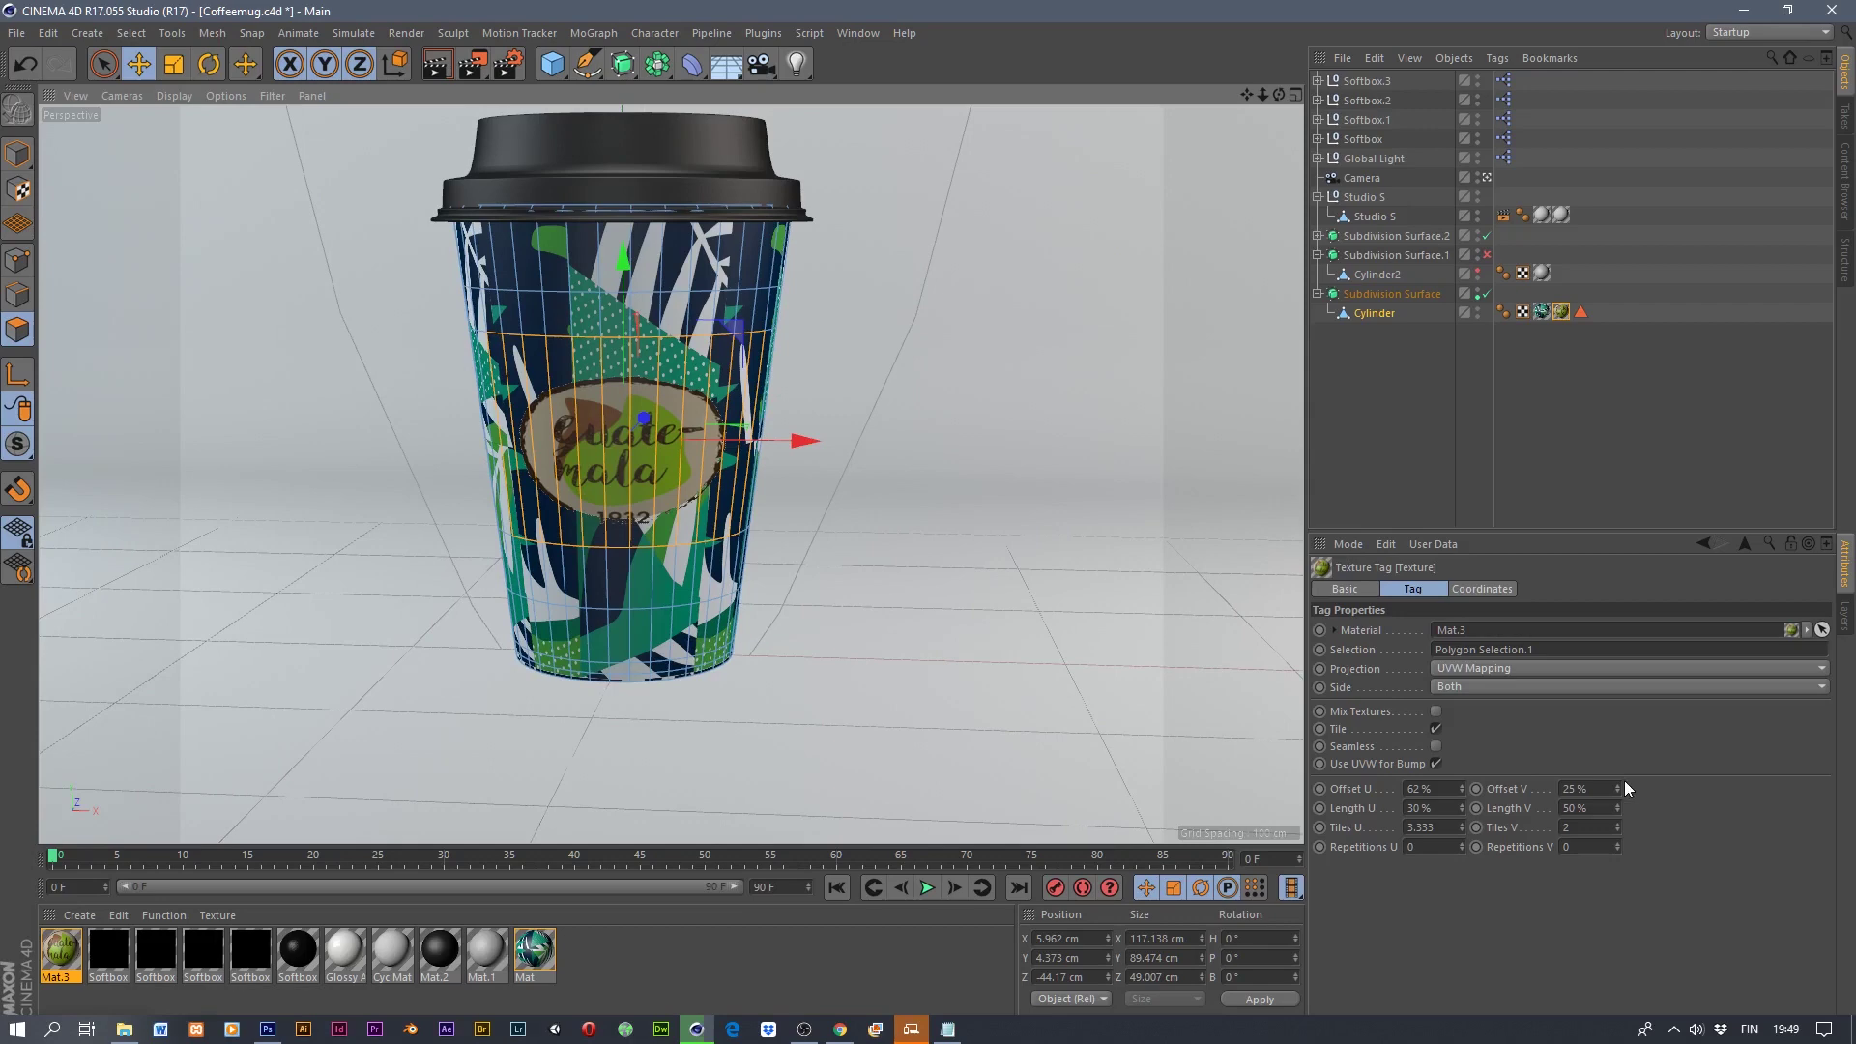
{"action": "left_click", "coordinate": [1619, 805]}
{"action": "left_click", "coordinate": [1620, 804]}
{"action": "left_click", "coordinate": [1619, 804]}
- Switch the logo texture's projection to Cubic and set Length U and Length V to 45%
{"action": "left_click", "coordinate": [1518, 668]}
{"action": "left_click", "coordinate": [1460, 746]}
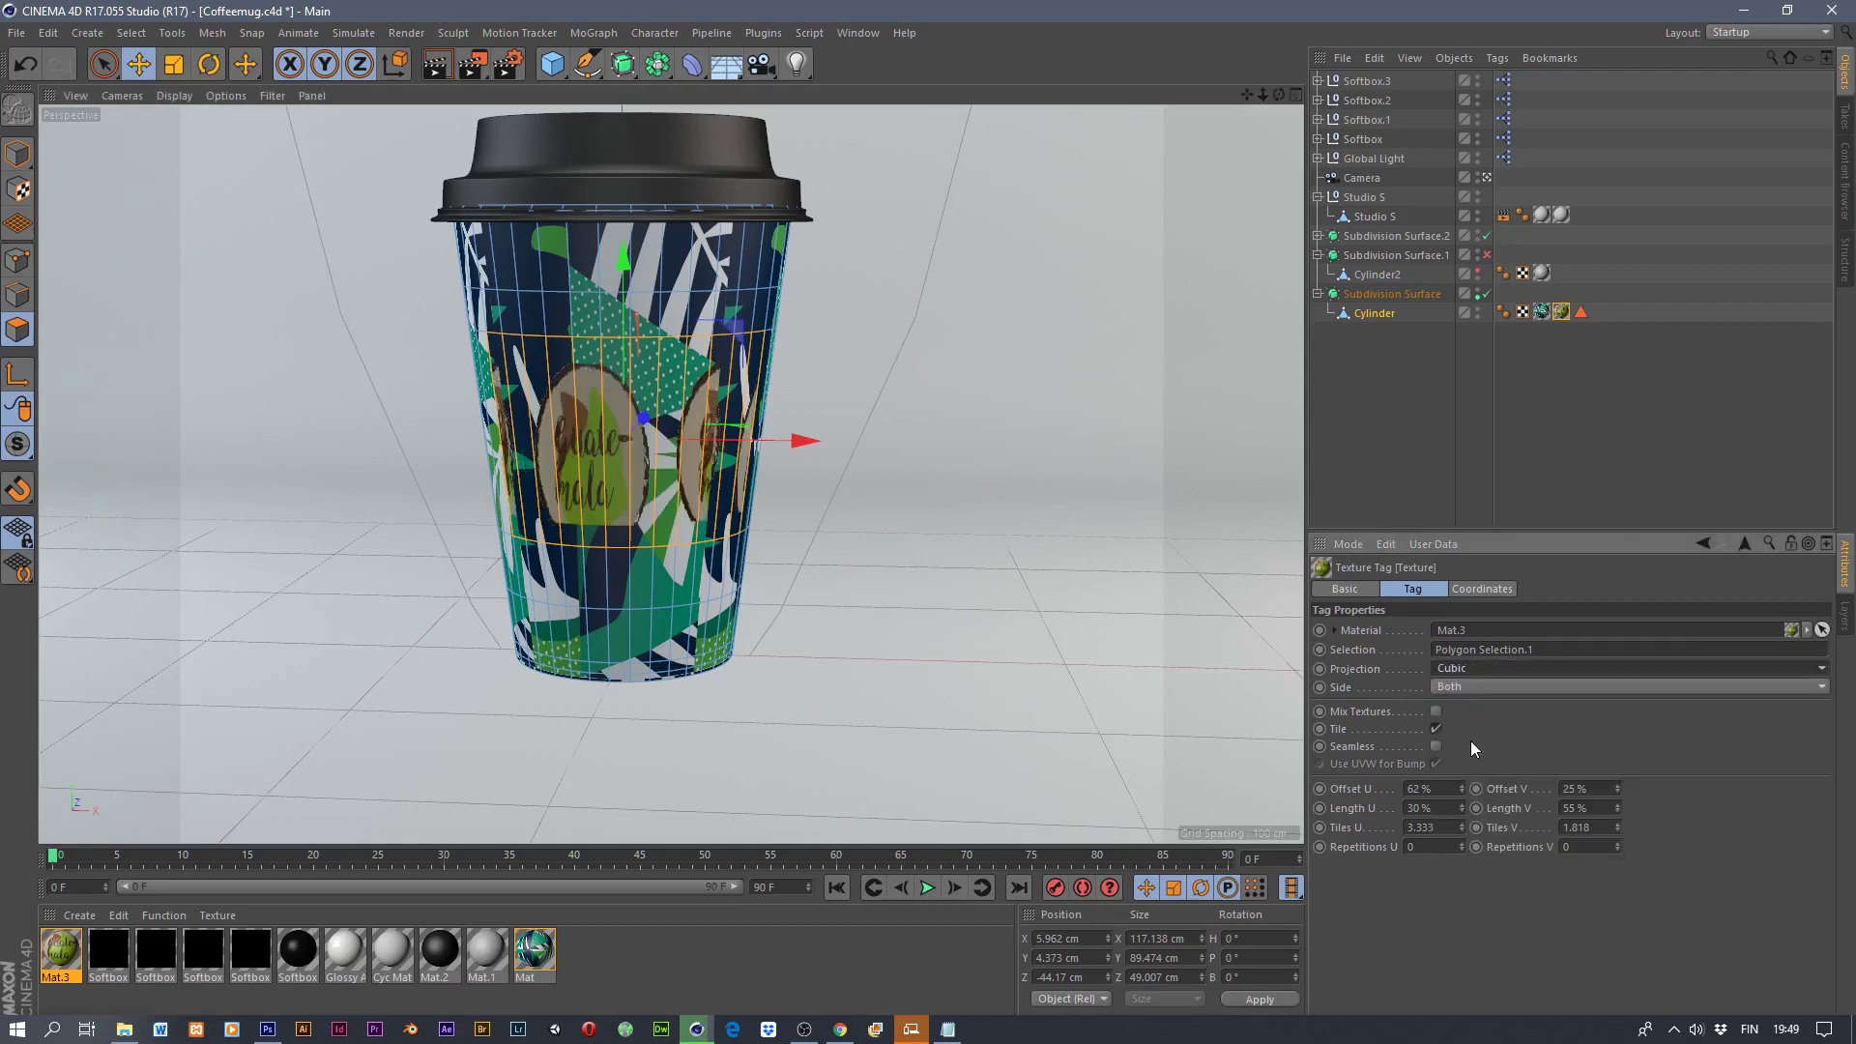
{"action": "left_click_drag", "start_coordinate": [1423, 809], "coordinate": [1290, 795]}
{"action": "type", "text": "45"}
{"action": "key", "text": "Tab"}
{"action": "type", "text": "45"}
{"action": "key", "text": "Return"}
- Center the cubic-projected logo on the cup's front with Offset U 77% and Offset V 27%
{"action": "left_click_drag", "start_coordinate": [1462, 789], "coordinate": [1462, 776]}
{"action": "left_click_drag", "start_coordinate": [1618, 789], "coordinate": [1617, 787]}
{"action": "left_click_drag", "start_coordinate": [1460, 788], "coordinate": [1460, 786]}
{"action": "left_click_drag", "start_coordinate": [1617, 792], "coordinate": [1616, 786]}
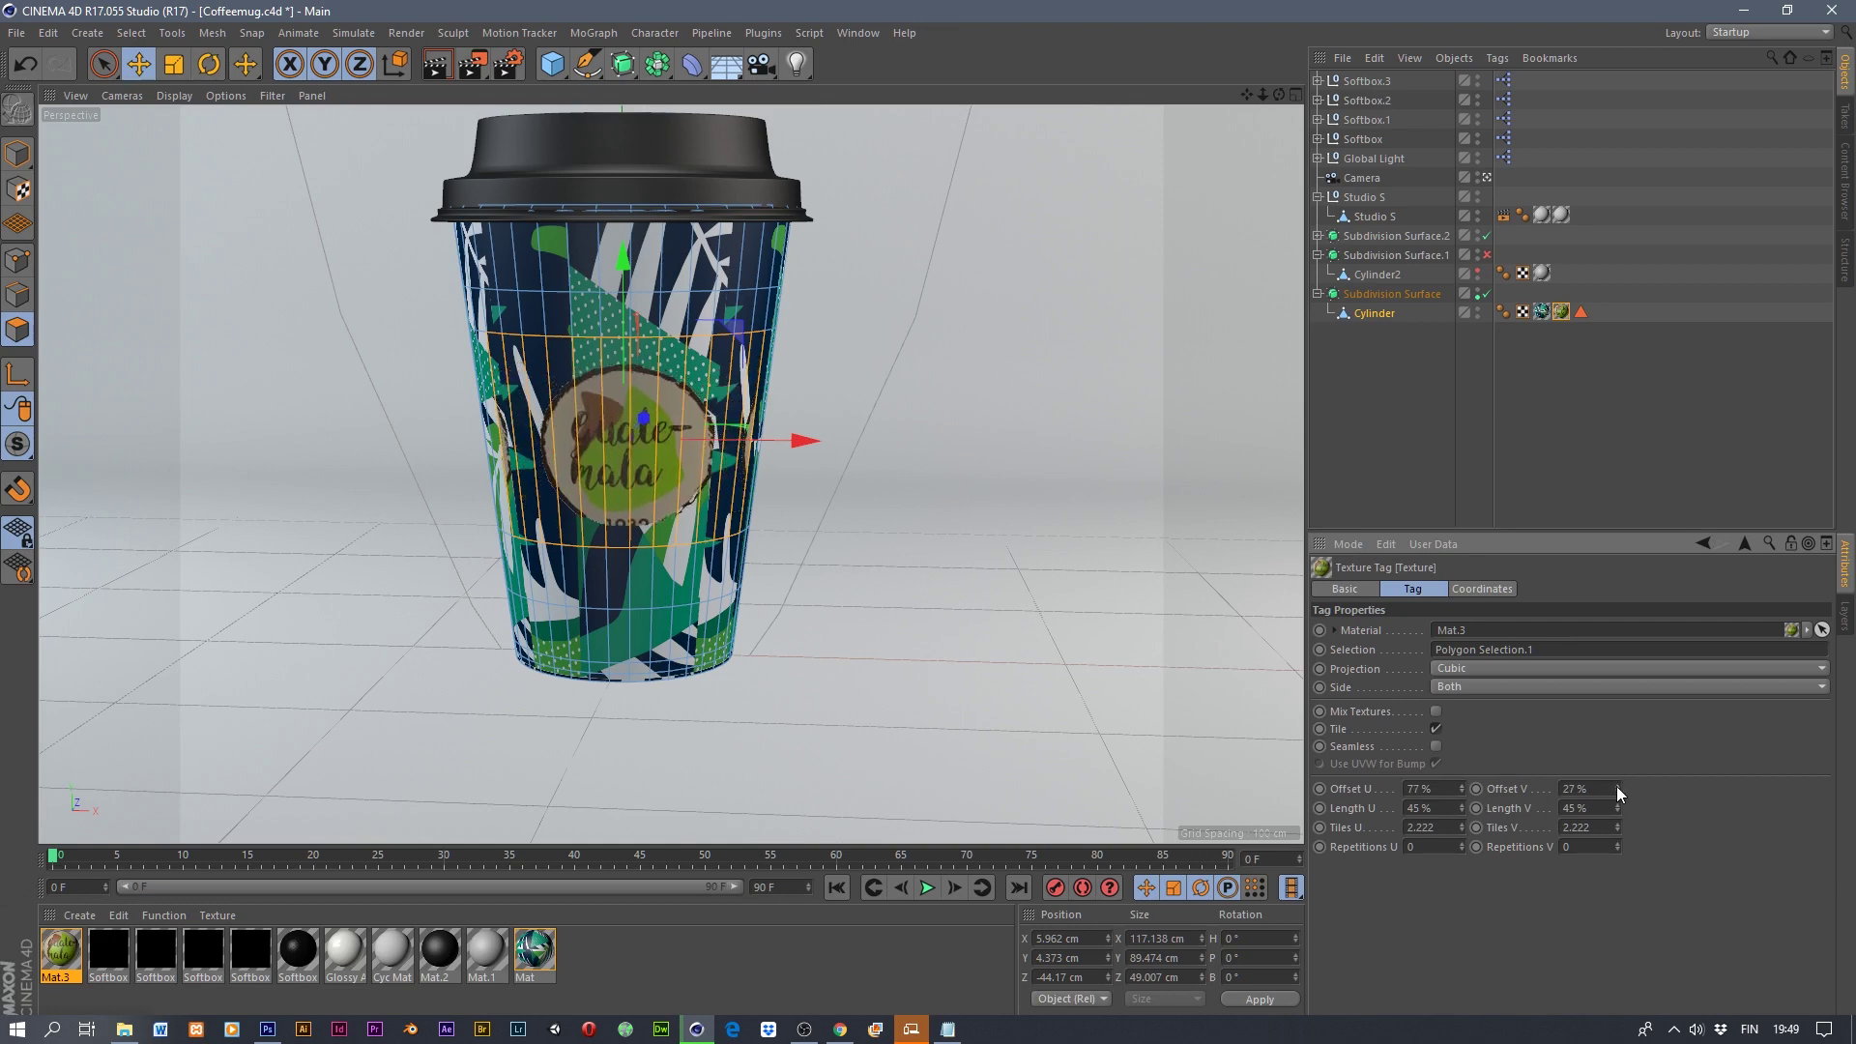
- Turn off the cup body's Subdivision Surface and delete the logo's texture tag from the cylinder
{"action": "left_click", "coordinate": [1487, 294]}
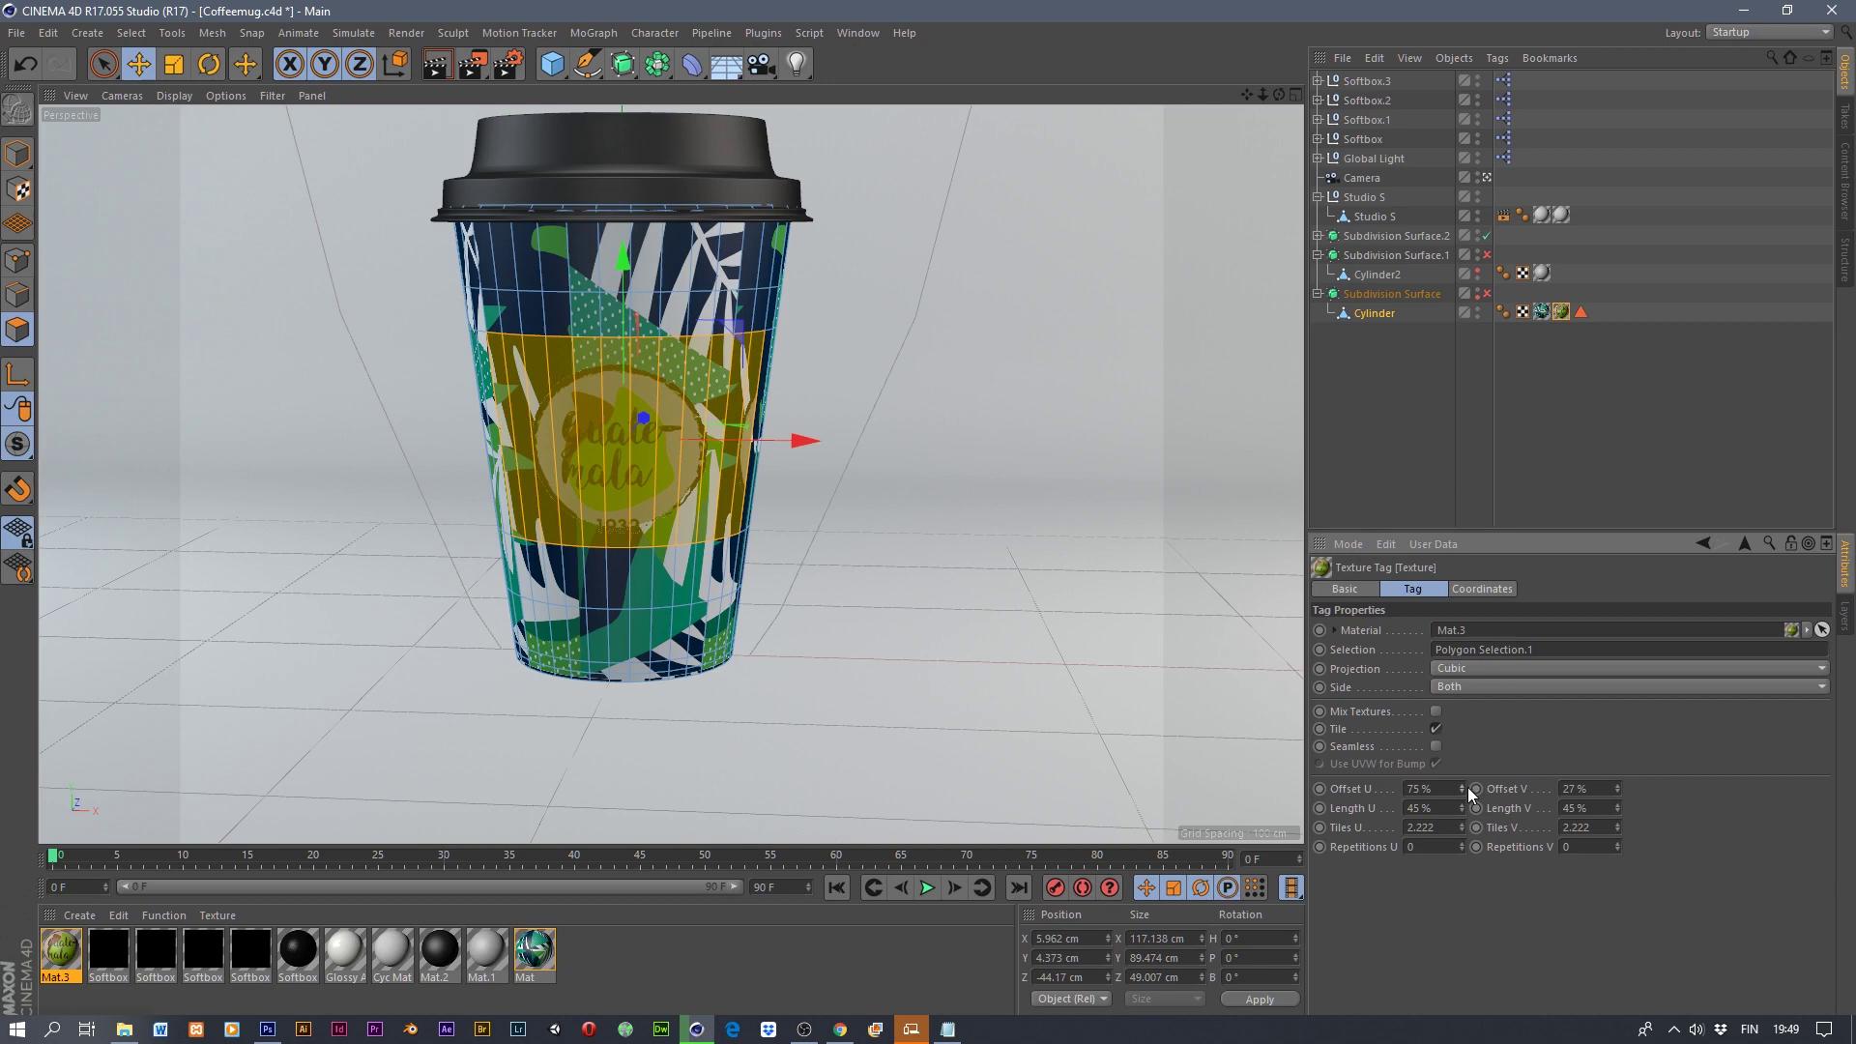
{"action": "left_click", "coordinate": [1561, 312]}
{"action": "key", "text": "Delete"}
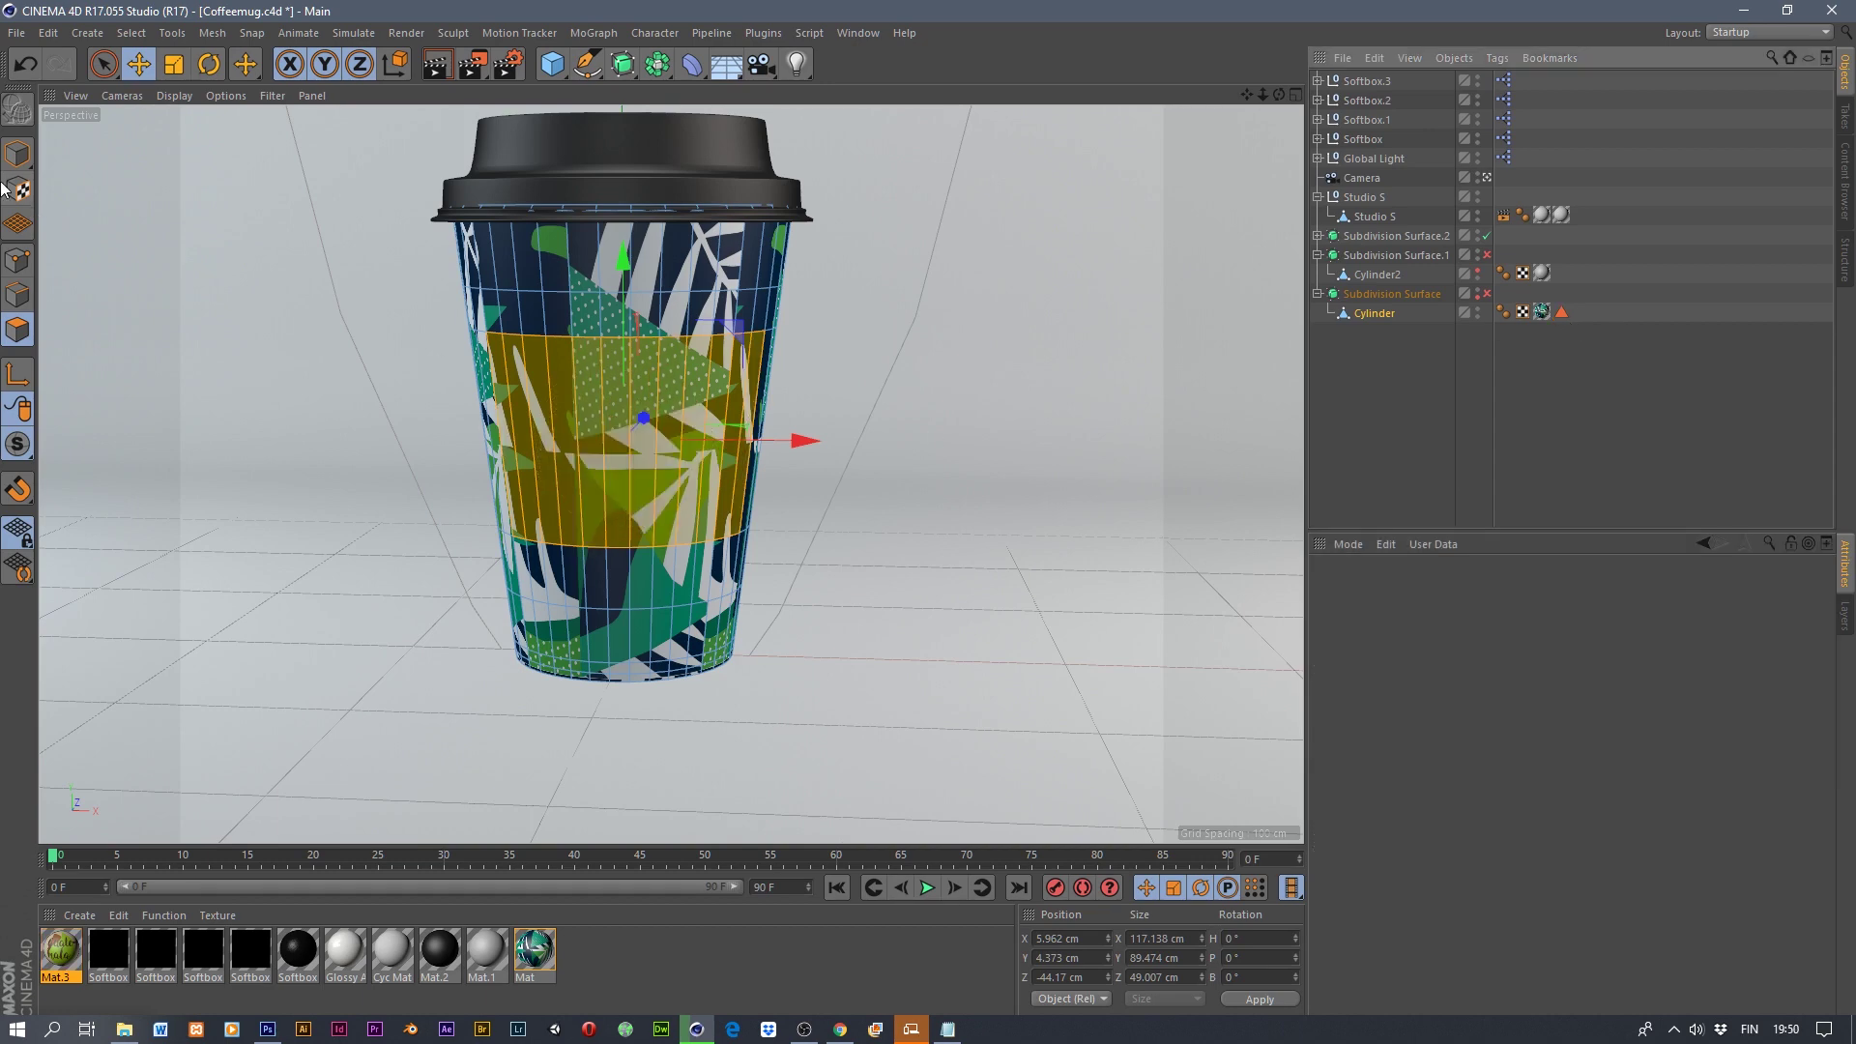
- Remove the outermost polygons on both sides from the front selection and apply the logo material Mat.3 to the remaining polygons
{"action": "left_click", "coordinate": [507, 399], "text": "ctrl"}
{"action": "left_click", "coordinate": [751, 398], "text": "ctrl"}
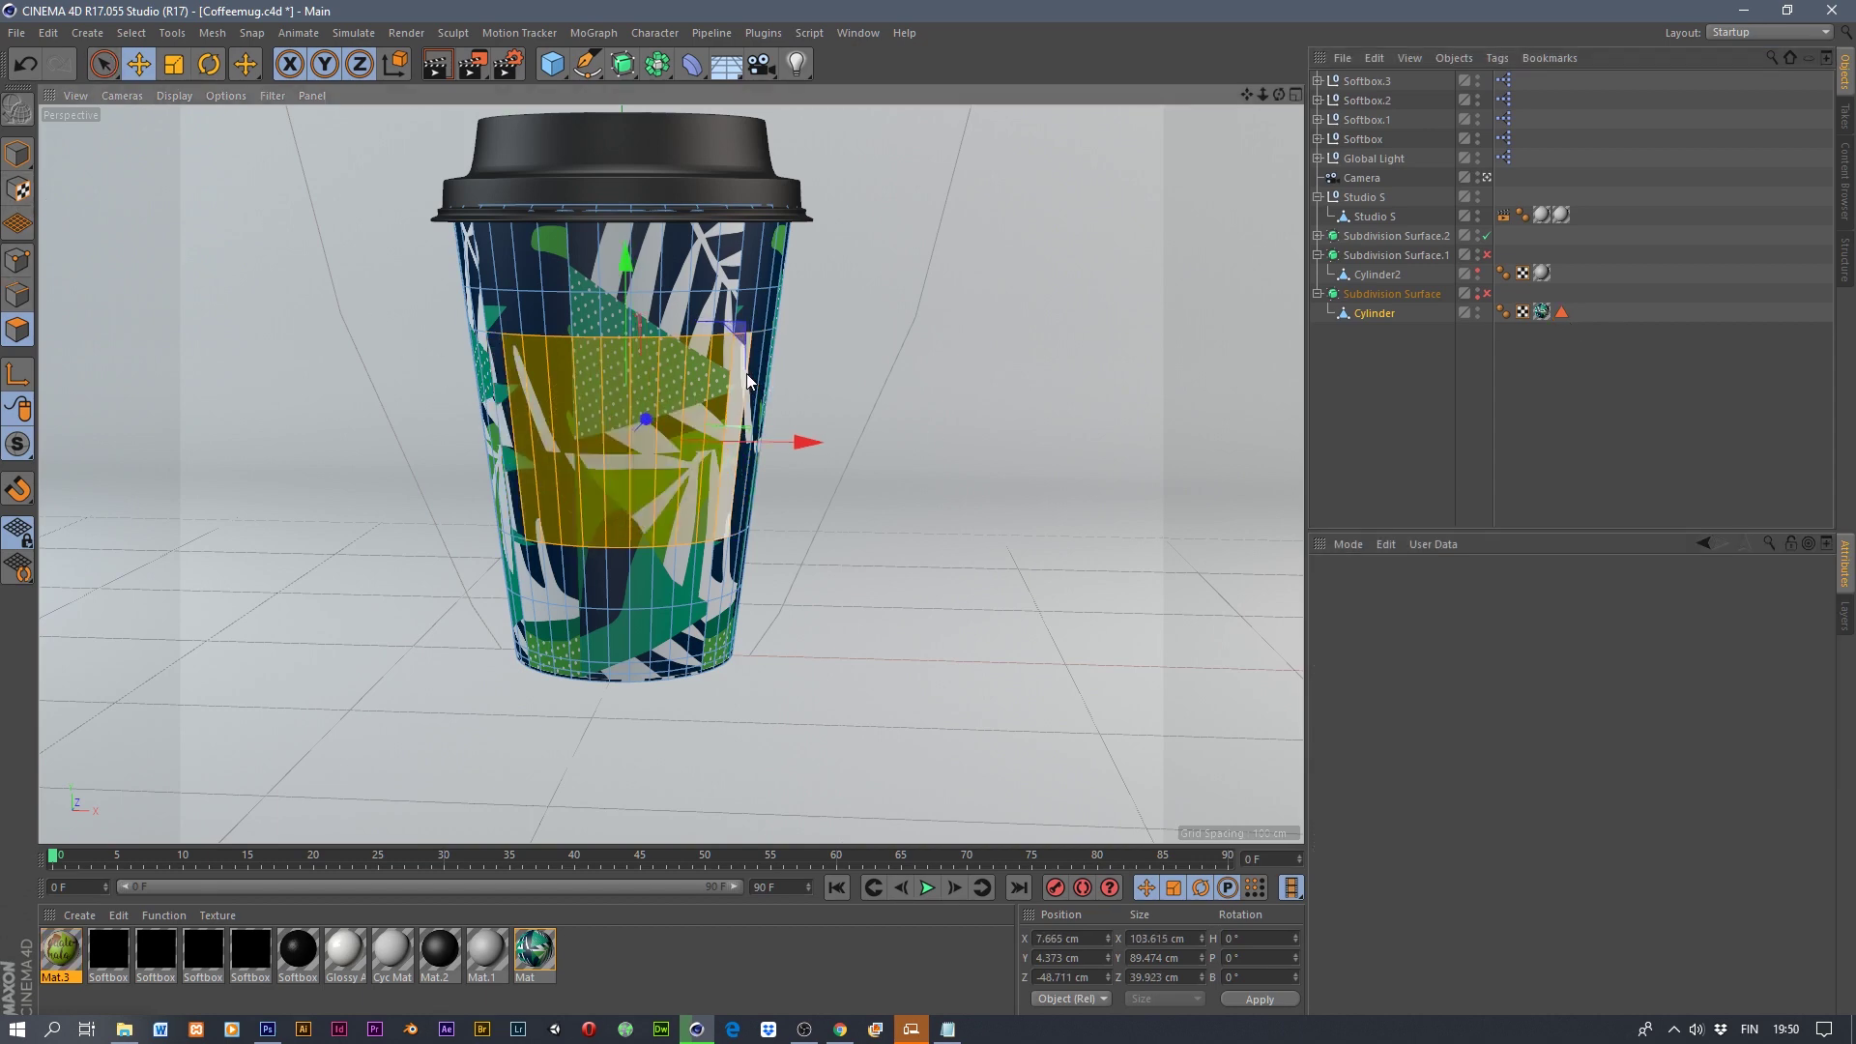
{"action": "left_click_drag", "start_coordinate": [60, 952], "coordinate": [628, 435]}
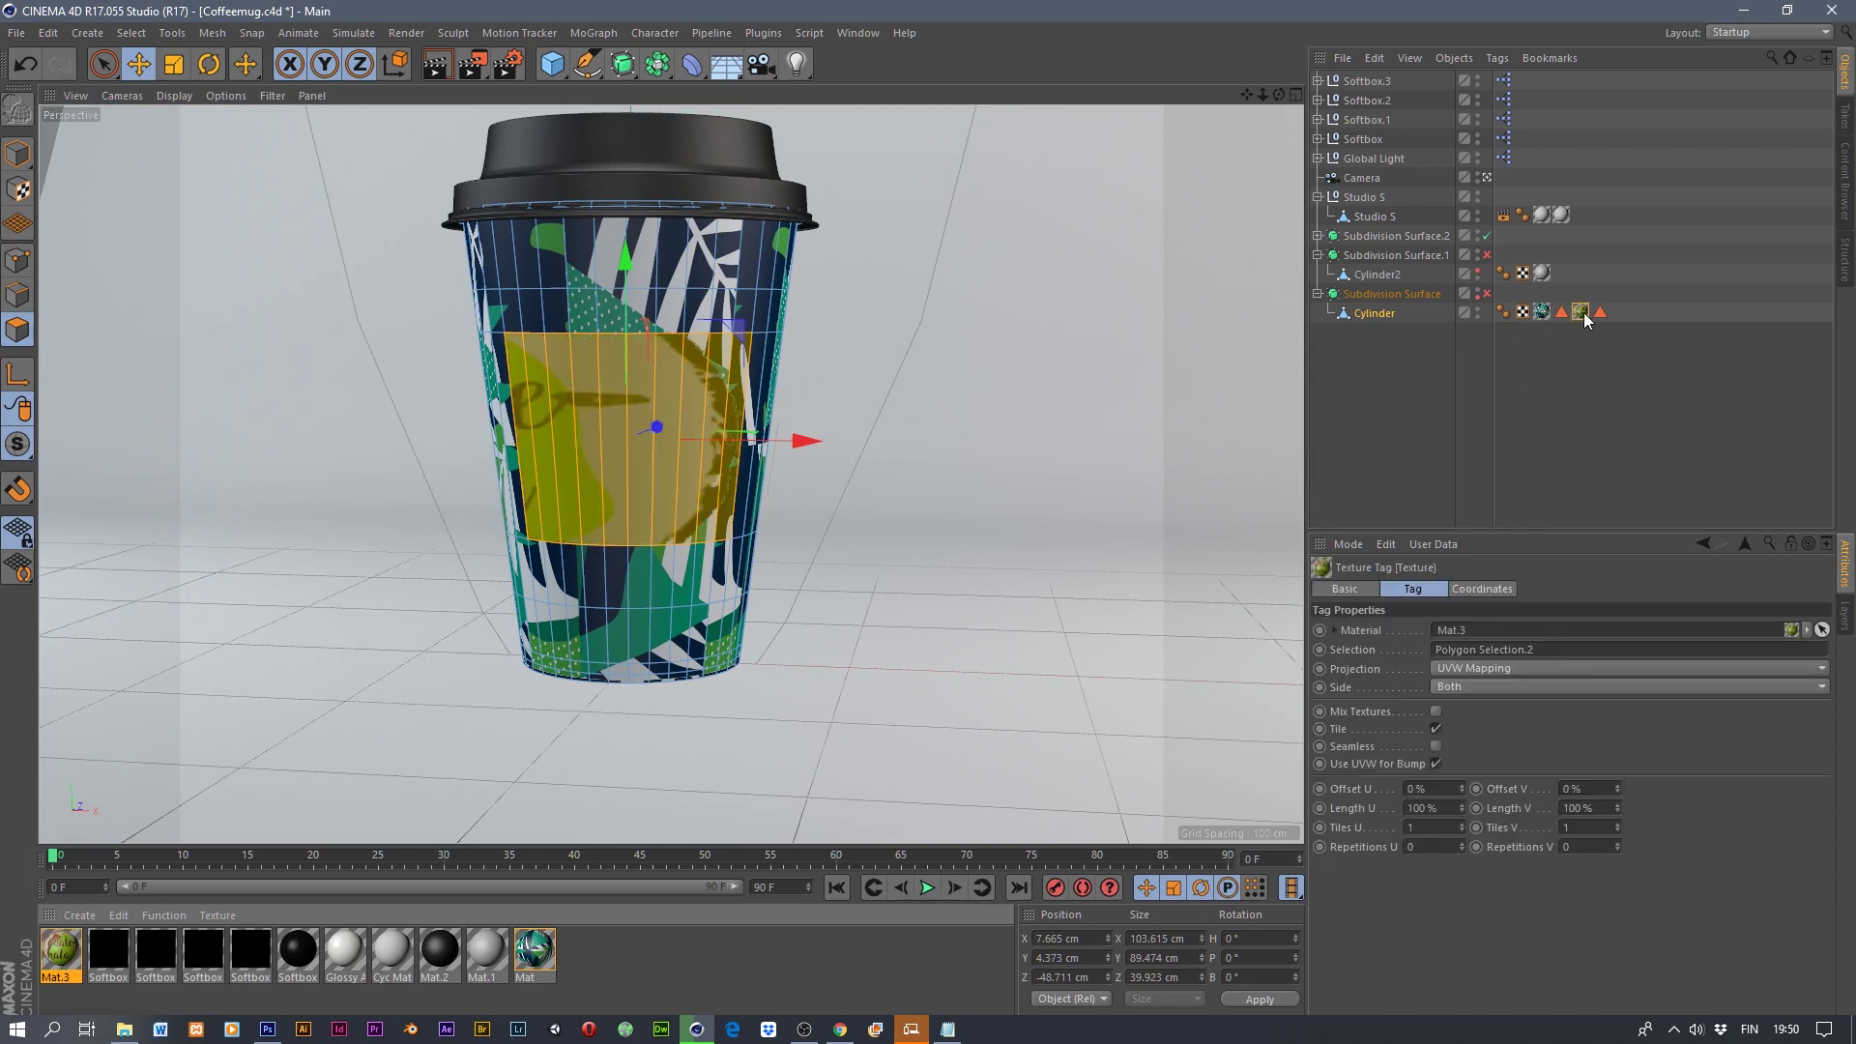
- Set the logo texture's projection to Cubic and its Length U and Length V to 43%
{"action": "left_click", "coordinate": [1484, 672]}
{"action": "left_click", "coordinate": [1472, 739]}
{"action": "left_click_drag", "start_coordinate": [1427, 808], "coordinate": [1280, 787]}
{"action": "type", "text": "43"}
{"action": "left_click", "coordinate": [1581, 807]}
{"action": "type", "text": "43"}
{"action": "key", "text": "Return"}
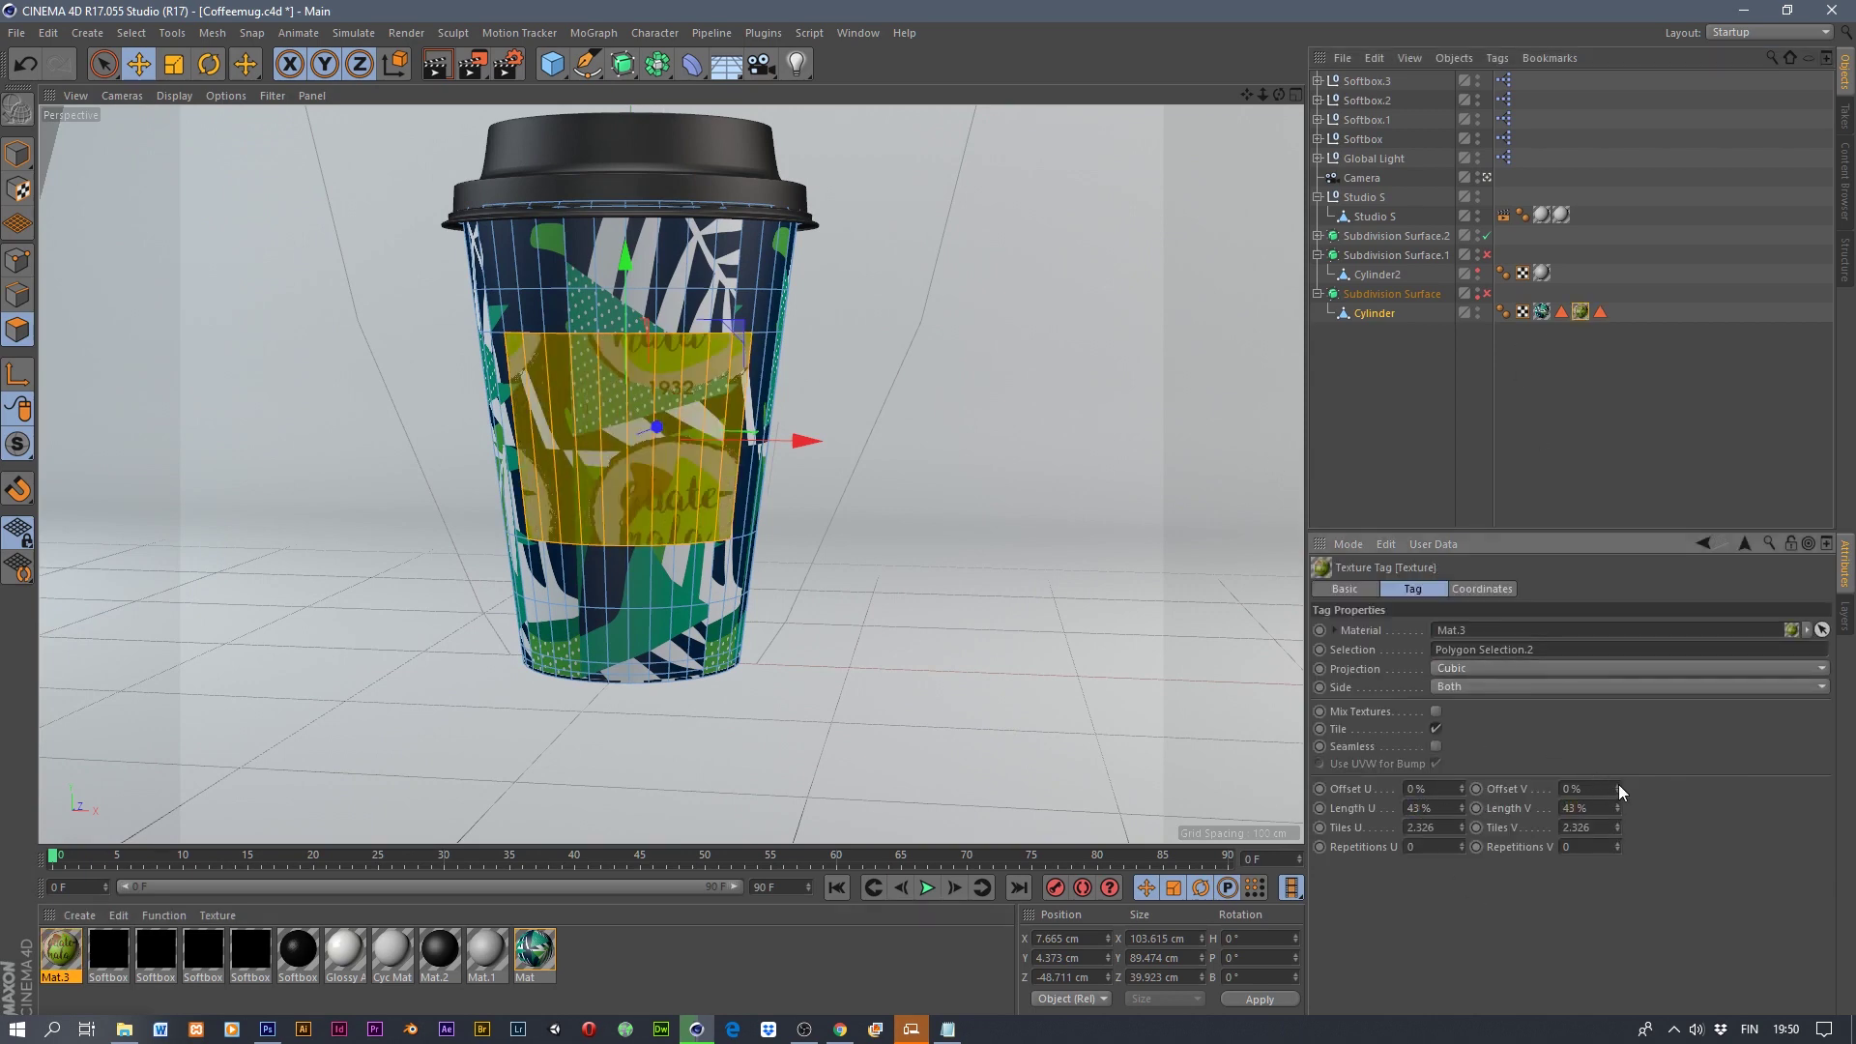
- Center the logo on the cup's front with Offset U -12% and Offset V -15%, and re-enable the body's Subdivision Surface
{"action": "left_click_drag", "start_coordinate": [1616, 786], "coordinate": [1617, 816]}
{"action": "left_click", "coordinate": [1487, 293]}
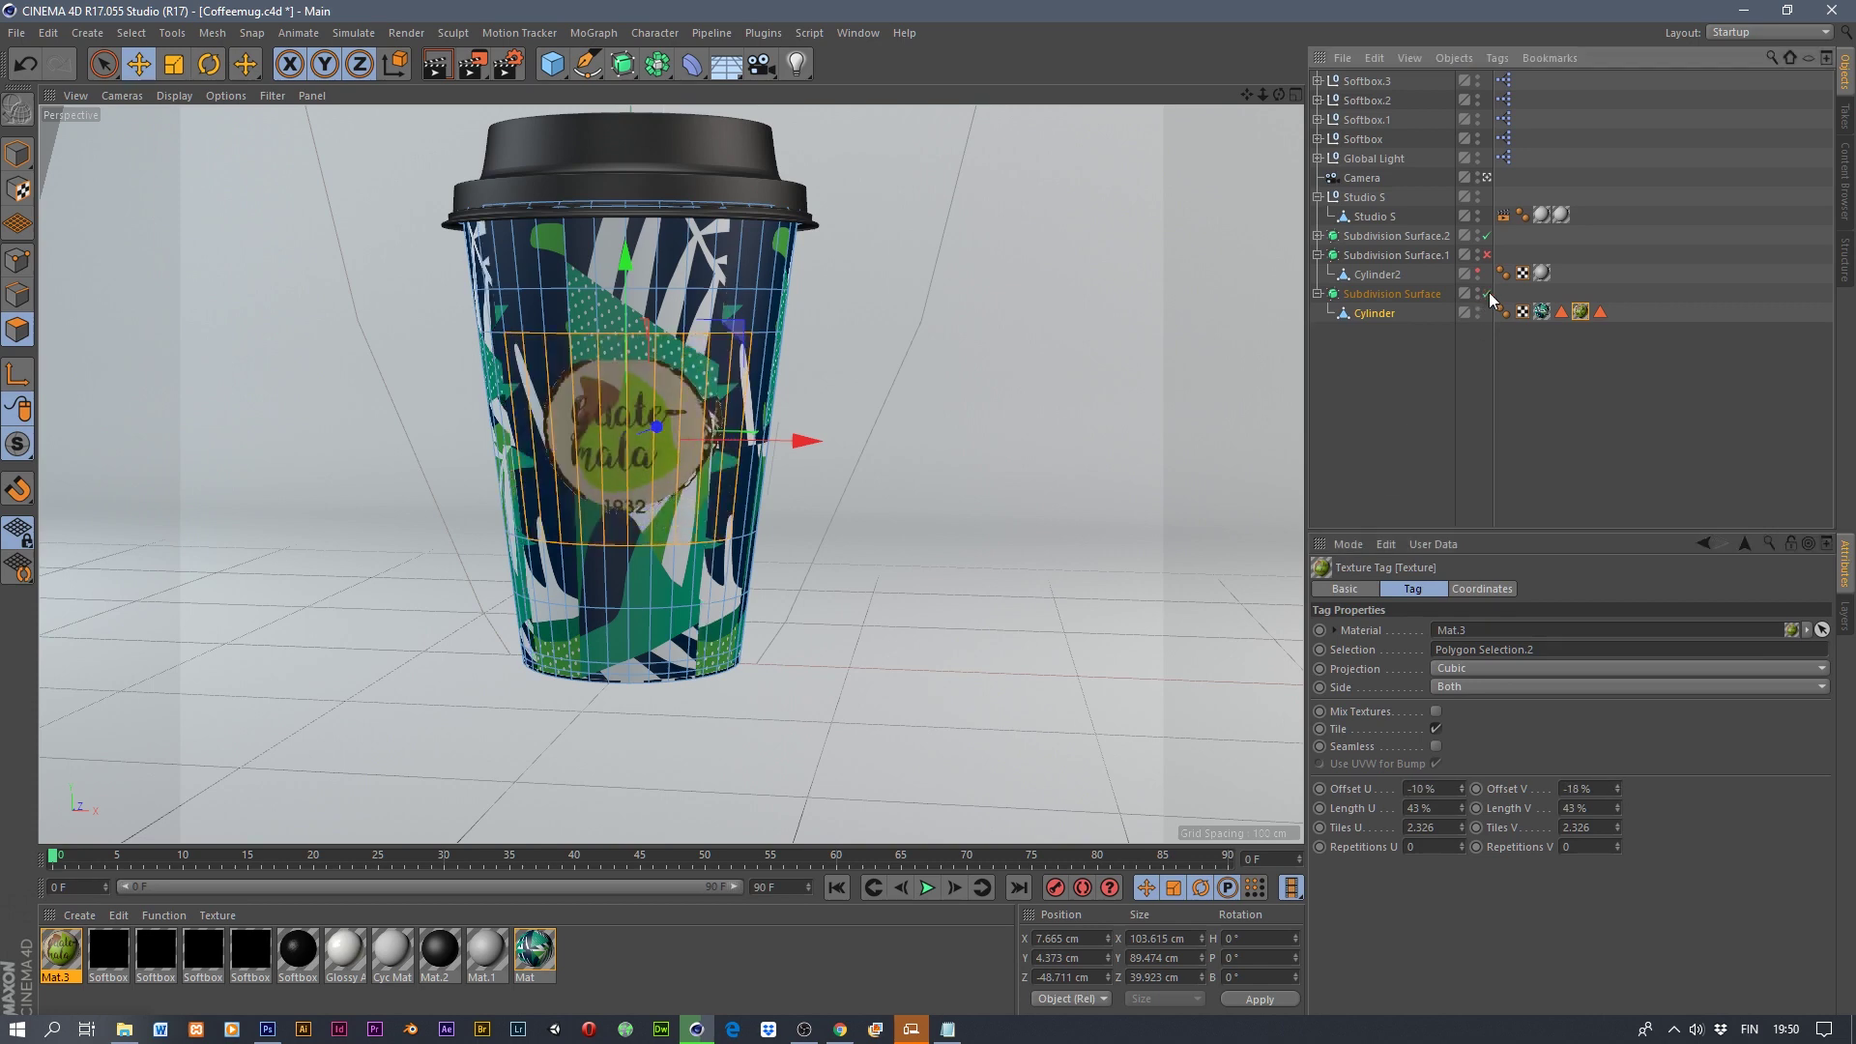
{"action": "left_click", "coordinate": [1618, 785]}
{"action": "left_click", "coordinate": [1619, 785]}
{"action": "left_click", "coordinate": [1462, 785]}
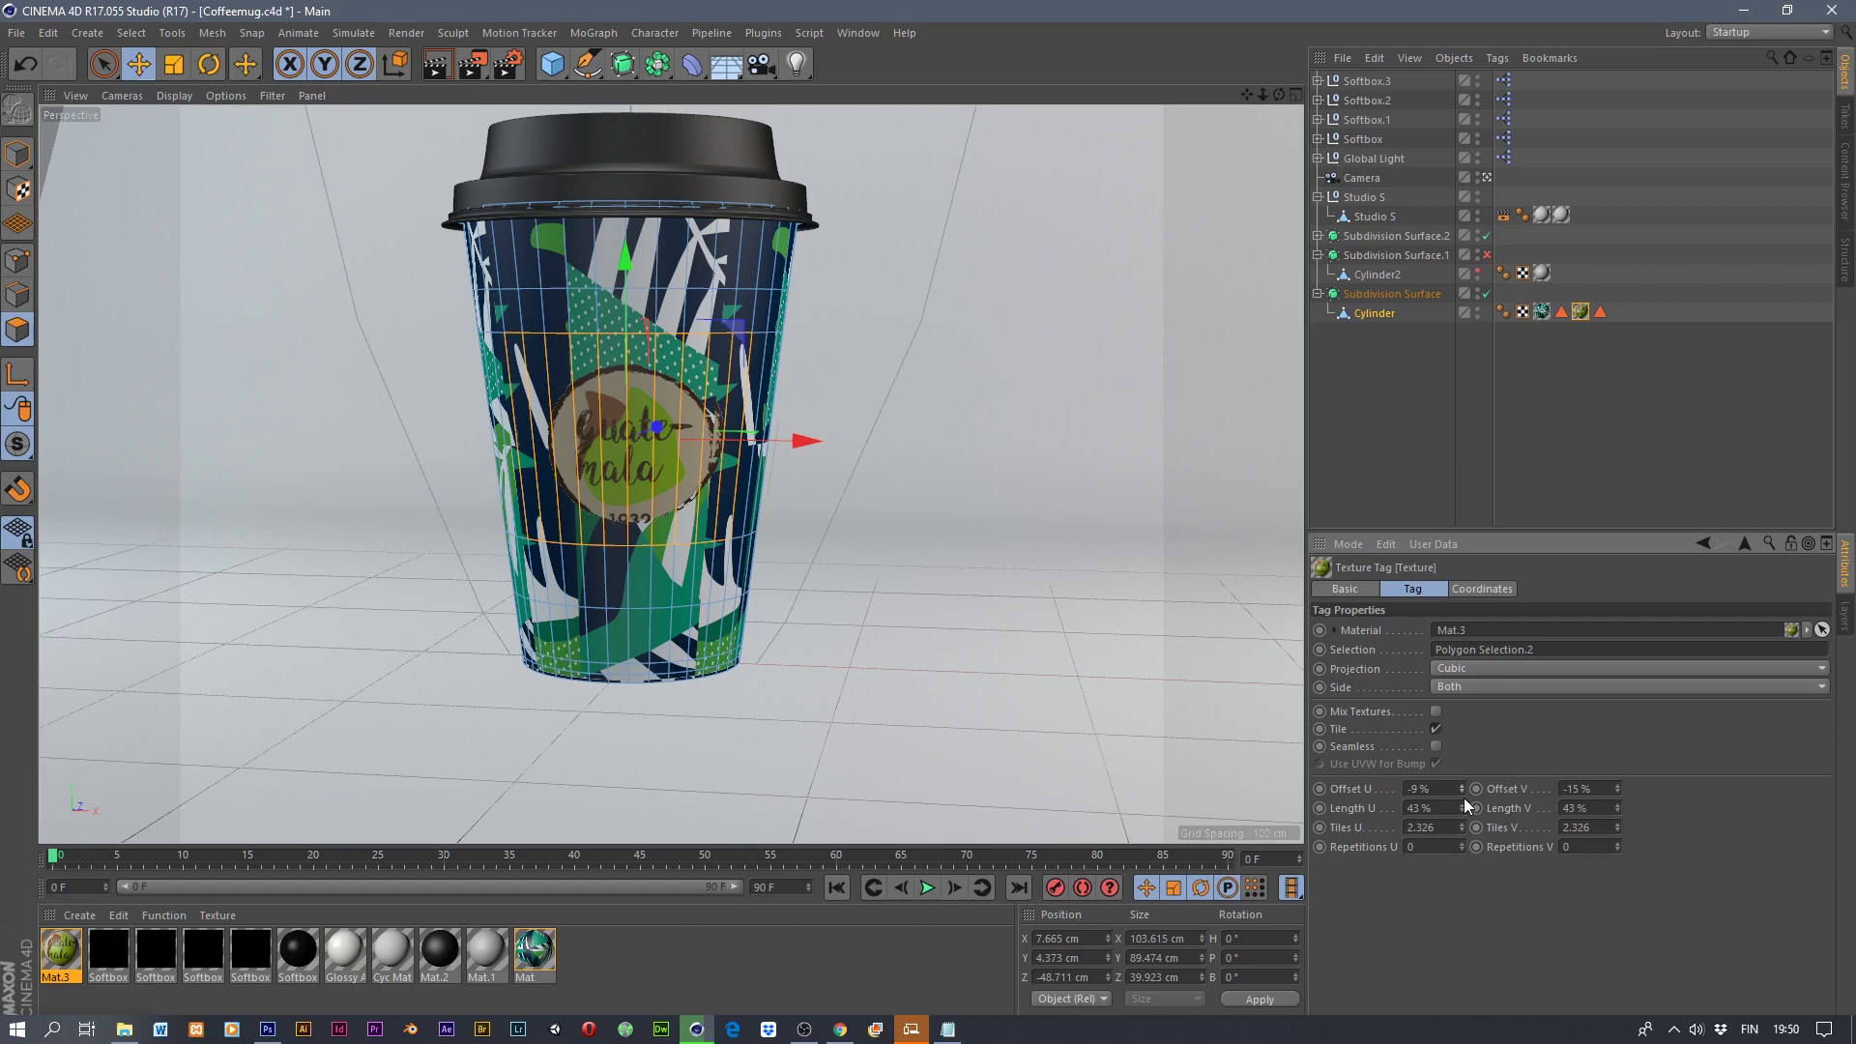
{"action": "left_click", "coordinate": [1461, 791]}
{"action": "left_click", "coordinate": [1461, 792]}
{"action": "left_click", "coordinate": [1460, 792]}
- Switch to Model mode and test-render a region around the whole cup in the viewport
{"action": "scroll", "coordinate": [567, 377], "scroll_direction": "down", "scroll_amount": 3}
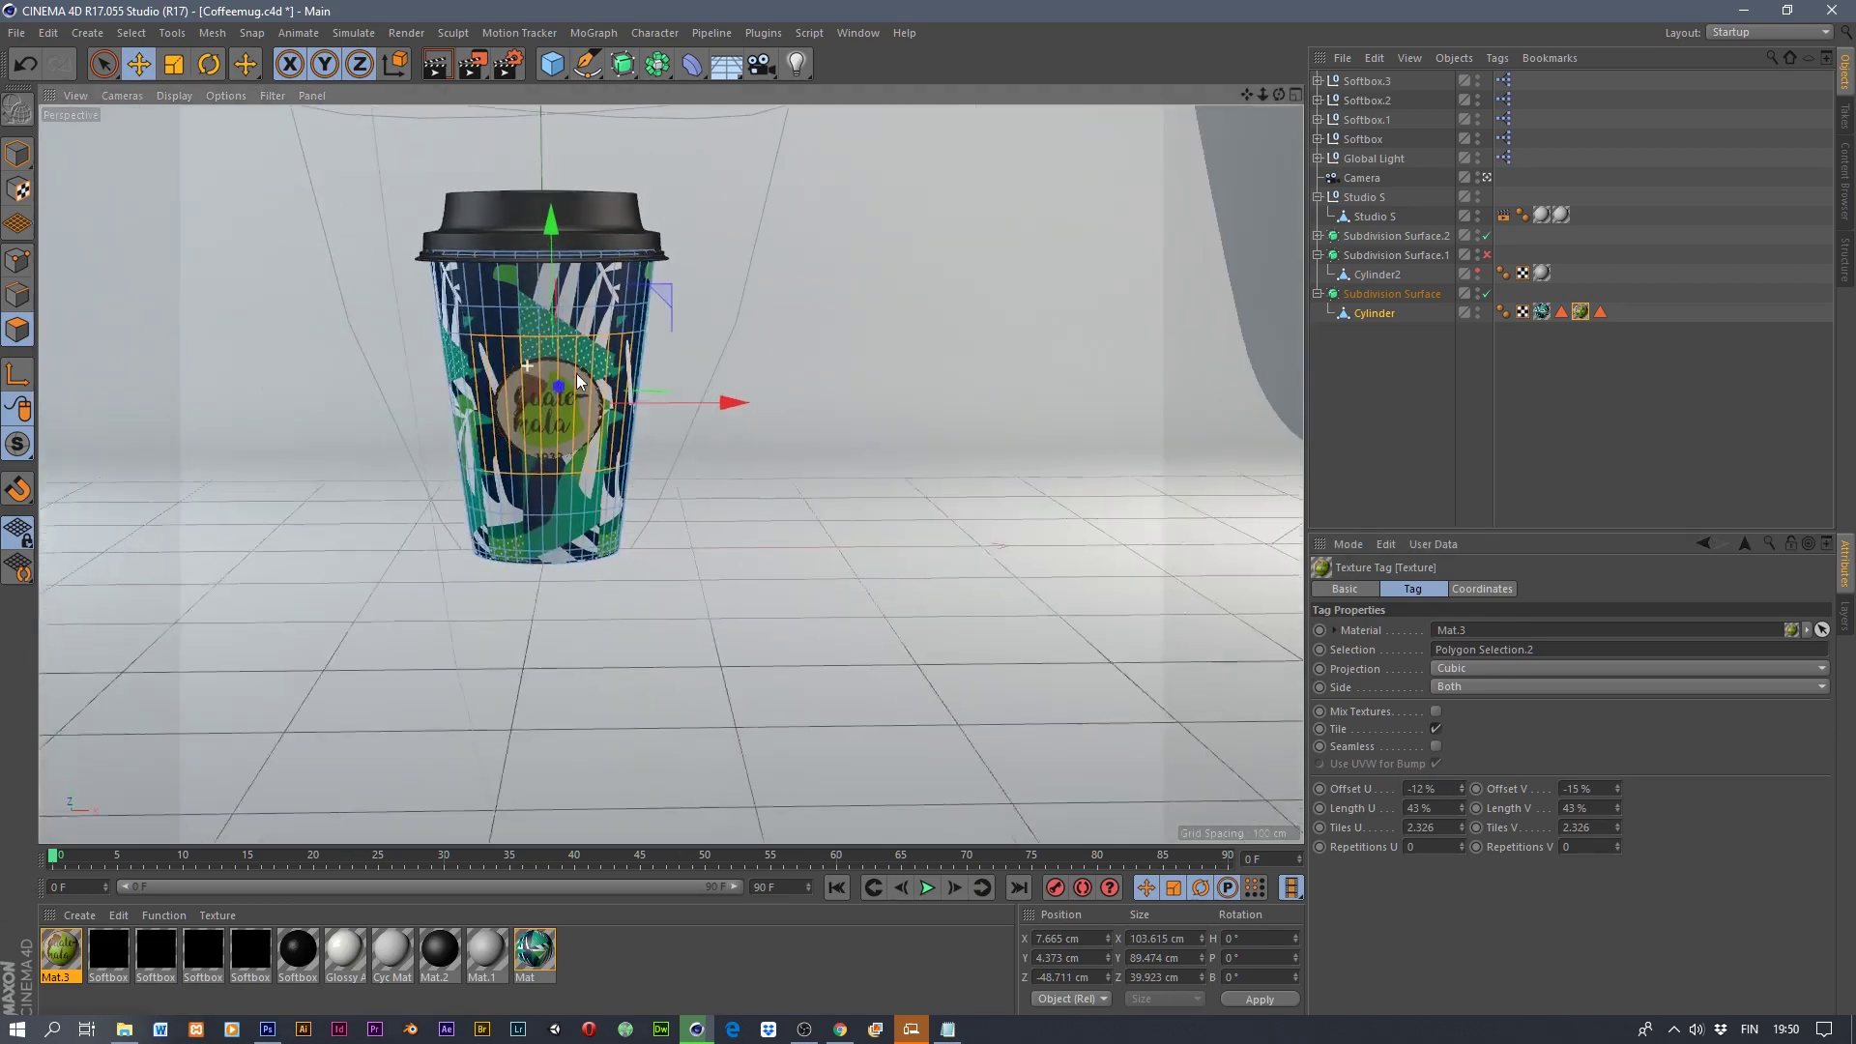
{"action": "scroll", "coordinate": [638, 445], "scroll_direction": "up", "scroll_amount": 2}
{"action": "scroll", "coordinate": [637, 445], "scroll_direction": "up", "scroll_amount": 2}
{"action": "left_click", "coordinate": [17, 154]}
{"action": "left_click_drag", "start_coordinate": [689, 480], "coordinate": [713, 435], "text": "alt"}
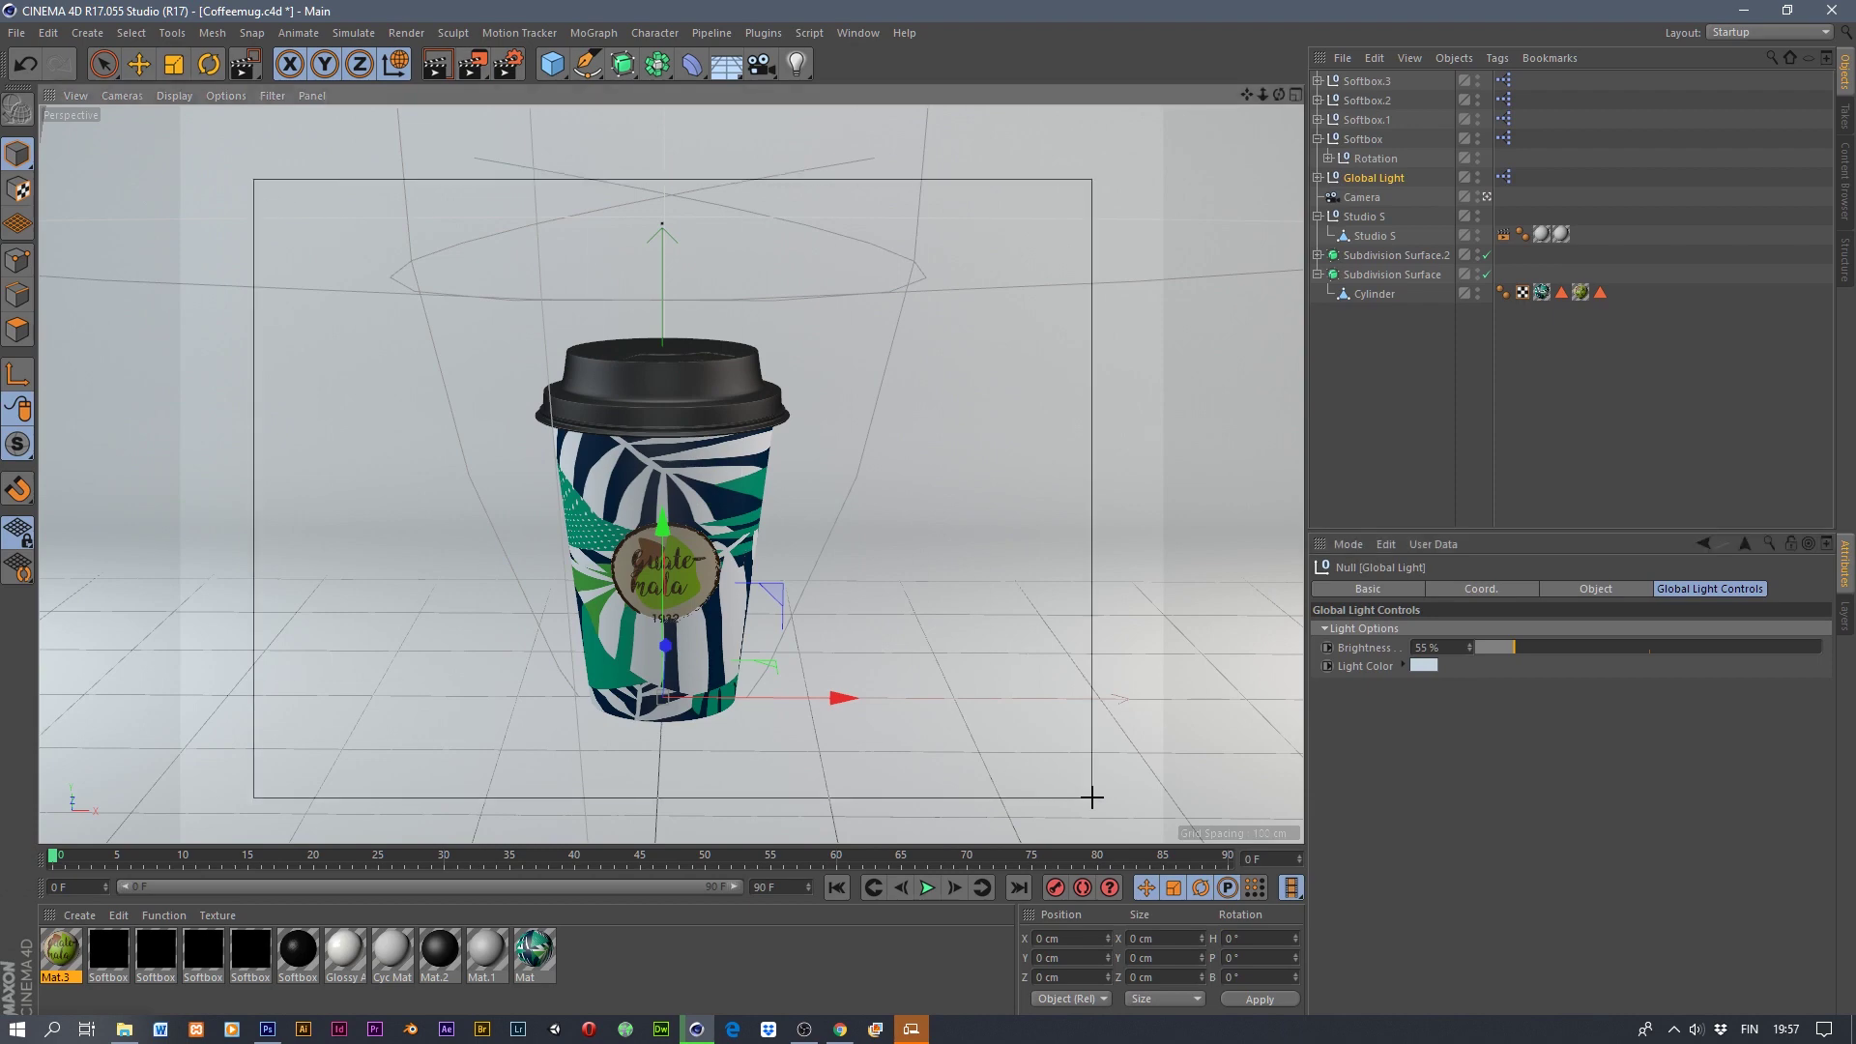
{"action": "left_click", "coordinate": [1060, 940]}
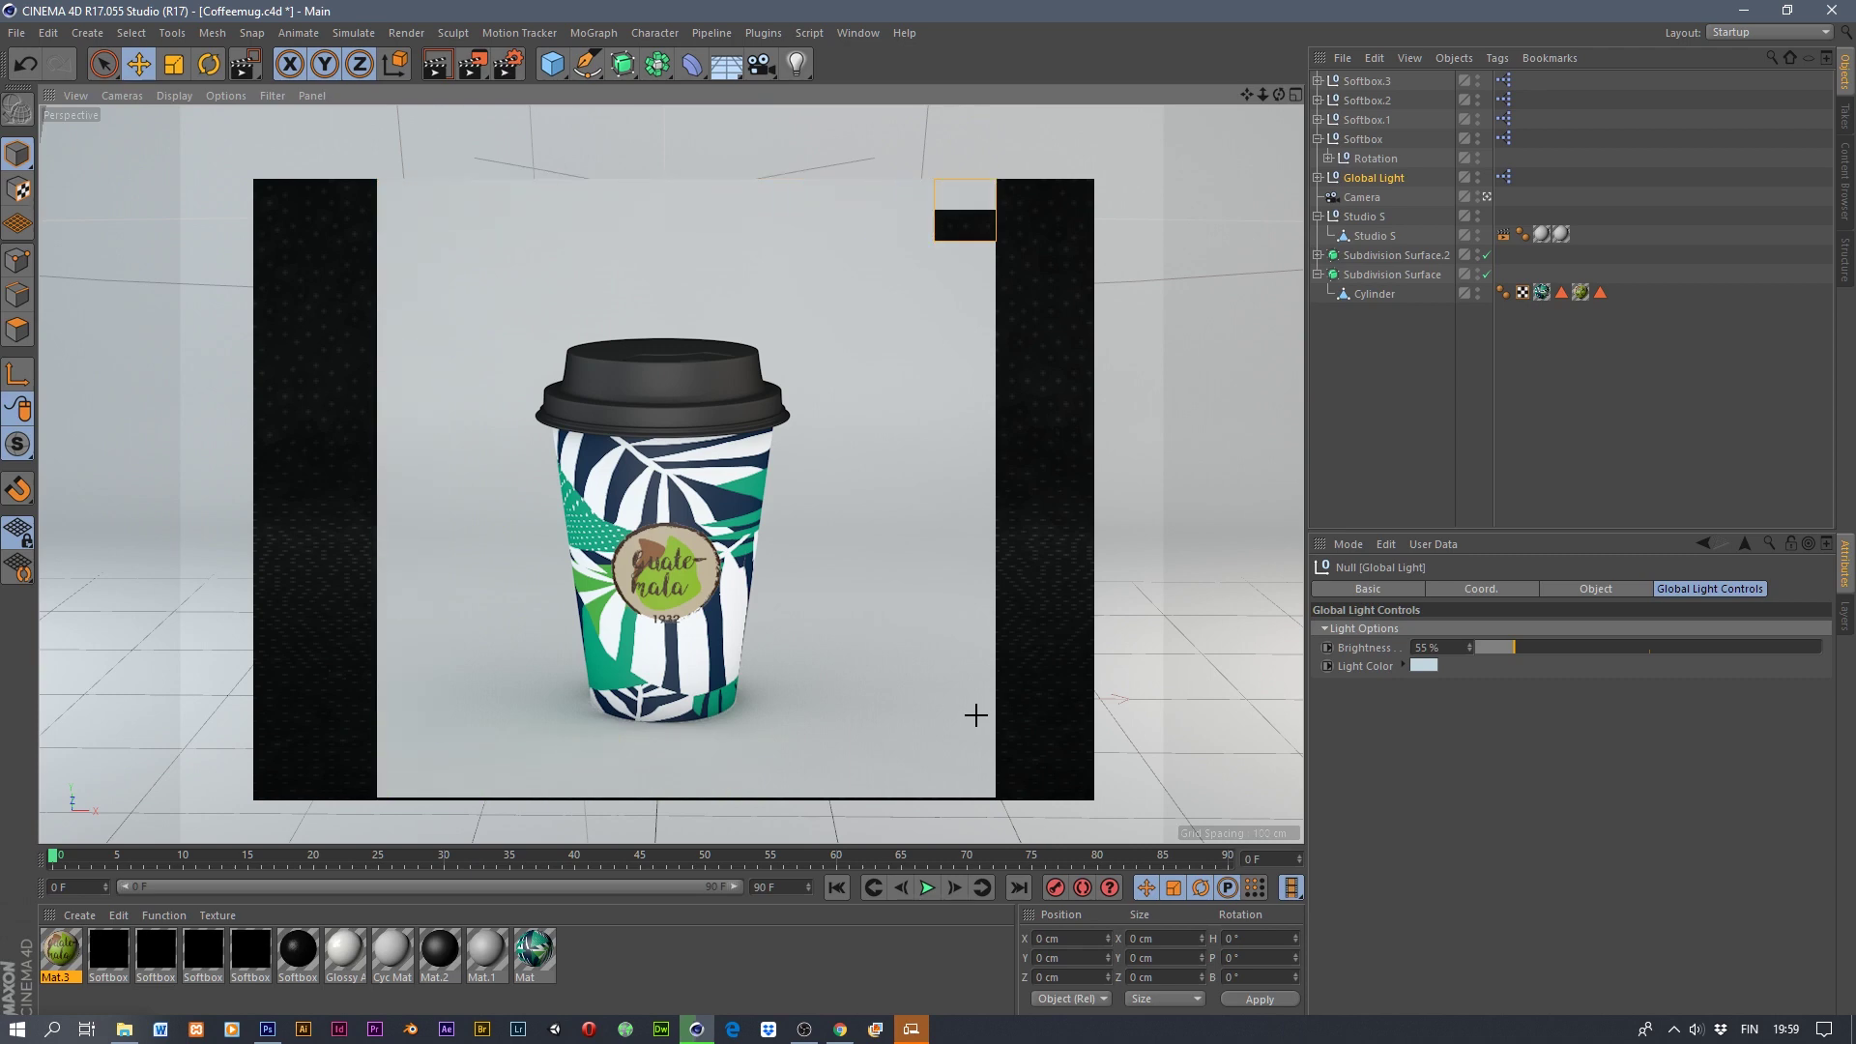
{"action": "left_click", "coordinate": [861, 484]}
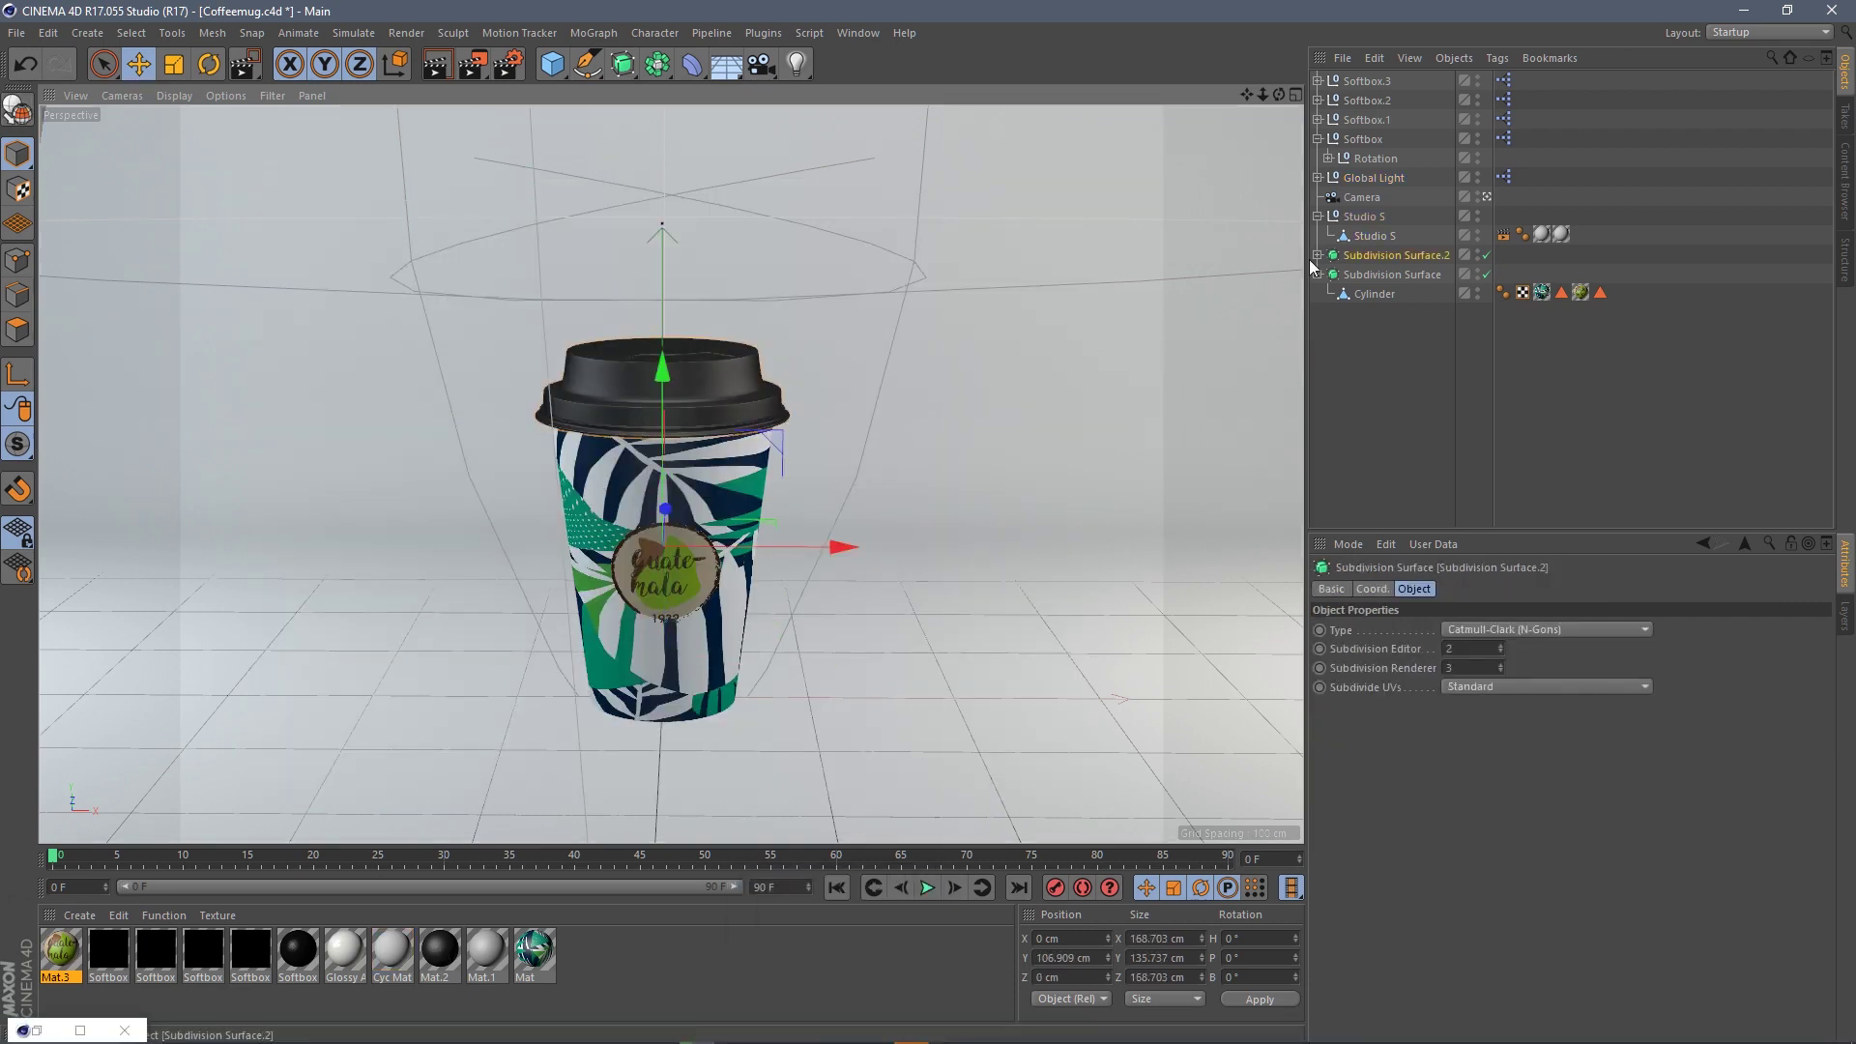
- Add a Reflection (Legacy) layer to the lid material Mat.2 and lower the layer's strength to 5%
{"action": "double_click", "coordinate": [440, 950]}
{"action": "left_click", "coordinate": [337, 404]}
{"action": "left_click", "coordinate": [444, 239]}
{"action": "left_click", "coordinate": [524, 422]}
{"action": "left_click_drag", "start_coordinate": [723, 130], "coordinate": [1360, 197]}
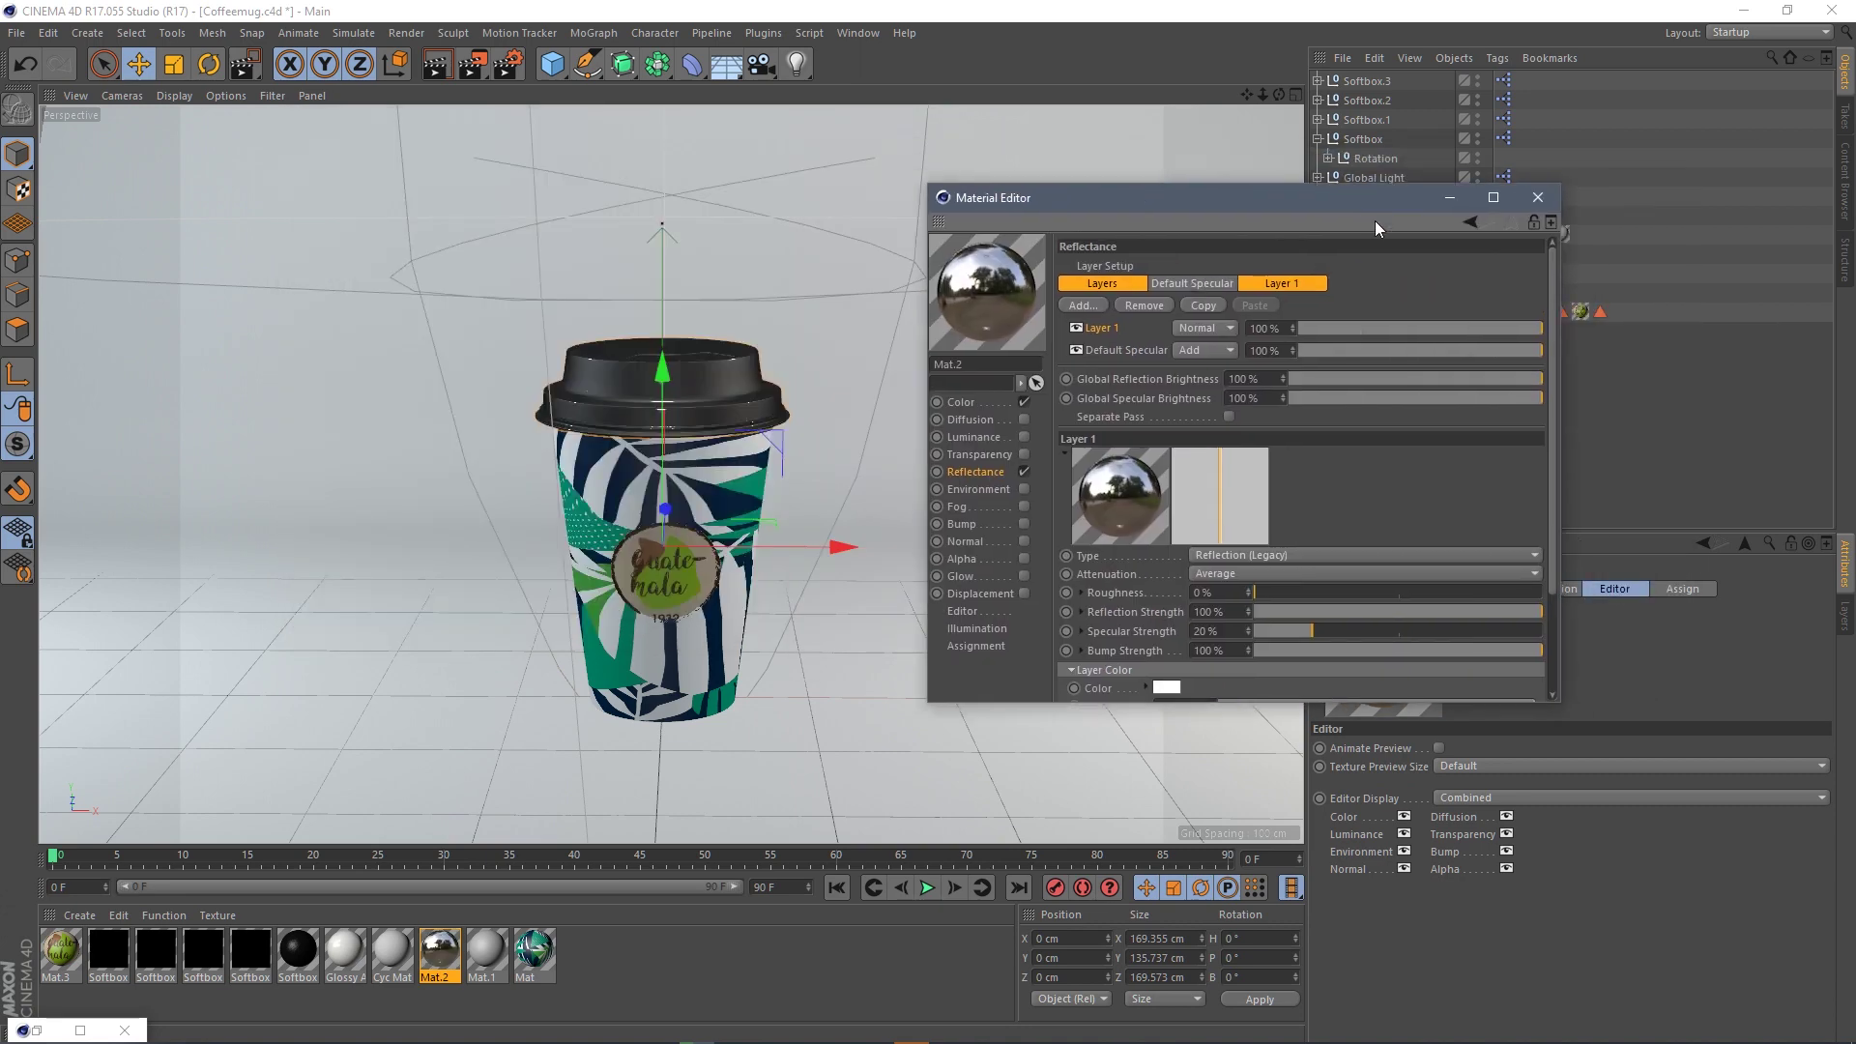
{"action": "left_click_drag", "start_coordinate": [1326, 337], "coordinate": [1311, 335]}
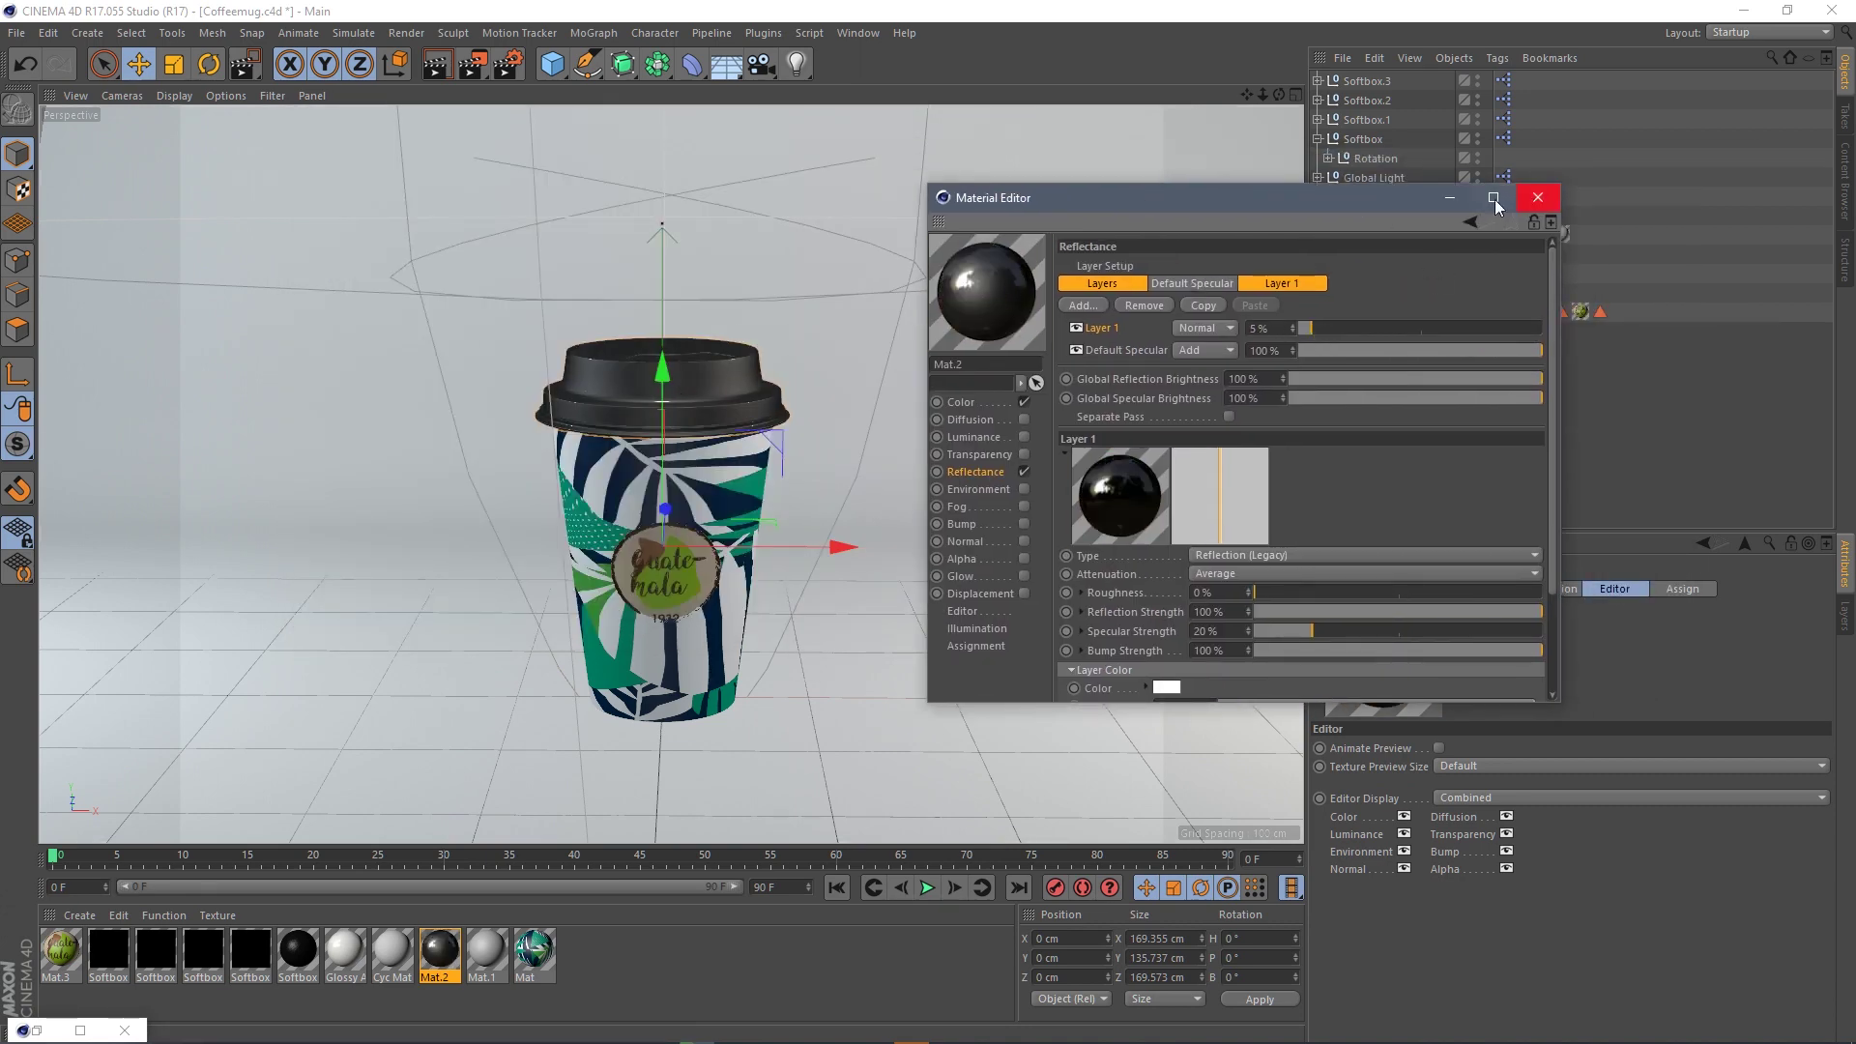
- Set the lid material's reflection layer strength to 2% and close the material's settings
{"action": "left_click_drag", "start_coordinate": [1224, 200], "coordinate": [1050, 194]}
{"action": "left_click", "coordinate": [1364, 196]}
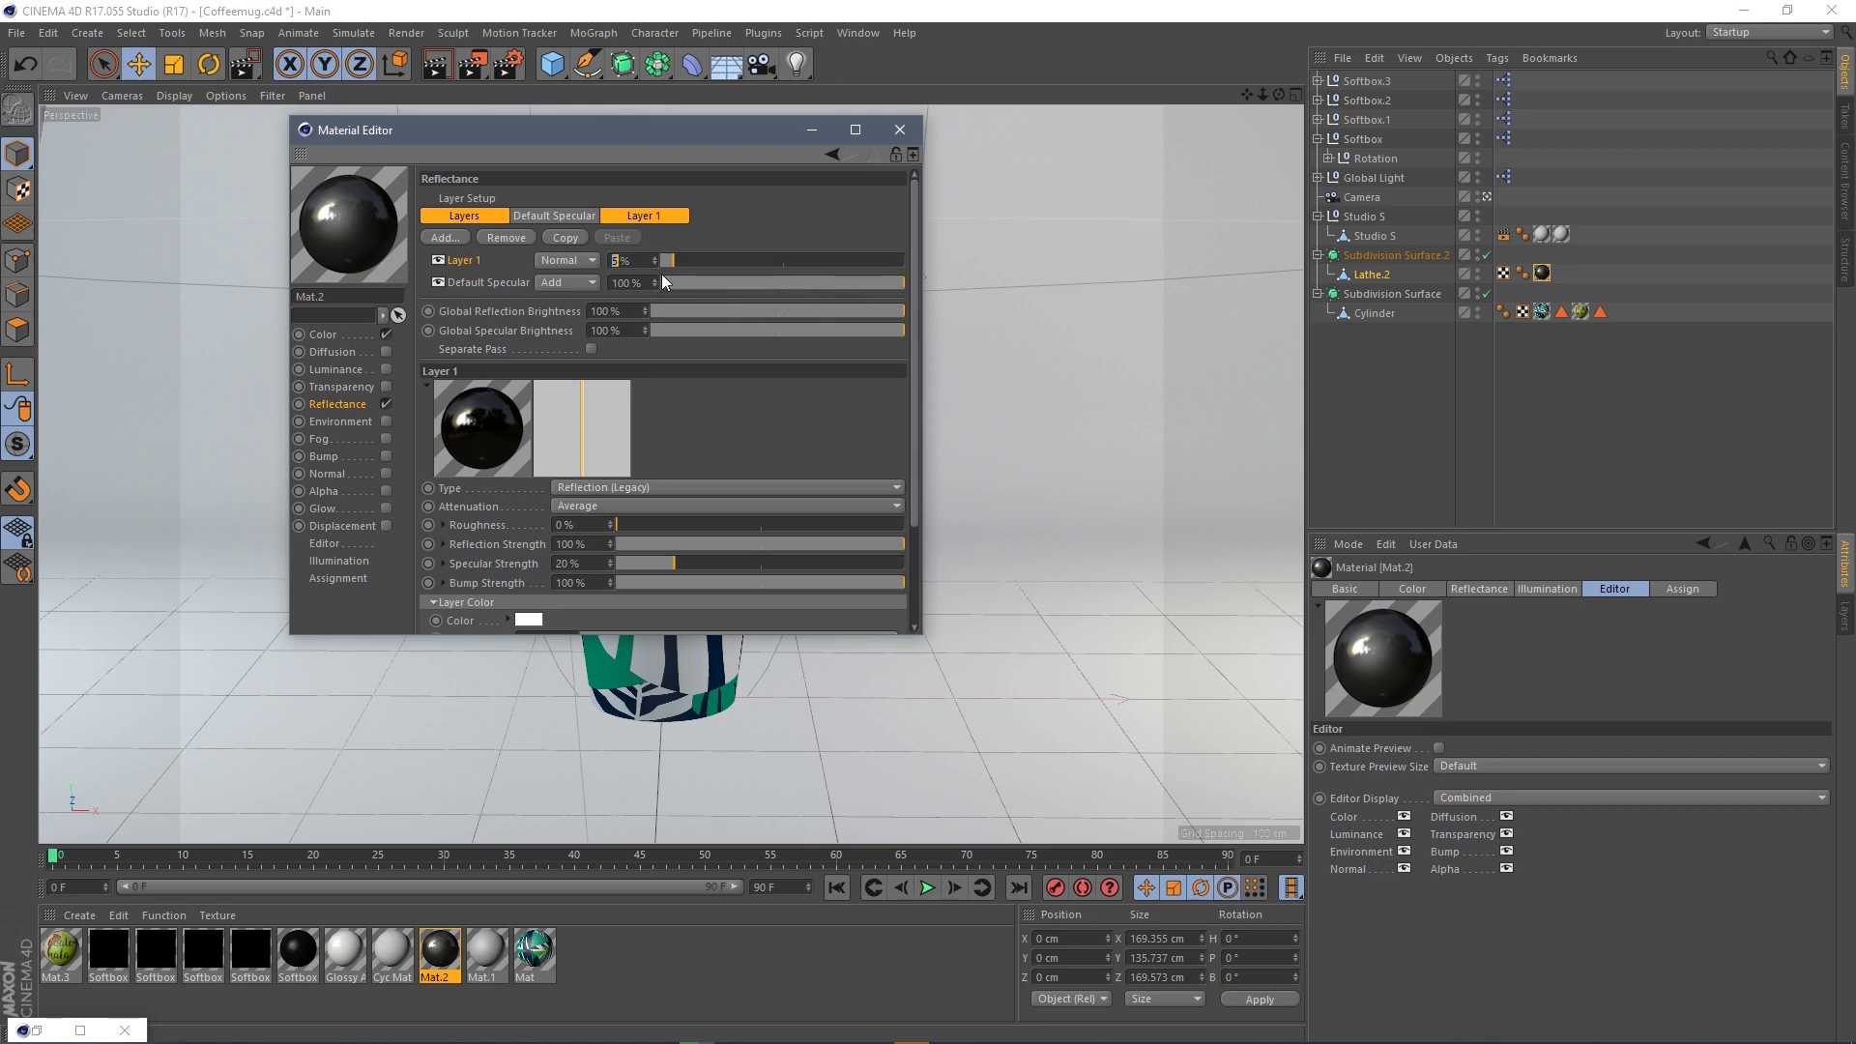
{"action": "type", "text": "2"}
{"action": "key", "text": "Return"}
{"action": "left_click", "coordinate": [888, 133]}
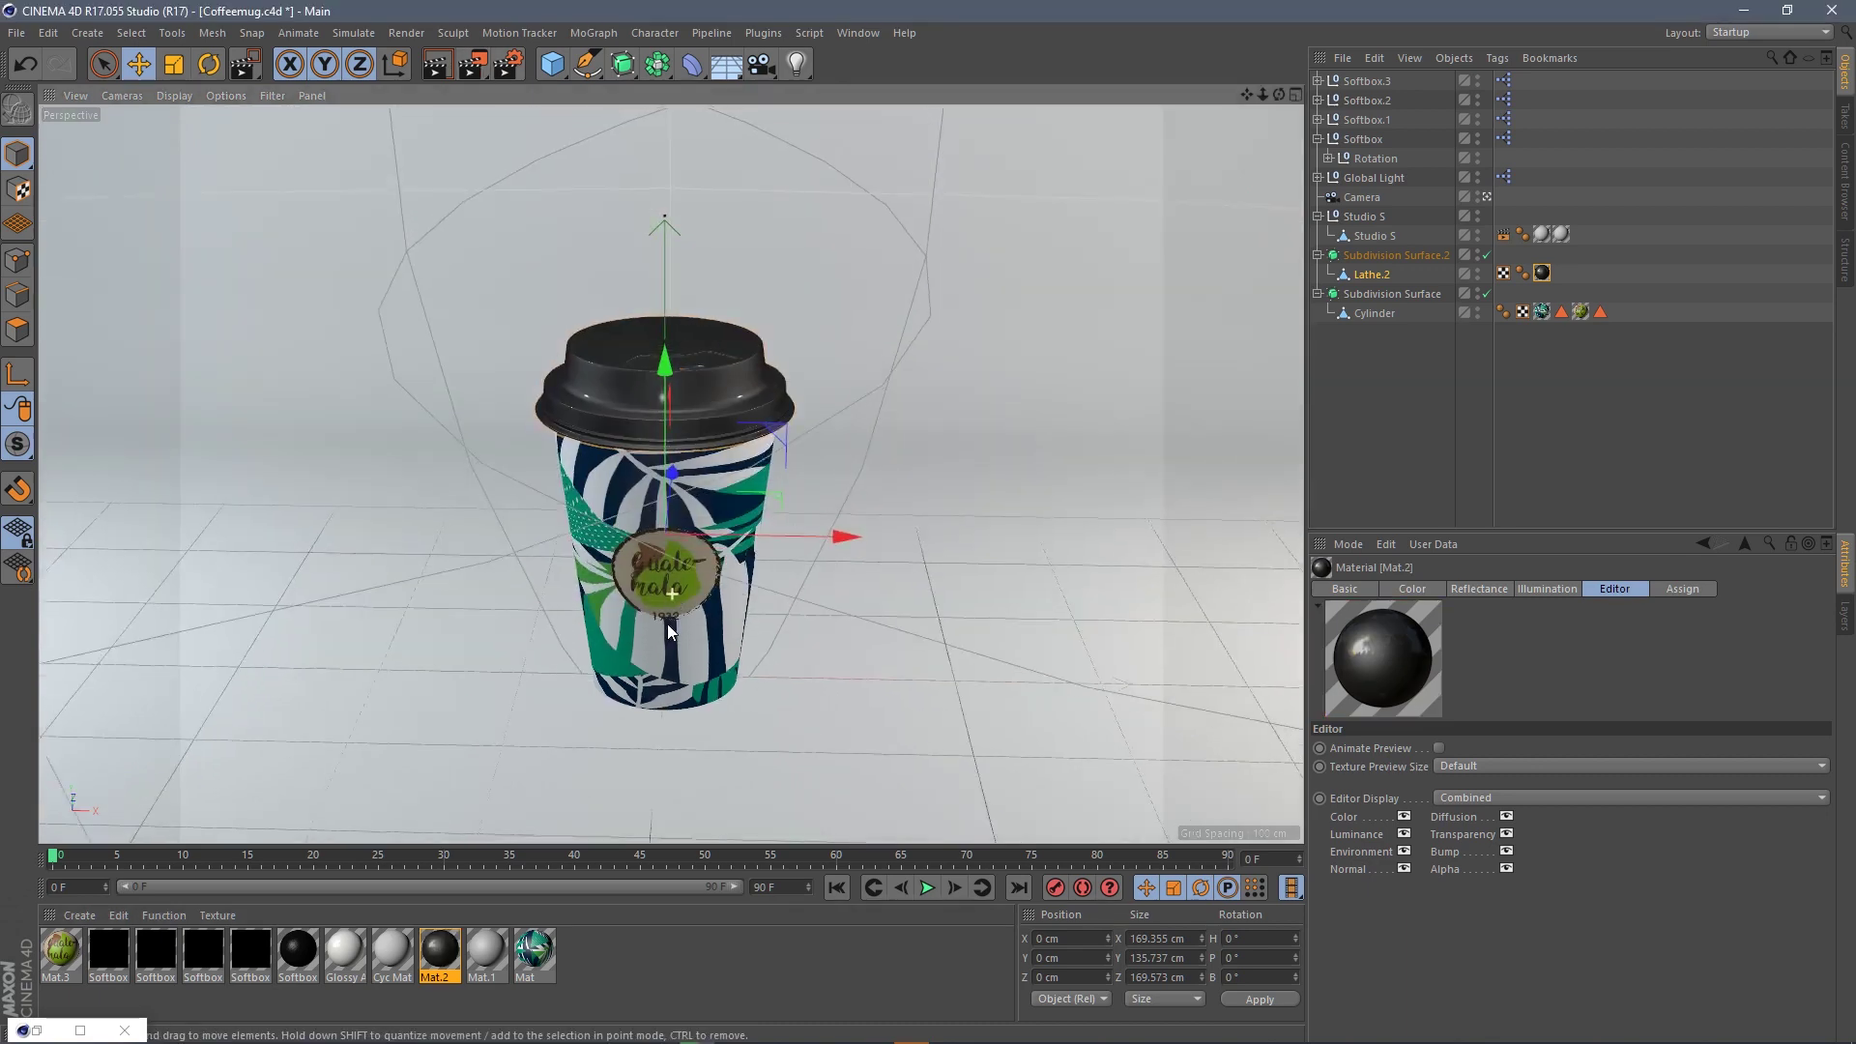
- Test-render a small region over the lid and review the reflectance settings of Mat.2
{"action": "left_click_drag", "start_coordinate": [473, 65], "coordinate": [522, 91]}
{"action": "left_click_drag", "start_coordinate": [577, 309], "coordinate": [734, 431]}
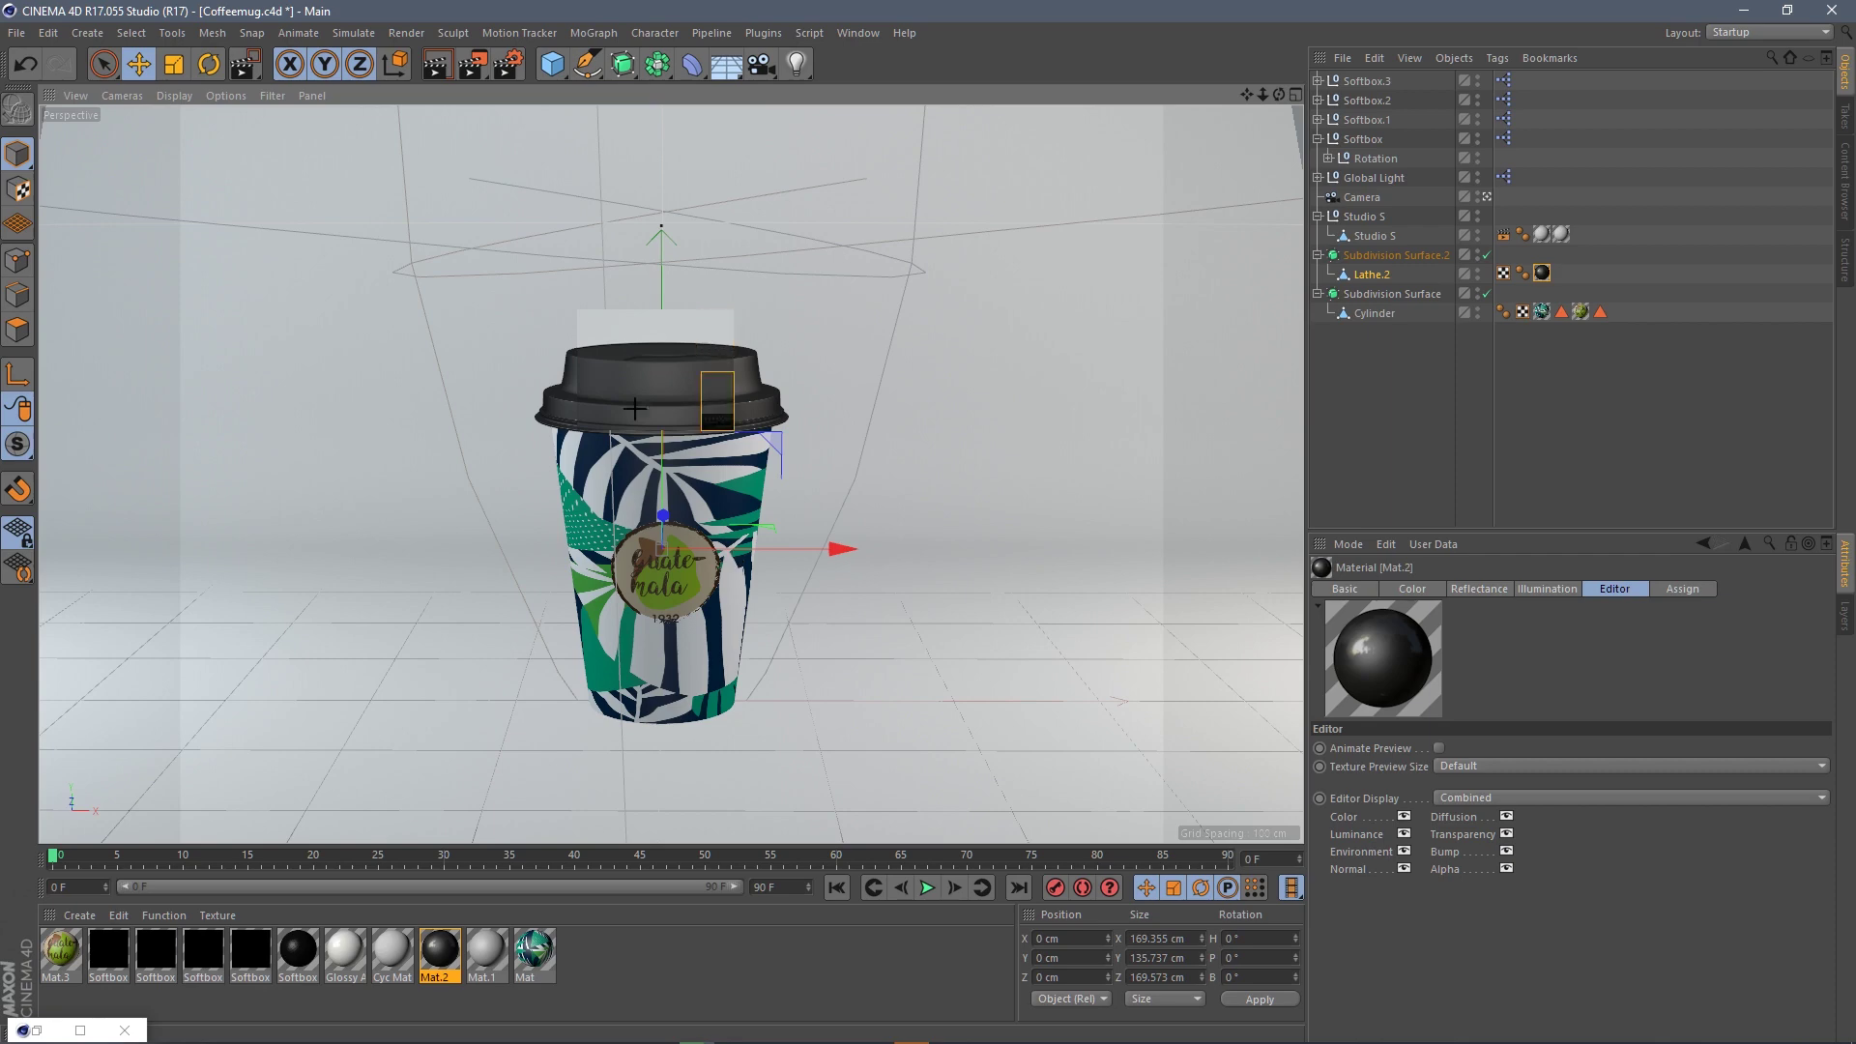
{"action": "double_click", "coordinate": [442, 954]}
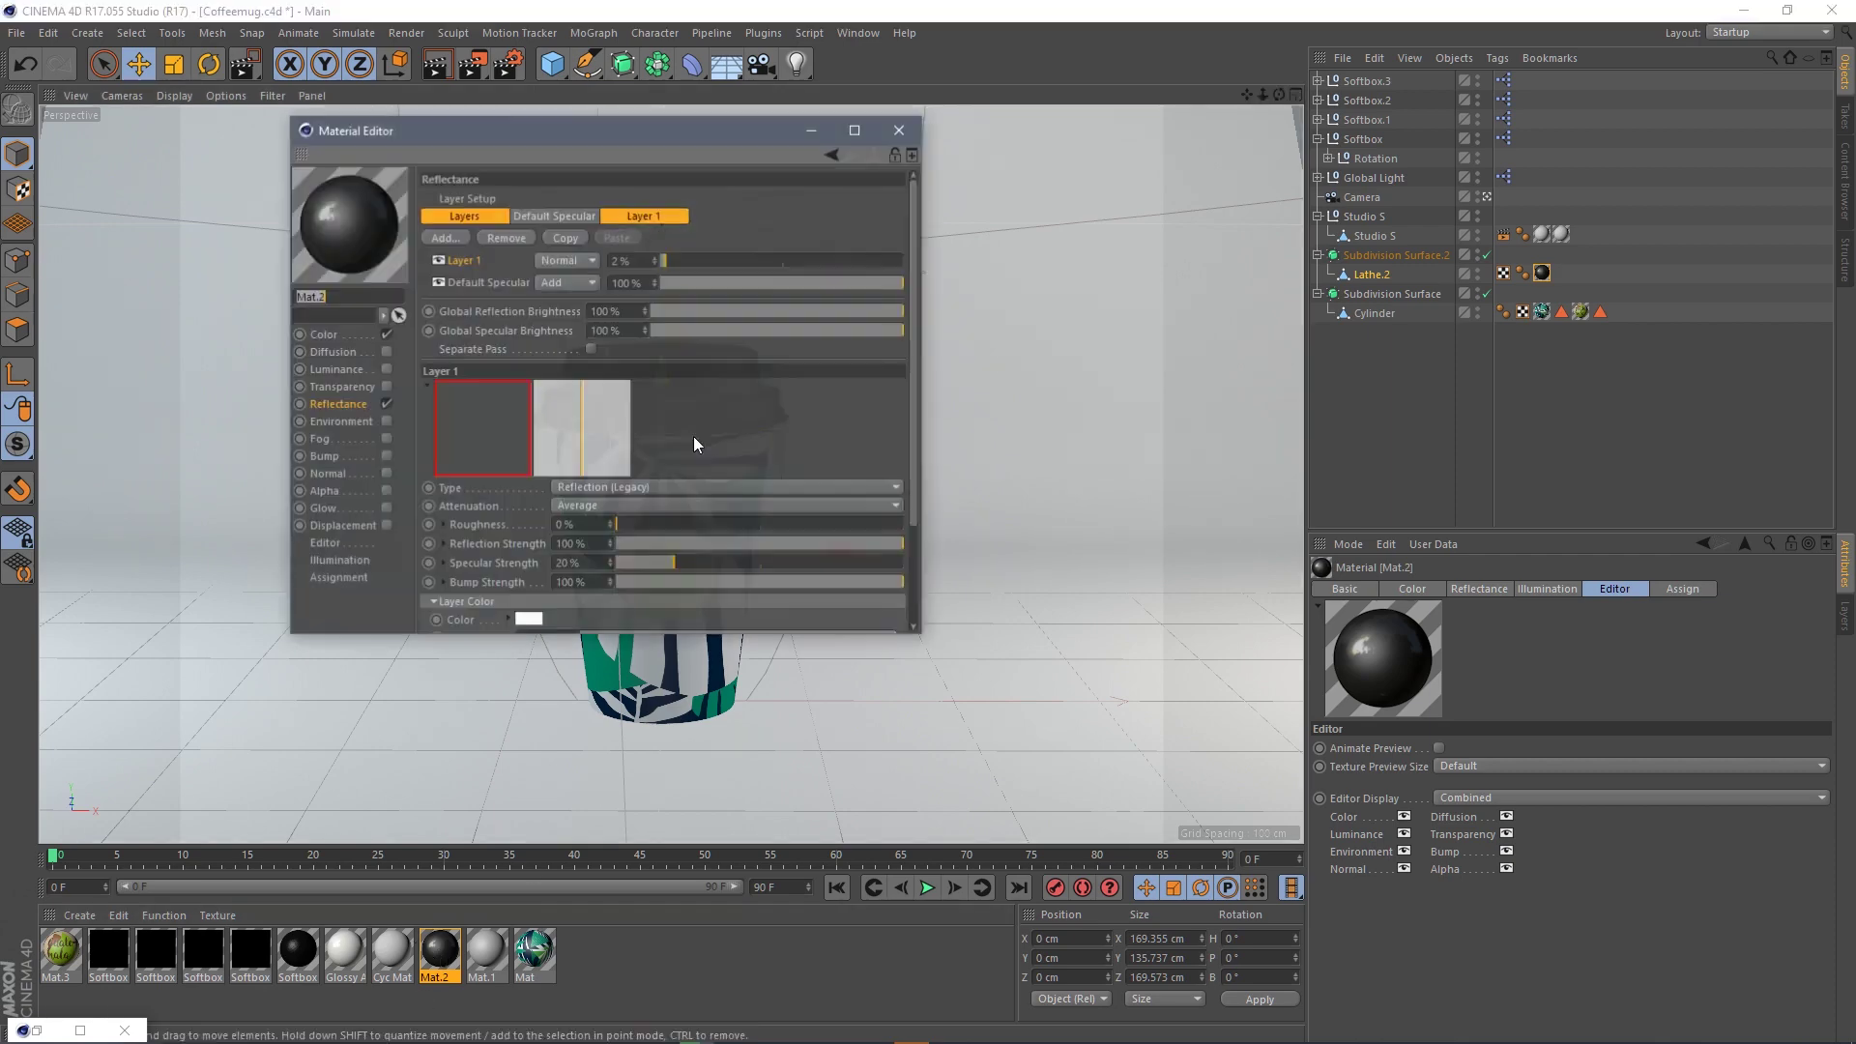
{"action": "left_click", "coordinate": [900, 129]}
- Render a larger region covering the whole cup and lid to check the materials
{"action": "left_click_drag", "start_coordinate": [470, 70], "coordinate": [495, 103]}
{"action": "left_click_drag", "start_coordinate": [352, 176], "coordinate": [986, 812]}
{"action": "key", "text": "Return"}
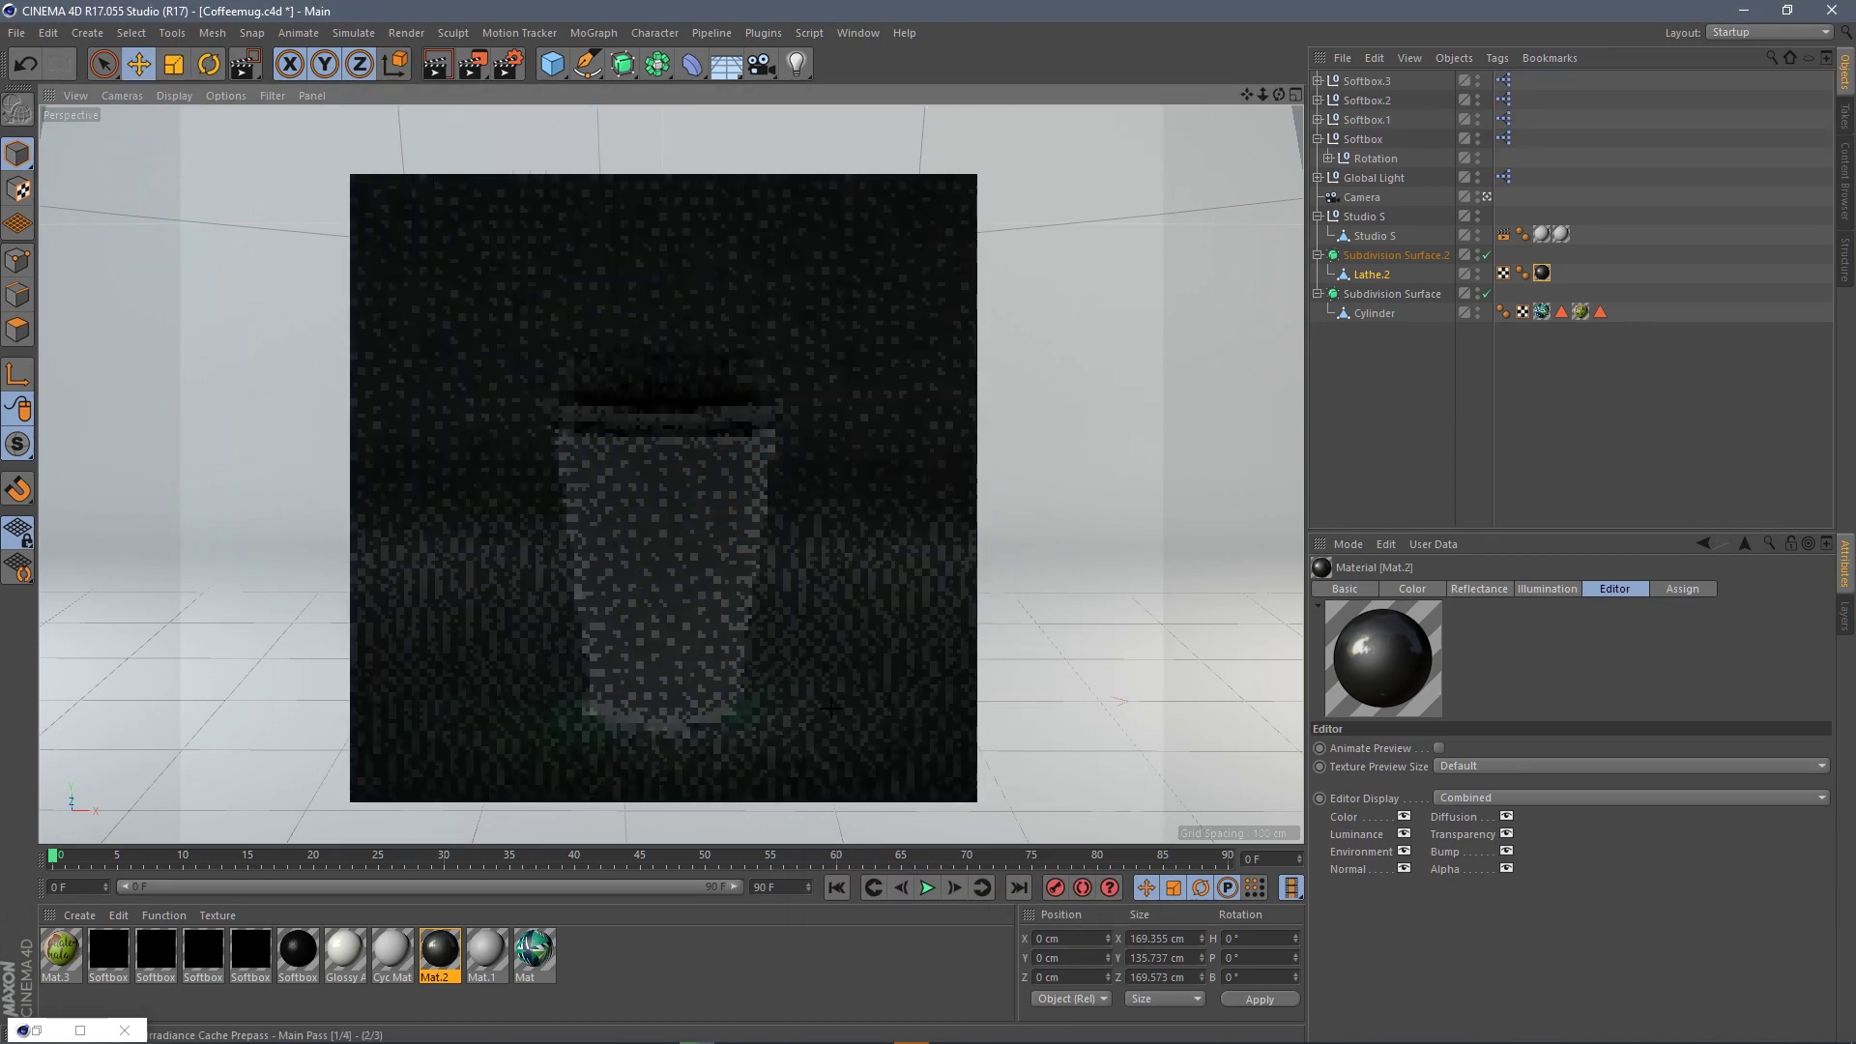